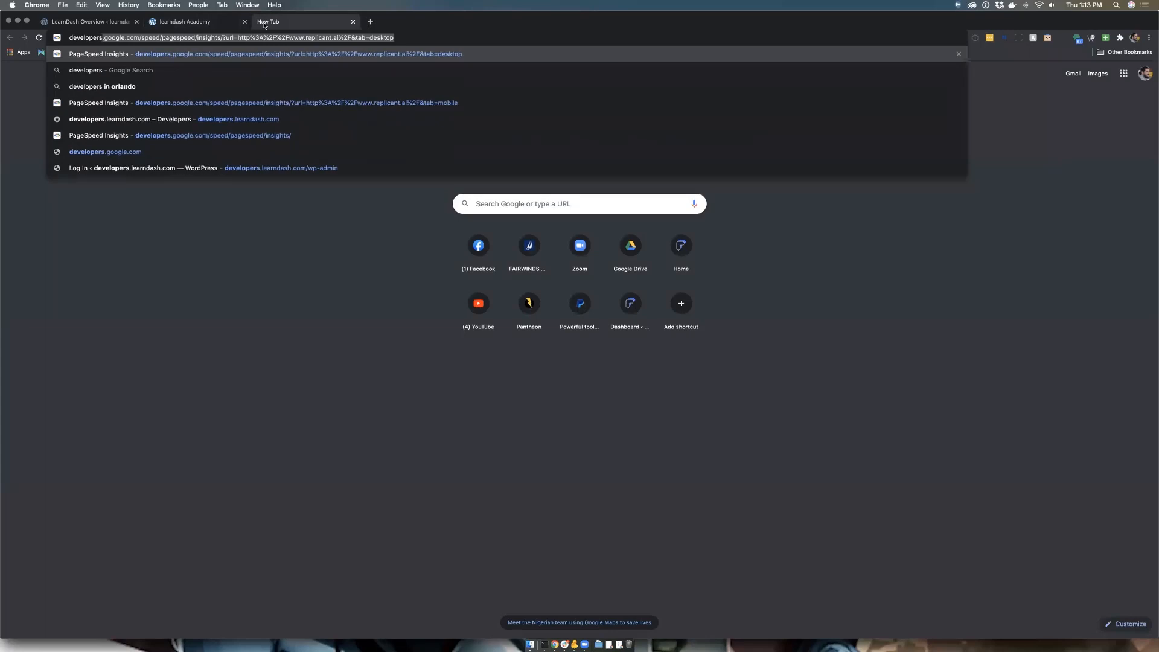
Open developers.learndash.com and view the learndash_can_user_bypass() reference from the Course section at an enlarged page size.
{"action": "type", "text": ".lear"}
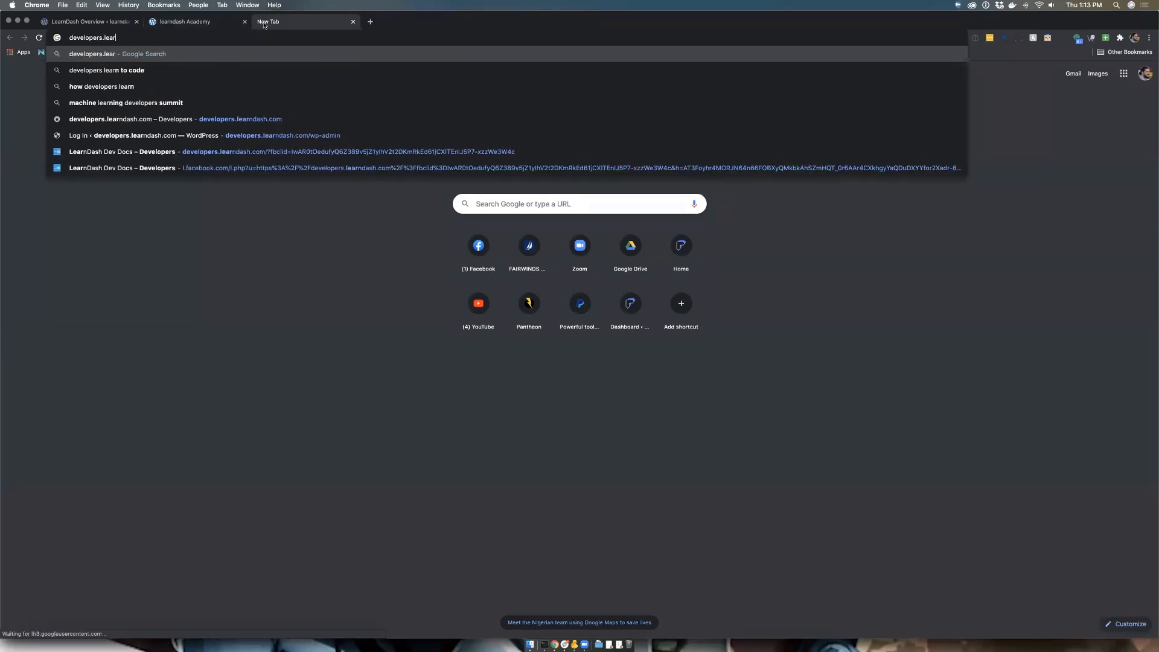
{"action": "type", "text": "ndas"}
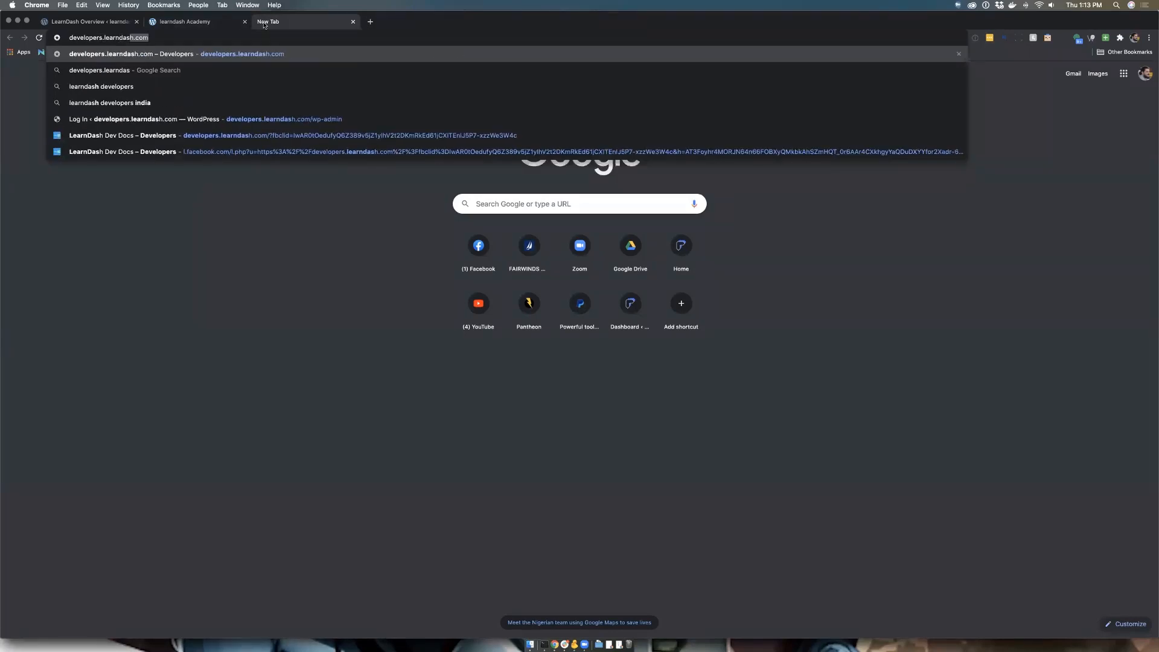
{"action": "key", "text": "Return"}
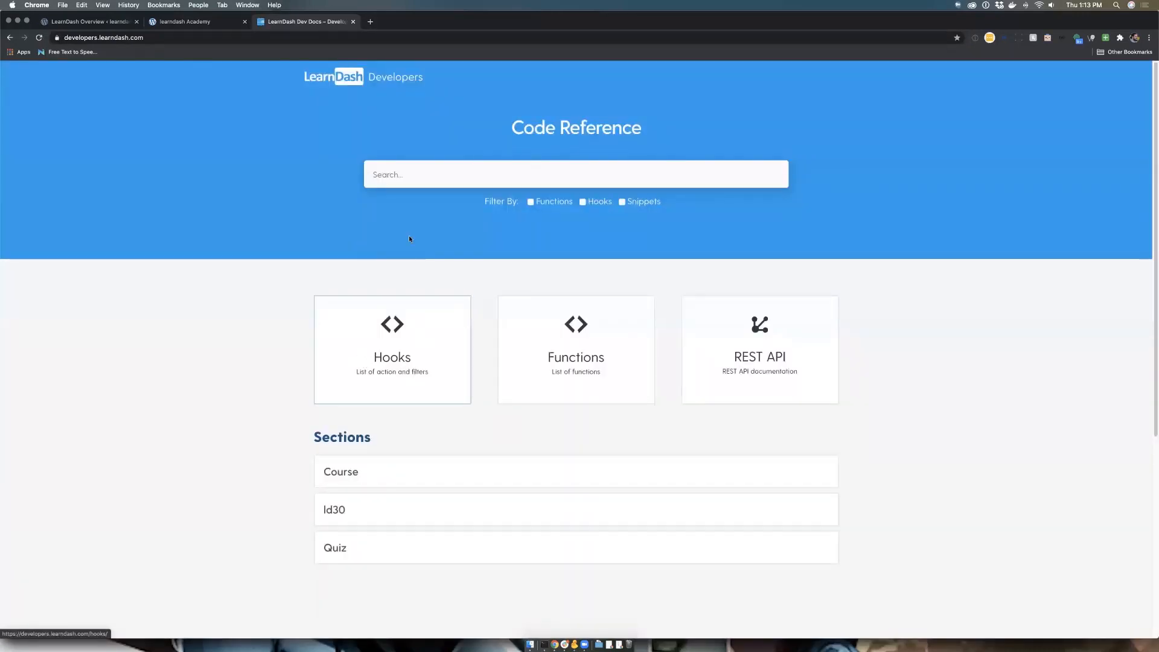
{"action": "left_click", "coordinate": [395, 472]}
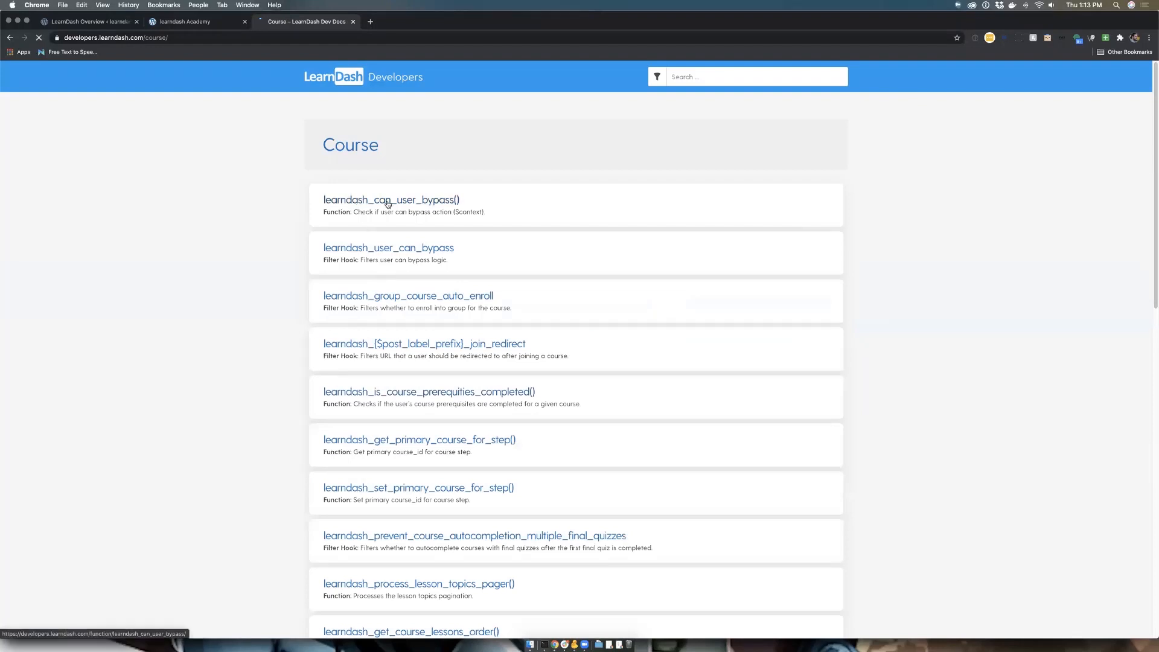
{"action": "left_click", "coordinate": [389, 204]}
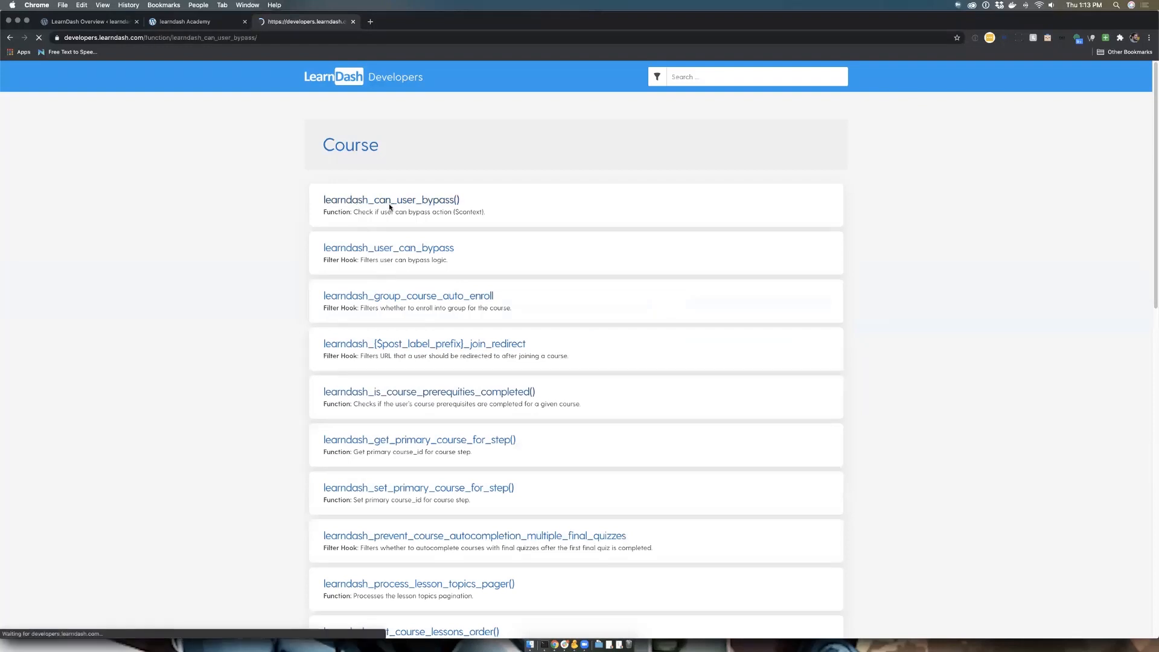
{"action": "key", "text": "super+equal"}
{"action": "key", "text": "super+equal"}
{"action": "key", "text": "super+equal"}
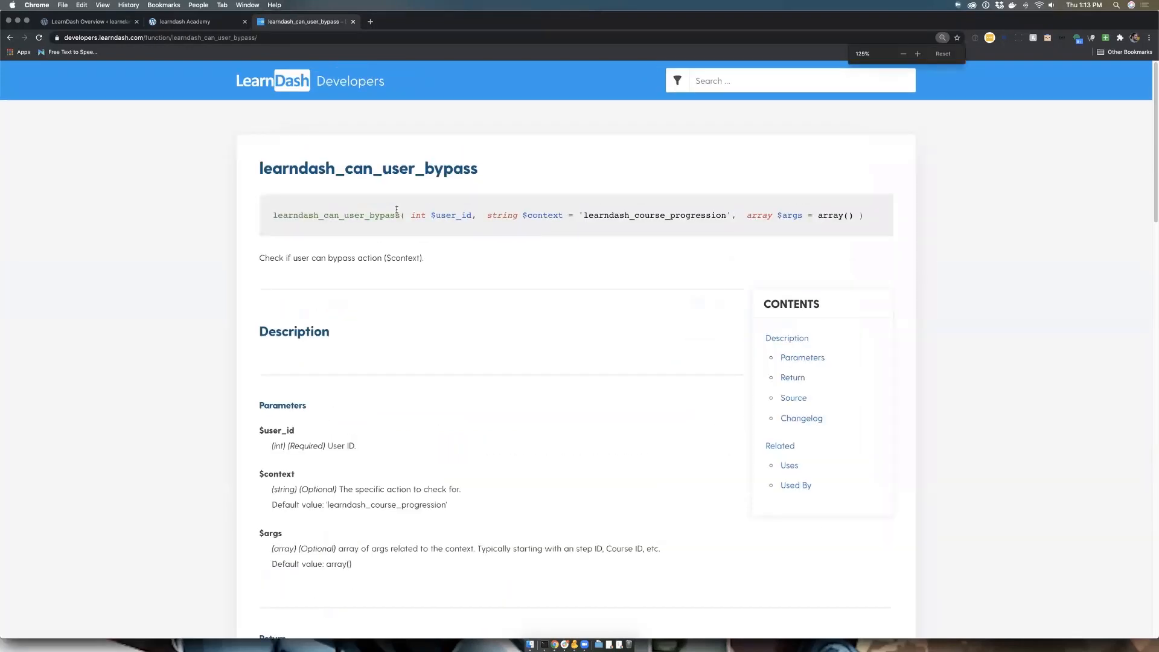
Return to the Code Reference home page and open the learndash_get_license_data_attrs() entry from the Functions list.
{"action": "left_click", "coordinate": [9, 38]}
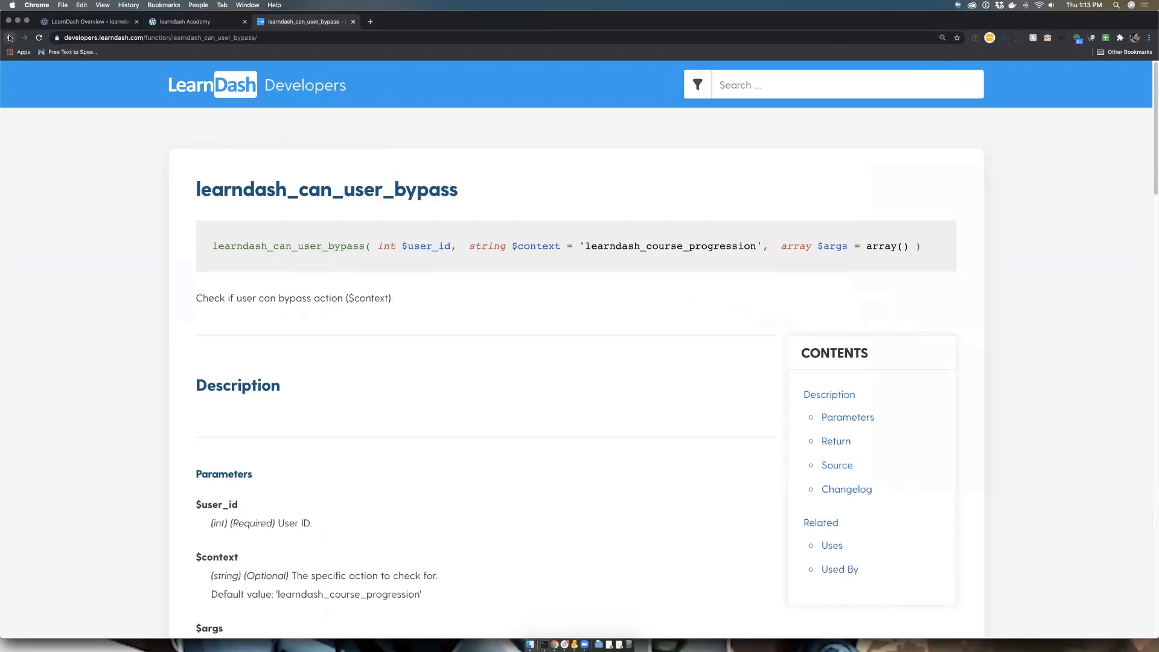
{"action": "left_click", "coordinate": [9, 38]}
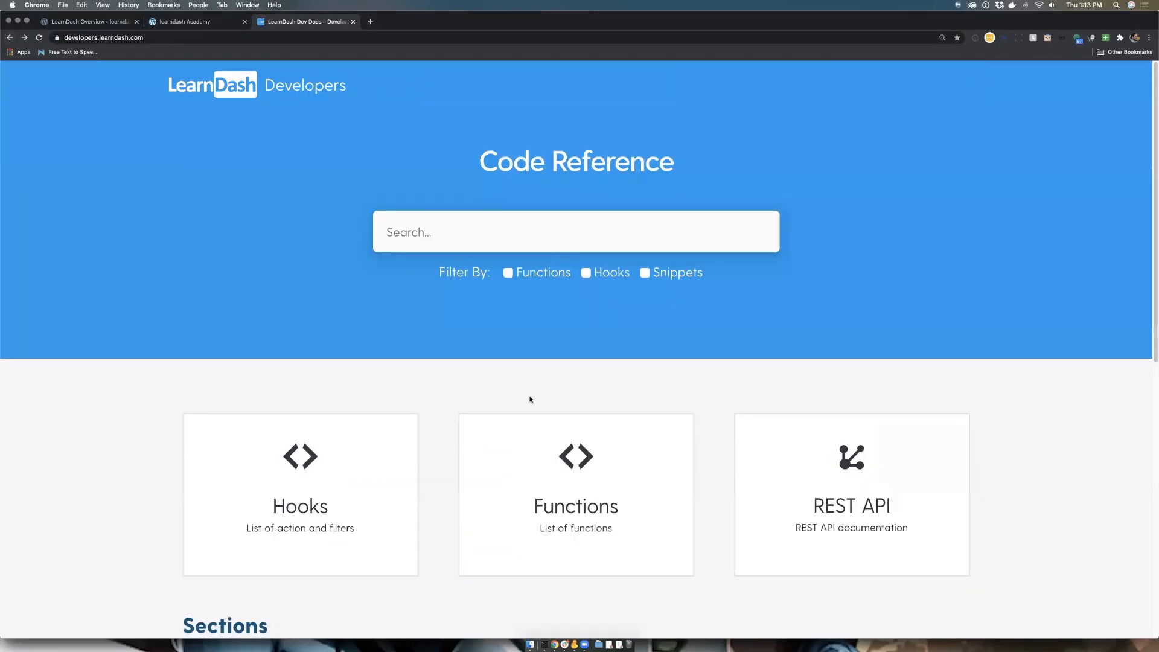
{"action": "left_click", "coordinate": [582, 451]}
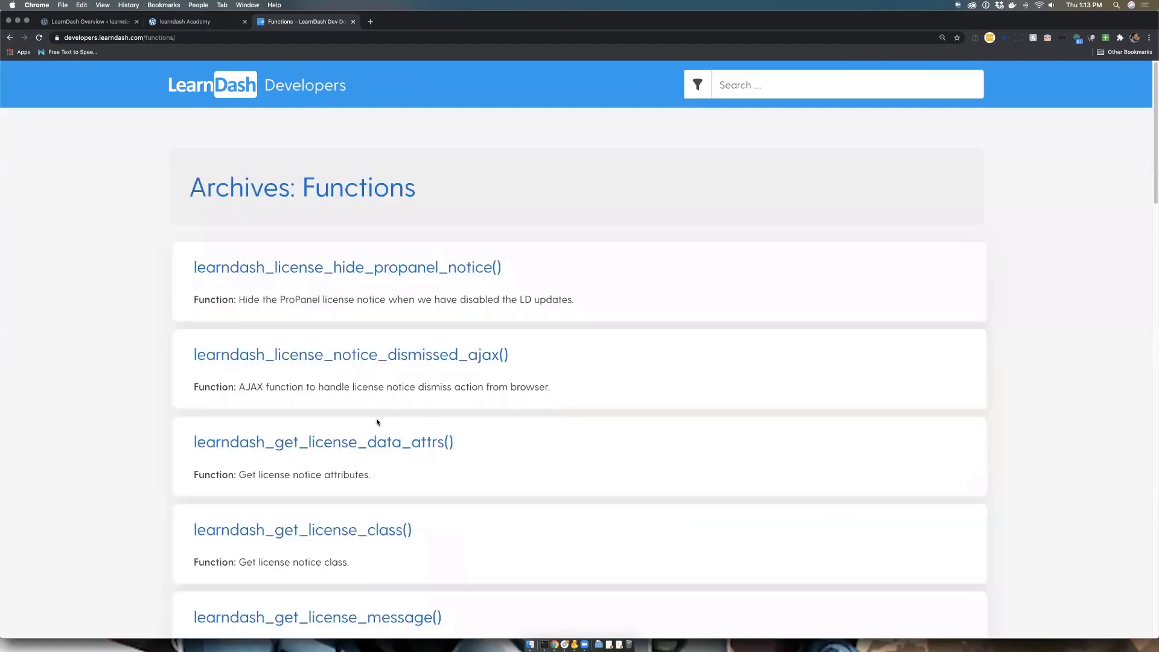
{"action": "left_click", "coordinate": [386, 443]}
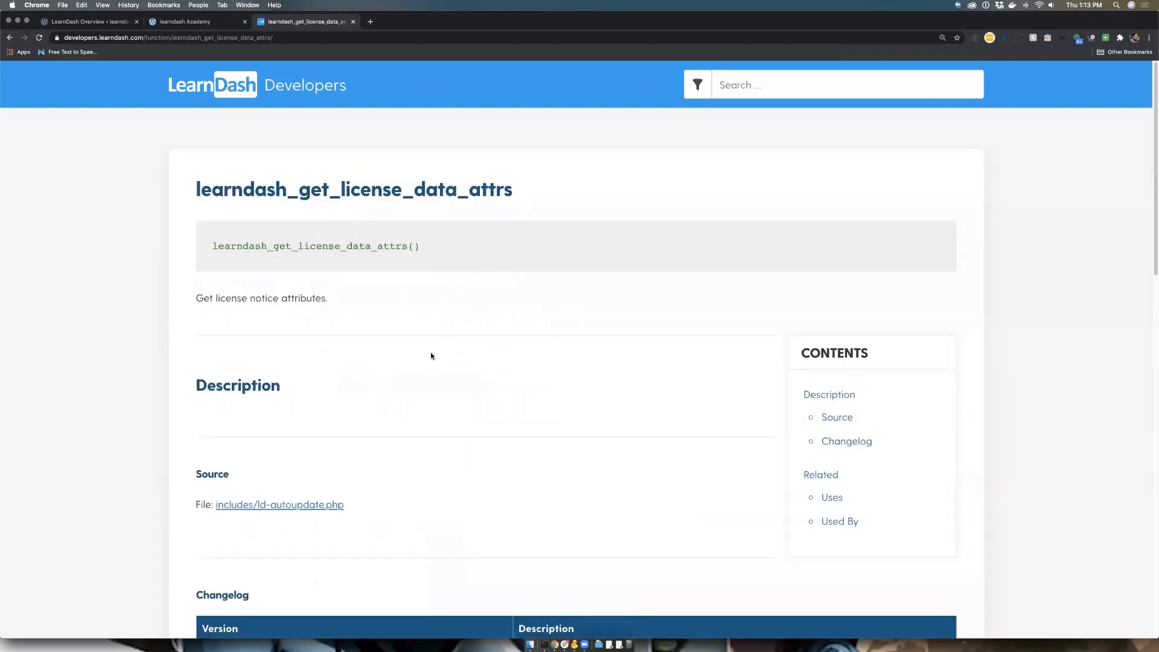
Go back to the Code Reference home page, restore the default page zoom and close the developer docs tab.
{"action": "left_click", "coordinate": [9, 39]}
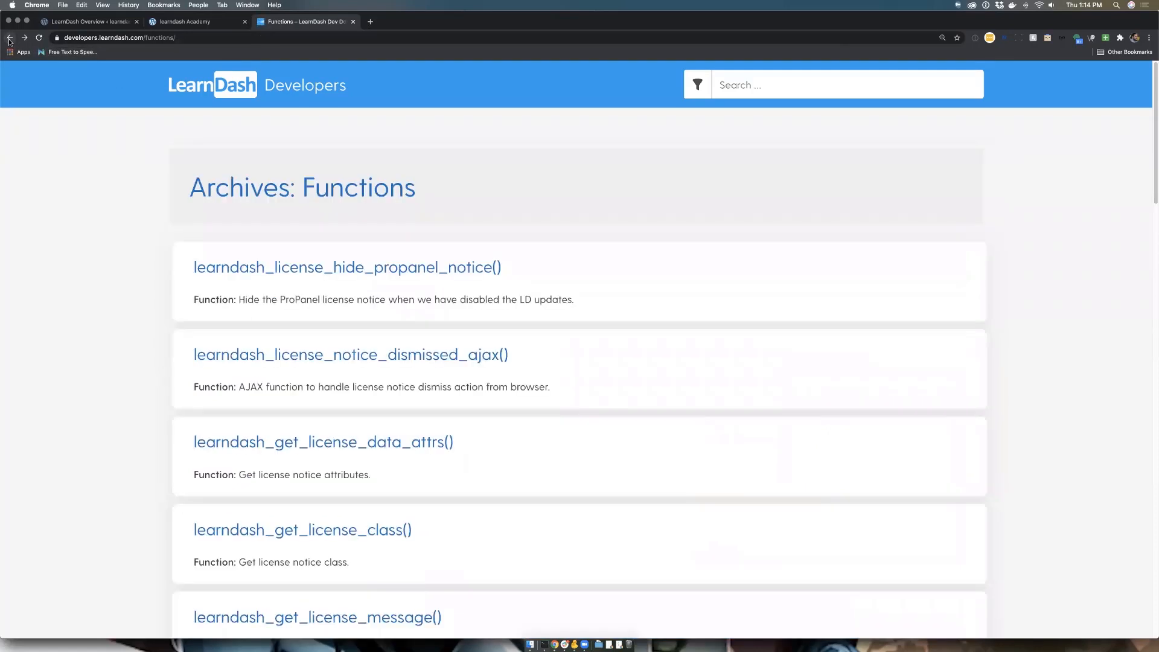
{"action": "left_click", "coordinate": [10, 38]}
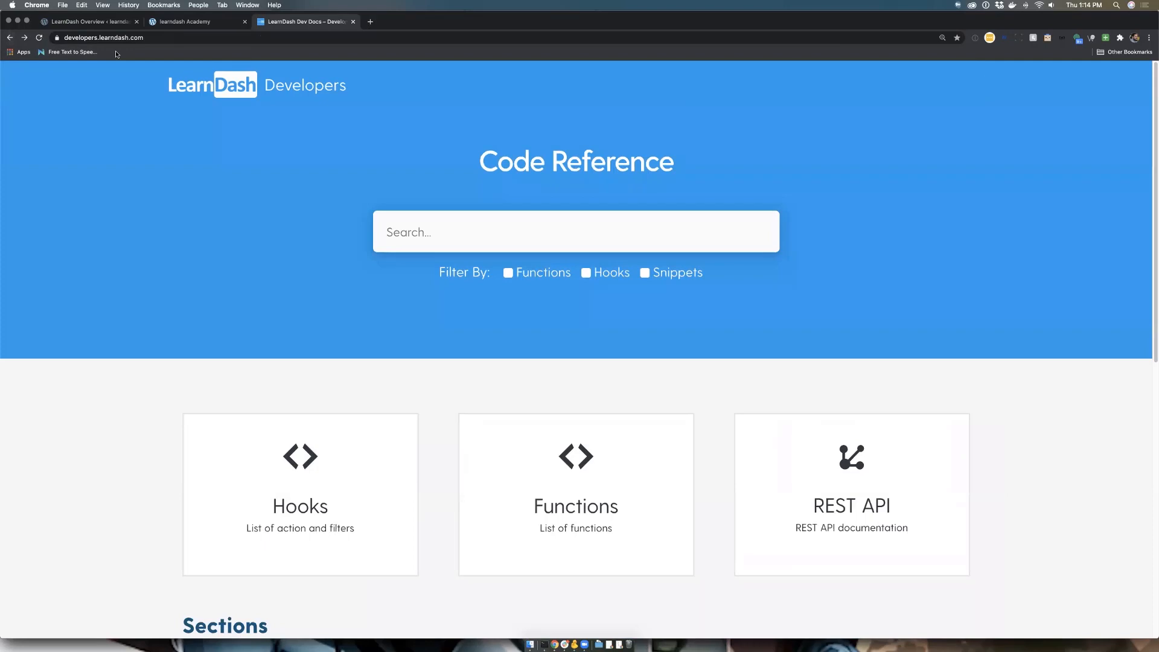
{"action": "key", "text": "super+0"}
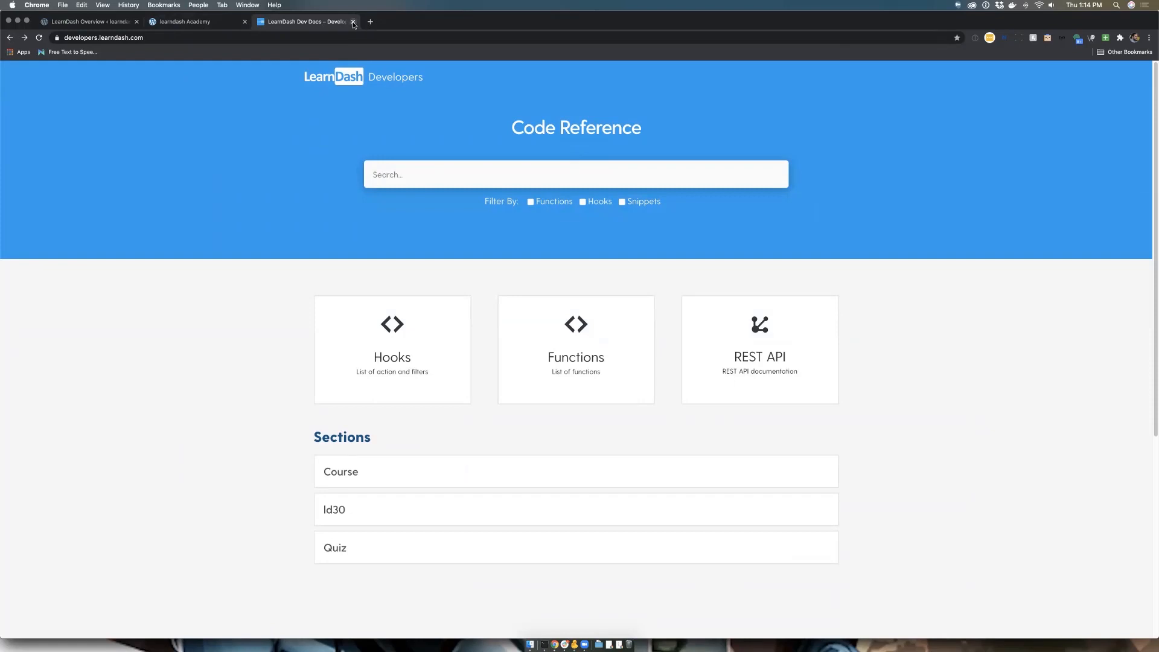
{"action": "key", "text": "super+w"}
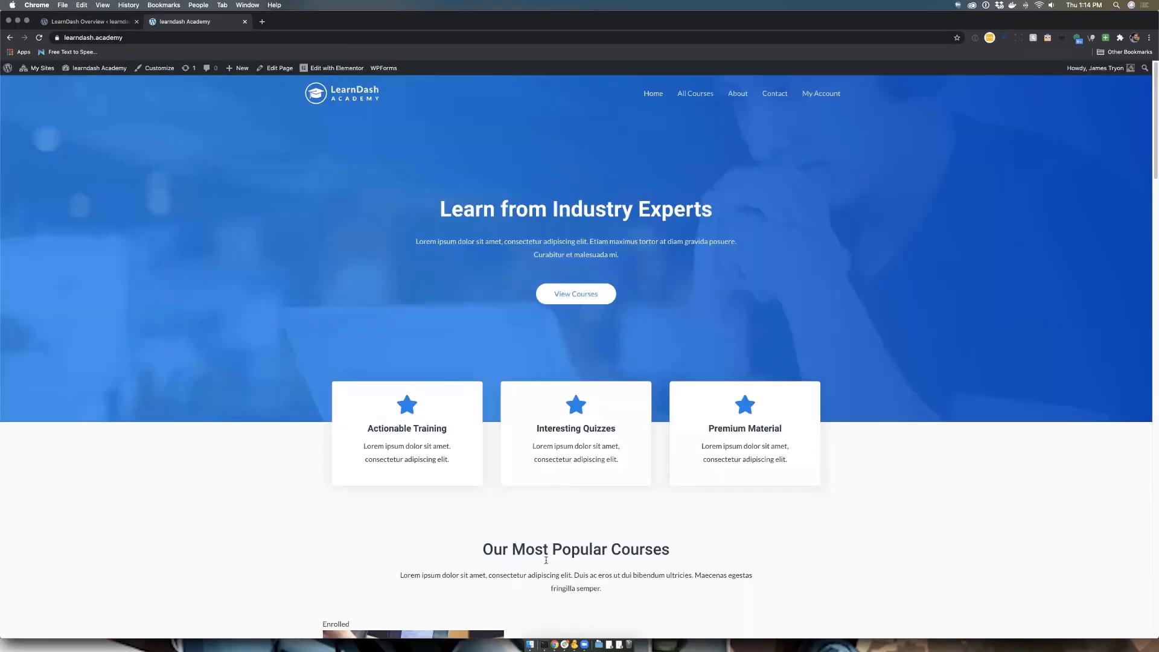
Switch to the "What's New in LearnDash 3.2" slides window and advance to the "Live Demo" slide.
{"action": "right_click", "coordinate": [554, 644]}
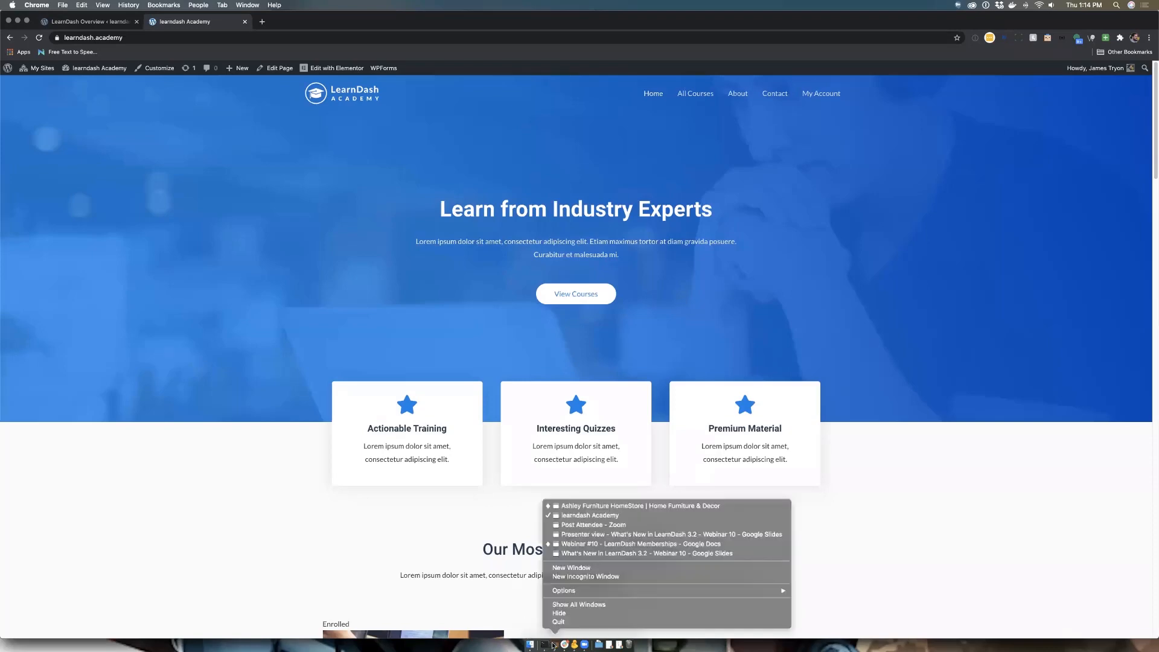
{"action": "left_click", "coordinate": [559, 21]}
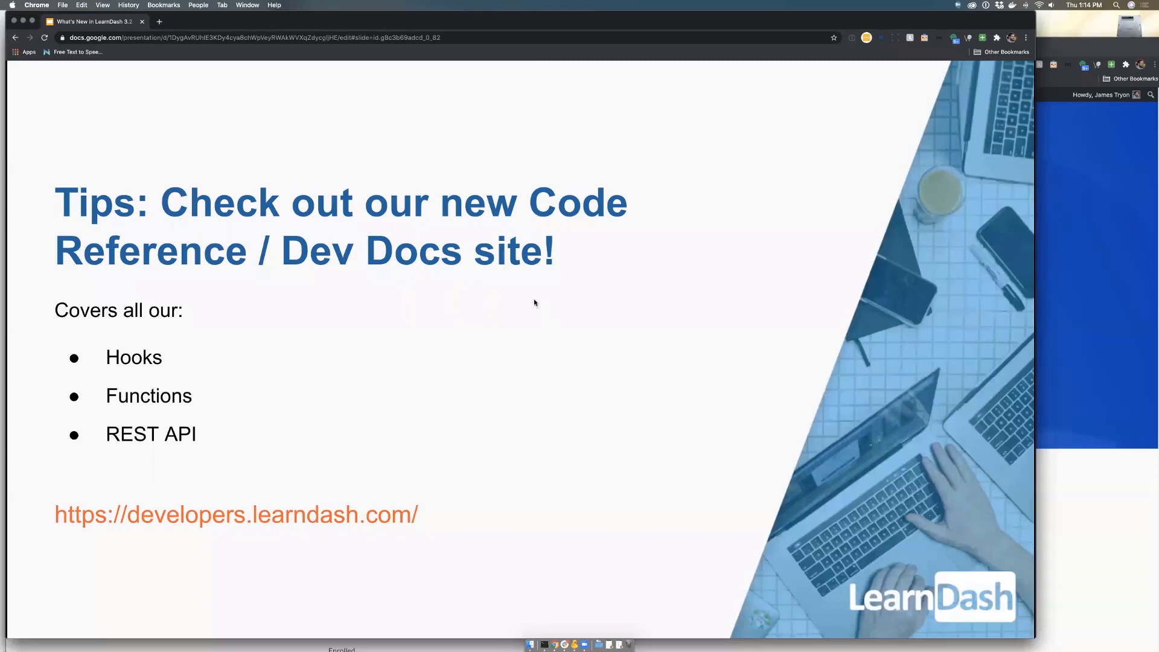
{"action": "key", "text": "Right"}
{"action": "key", "text": "Right"}
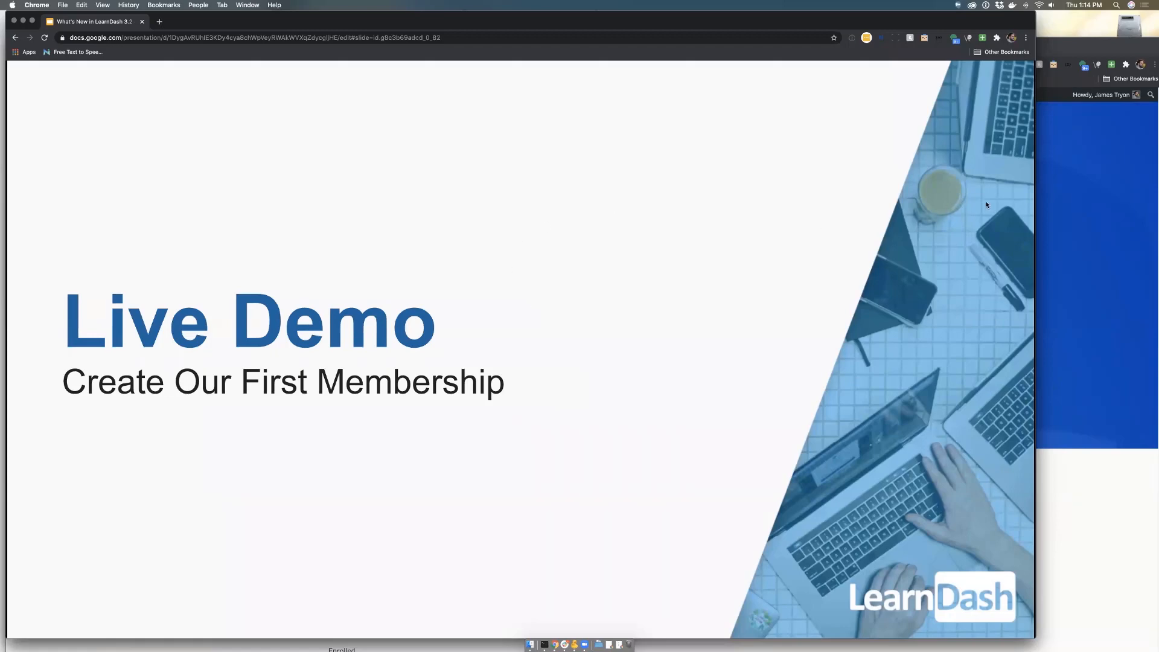
Bring the learndash Academy site window back to the front and open its WordPress dashboard at learndash.academy/wp-admin.
{"action": "left_click", "coordinate": [1051, 176]}
{"action": "left_click_drag", "start_coordinate": [920, 50], "coordinate": [914, 24]}
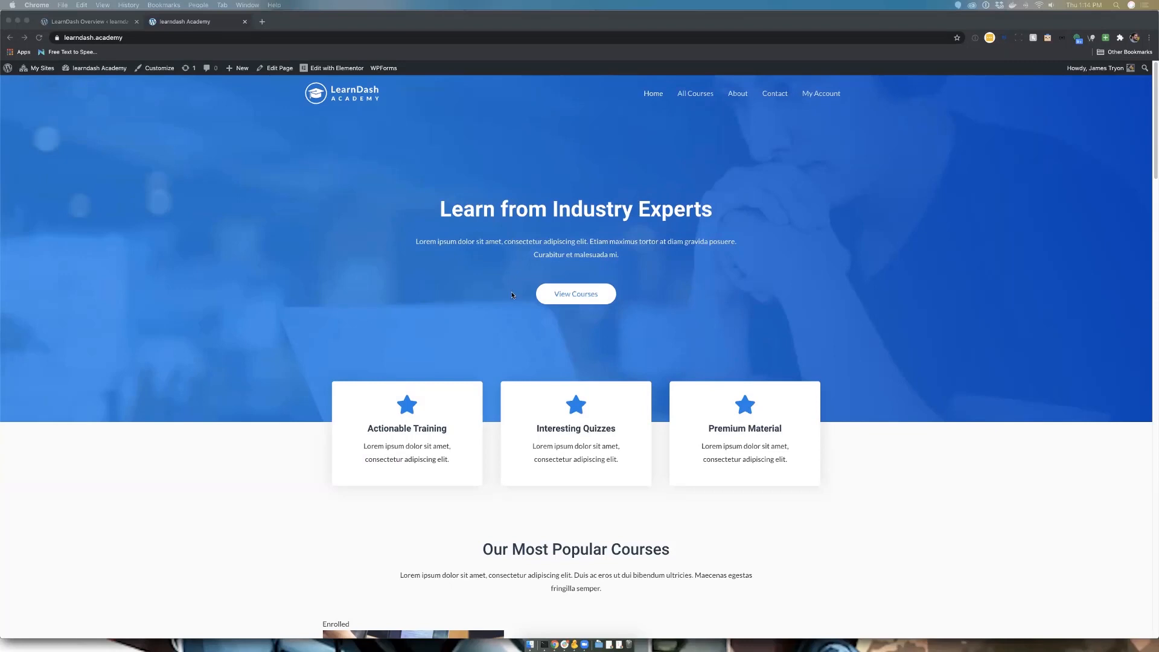
{"action": "scroll", "coordinate": [512, 292], "scroll_direction": "down", "scroll_amount": 2}
{"action": "scroll", "coordinate": [510, 291], "scroll_direction": "up", "scroll_amount": 2}
{"action": "left_click", "coordinate": [151, 41]}
{"action": "left_click", "coordinate": [151, 40]}
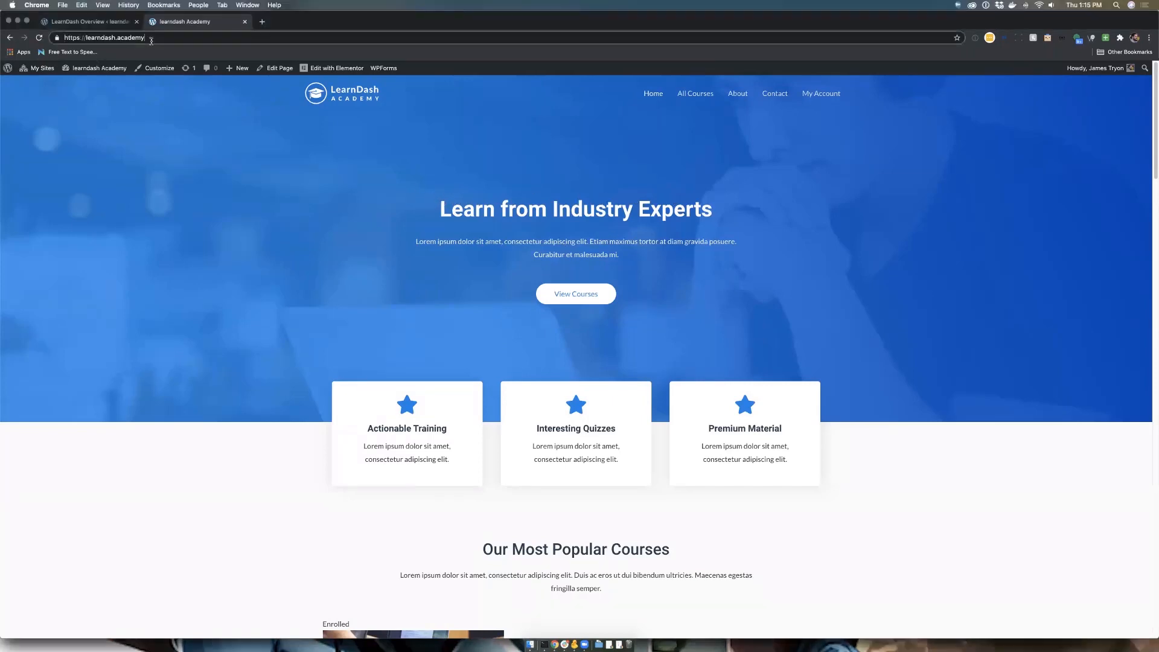
{"action": "type", "text": "/wp-admin"}
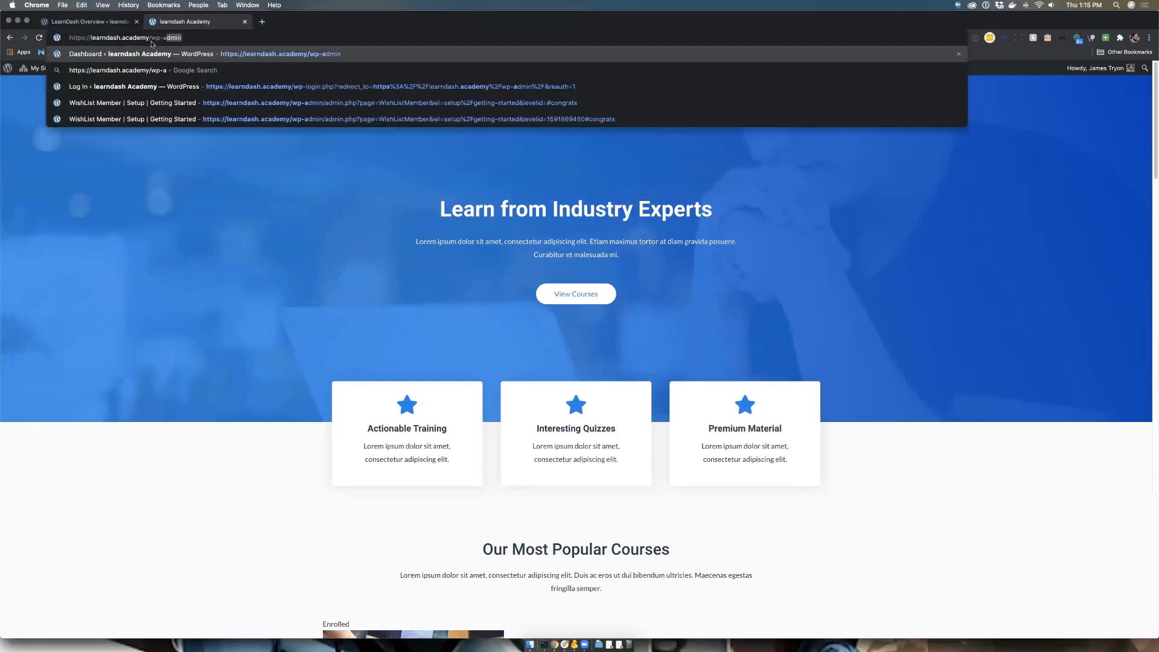
{"action": "key", "text": "Return"}
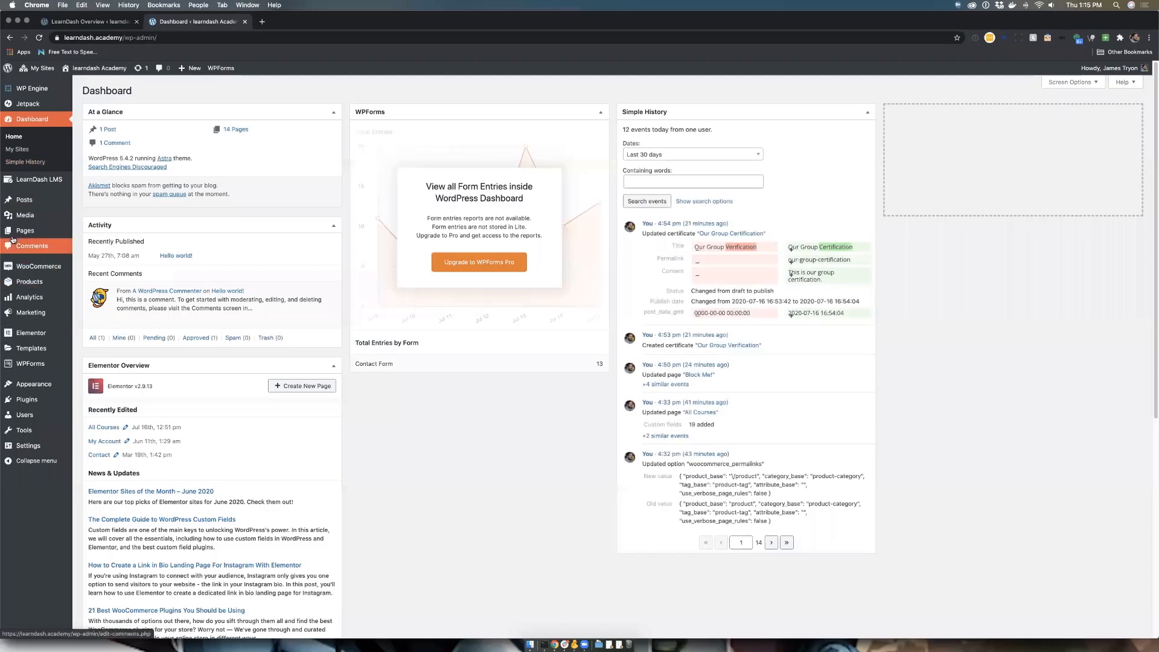
Open the site's Pages list in a new tab, go from there to the installed plugins and find the LearnDash LMS version.
{"action": "left_click", "coordinate": [18, 235], "text": "super"}
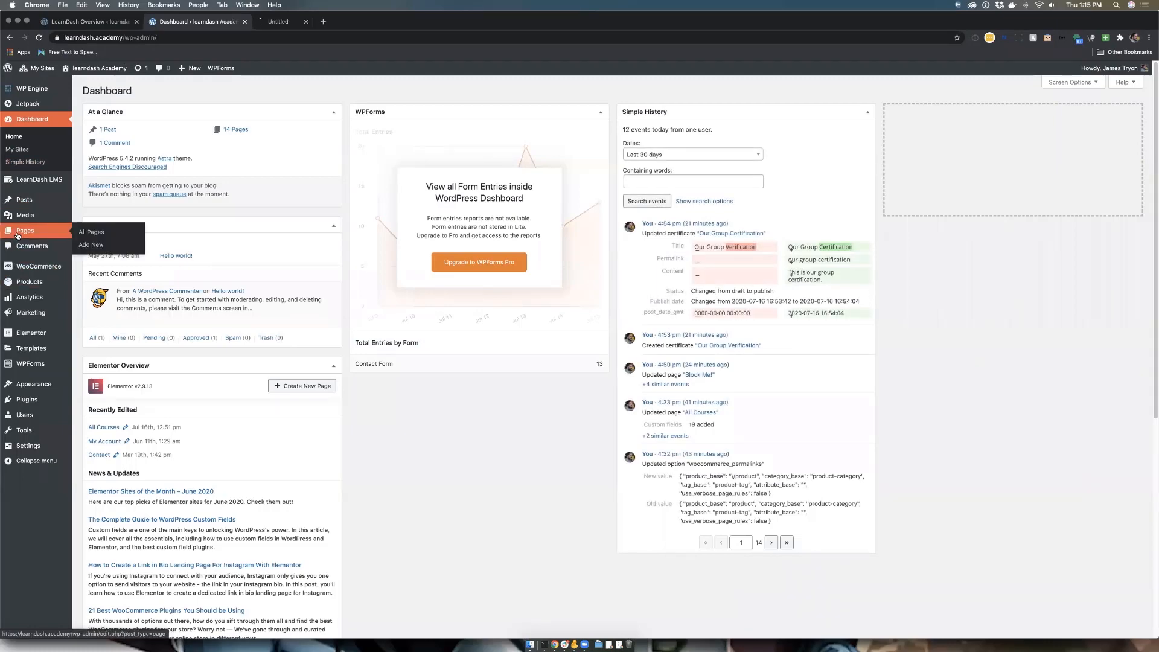
{"action": "left_click", "coordinate": [286, 22]}
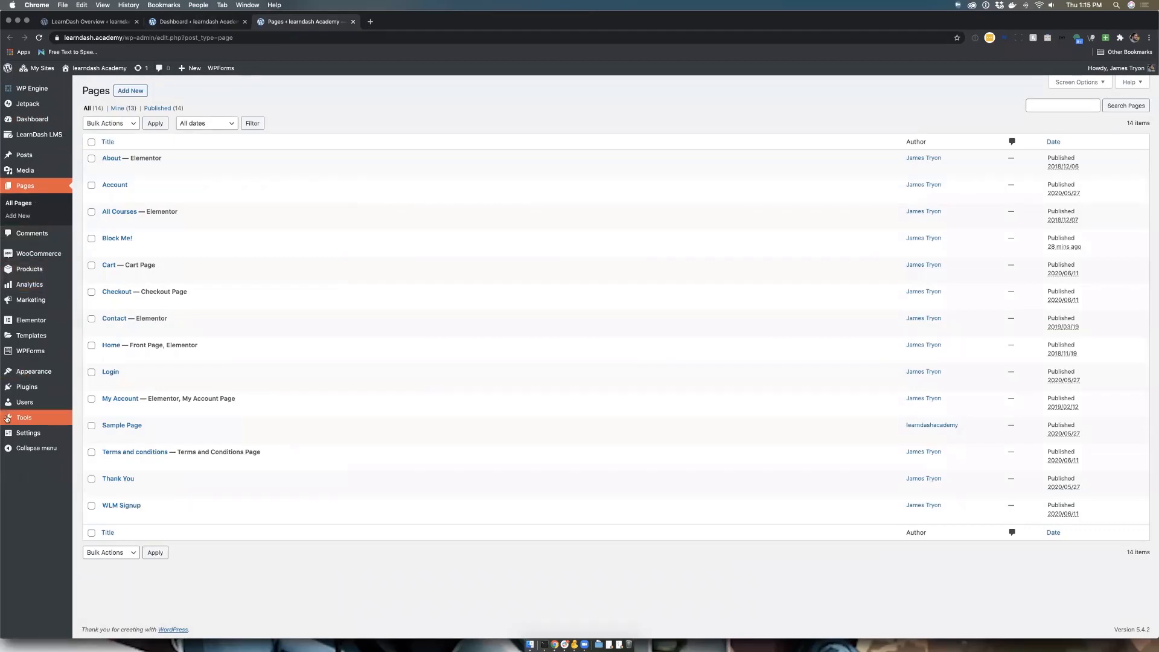
{"action": "left_click", "coordinate": [25, 387]}
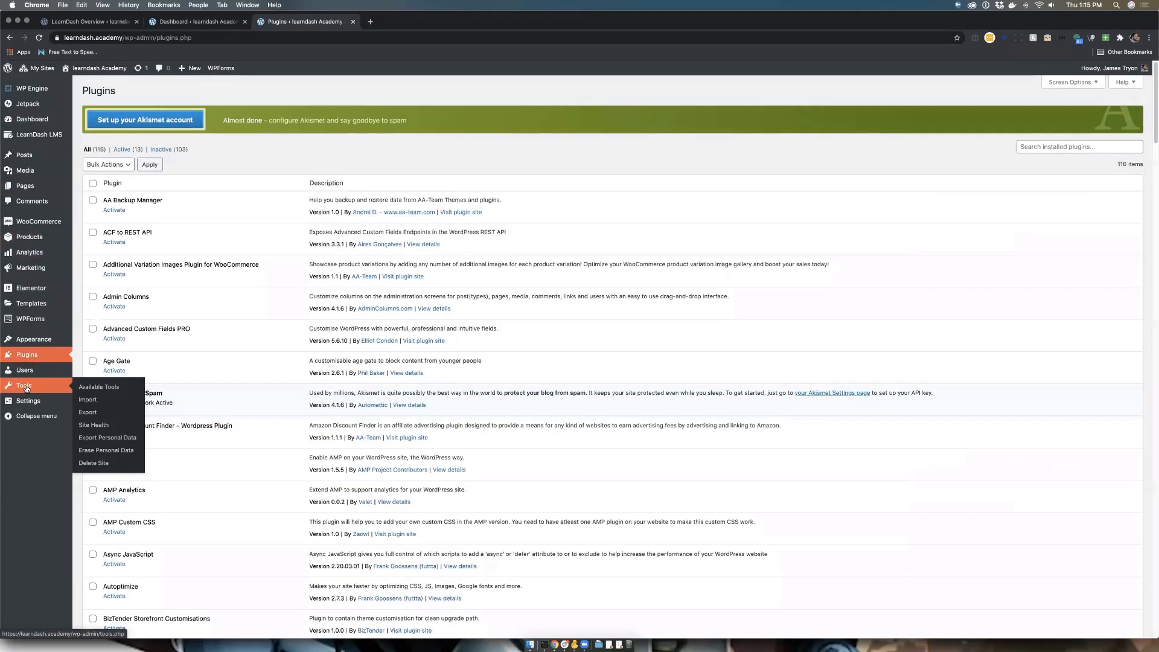
{"action": "mouse_move", "coordinate": [29, 378]}
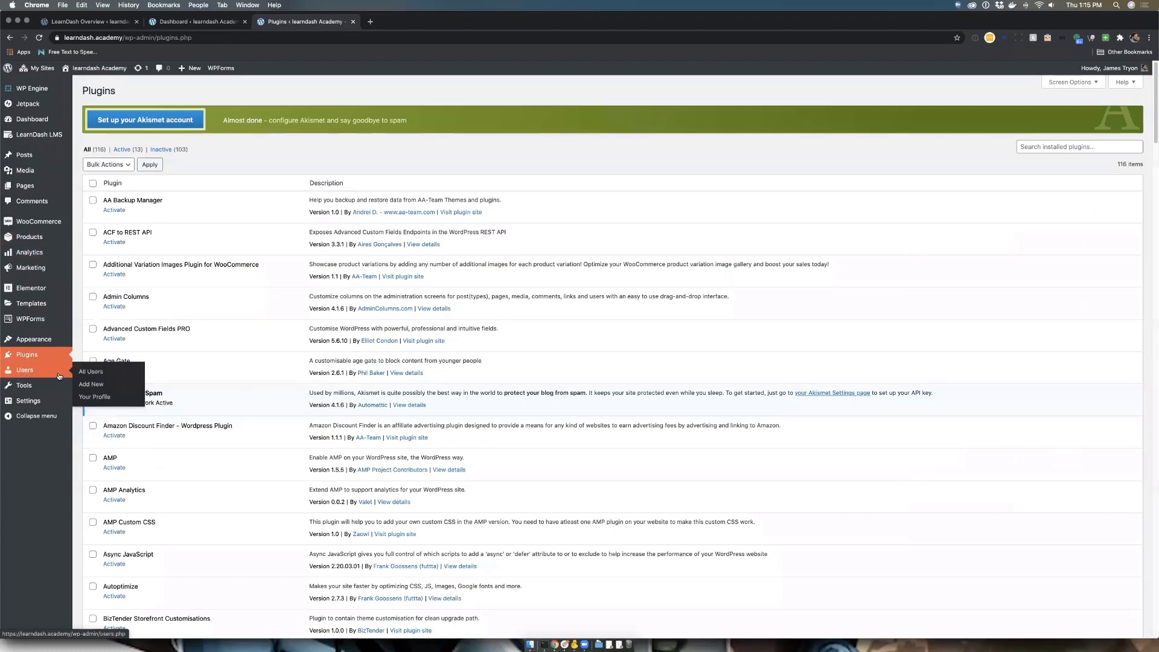
{"action": "scroll", "coordinate": [278, 361], "scroll_direction": "down", "scroll_amount": 2}
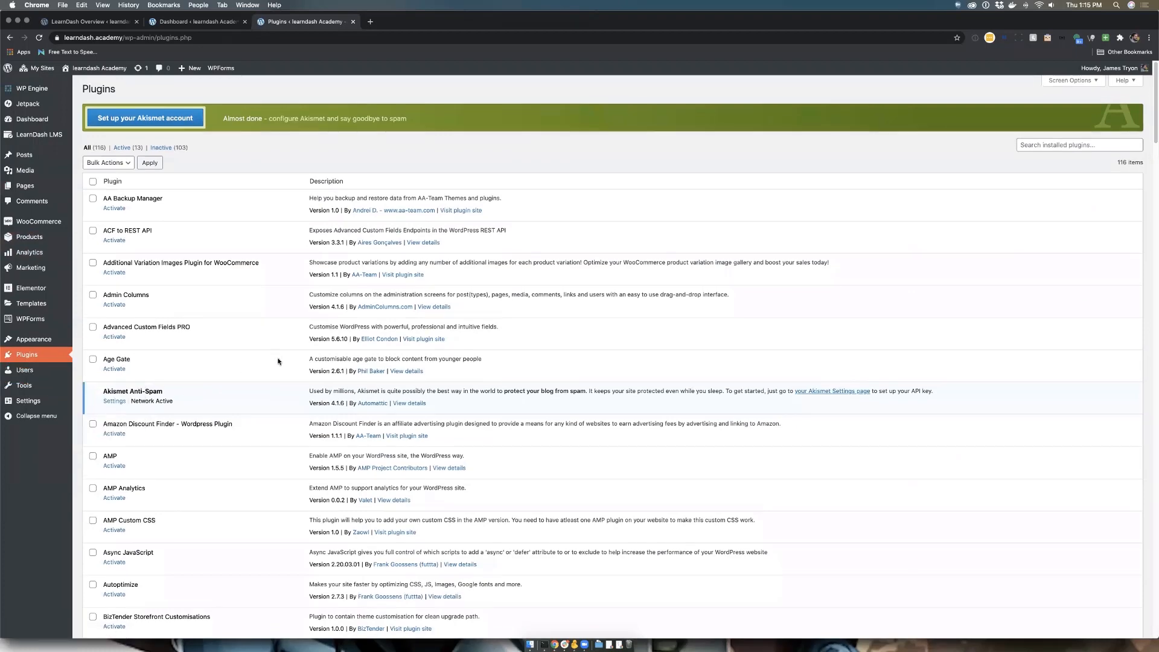
{"action": "scroll", "coordinate": [283, 361], "scroll_direction": "down", "scroll_amount": 4}
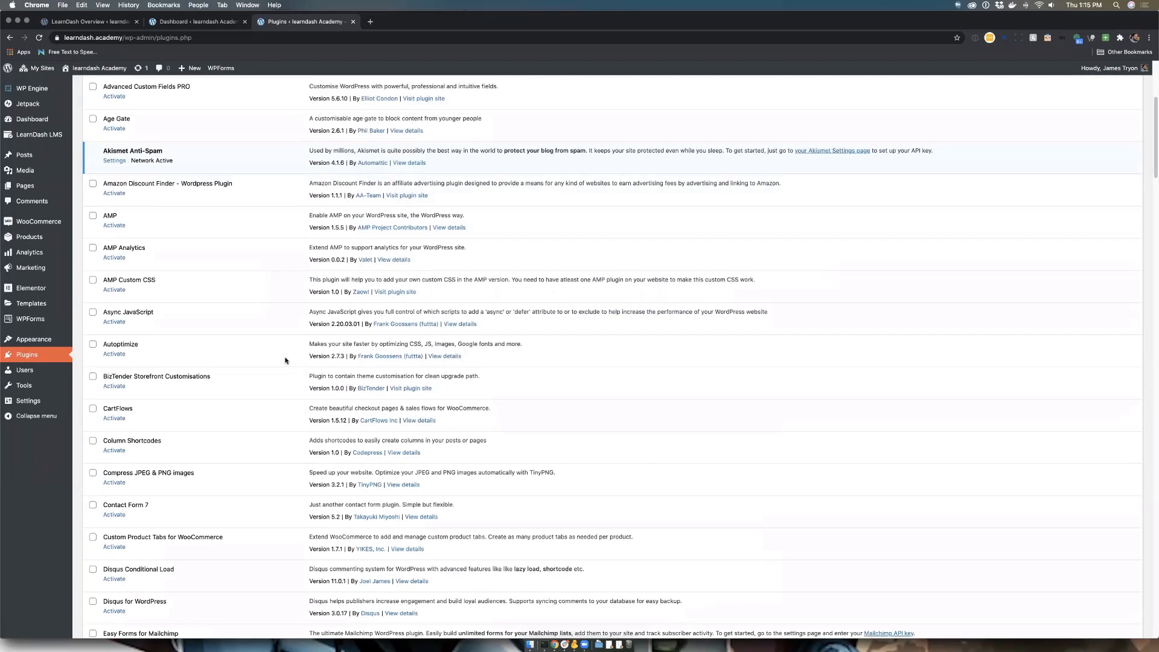
{"action": "scroll", "coordinate": [286, 360], "scroll_direction": "down", "scroll_amount": 8}
{"action": "scroll", "coordinate": [285, 360], "scroll_direction": "down", "scroll_amount": 7}
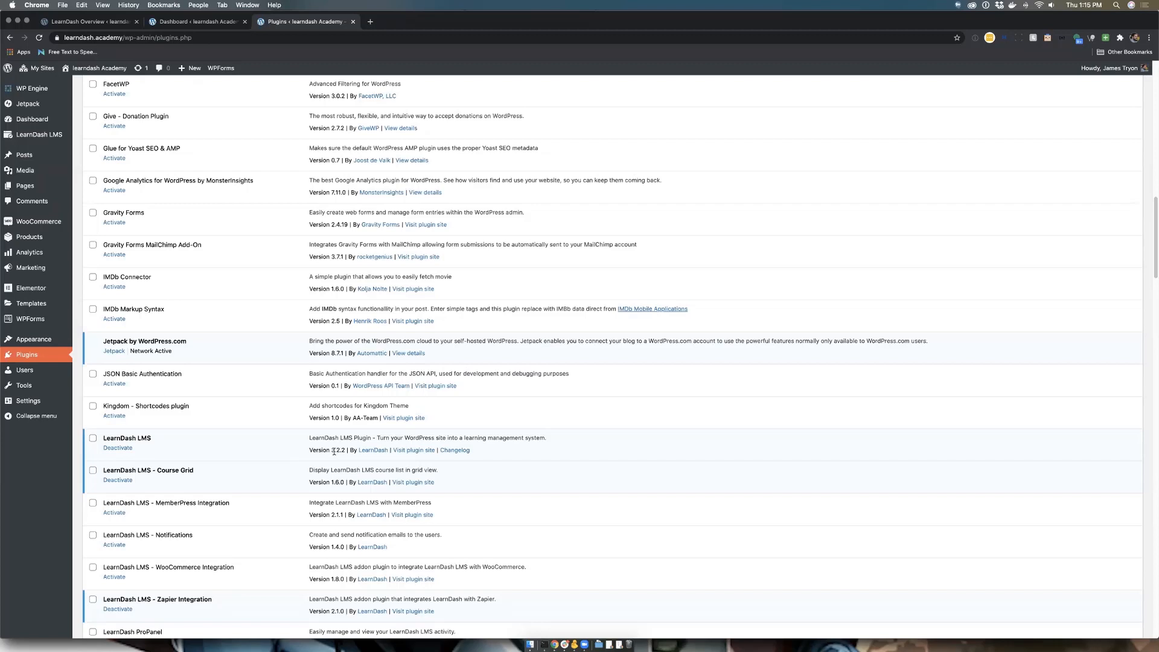
Open the LearnDash LMS Add-ons page and check the add-ons for updates.
{"action": "mouse_move", "coordinate": [9, 131]}
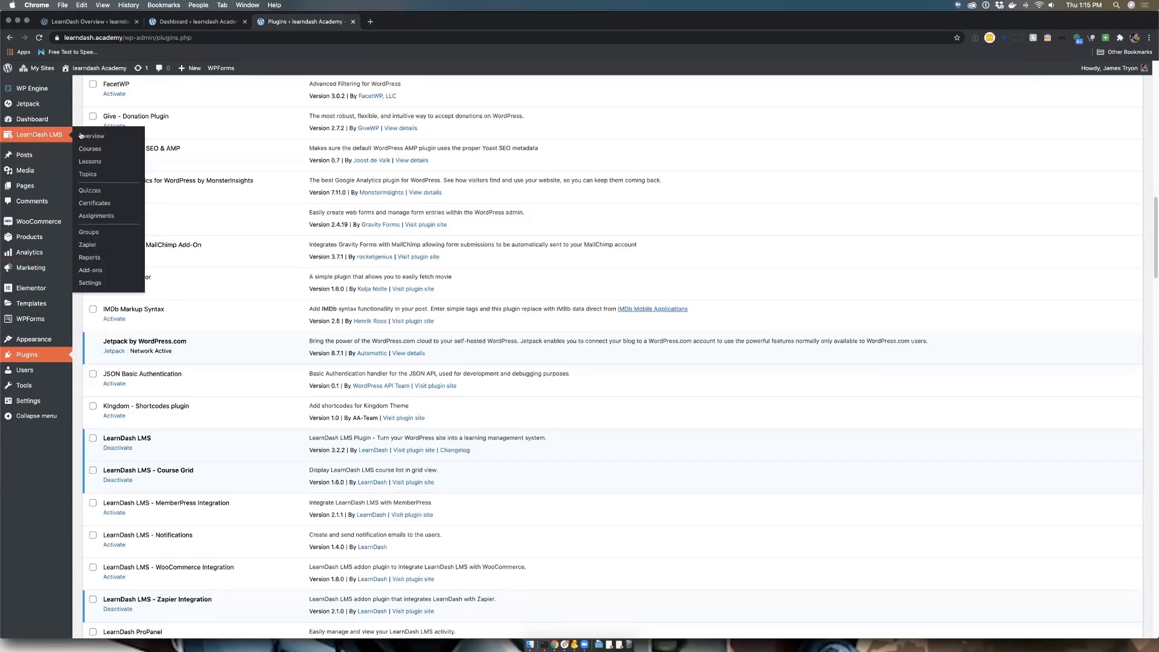
{"action": "left_click", "coordinate": [101, 271]}
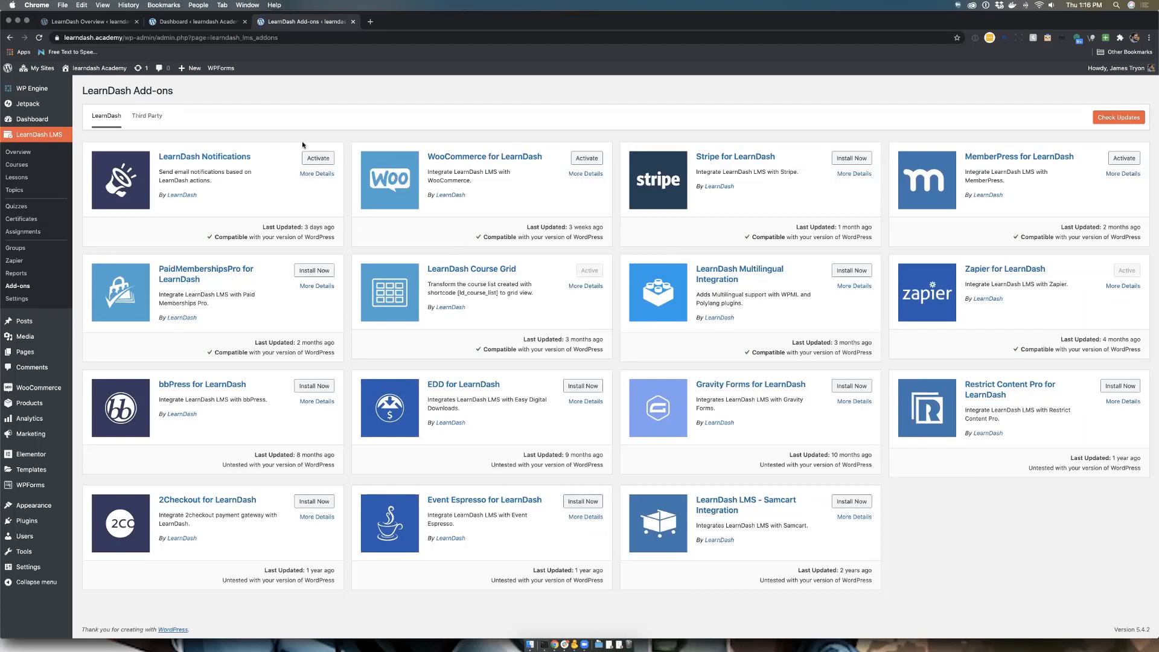
{"action": "left_click", "coordinate": [1109, 119]}
Open the LearnDash groups' global settings and review the group leader, management and display options.
{"action": "left_click", "coordinate": [28, 252]}
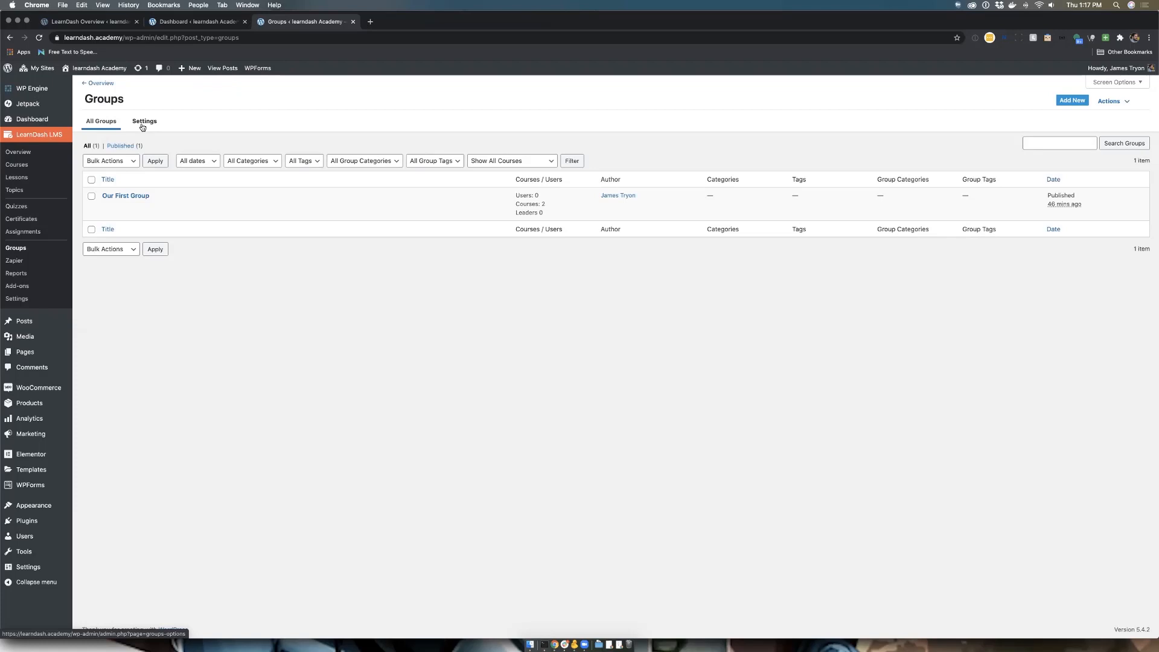
{"action": "left_click", "coordinate": [145, 122]}
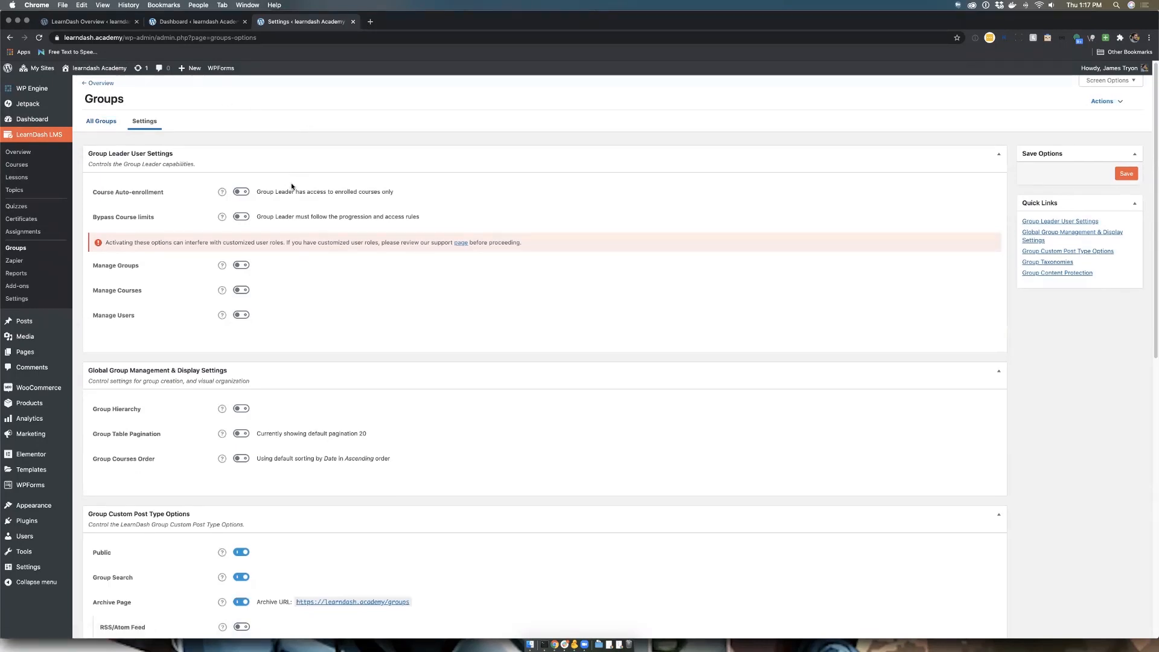
{"action": "scroll", "coordinate": [293, 185], "scroll_direction": "down", "scroll_amount": 2}
{"action": "scroll", "coordinate": [299, 181], "scroll_direction": "up", "scroll_amount": 2}
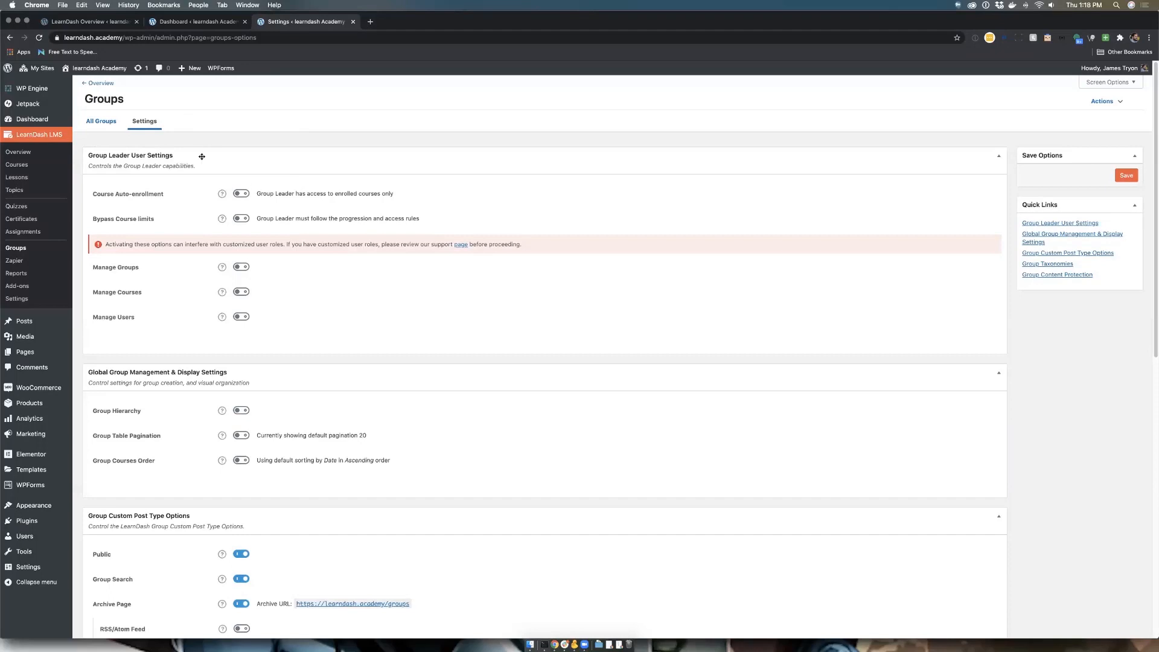
Return to the list of all groups and open "Our First Group" for editing.
{"action": "left_click", "coordinate": [95, 120]}
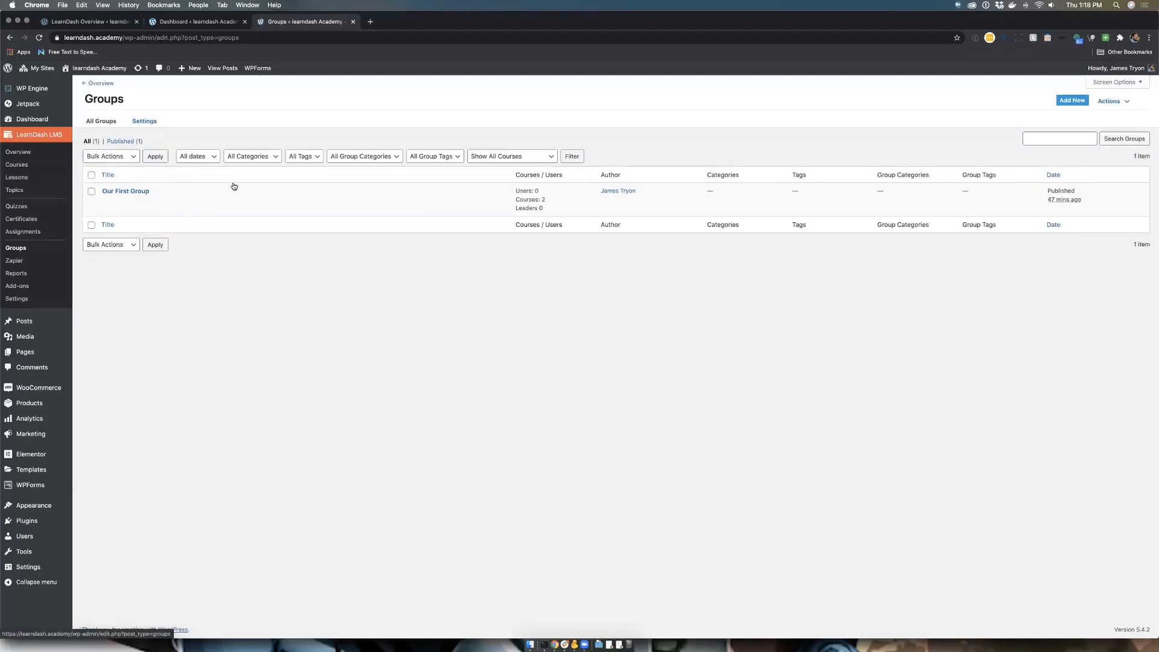
{"action": "left_click", "coordinate": [126, 196]}
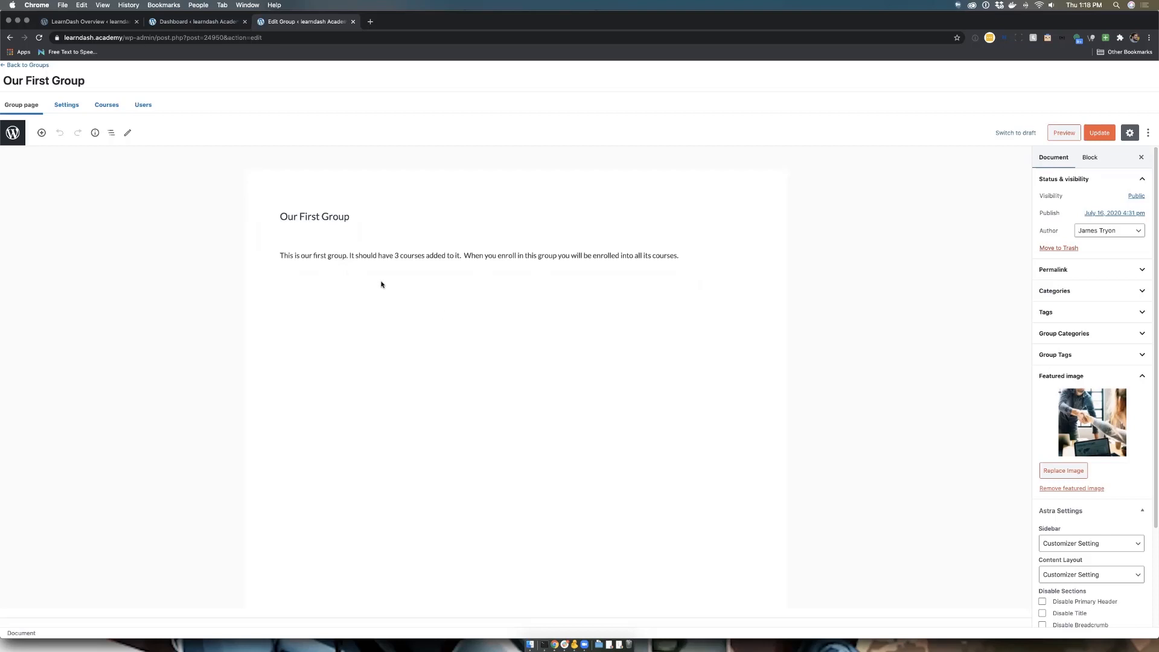
Examine the content, settings and course assignments of "Our First Group", including the Group Courses Auto-enroll section.
{"action": "left_click", "coordinate": [512, 319]}
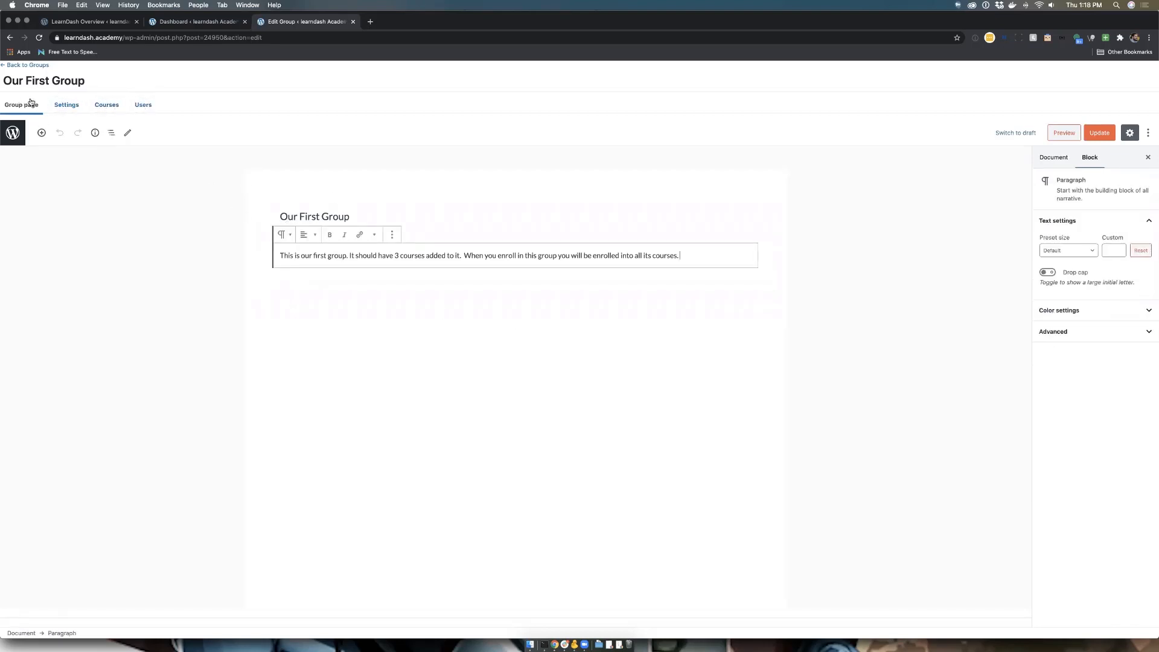
{"action": "left_click", "coordinate": [427, 202]}
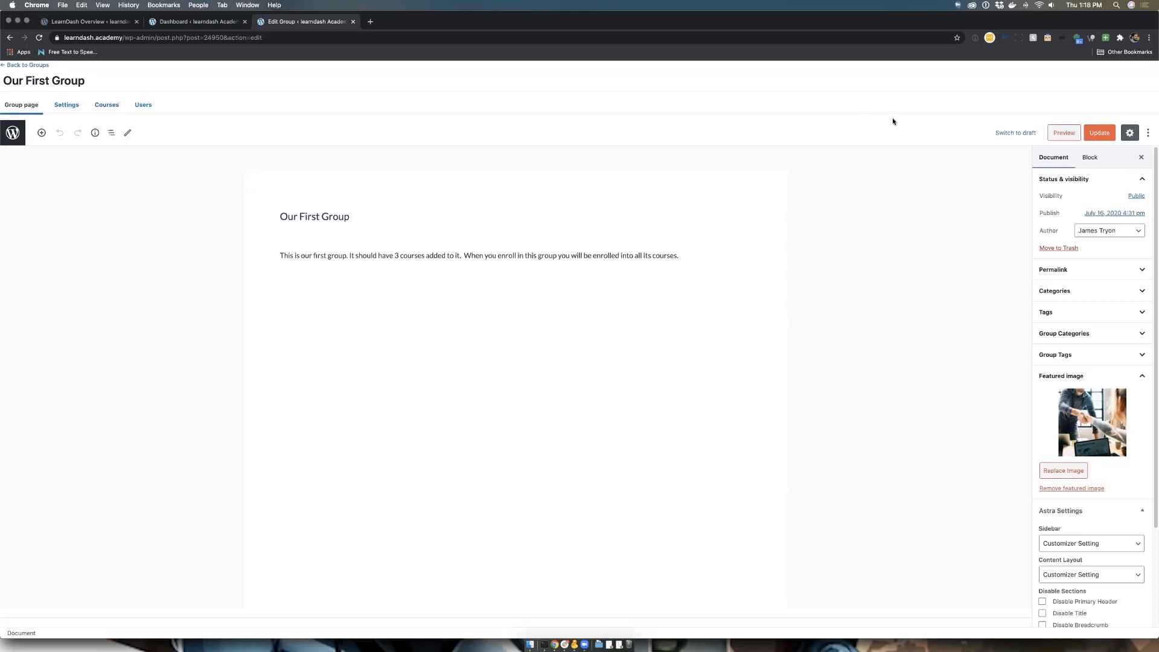
{"action": "left_click", "coordinate": [67, 106]}
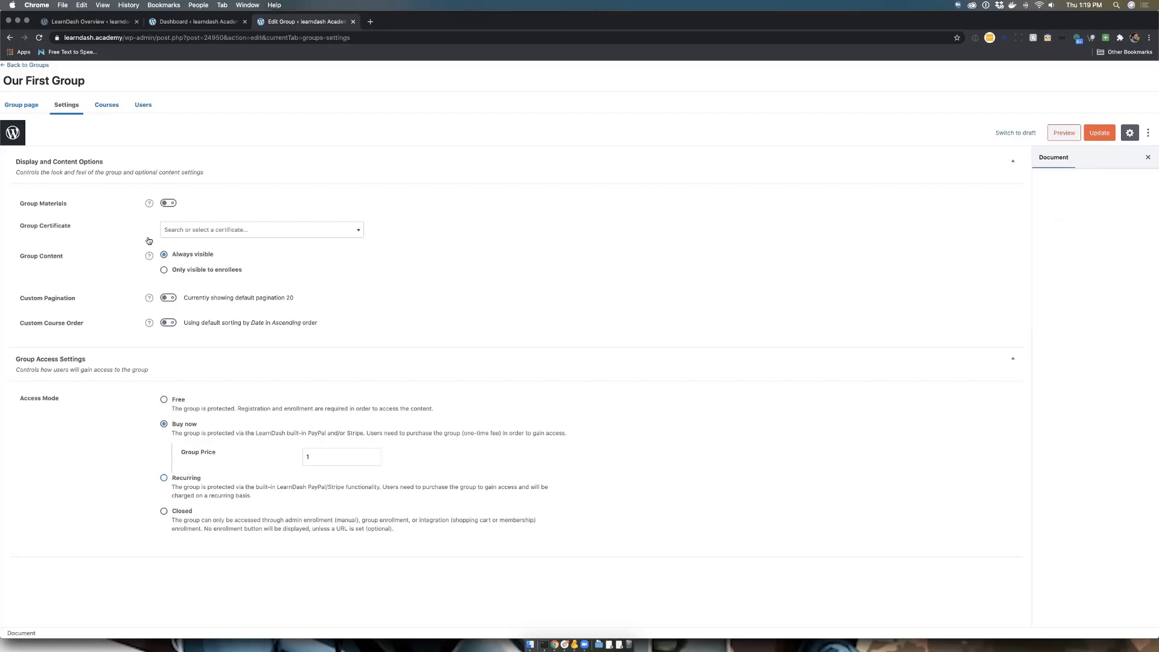
{"action": "left_click", "coordinate": [106, 107]}
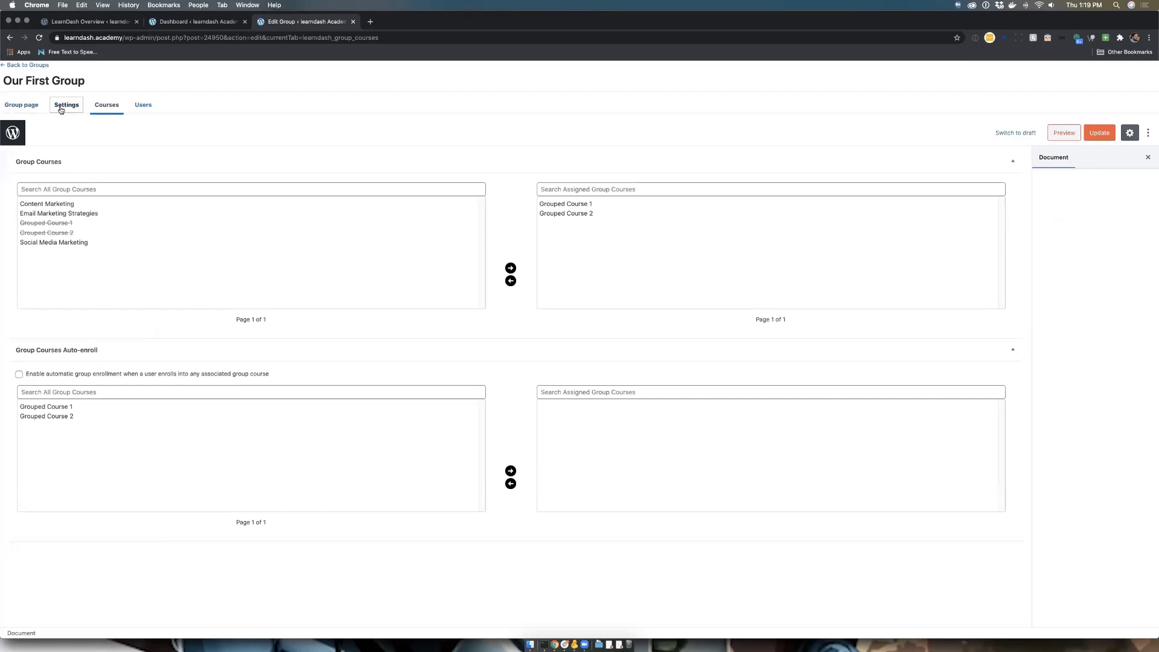
{"action": "left_click", "coordinate": [21, 105]}
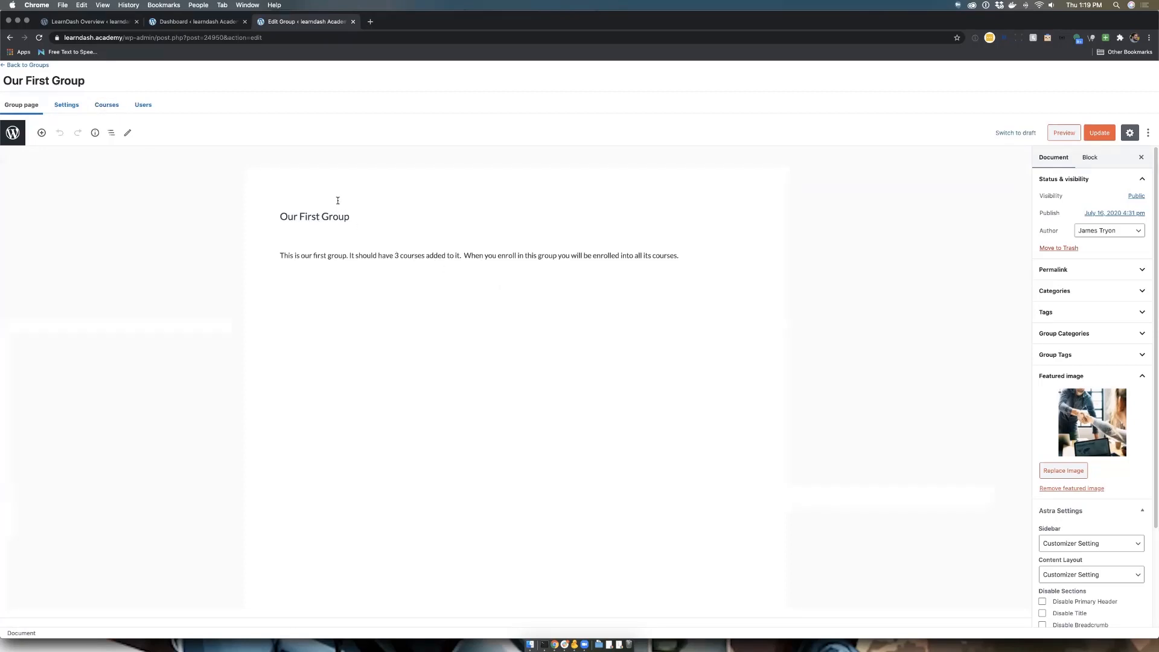
{"action": "left_click", "coordinate": [109, 106]}
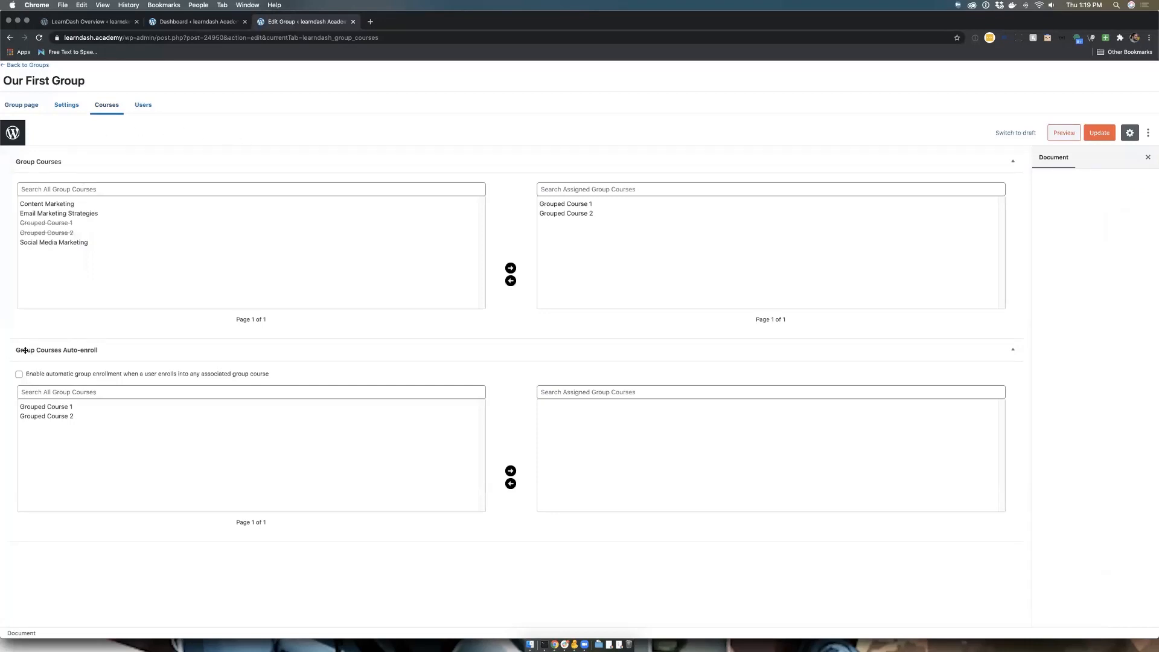
{"action": "left_click", "coordinate": [1013, 349]}
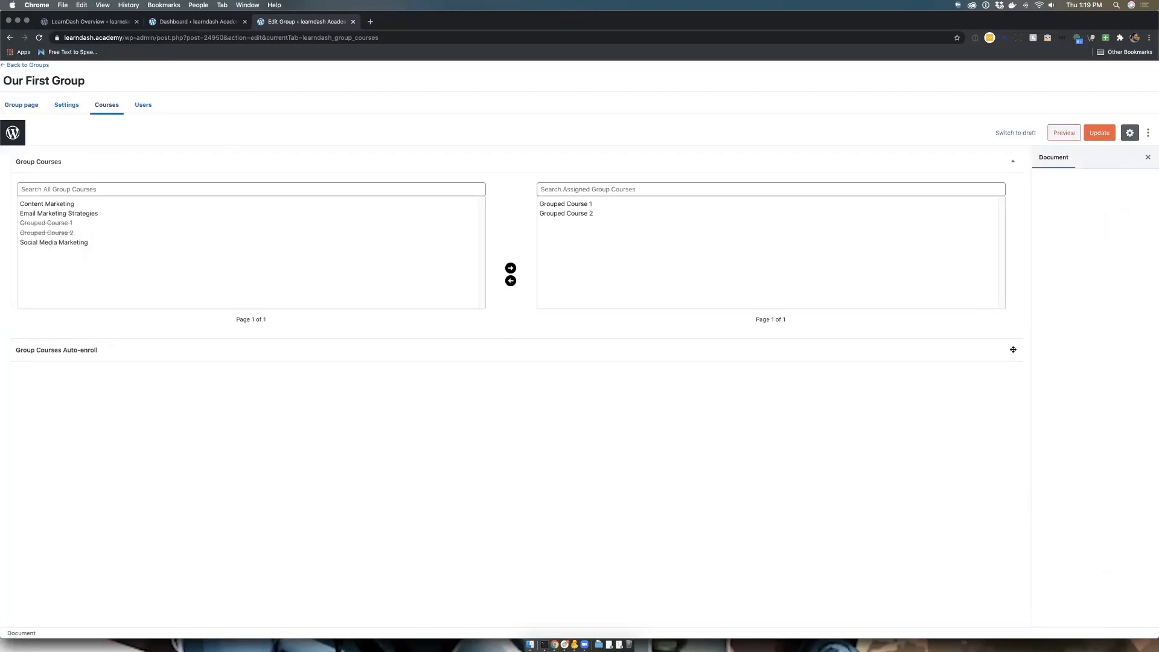
{"action": "left_click", "coordinate": [1012, 349]}
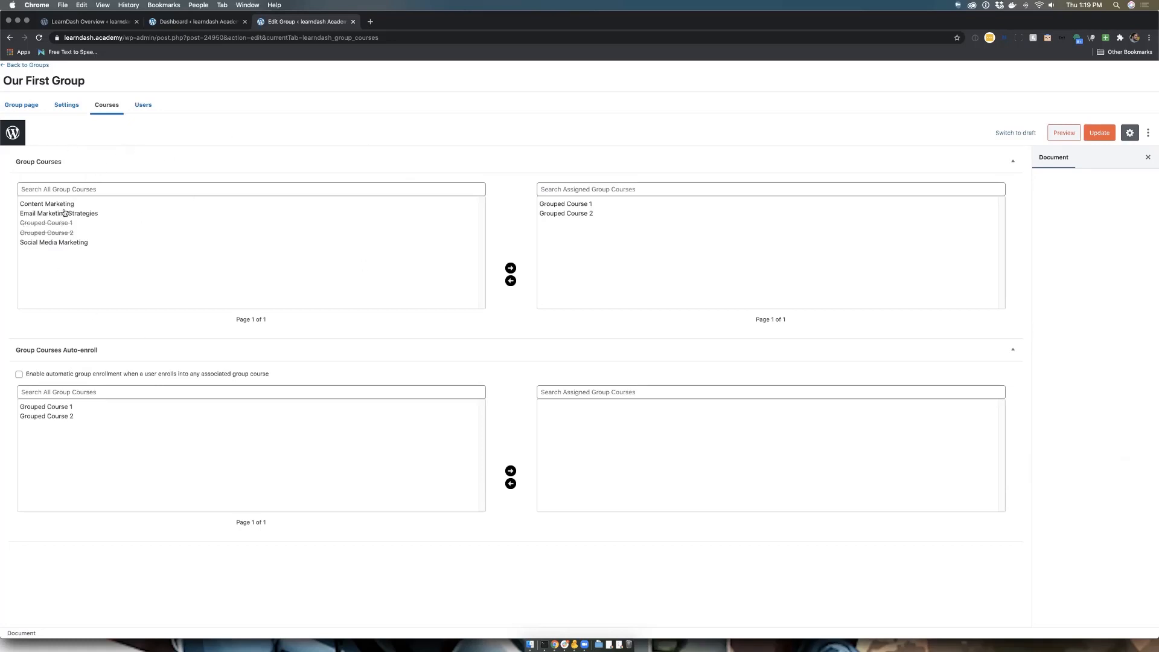
Remove Grouped Course 2 and Grouped Course 1 from the group's assigned courses.
{"action": "left_click", "coordinate": [555, 214]}
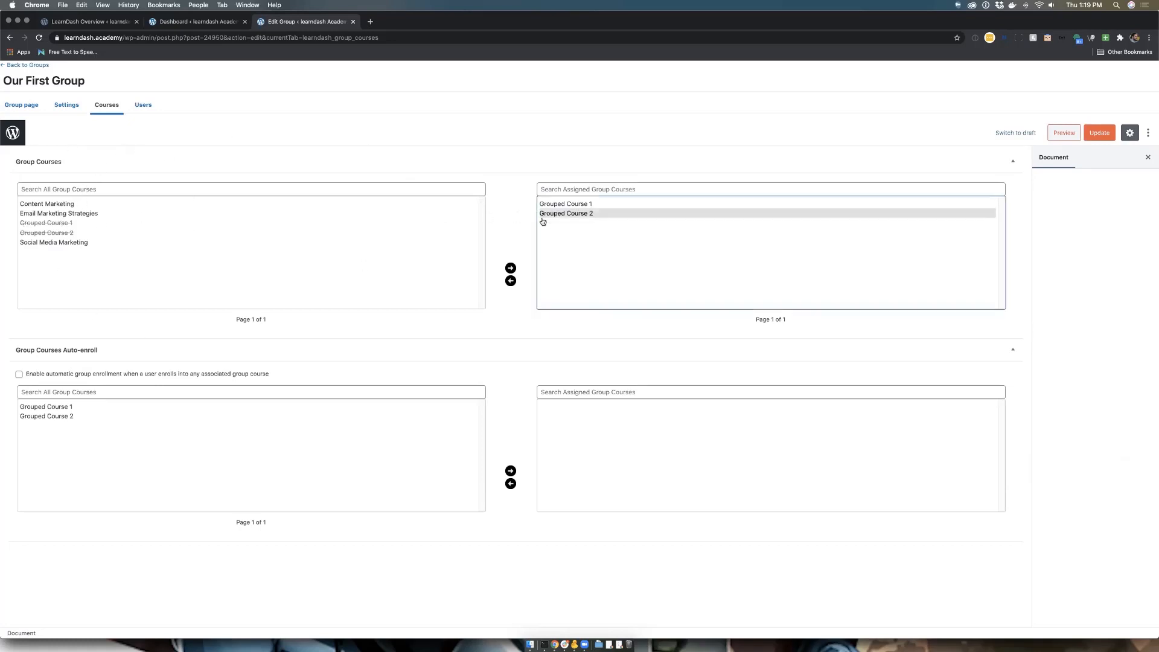
{"action": "left_click", "coordinate": [510, 281]}
{"action": "left_click", "coordinate": [569, 208]}
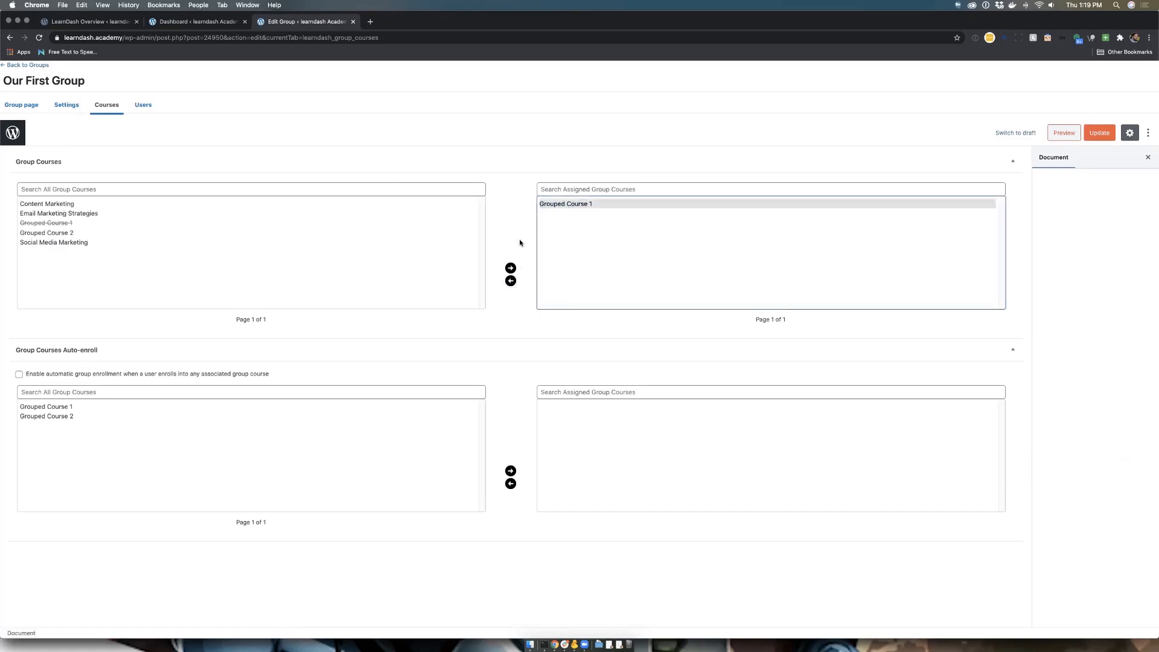
{"action": "left_click", "coordinate": [511, 280]}
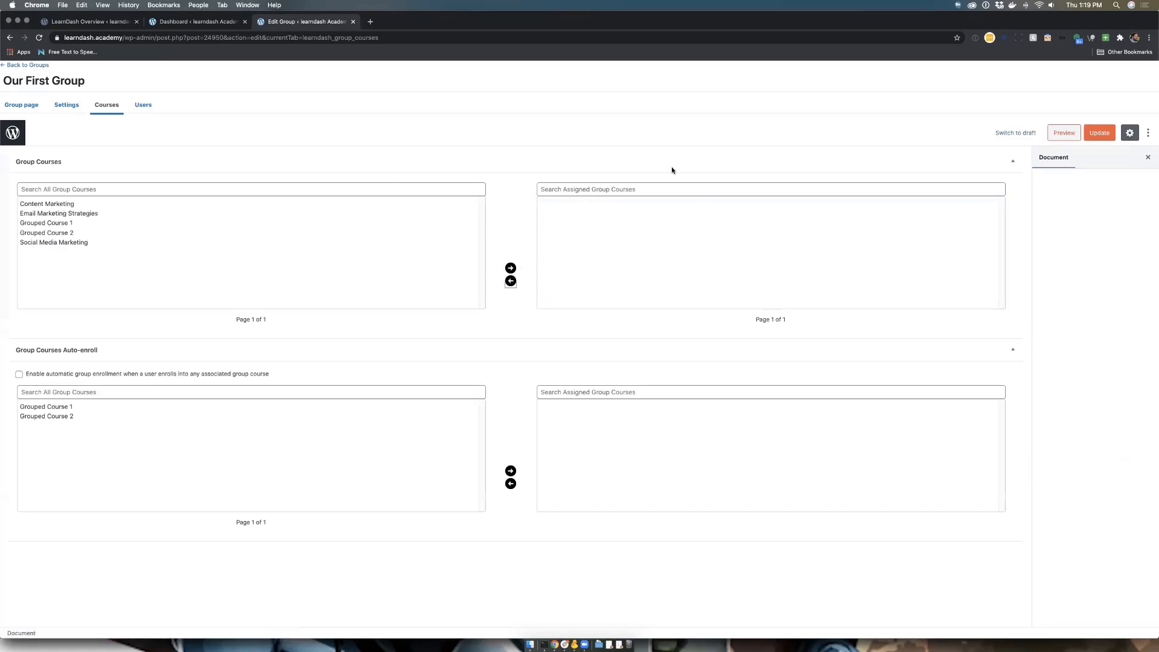
Assign Grouped Course 1 and Grouped Course 2 to the group together and update the group.
{"action": "left_click", "coordinate": [72, 224]}
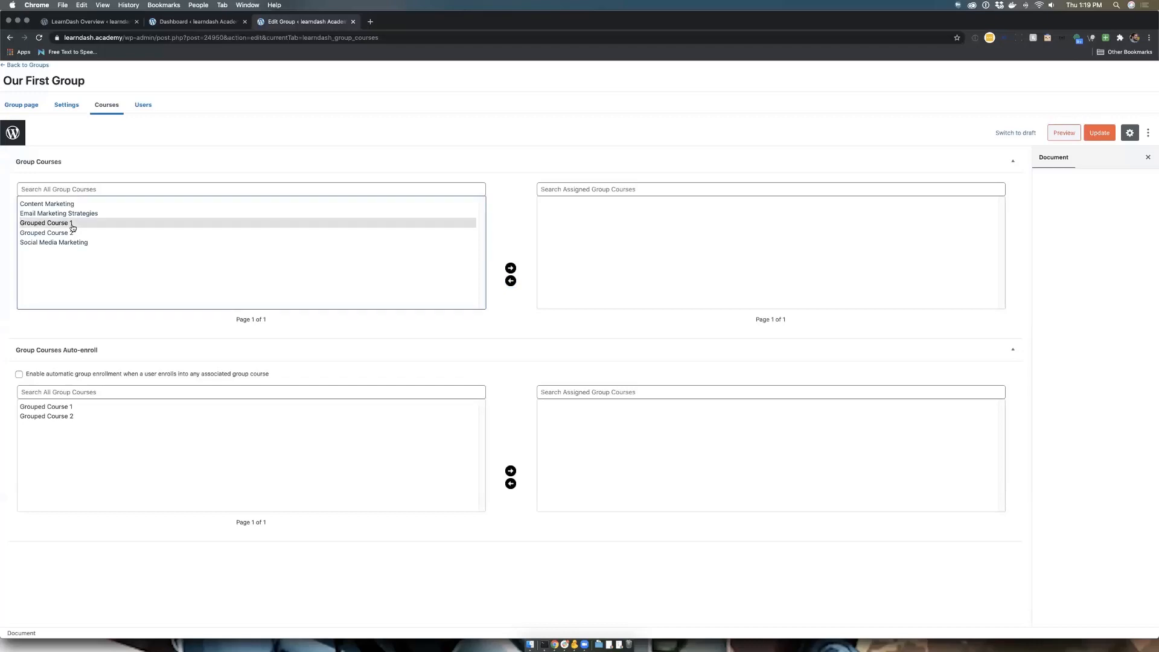
{"action": "left_click", "coordinate": [62, 232], "text": "shift"}
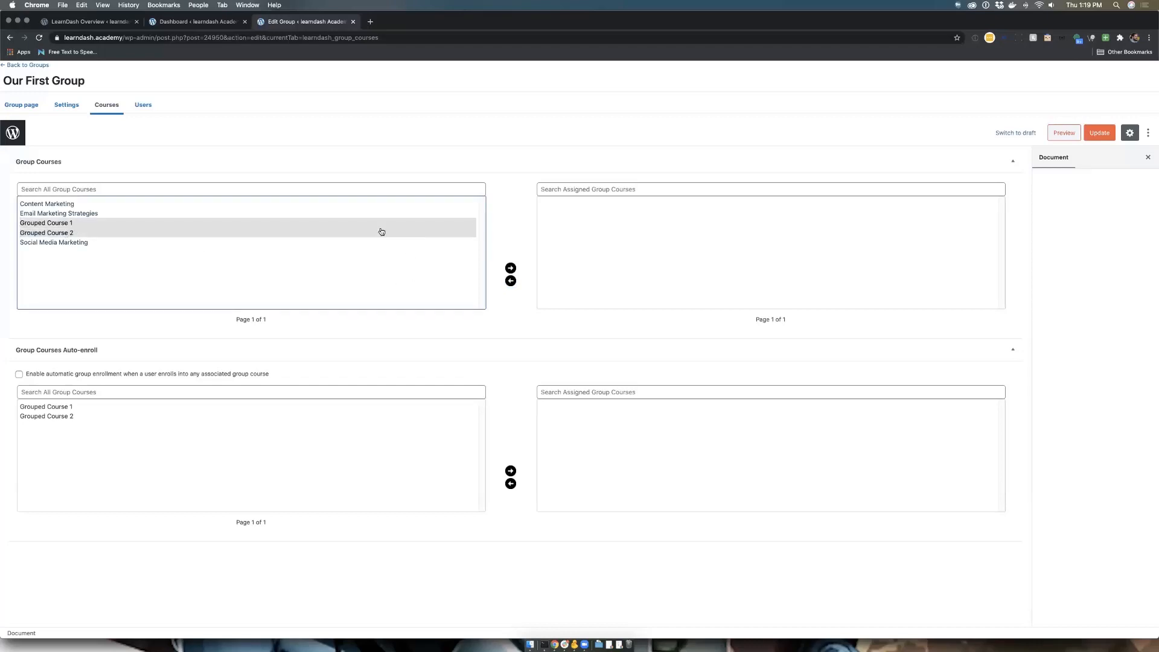
{"action": "left_click", "coordinate": [79, 216], "text": "shift"}
{"action": "left_click", "coordinate": [71, 233], "text": "shift"}
{"action": "left_click", "coordinate": [47, 213]}
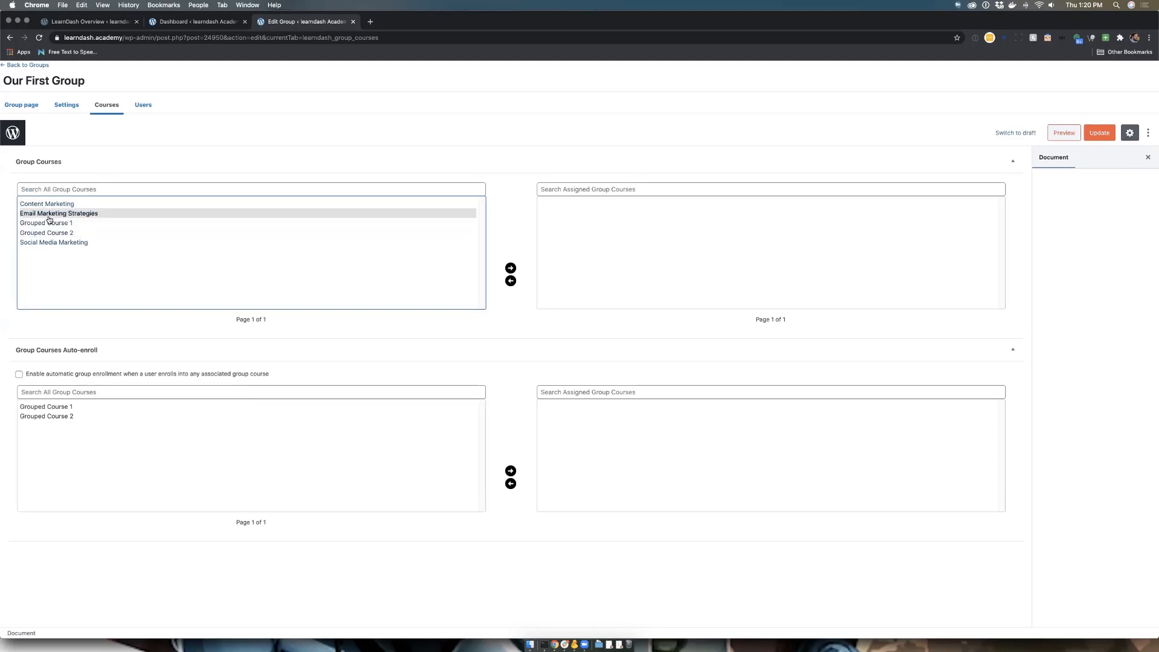
{"action": "left_click", "coordinate": [52, 223]}
{"action": "left_click", "coordinate": [55, 232], "text": "shift"}
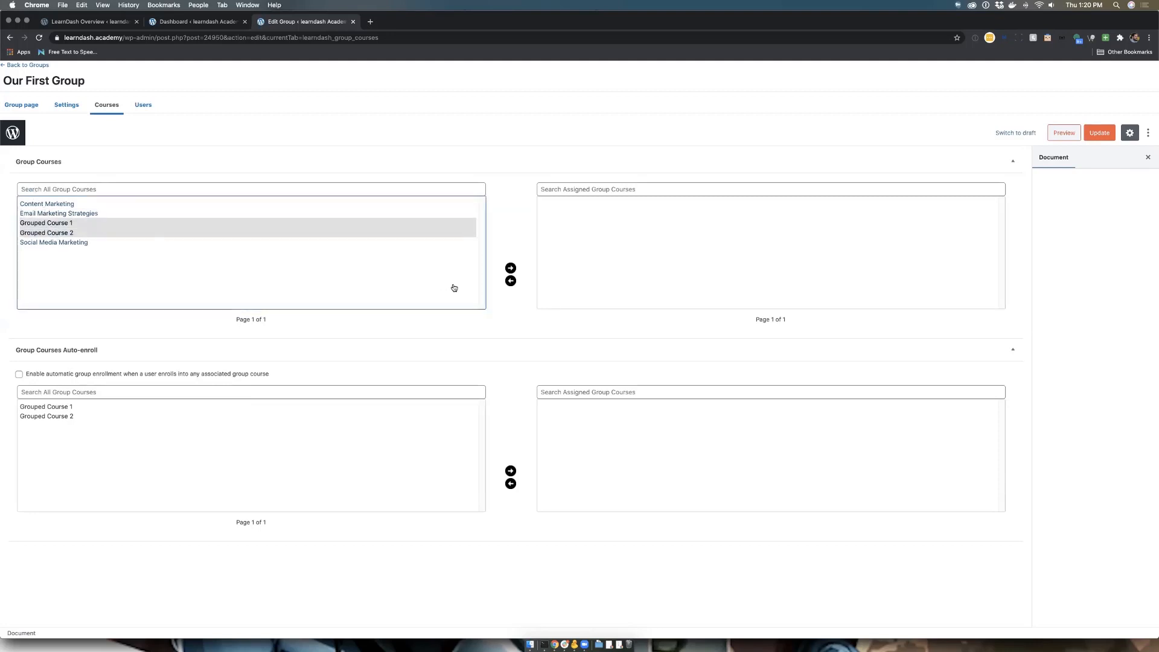
{"action": "left_click", "coordinate": [513, 269]}
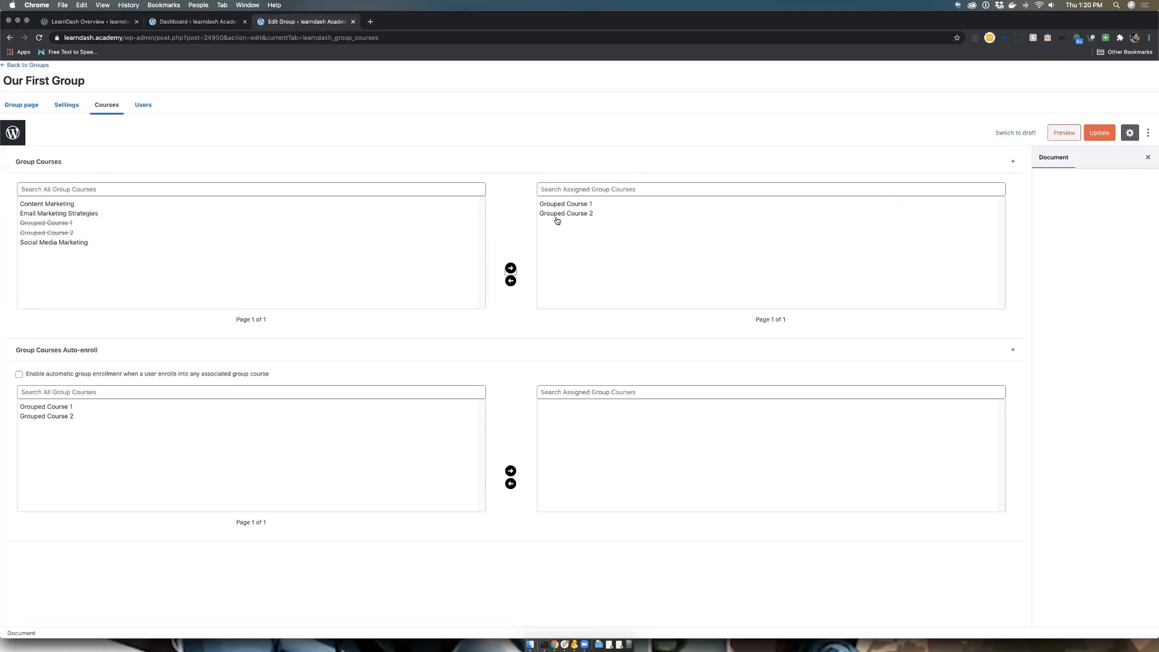
{"action": "left_click", "coordinate": [1103, 134]}
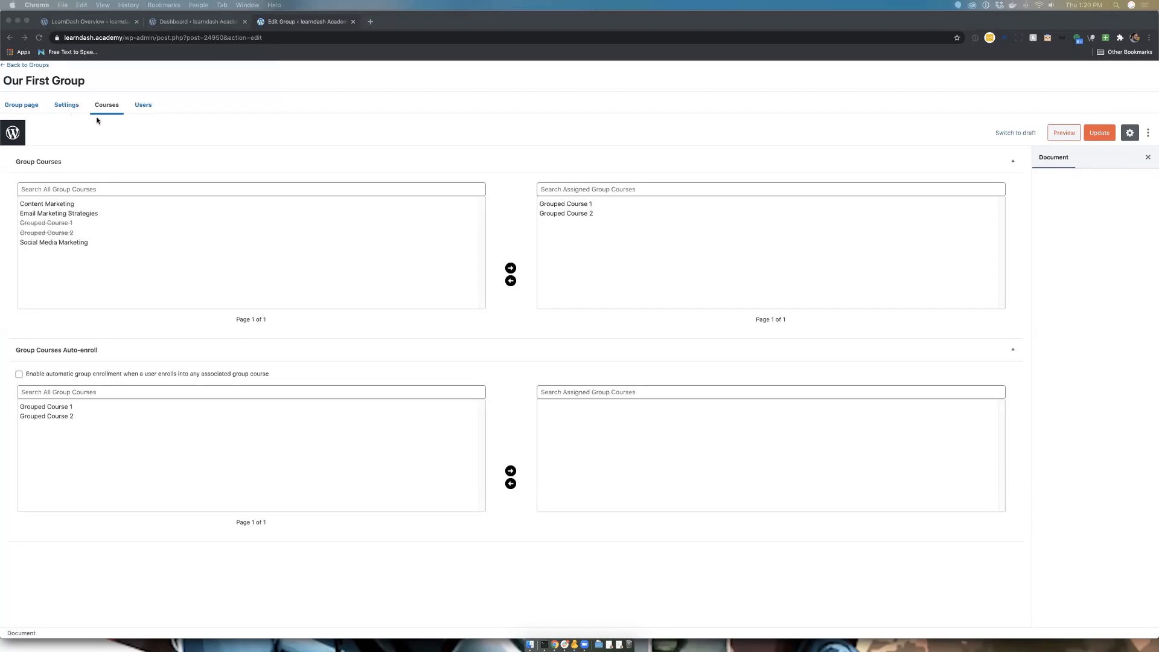
Try the Recurring access mode in the group's settings with a price of 100 and examine the billing cycle units.
{"action": "left_click", "coordinate": [59, 106]}
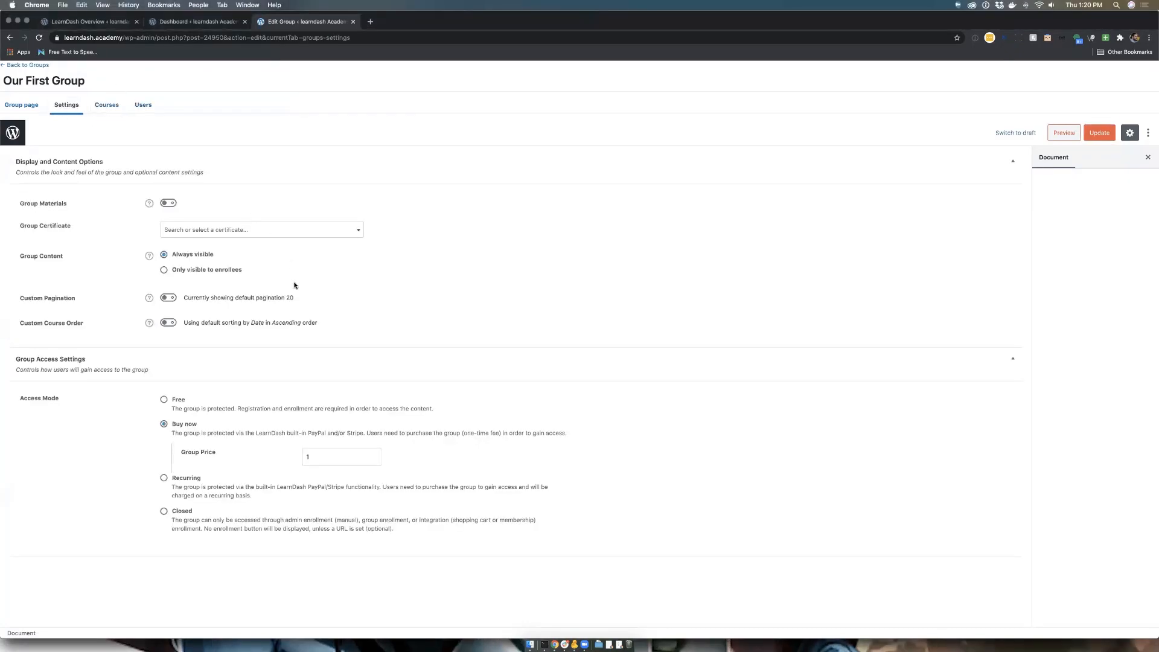
{"action": "left_click", "coordinate": [165, 478]}
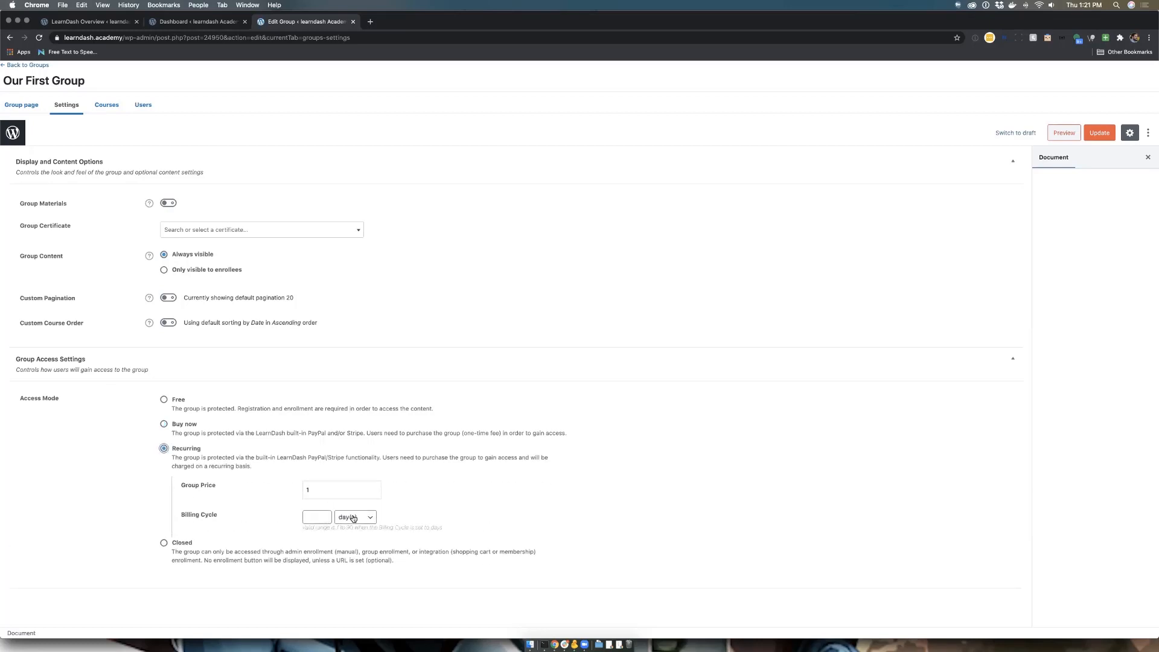
{"action": "left_click", "coordinate": [355, 517]}
{"action": "left_click", "coordinate": [308, 490]}
{"action": "type", "text": "100"}
{"action": "left_click", "coordinate": [318, 517]}
{"action": "left_click", "coordinate": [370, 517]}
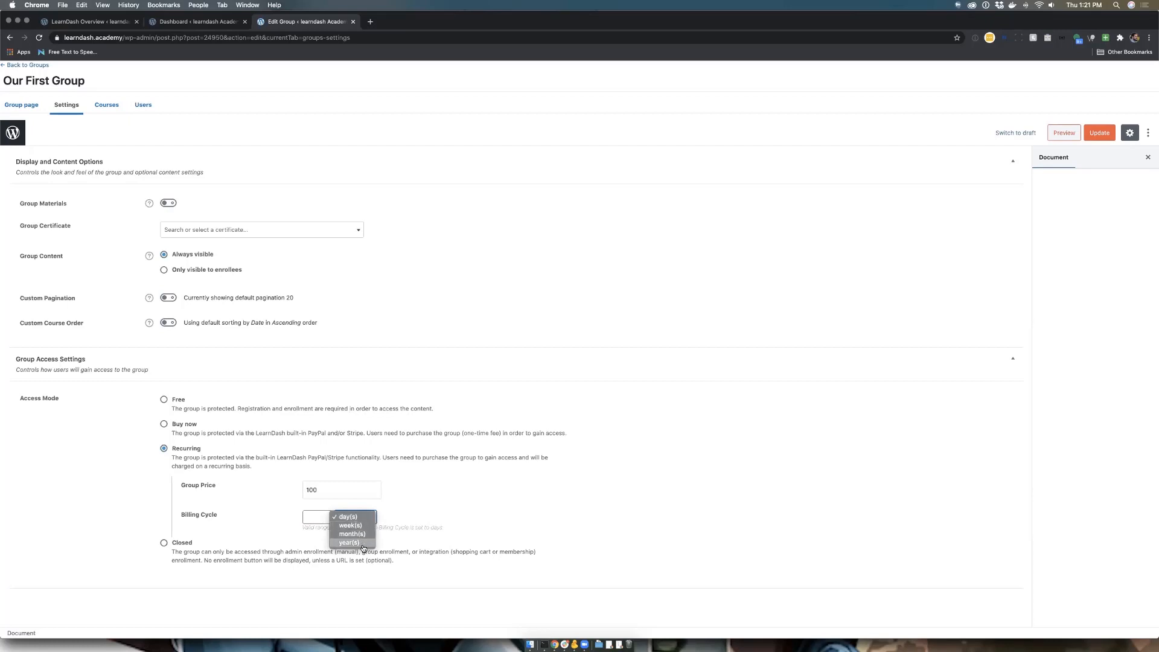
{"action": "left_click", "coordinate": [305, 518]}
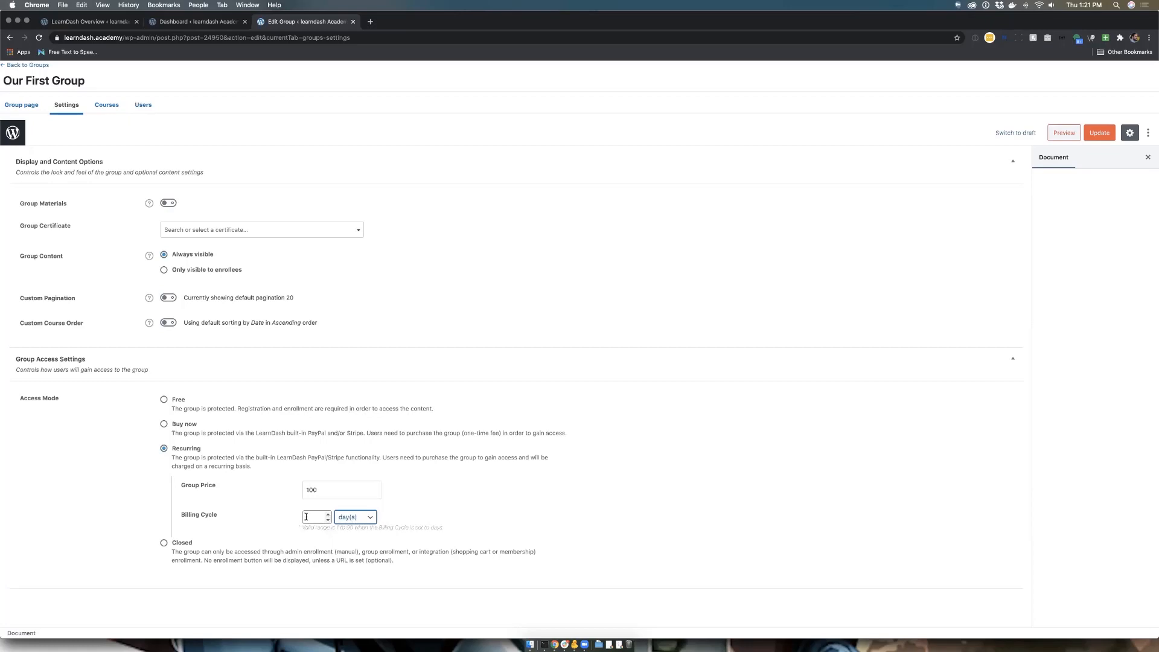
{"action": "left_click", "coordinate": [313, 516]}
{"action": "left_click", "coordinate": [362, 519]}
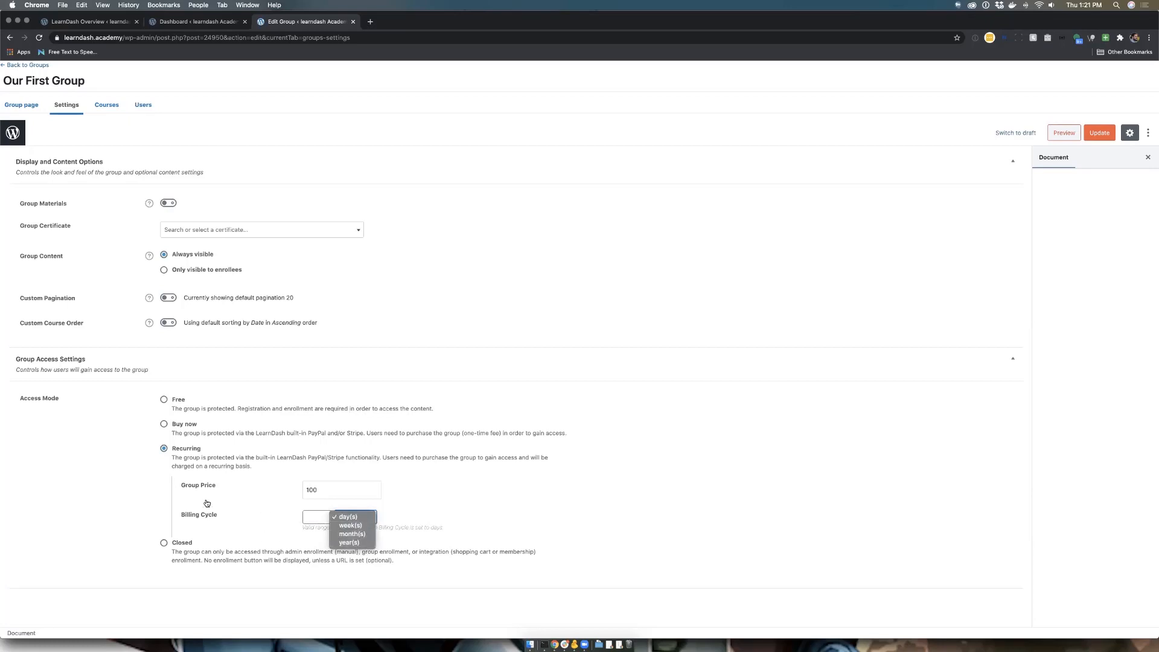
{"action": "left_click", "coordinate": [251, 486]}
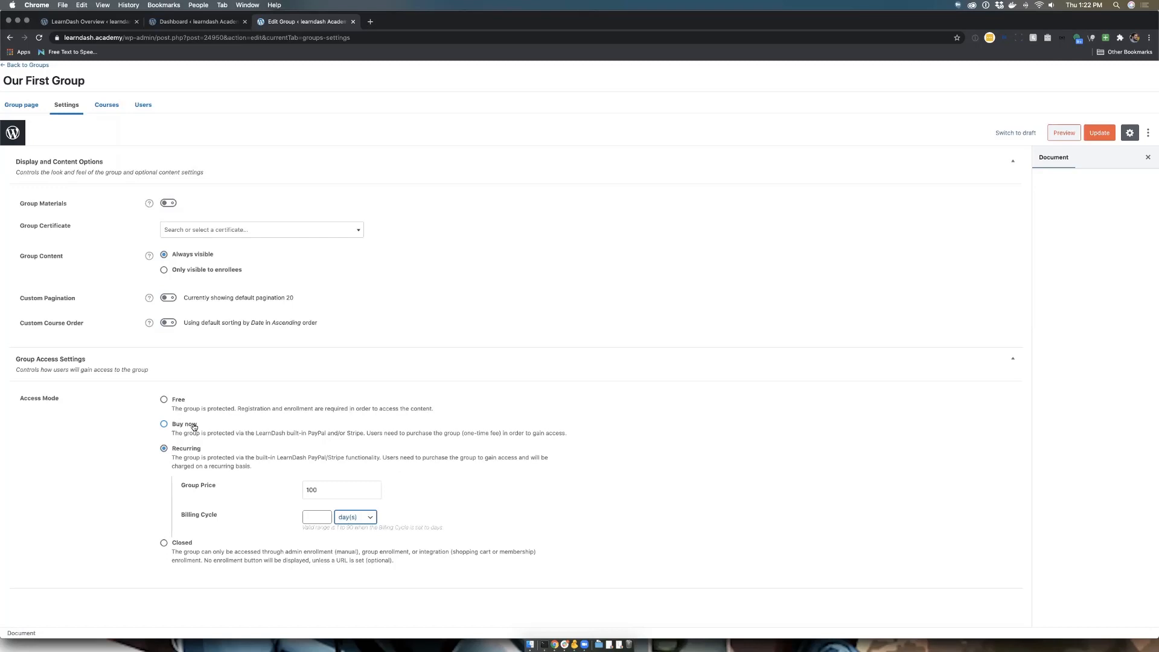
Try the Closed access mode for the group and examine its Button URL option.
{"action": "left_click", "coordinate": [163, 543]}
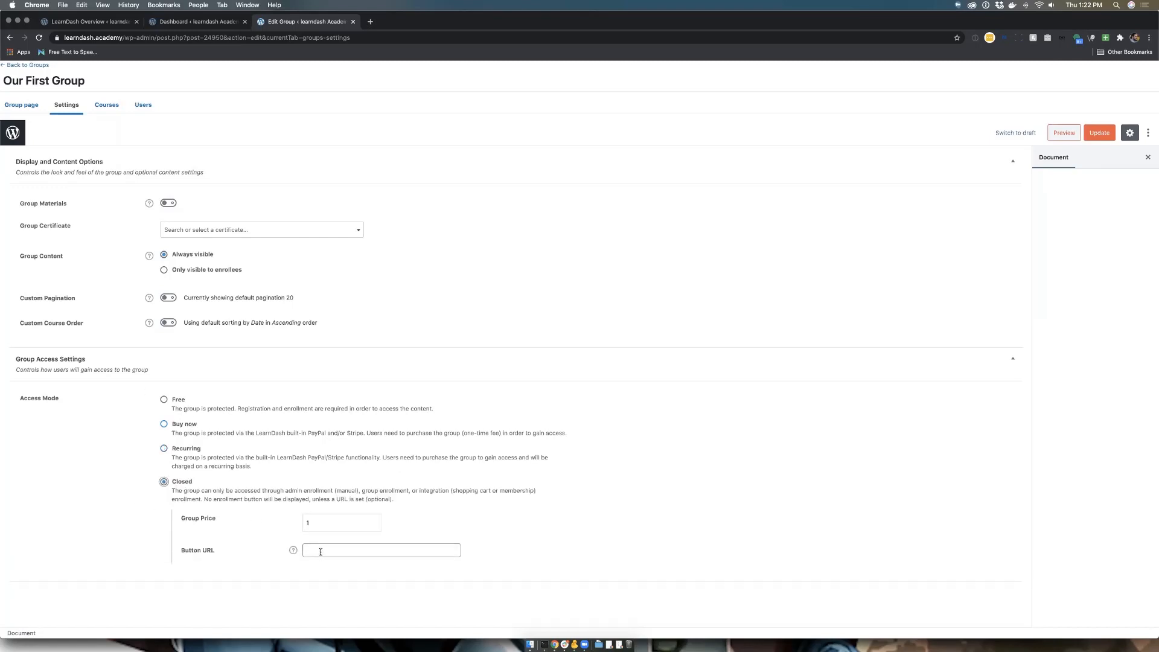
{"action": "left_click", "coordinate": [316, 551]}
{"action": "left_click", "coordinate": [106, 429]}
Try the Free access mode, set the group's access mode back to Buy now and update the group.
{"action": "left_click", "coordinate": [164, 400]}
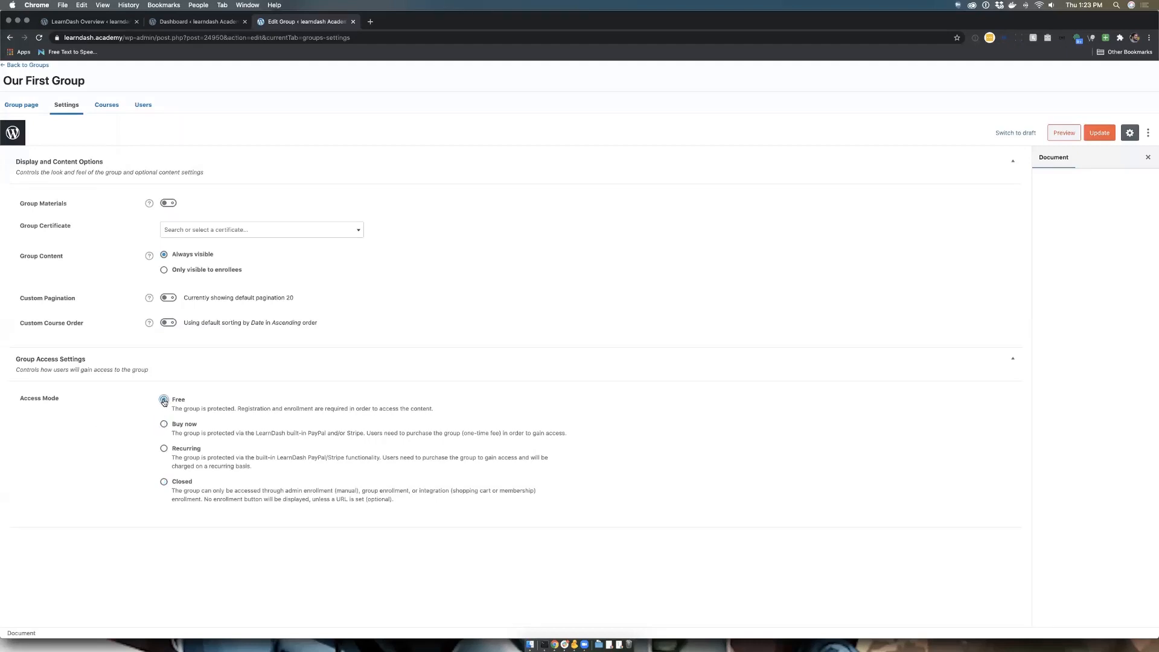
{"action": "left_click", "coordinate": [164, 426]}
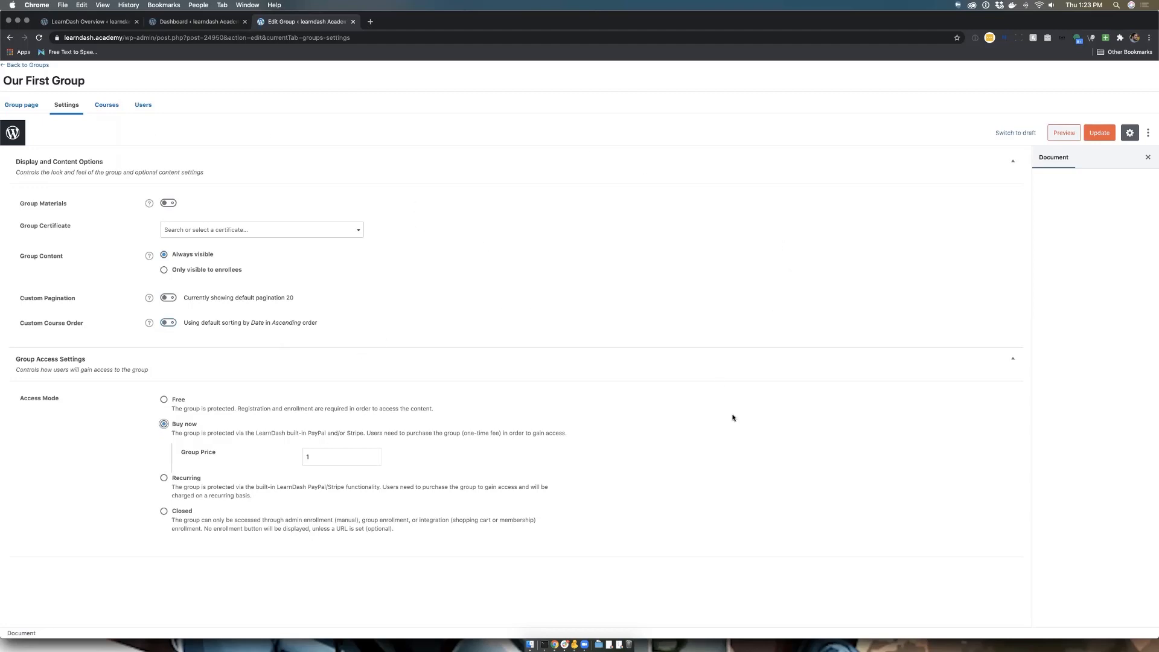
{"action": "left_click", "coordinate": [1096, 136]}
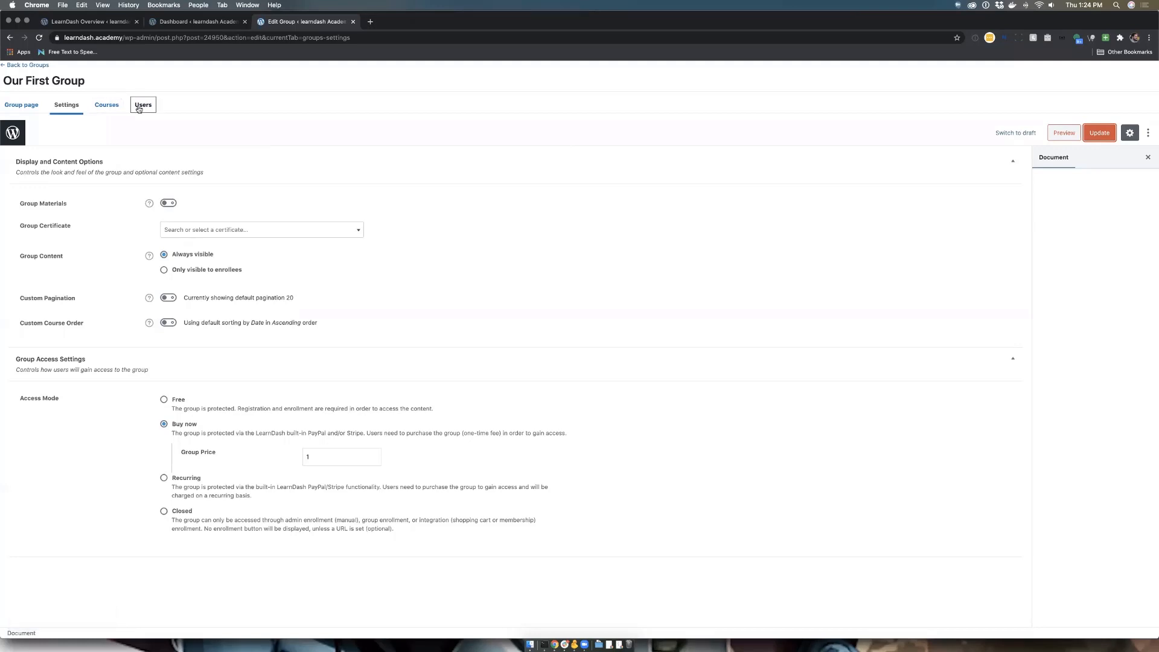
Check the group's courses and assign the site author's account as a group user.
{"action": "left_click", "coordinate": [107, 106]}
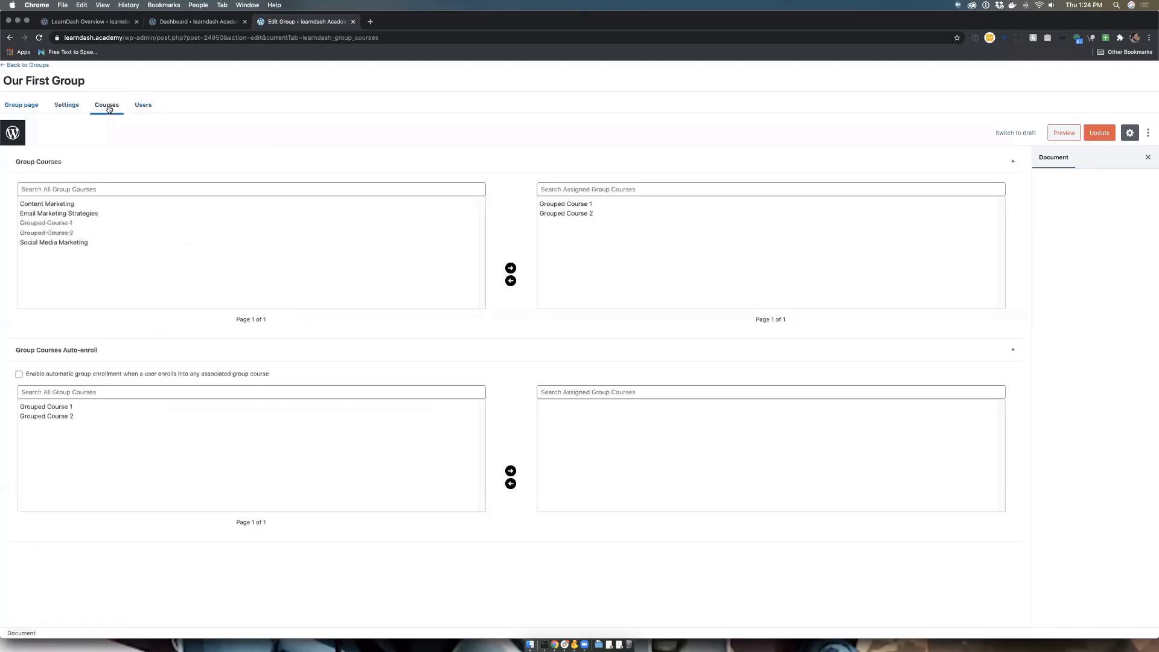
{"action": "left_click", "coordinate": [139, 106]}
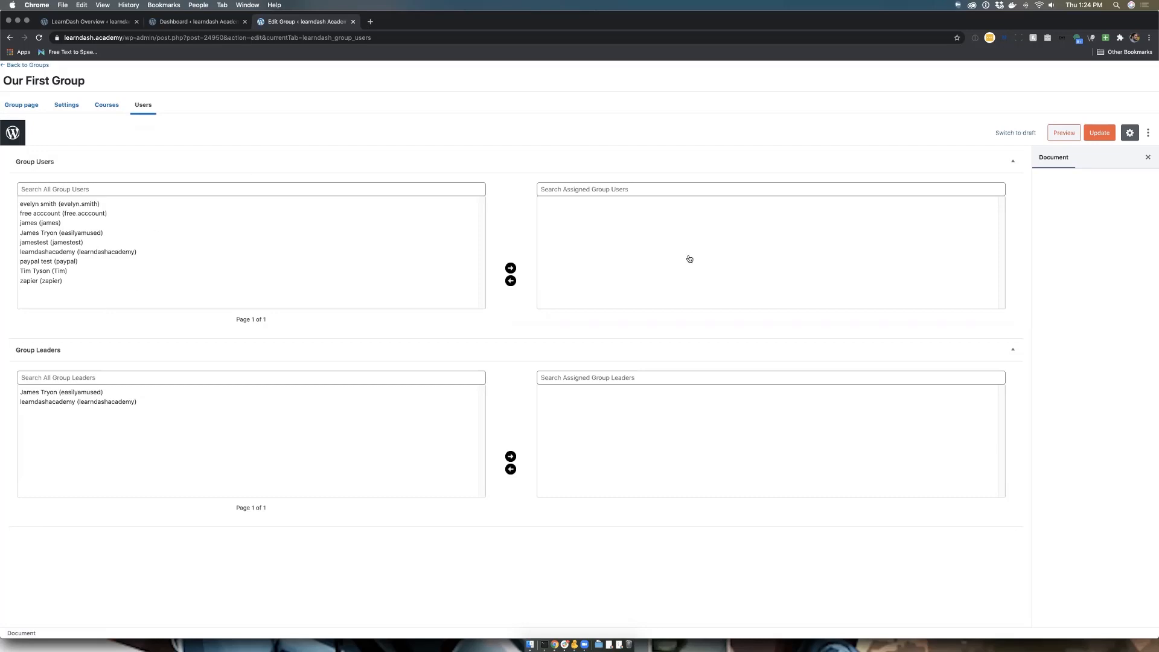
{"action": "left_click", "coordinate": [67, 233]}
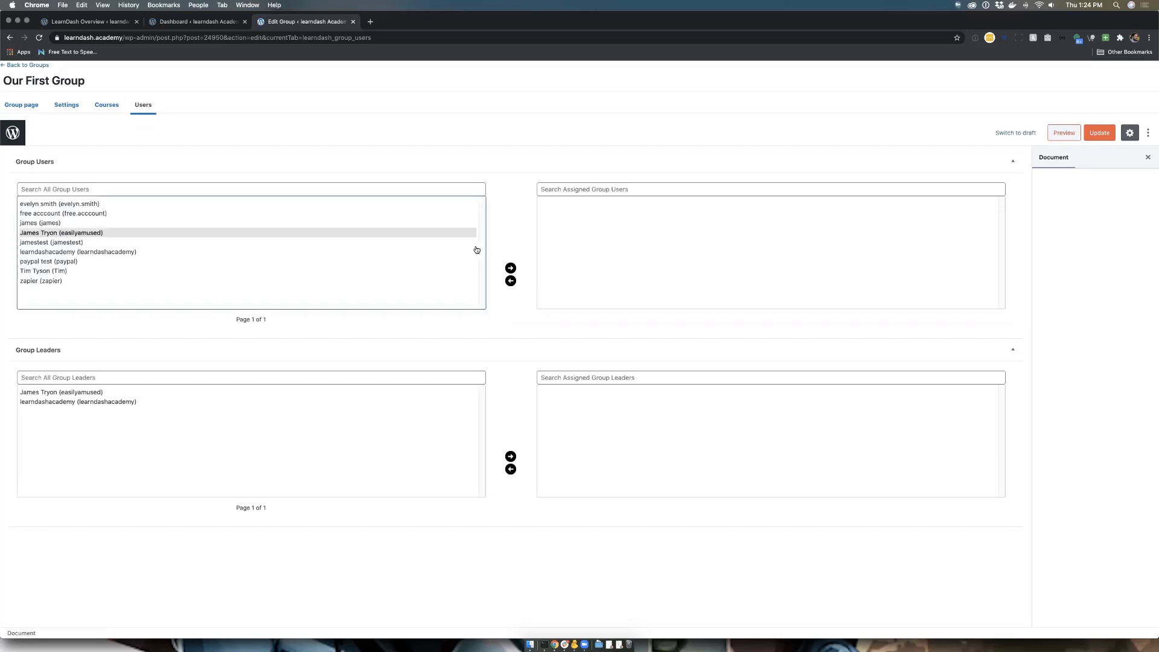
{"action": "left_click", "coordinate": [511, 268]}
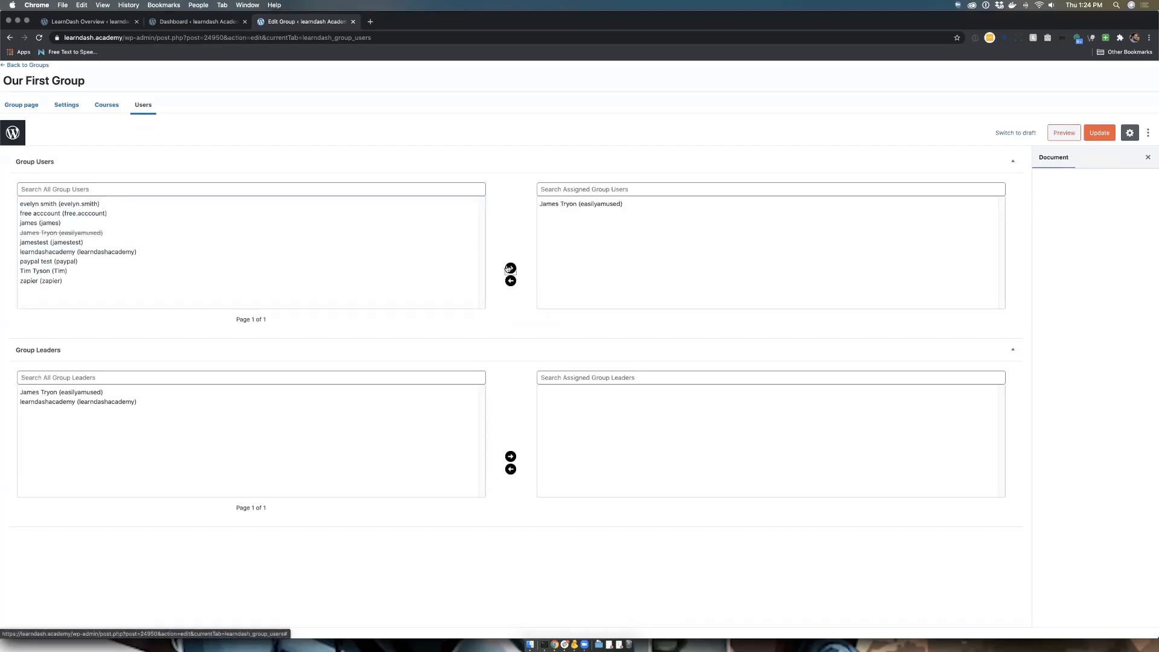
Remove the account from the assigned group users, update the group and reopen its settings.
{"action": "left_click", "coordinate": [602, 211]}
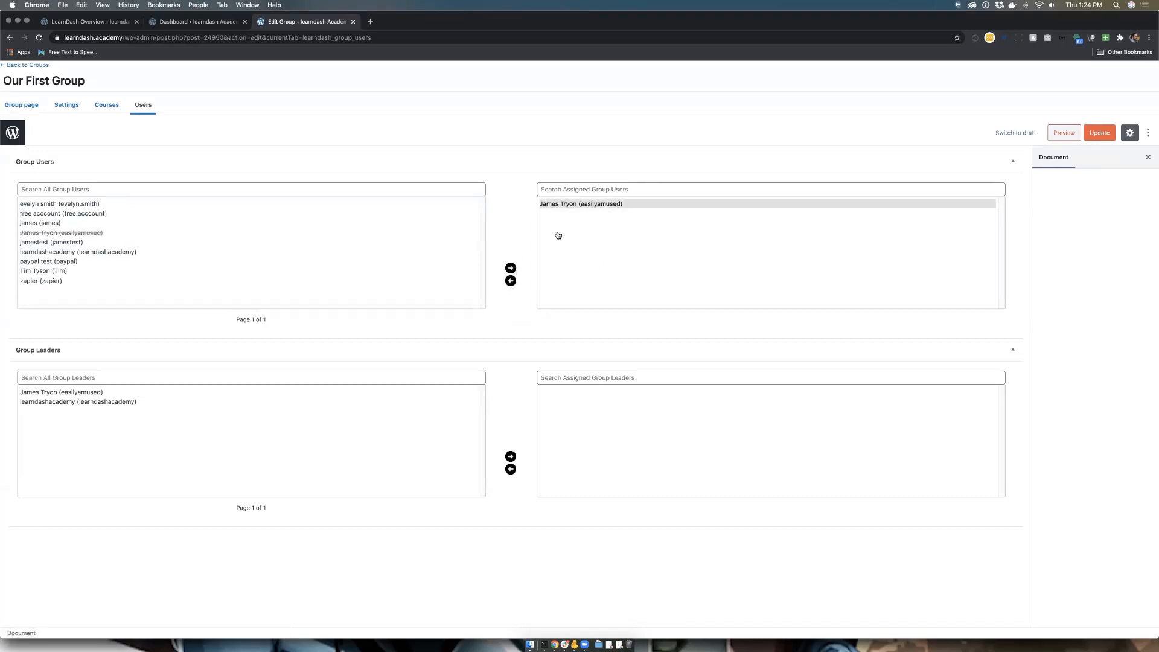
{"action": "left_click", "coordinate": [510, 280]}
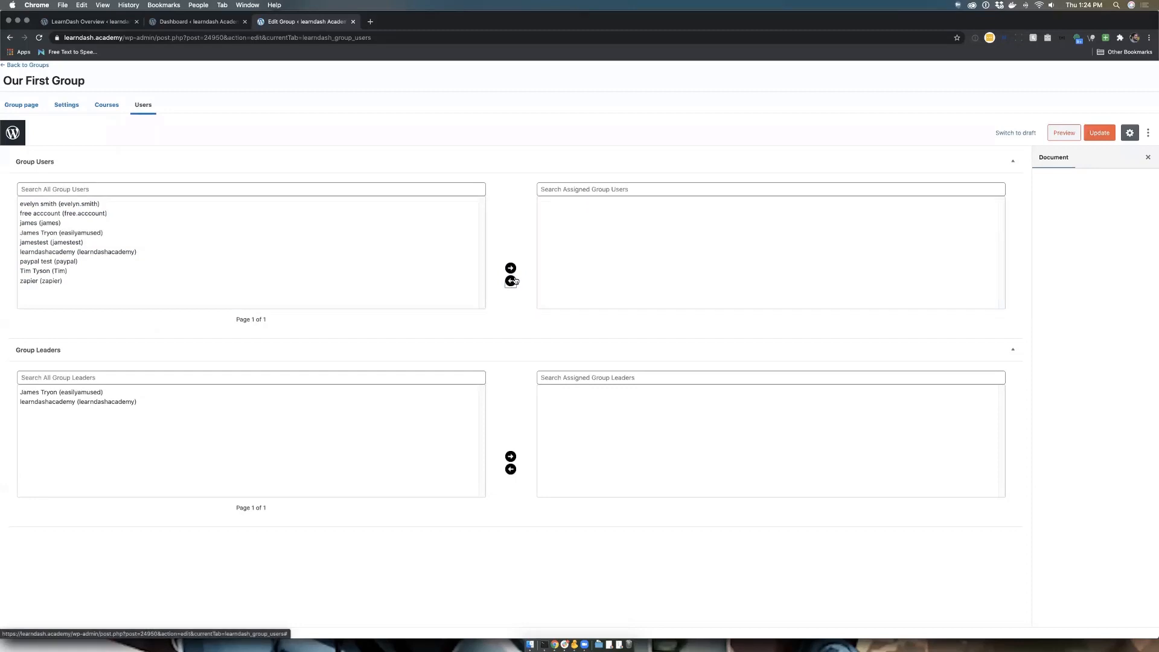
{"action": "left_click", "coordinate": [1090, 132]}
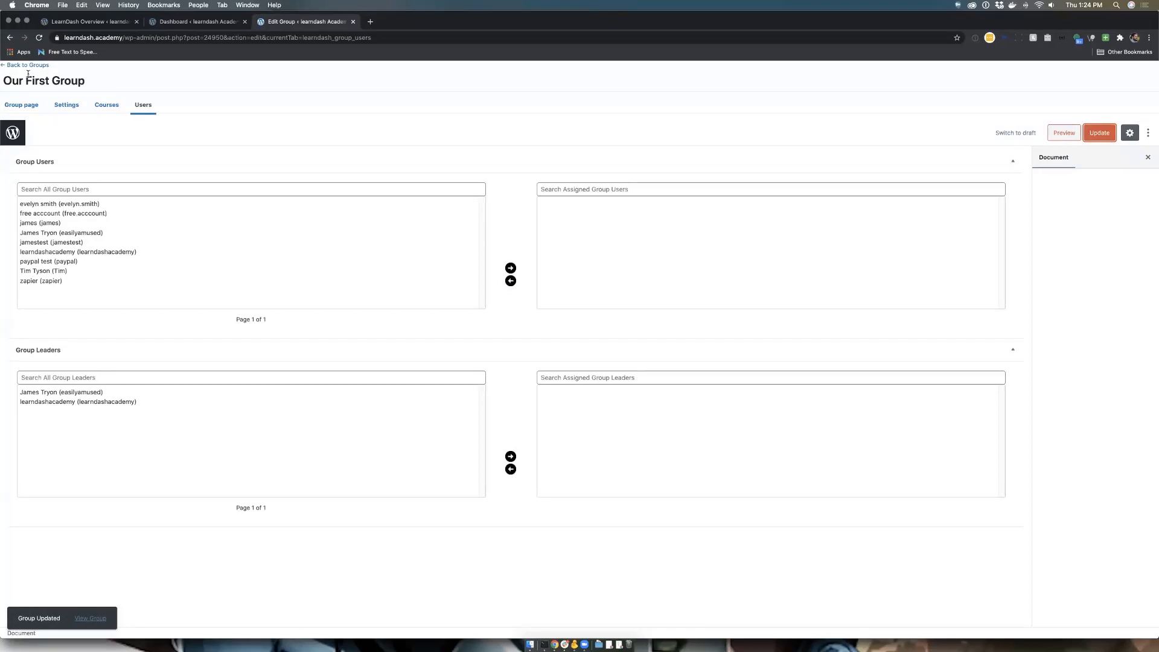
{"action": "left_click", "coordinate": [65, 106]}
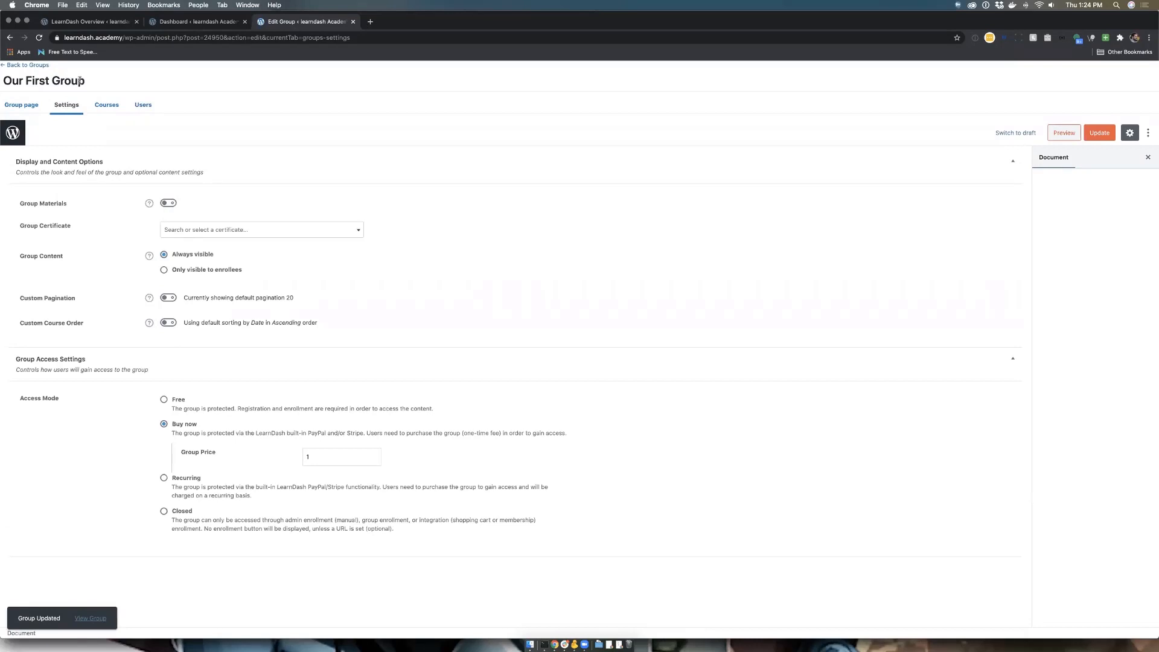
Leave the group editor and look through LearnDash's general settings, including pagination and admin user settings.
{"action": "left_click", "coordinate": [18, 65]}
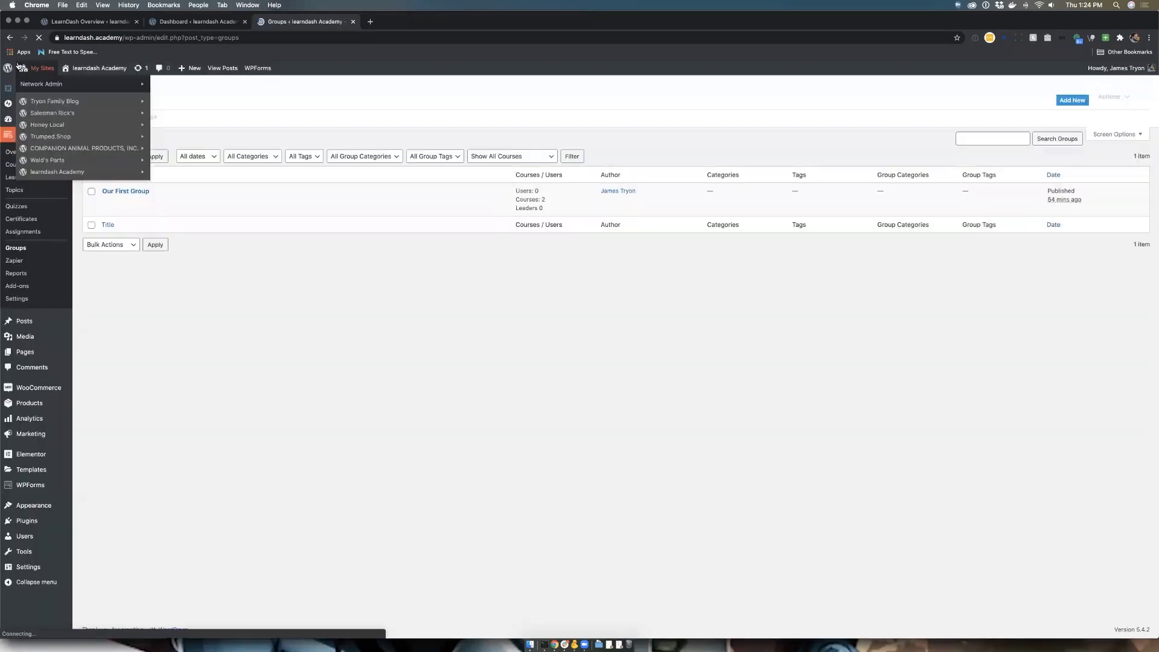
{"action": "left_click", "coordinate": [25, 296]}
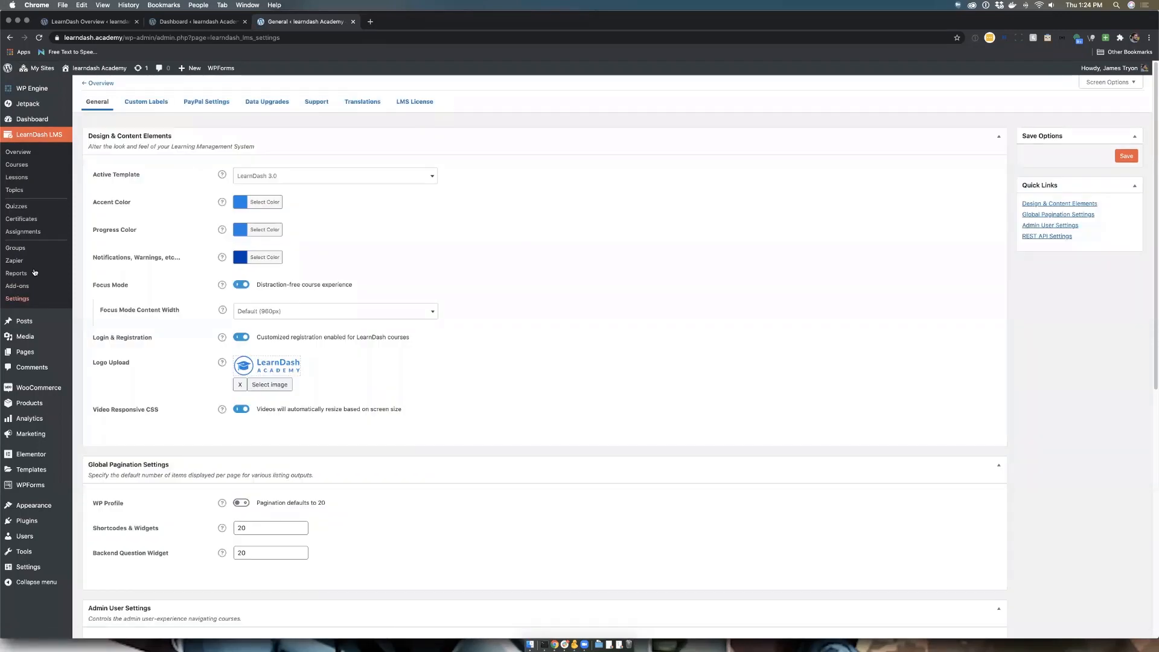
{"action": "scroll", "coordinate": [147, 287], "scroll_direction": "down", "scroll_amount": 5}
{"action": "scroll", "coordinate": [147, 288], "scroll_direction": "up", "scroll_amount": 1}
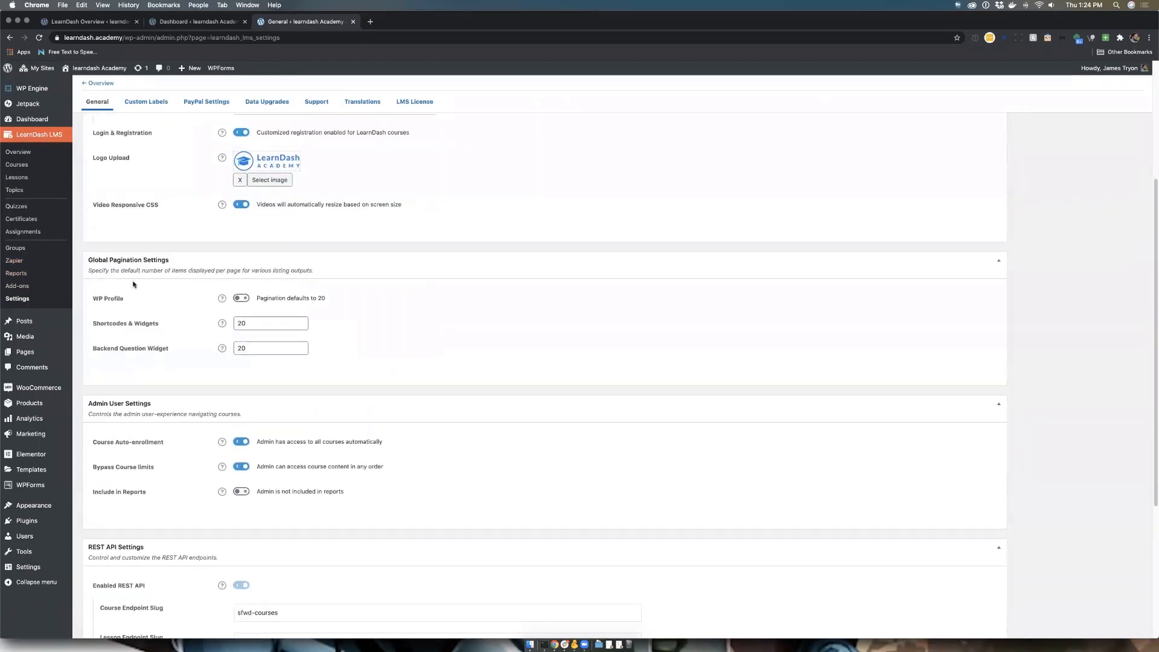
In the Groups settings, try enabling Manage Groups, Manage Courses and Manage Users for group leaders, each at the Basic level.
{"action": "left_click", "coordinate": [37, 242]}
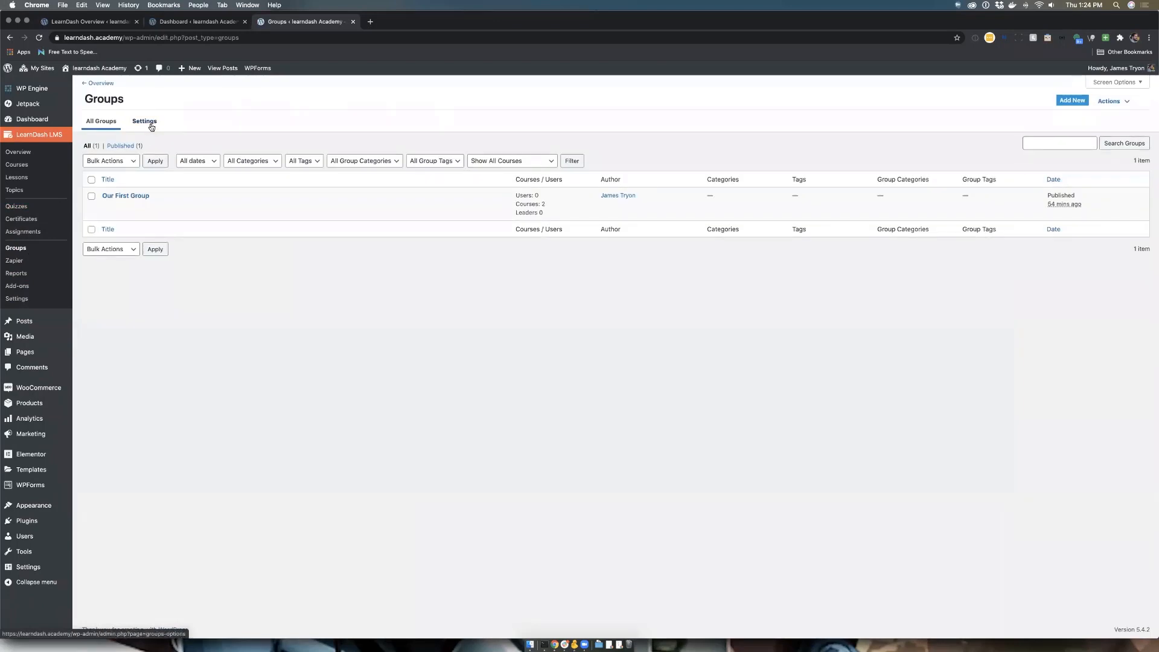
{"action": "left_click", "coordinate": [150, 123]}
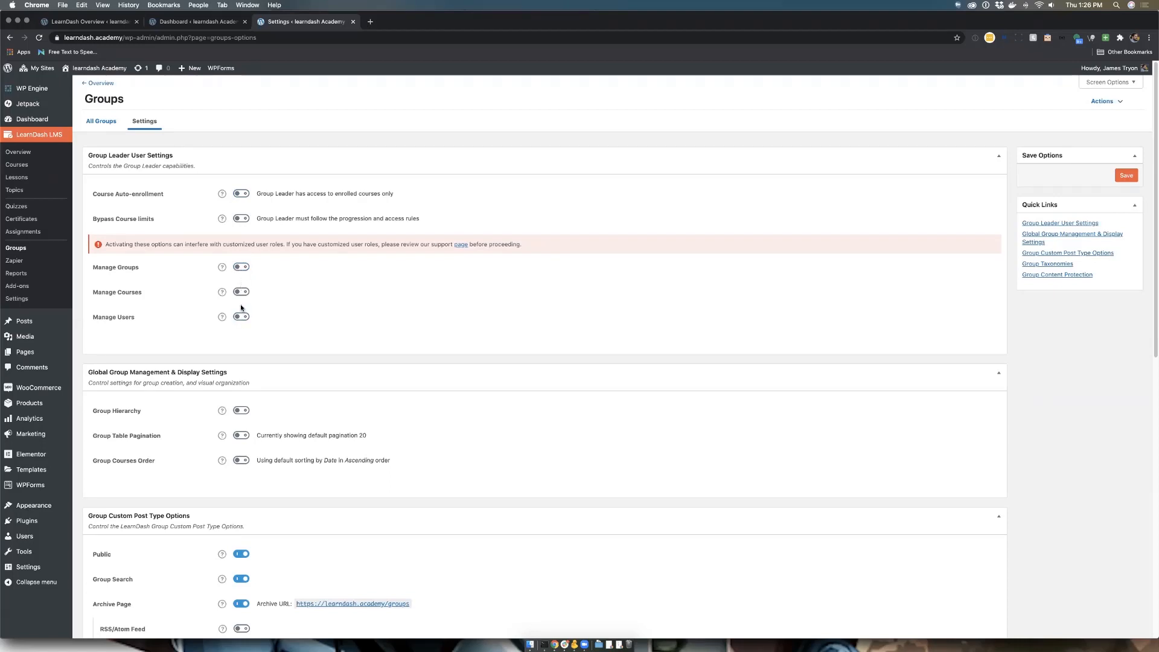
{"action": "left_click", "coordinate": [242, 268]}
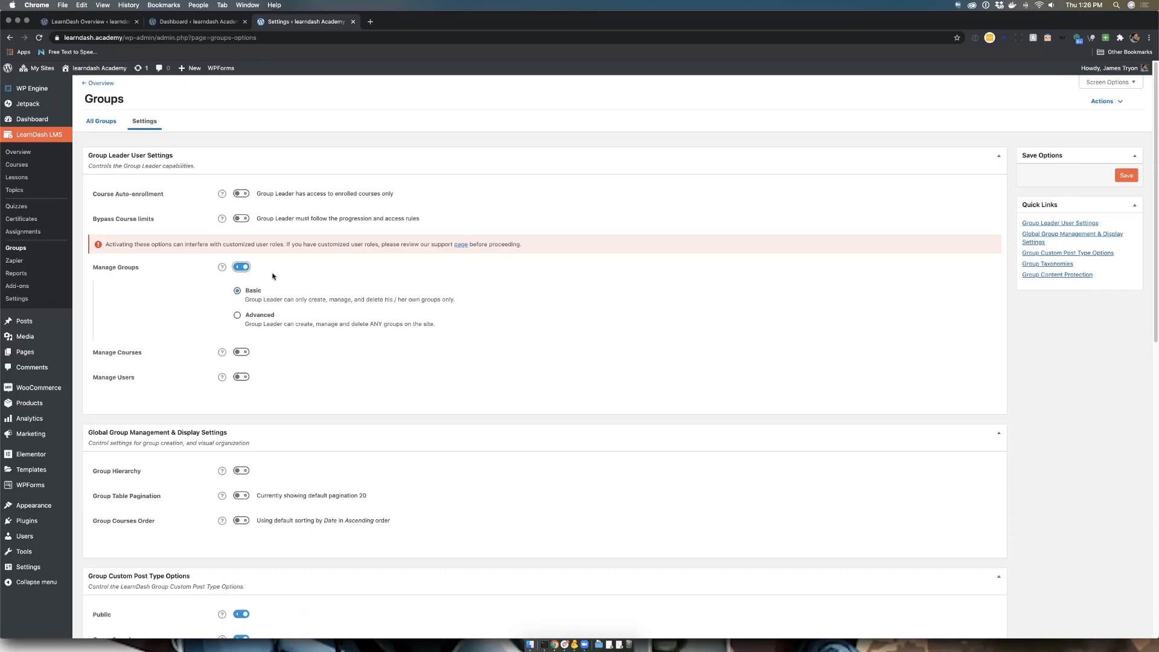
{"action": "left_click", "coordinate": [242, 353]}
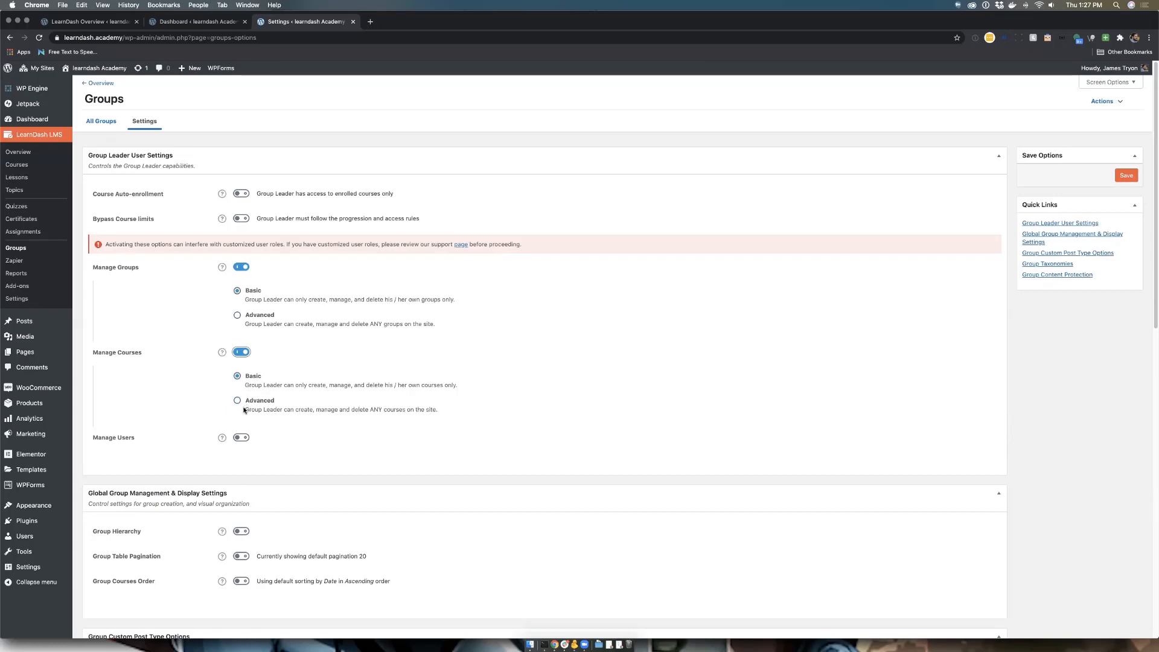
{"action": "left_click", "coordinate": [244, 439]}
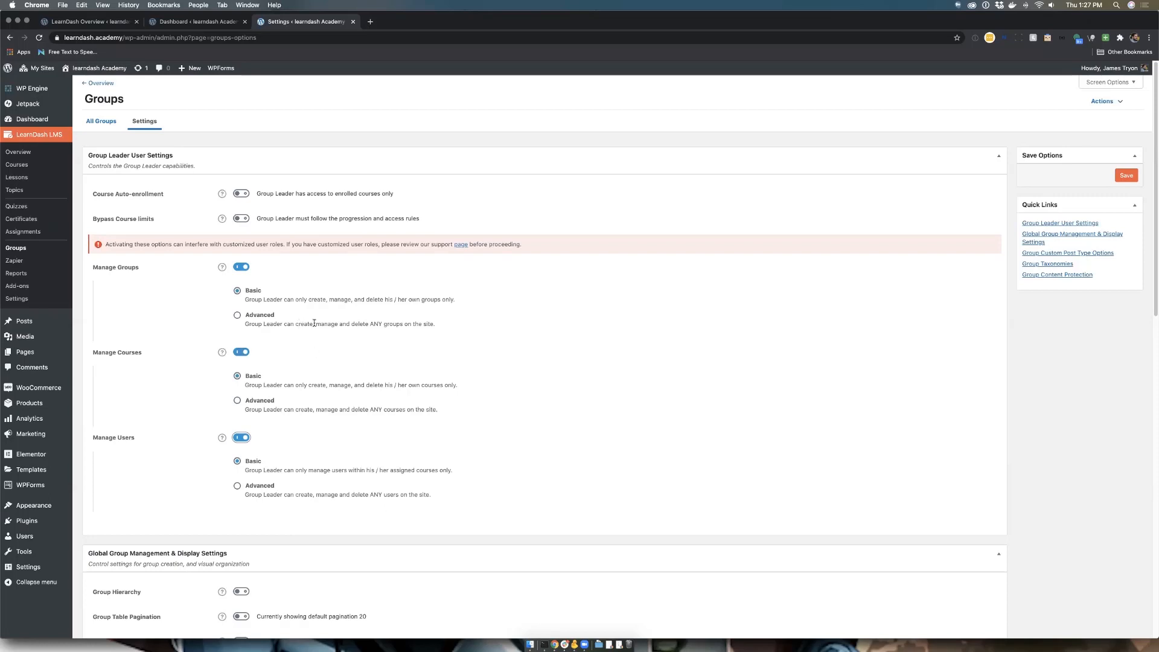
{"action": "scroll", "coordinate": [341, 335], "scroll_direction": "down", "scroll_amount": 2}
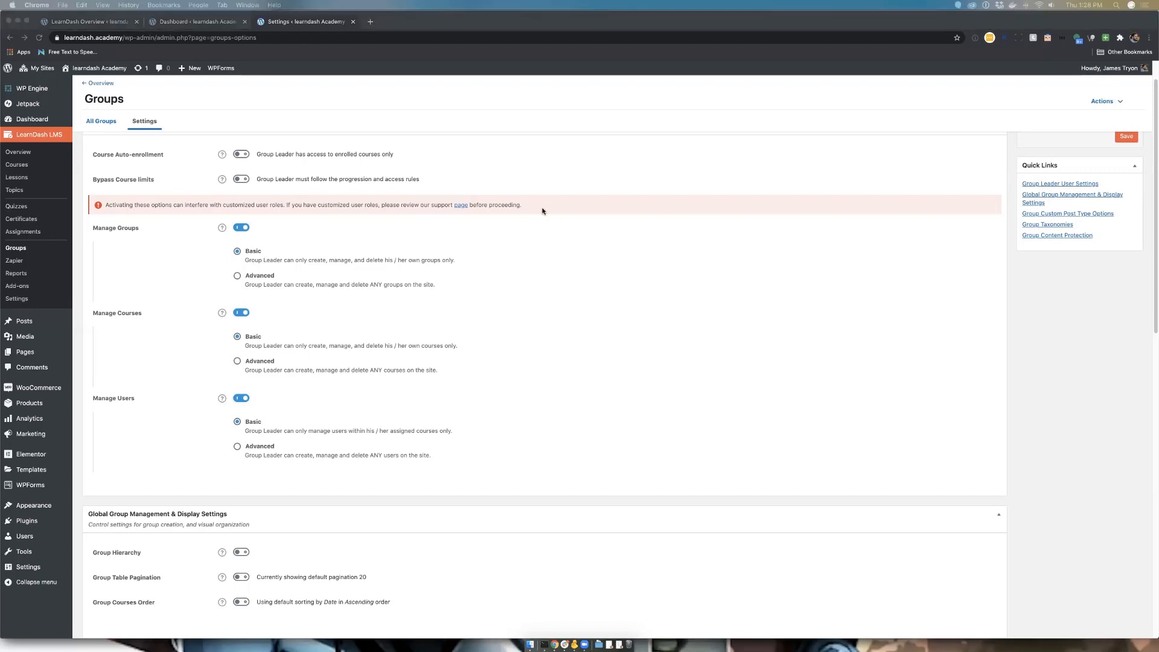
{"action": "scroll", "coordinate": [180, 213], "scroll_direction": "up", "scroll_amount": 2}
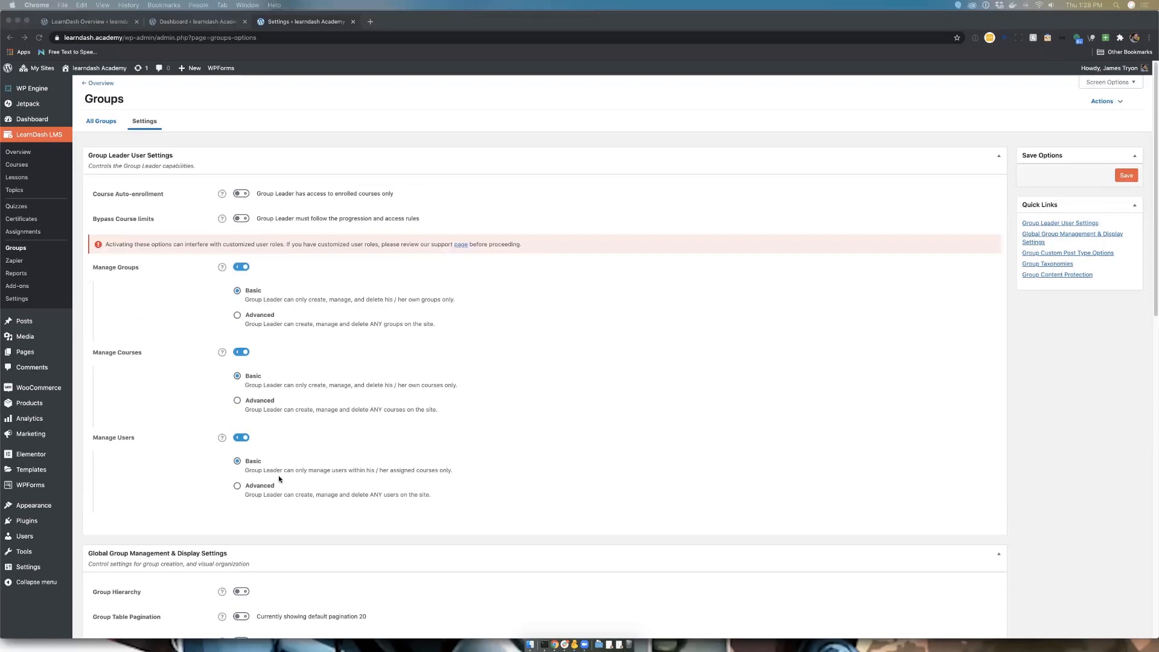
Reopen "Our First Group" from the groups list and check its assigned courses and users.
{"action": "left_click", "coordinate": [101, 121]}
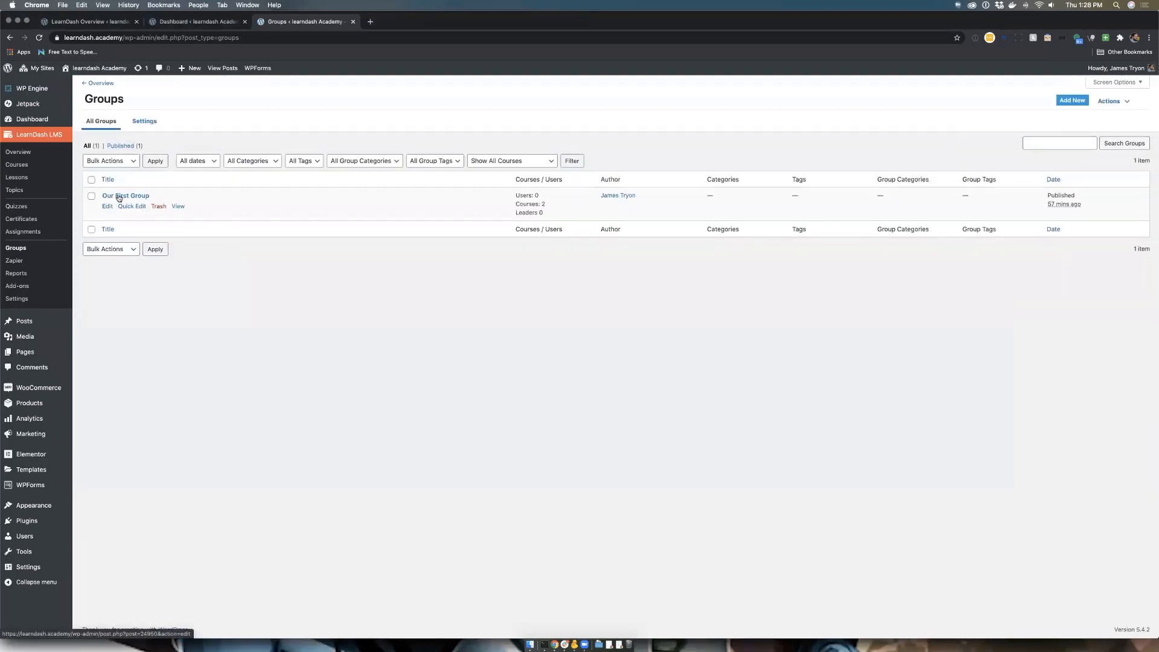
{"action": "left_click", "coordinate": [119, 197]}
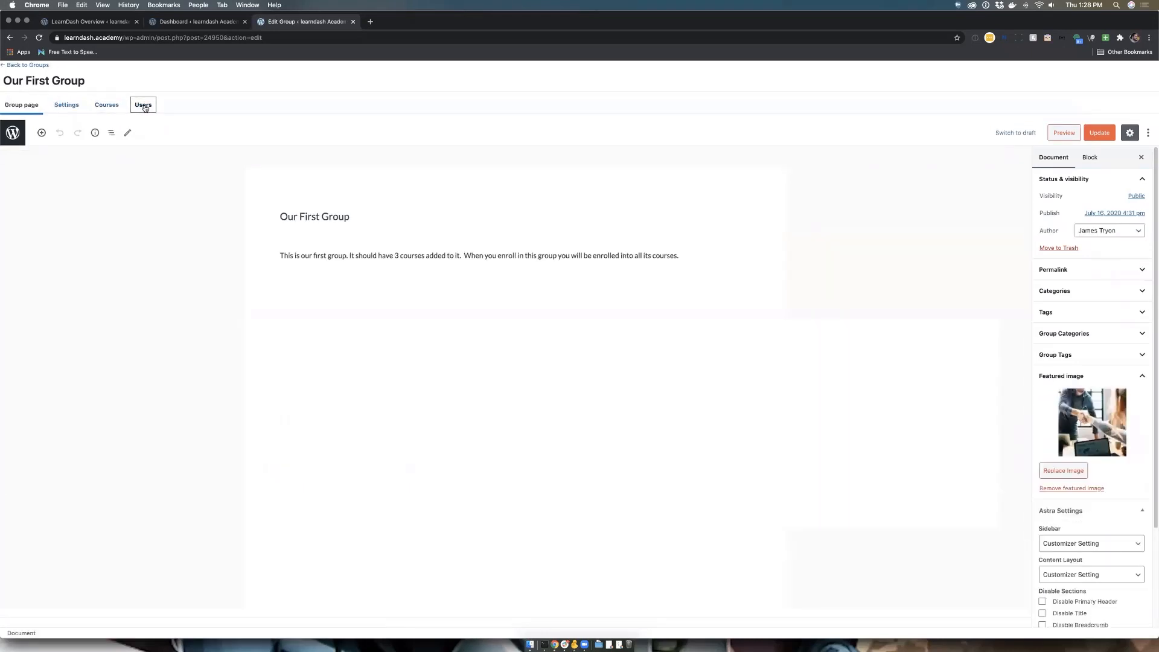
{"action": "left_click", "coordinate": [143, 100]}
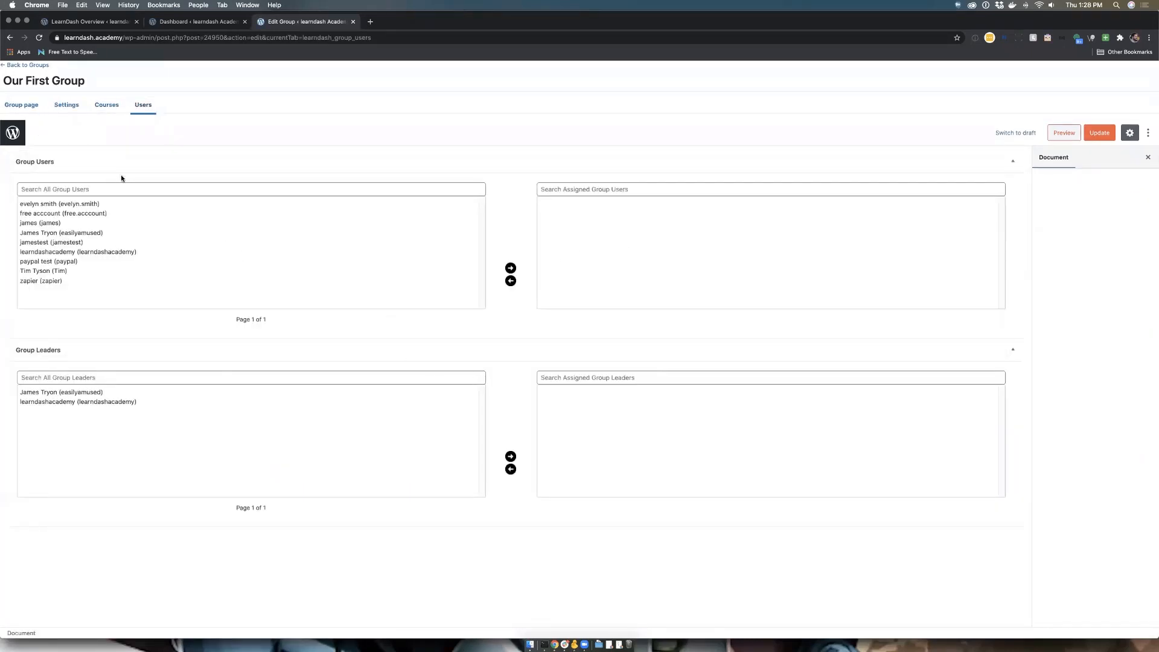
{"action": "left_click", "coordinate": [108, 109]}
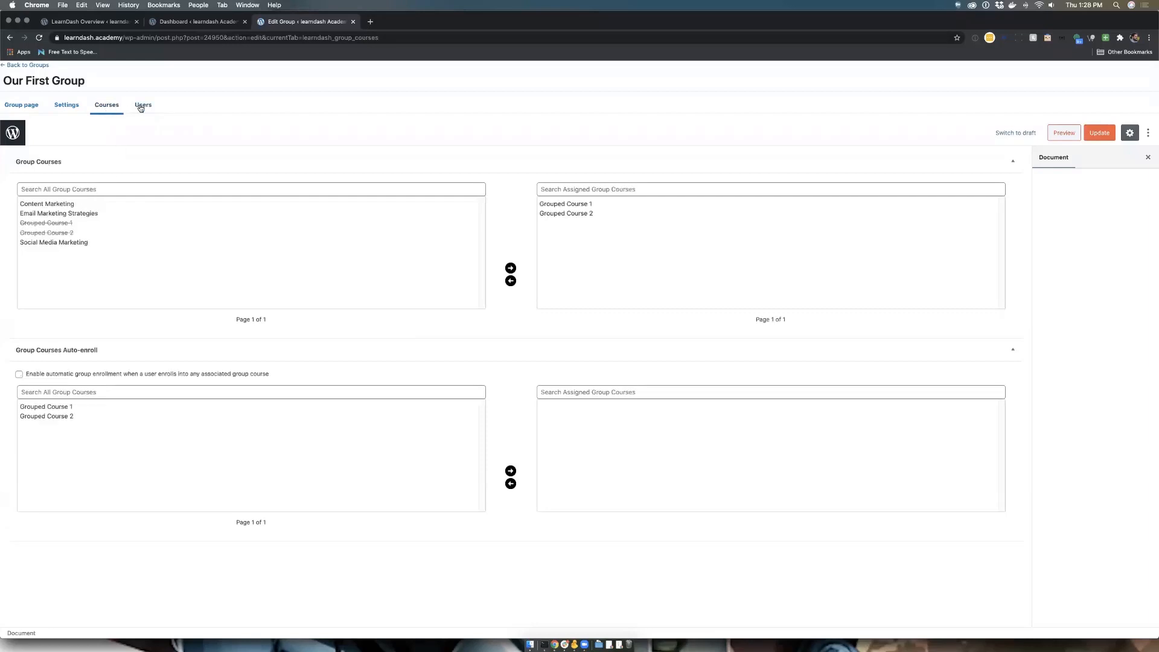
{"action": "left_click", "coordinate": [151, 106]}
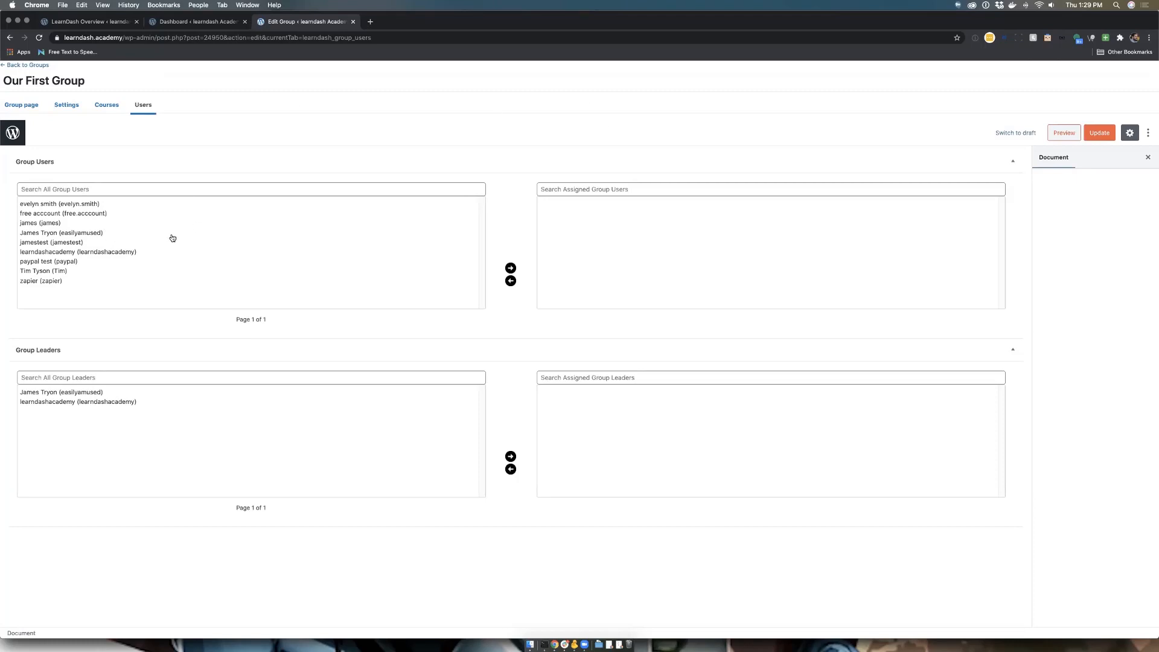
Try assigning one user to the group, remove that user again and update the group.
{"action": "left_click", "coordinate": [46, 271]}
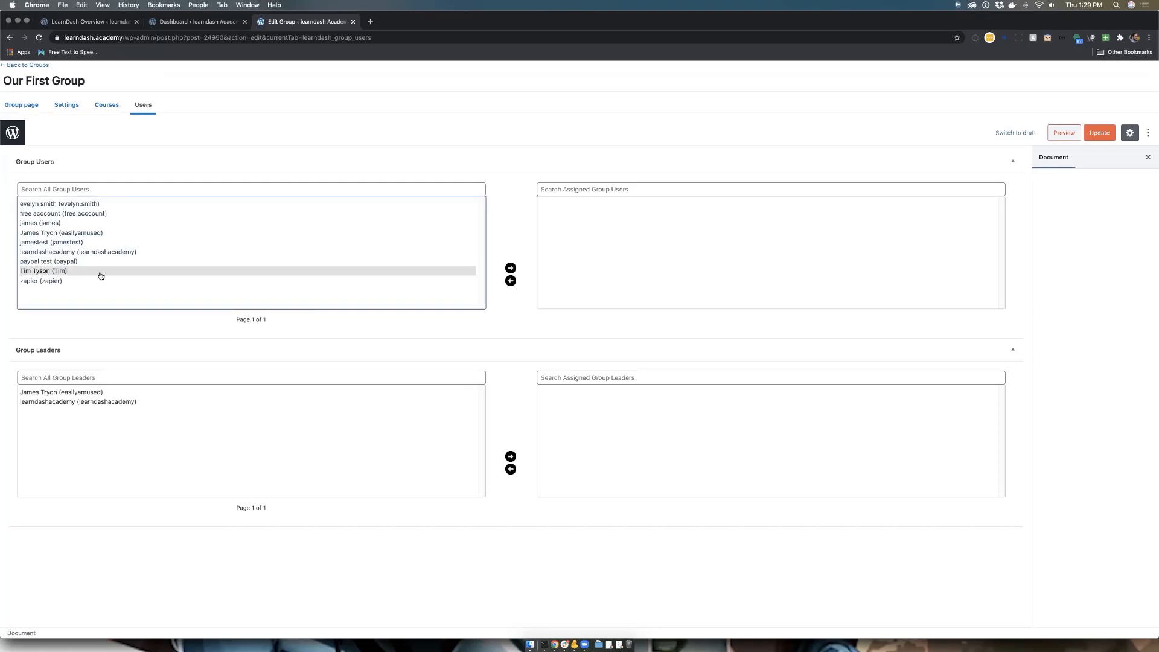
{"action": "left_click", "coordinate": [511, 268]}
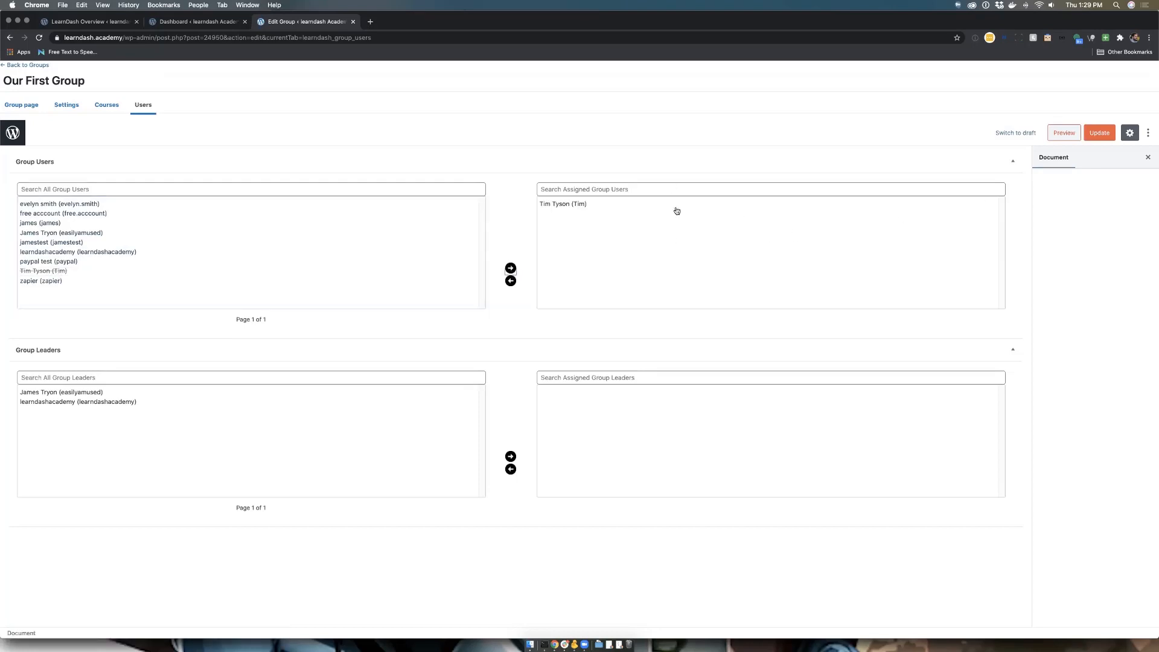
{"action": "left_click", "coordinate": [634, 208]}
{"action": "left_click", "coordinate": [510, 281]}
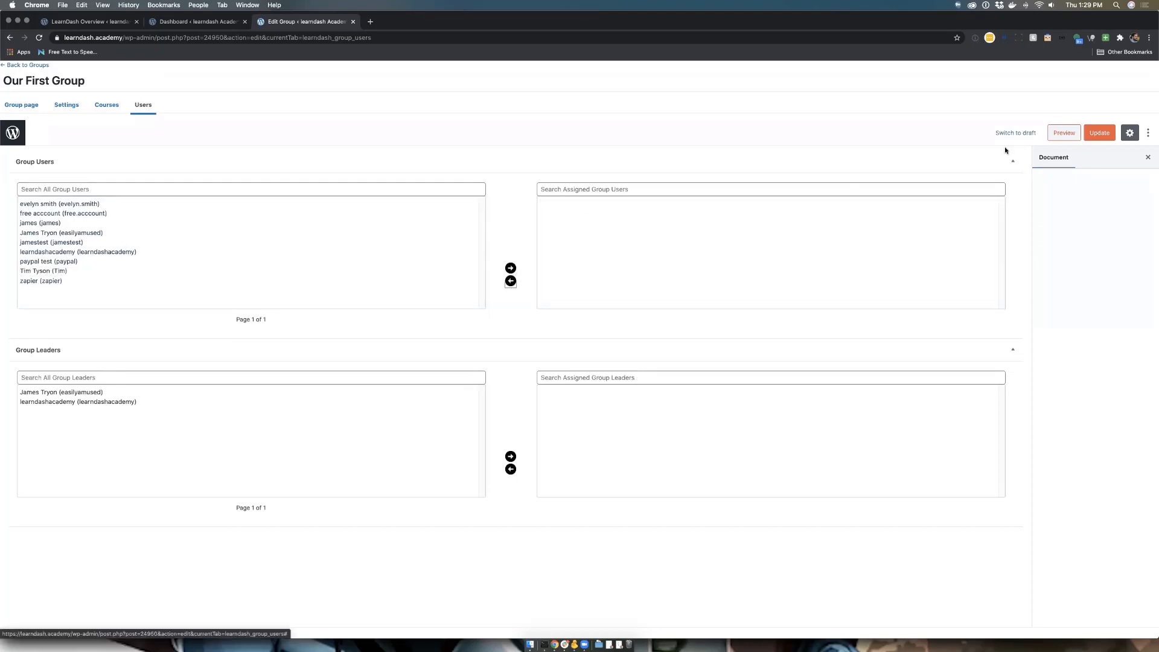
{"action": "left_click", "coordinate": [1089, 134]}
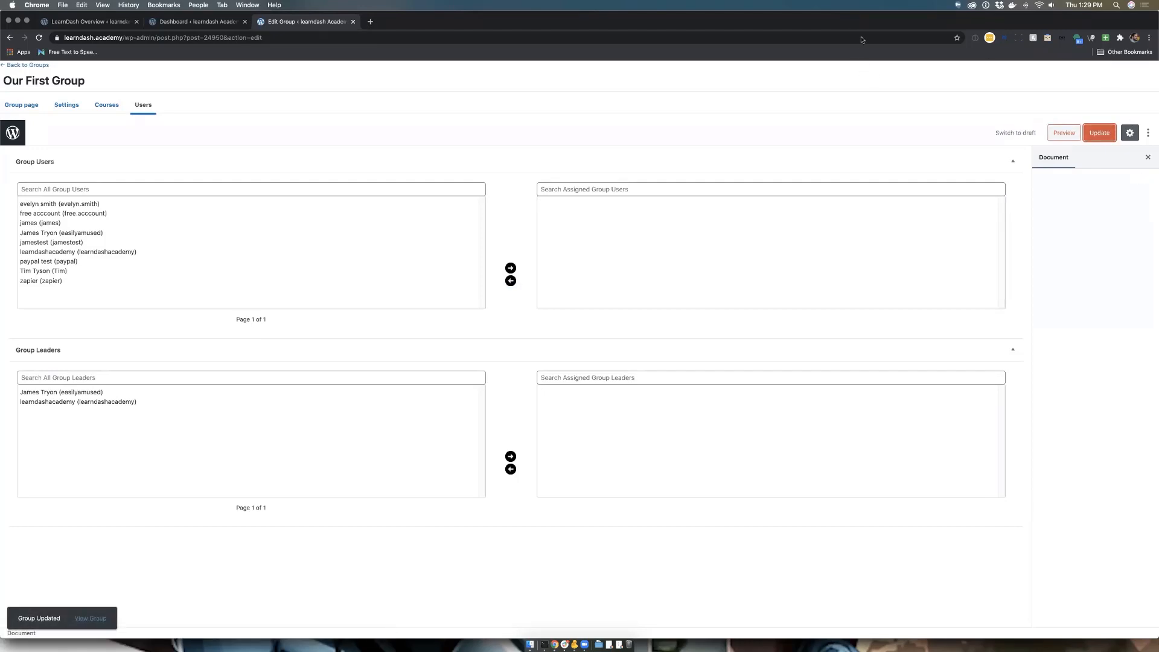
Reopen the group's settings, switch to the slide presentation and advance it to the Group Certifications slide.
{"action": "left_click_drag", "start_coordinate": [860, 23], "coordinate": [858, 54]}
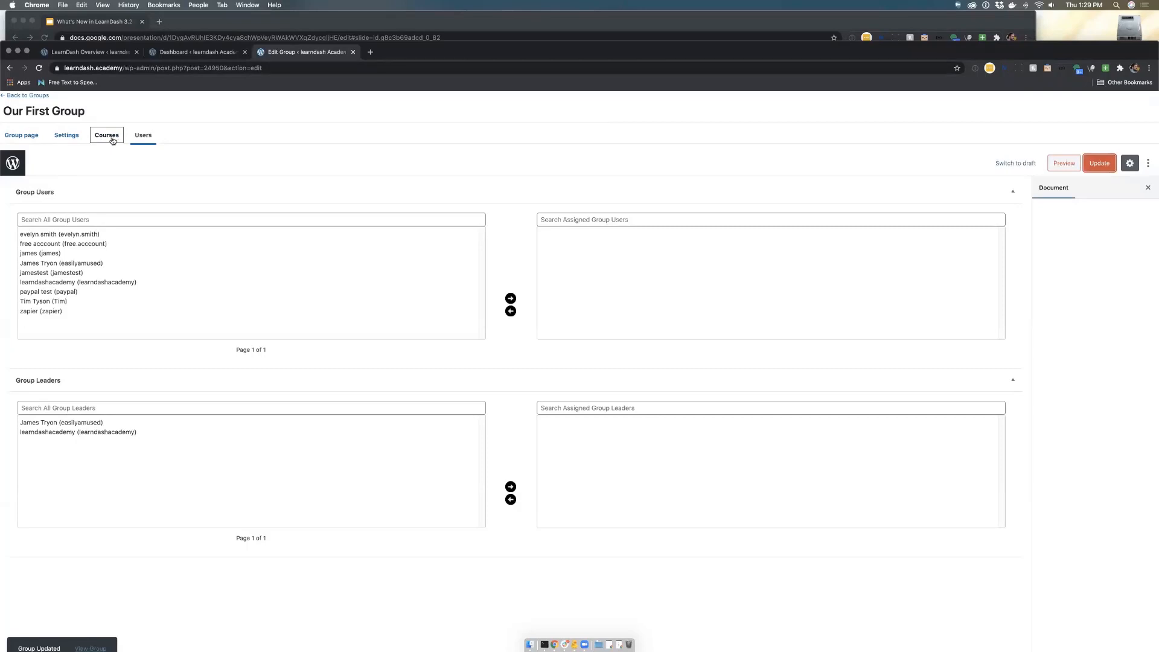
{"action": "left_click", "coordinate": [66, 135]}
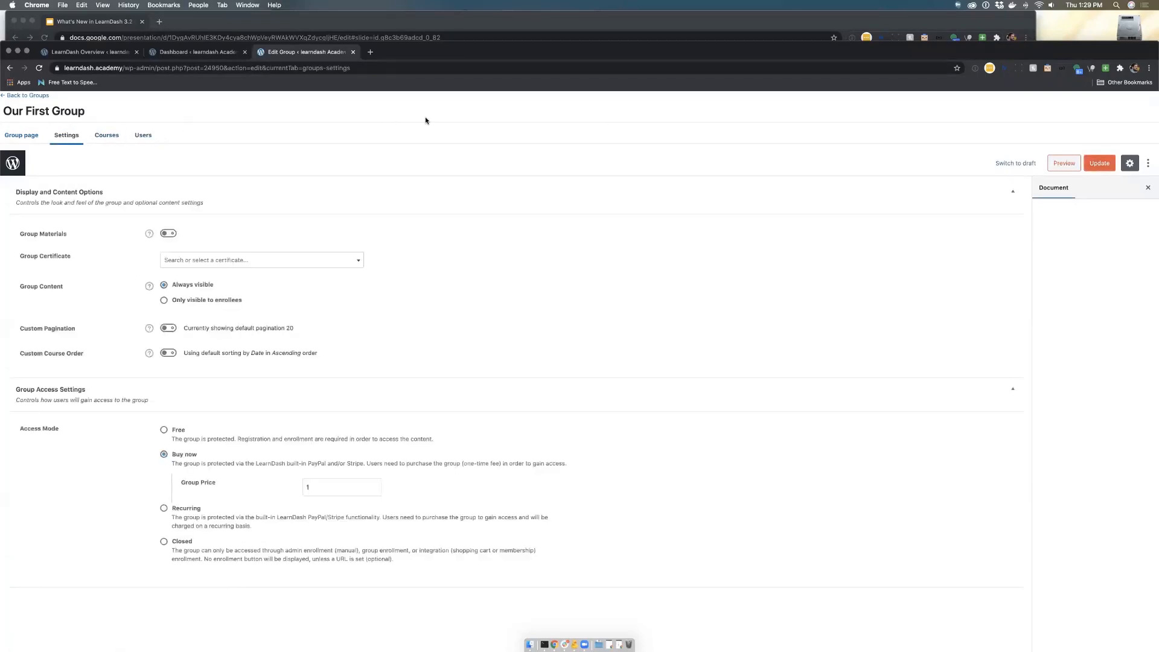
{"action": "left_click_drag", "start_coordinate": [504, 47], "coordinate": [542, 67]}
{"action": "left_click", "coordinate": [543, 28]}
{"action": "left_click", "coordinate": [595, 174]}
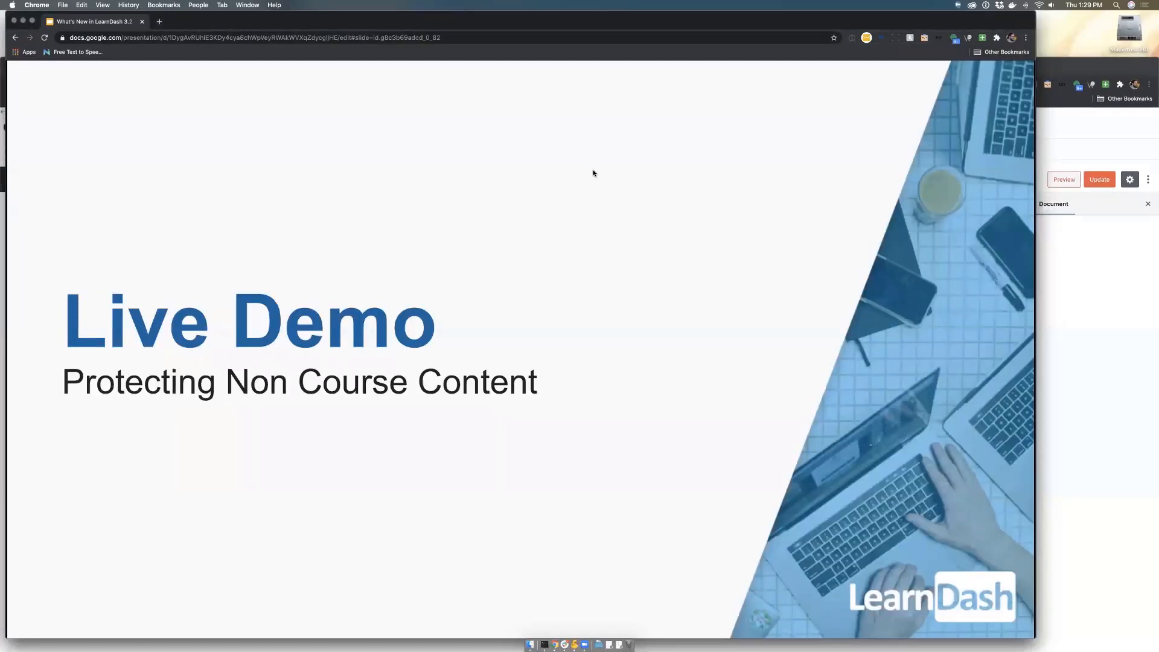
{"action": "left_click", "coordinate": [593, 173]}
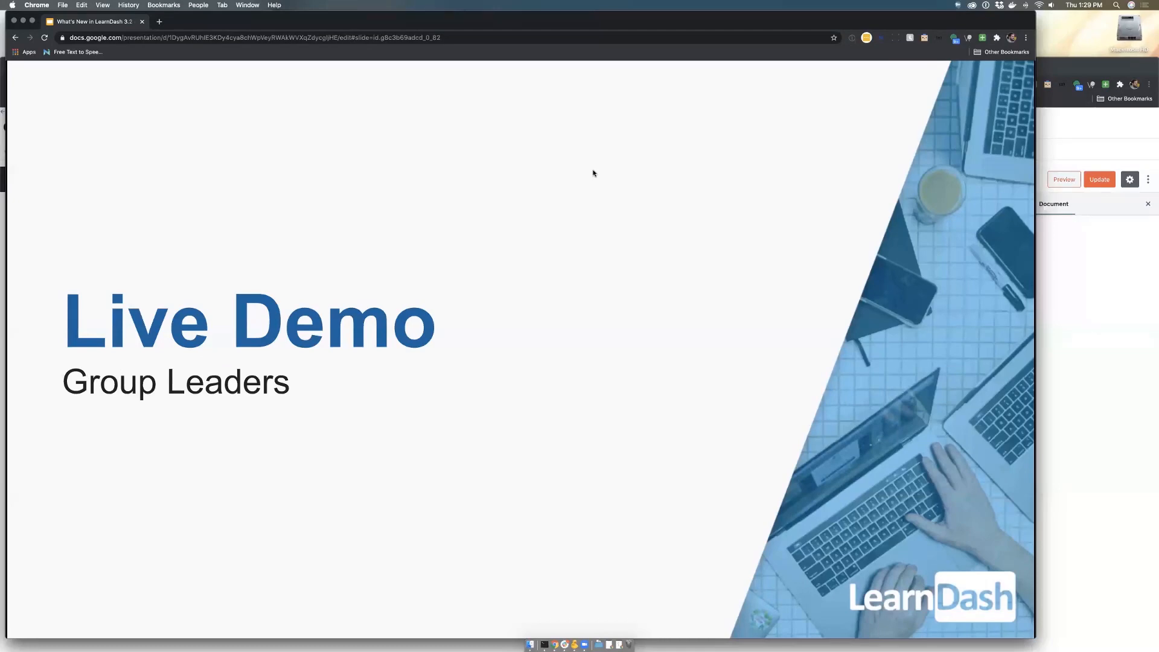
{"action": "left_click", "coordinate": [593, 174]}
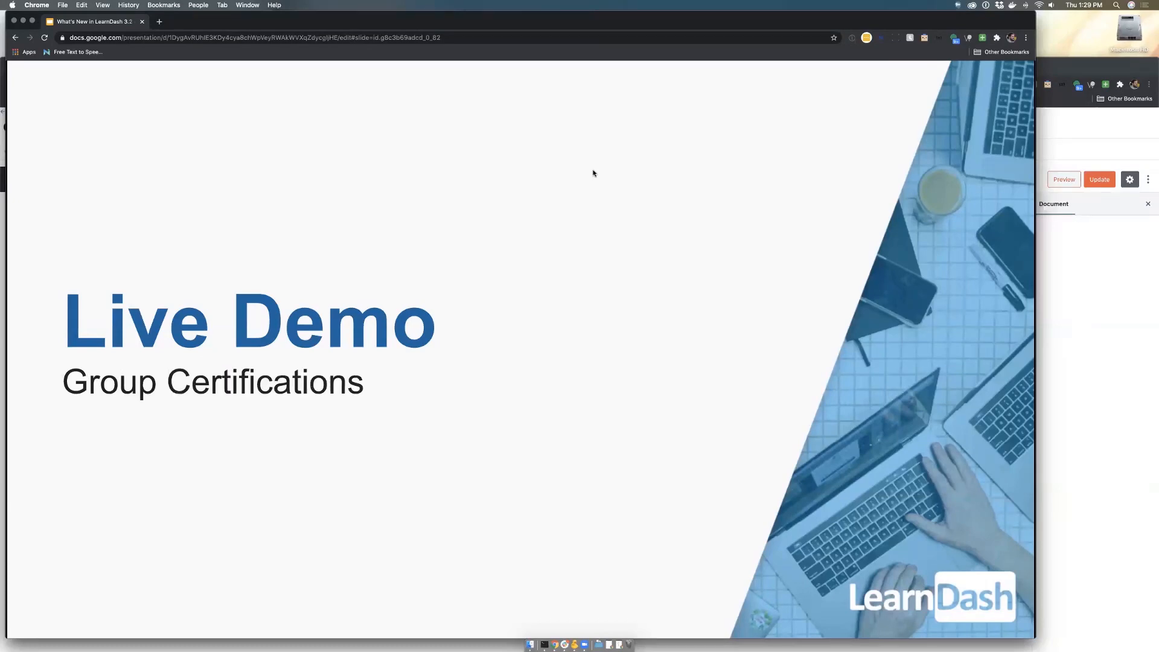
{"action": "key", "text": "Left"}
{"action": "key", "text": "Right"}
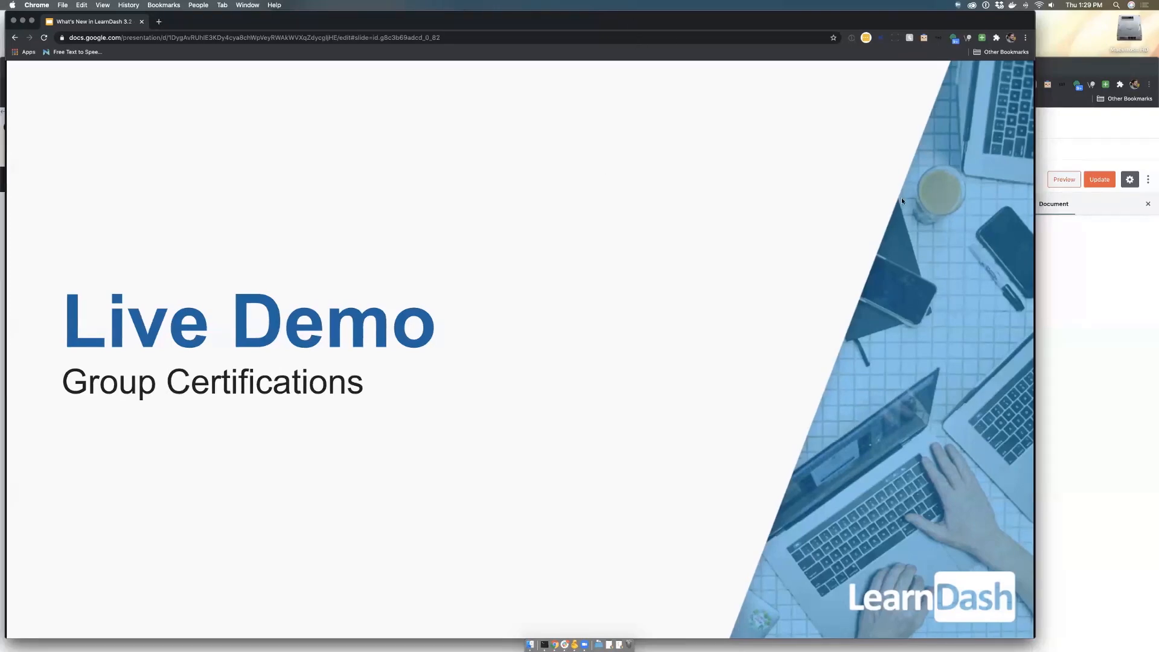
Return to the group's settings, set the Group Certificate to "Our Group Certification" and update the group.
{"action": "left_click", "coordinate": [1063, 281]}
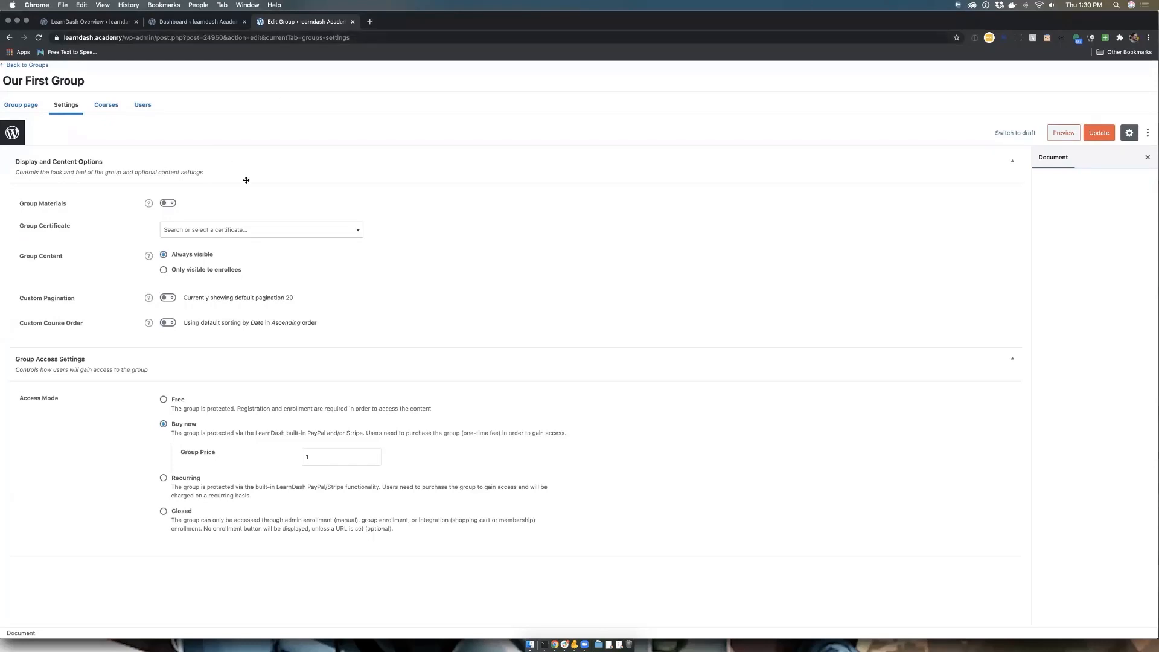
{"action": "left_click", "coordinate": [251, 230]}
{"action": "left_click", "coordinate": [225, 282]}
{"action": "left_click", "coordinate": [328, 228]}
{"action": "left_click", "coordinate": [440, 216]}
{"action": "left_click", "coordinate": [274, 228]}
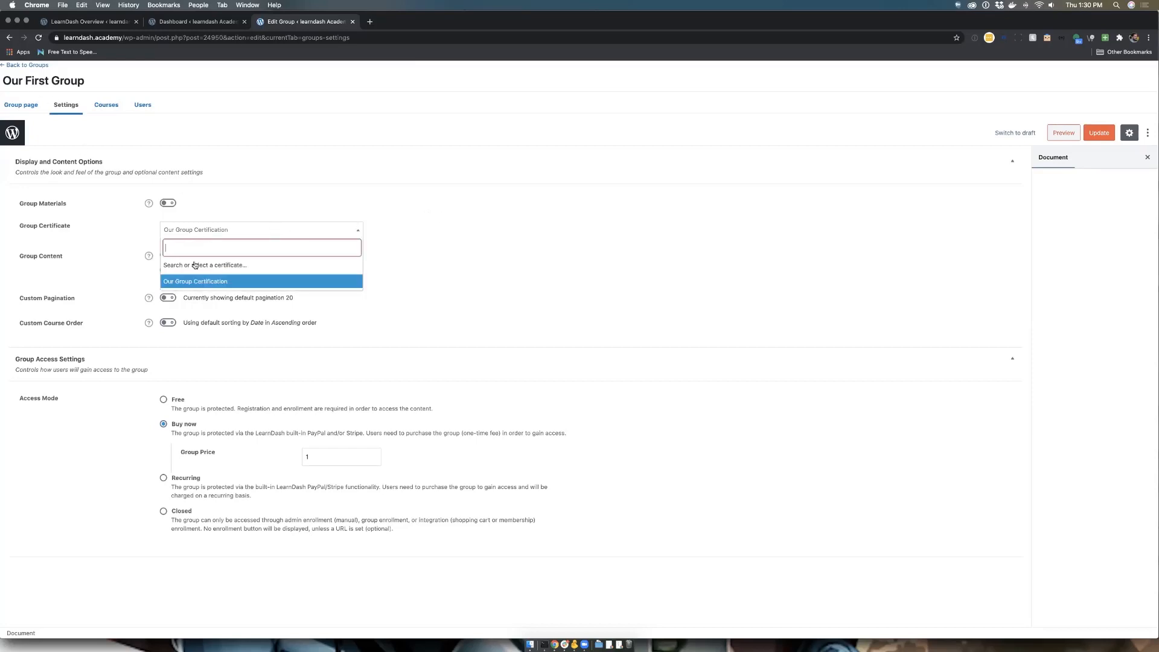
{"action": "left_click", "coordinate": [198, 282]}
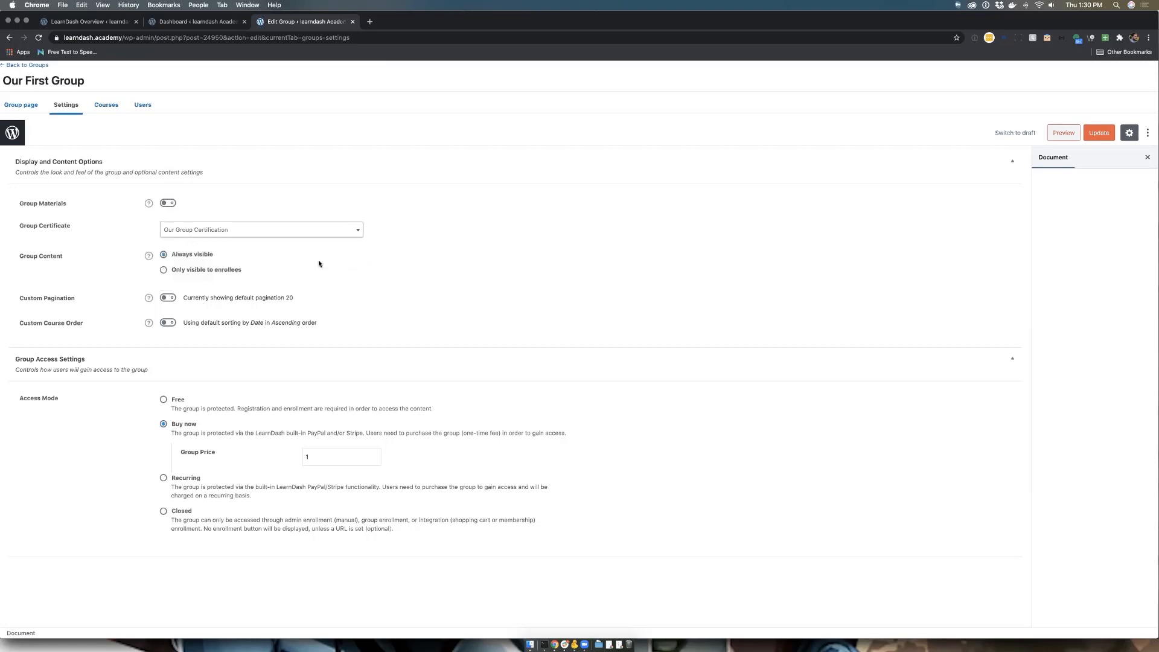
{"action": "left_click", "coordinate": [1098, 133]}
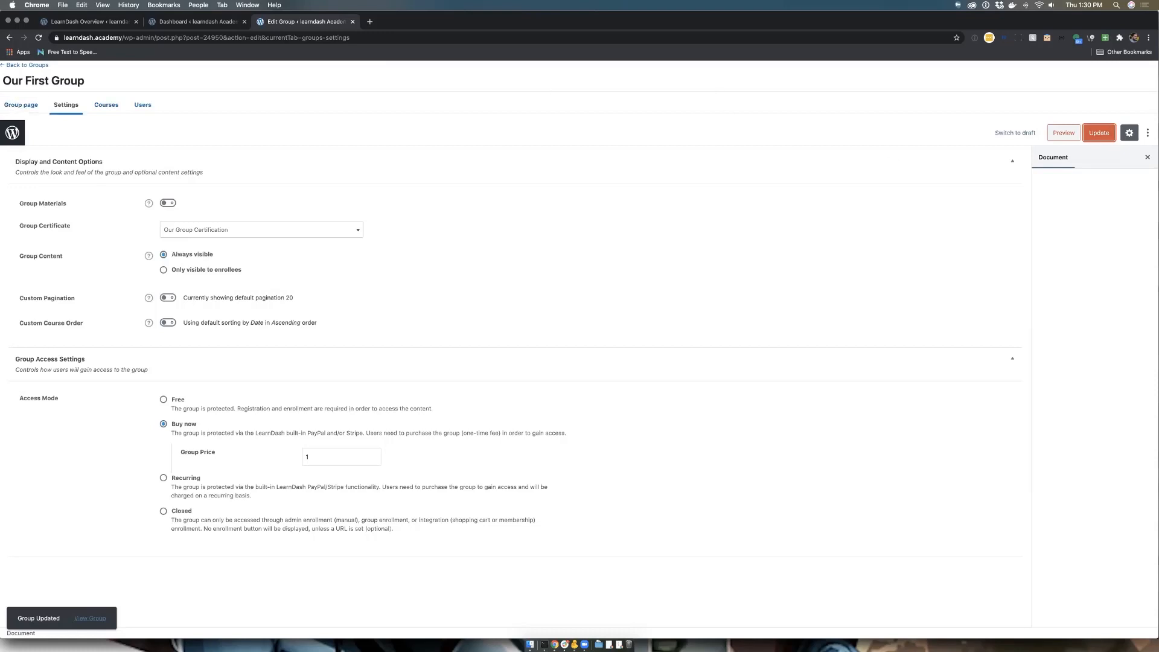
Advance the presentation to the Show Membership Grid slide and return to the group editor.
{"action": "left_click", "coordinate": [846, 18]}
{"action": "key", "text": "Right"}
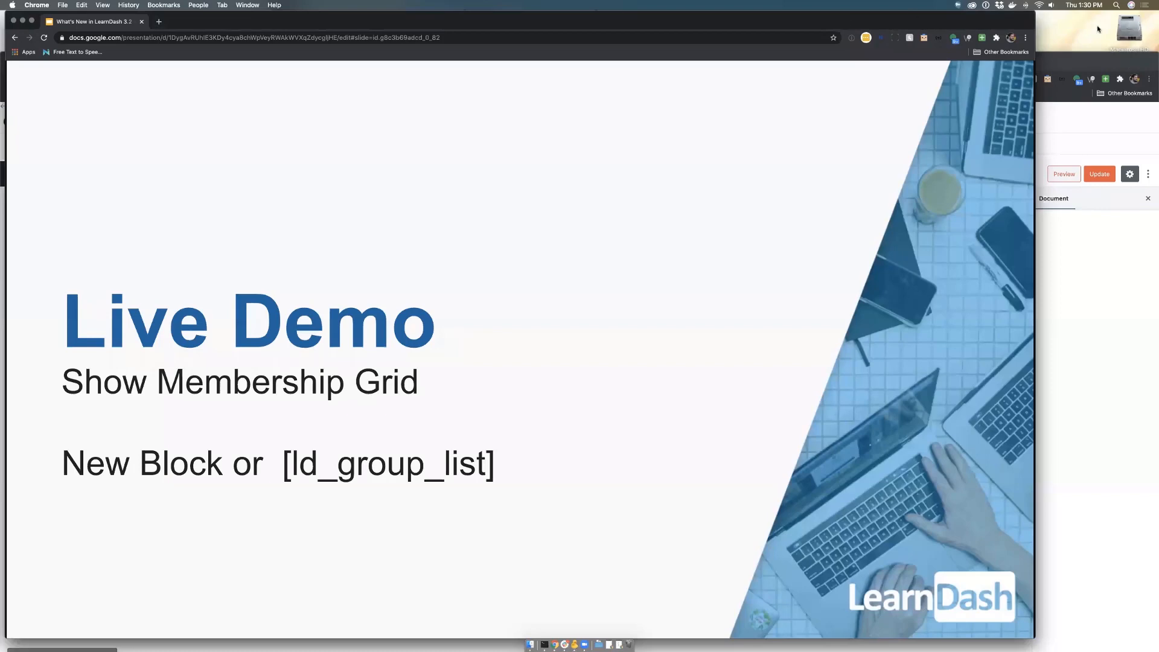
{"action": "left_click", "coordinate": [1153, 120]}
{"action": "left_click_drag", "start_coordinate": [902, 68], "coordinate": [903, 26]}
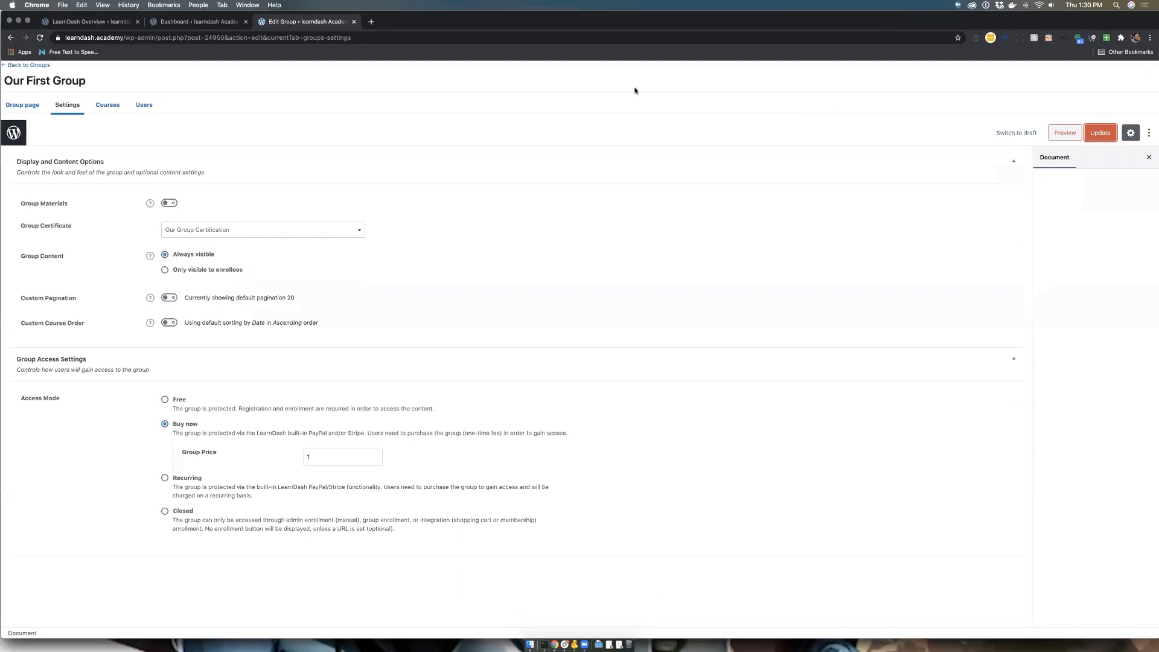
{"action": "left_click", "coordinate": [211, 22]}
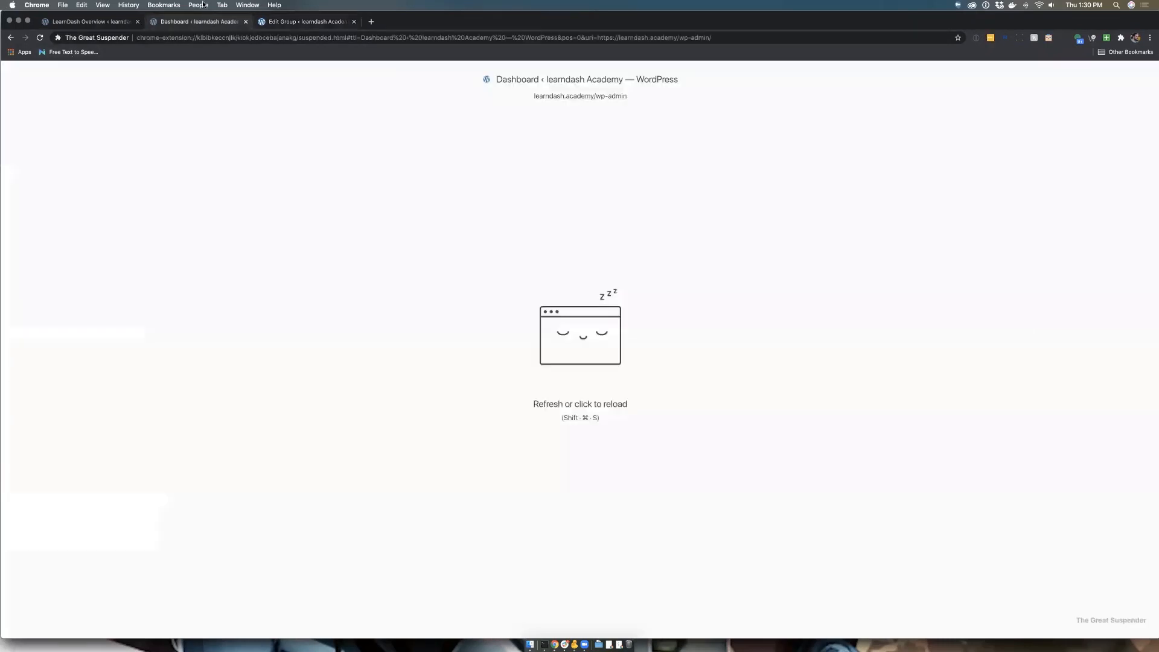
{"action": "left_click", "coordinate": [302, 21]}
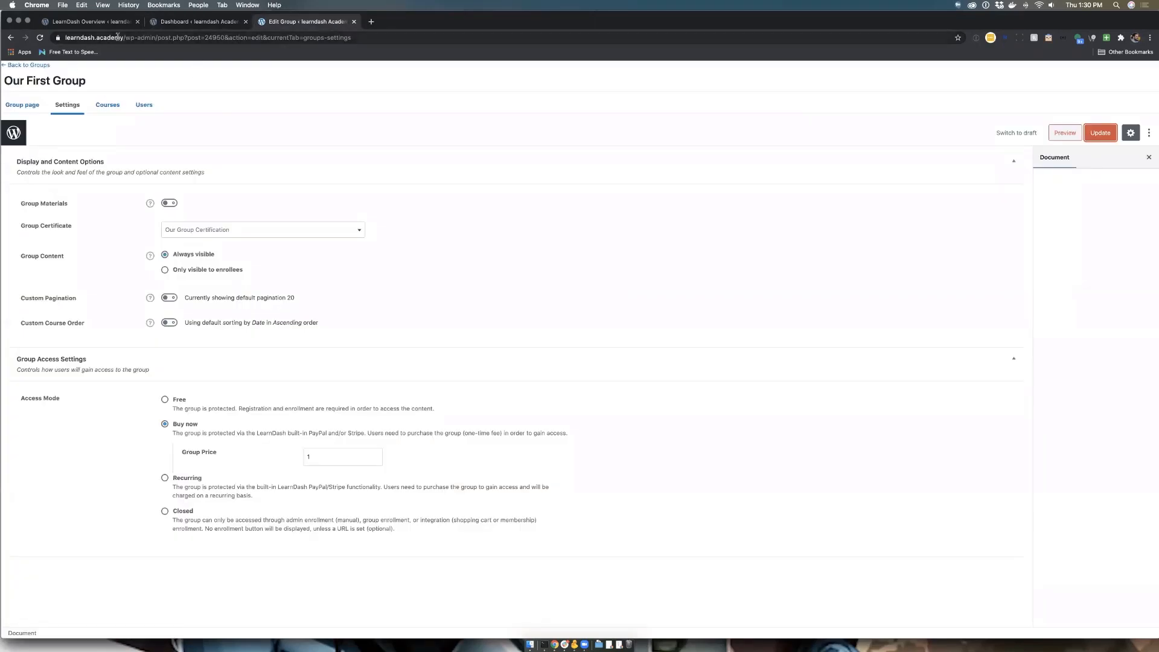
Open the learndash.academy home page in a new browser tab and go to its My Account page.
{"action": "left_click_drag", "start_coordinate": [121, 37], "coordinate": [64, 37]}
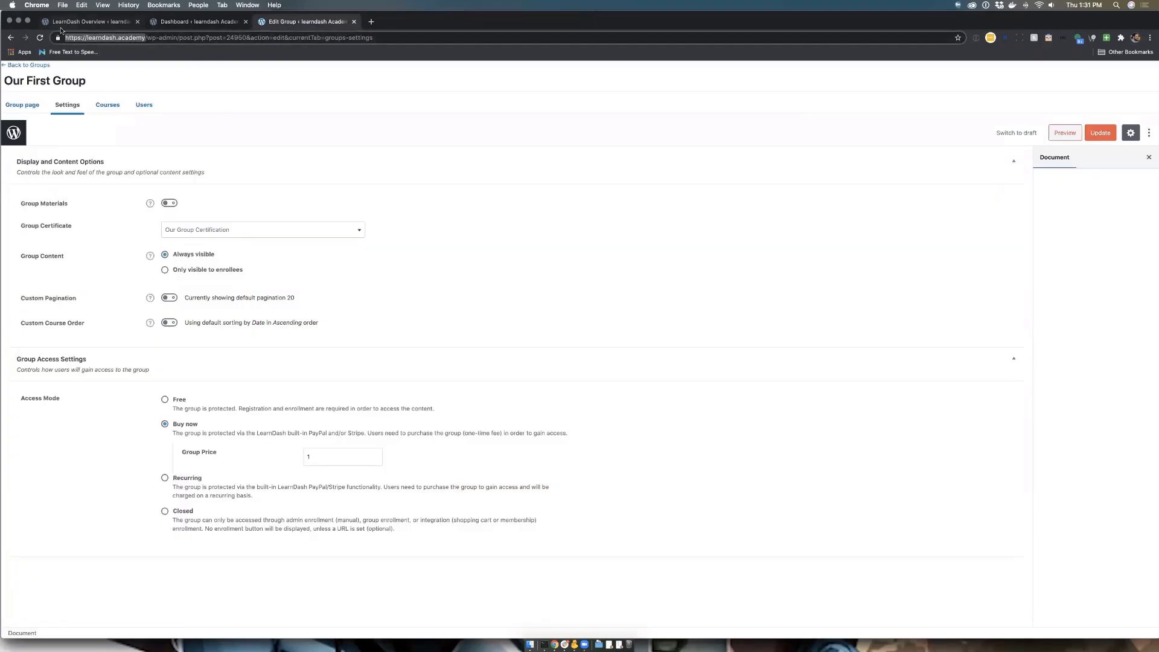
{"action": "key", "text": "ctrl+c"}
{"action": "key", "text": "ctrl+t"}
{"action": "key", "text": "ctrl+v"}
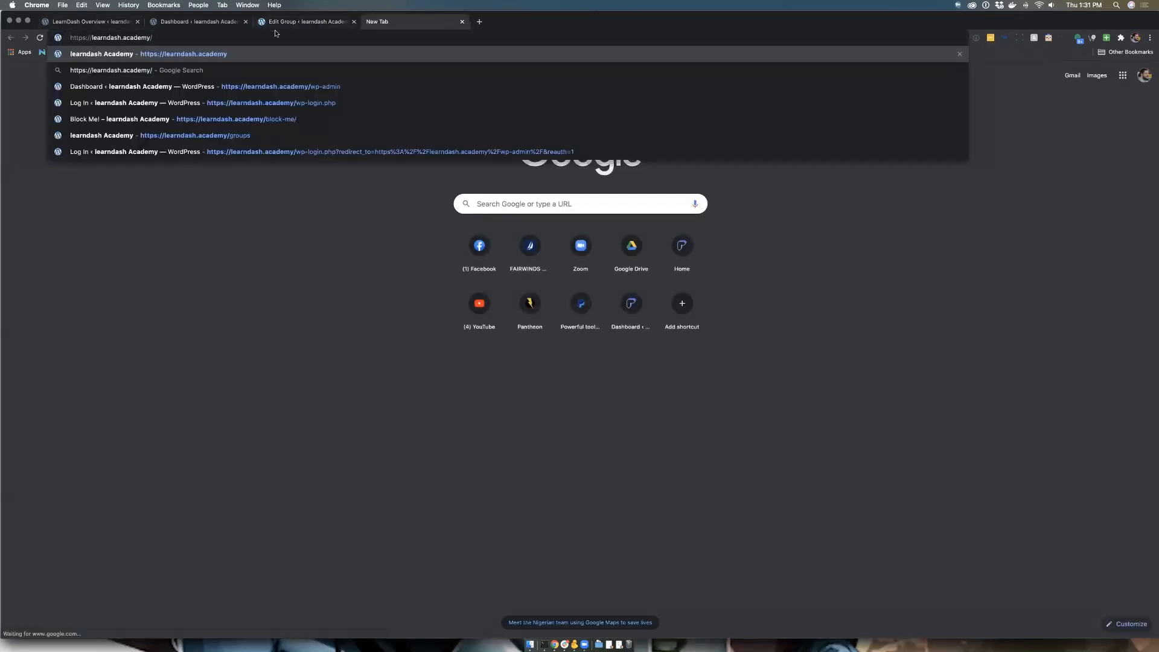
{"action": "key", "text": "Return"}
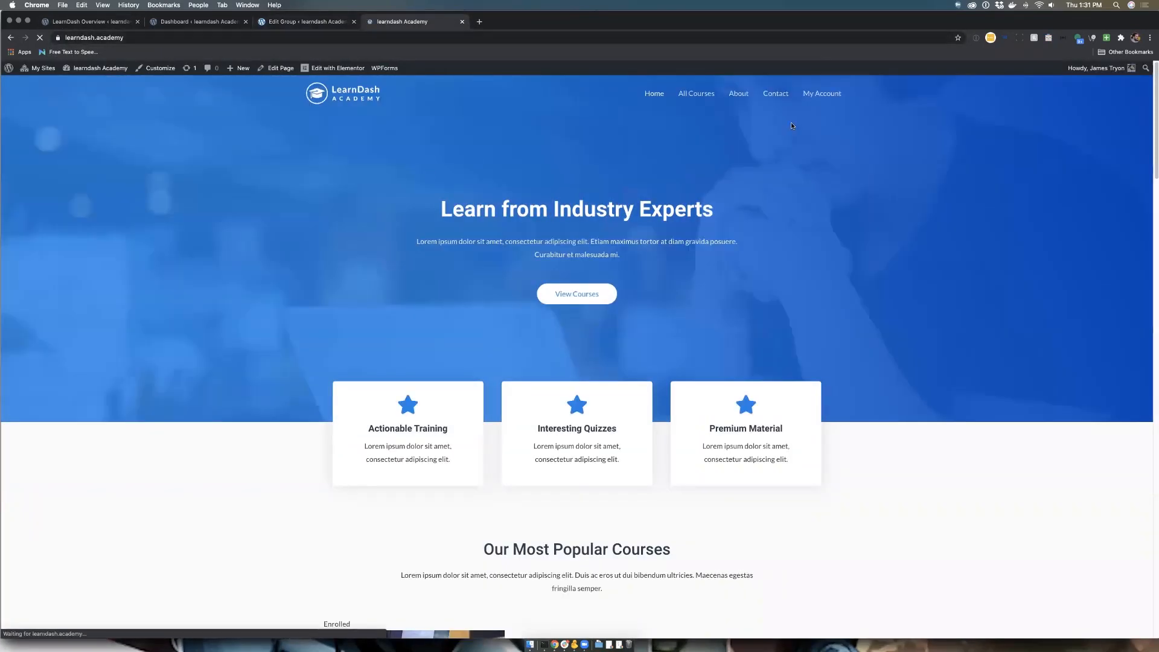
{"action": "left_click", "coordinate": [818, 94]}
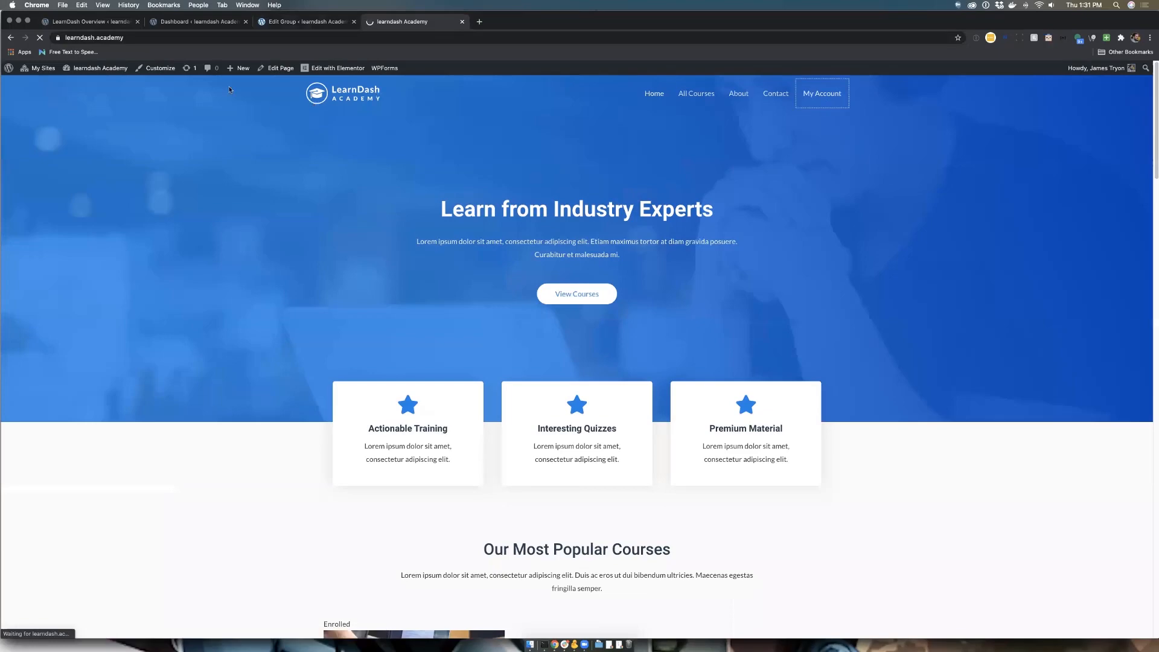
{"action": "scroll", "coordinate": [367, 210], "scroll_direction": "down", "scroll_amount": 6}
{"action": "scroll", "coordinate": [367, 210], "scroll_direction": "up", "scroll_amount": 6}
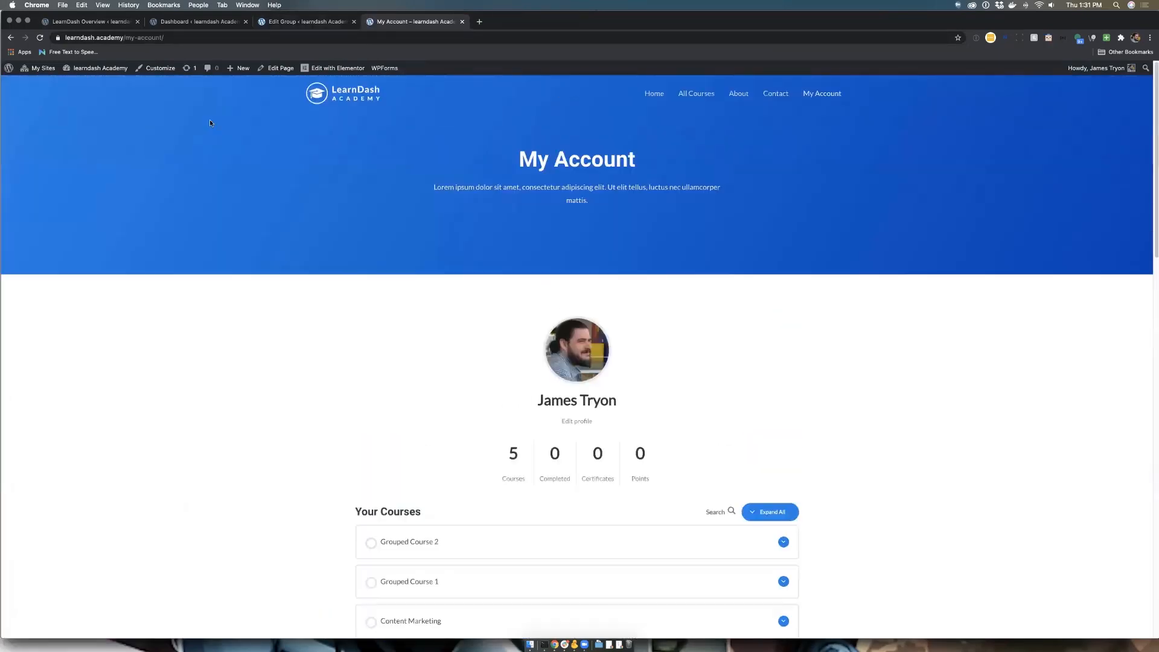
Go to the All Courses page, find the Our Grouped Courses grid and open "Our First Group" from it.
{"action": "left_click", "coordinate": [694, 94]}
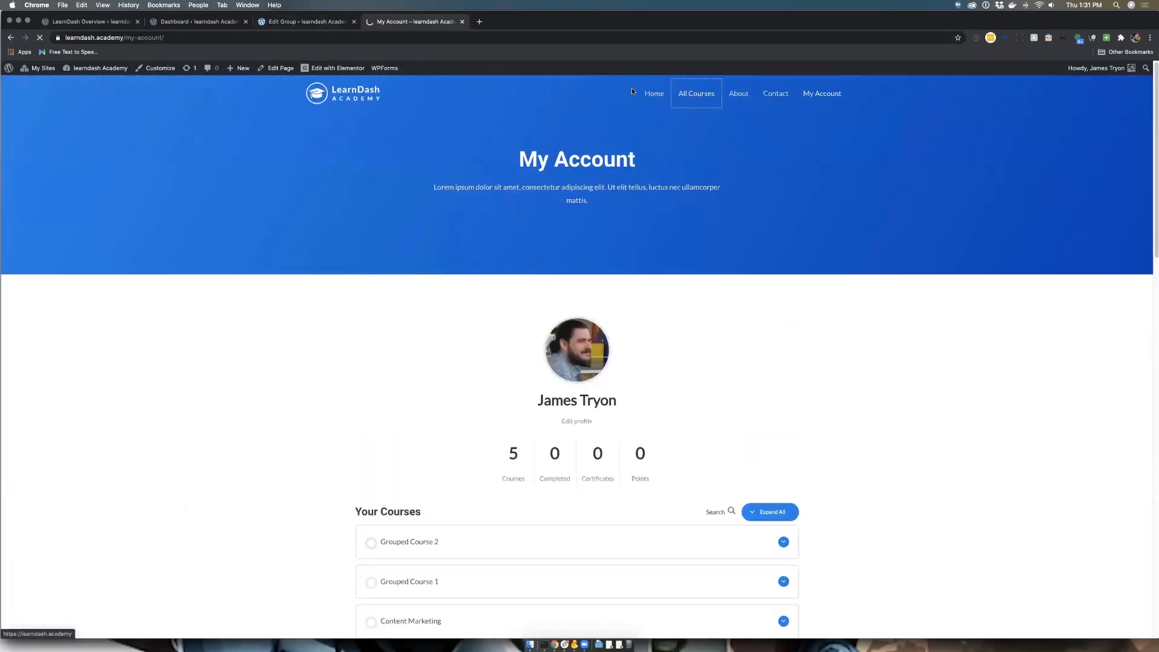
{"action": "scroll", "coordinate": [545, 195], "scroll_direction": "down", "scroll_amount": 5}
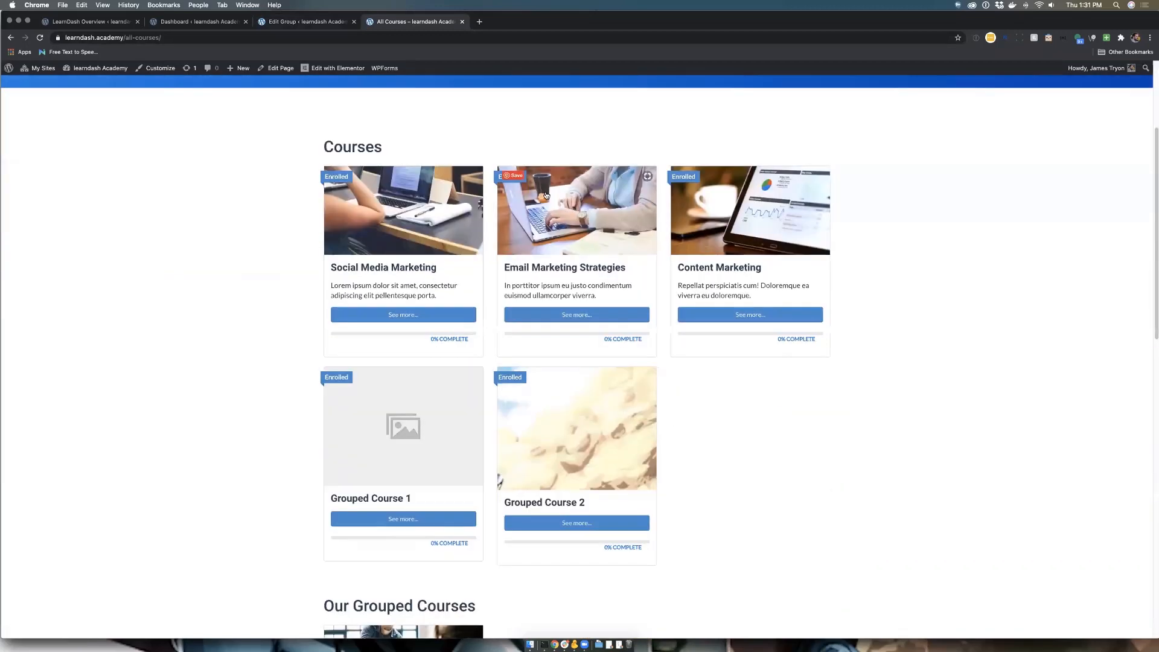
{"action": "scroll", "coordinate": [544, 191], "scroll_direction": "down", "scroll_amount": 2}
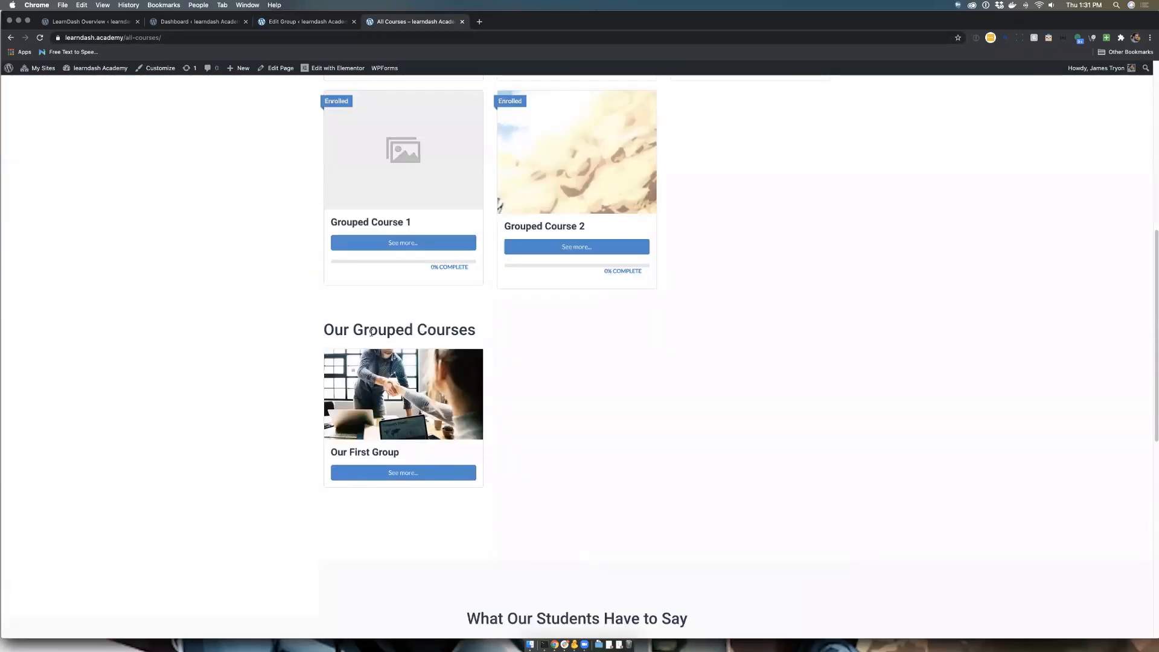
{"action": "left_click", "coordinate": [389, 474]}
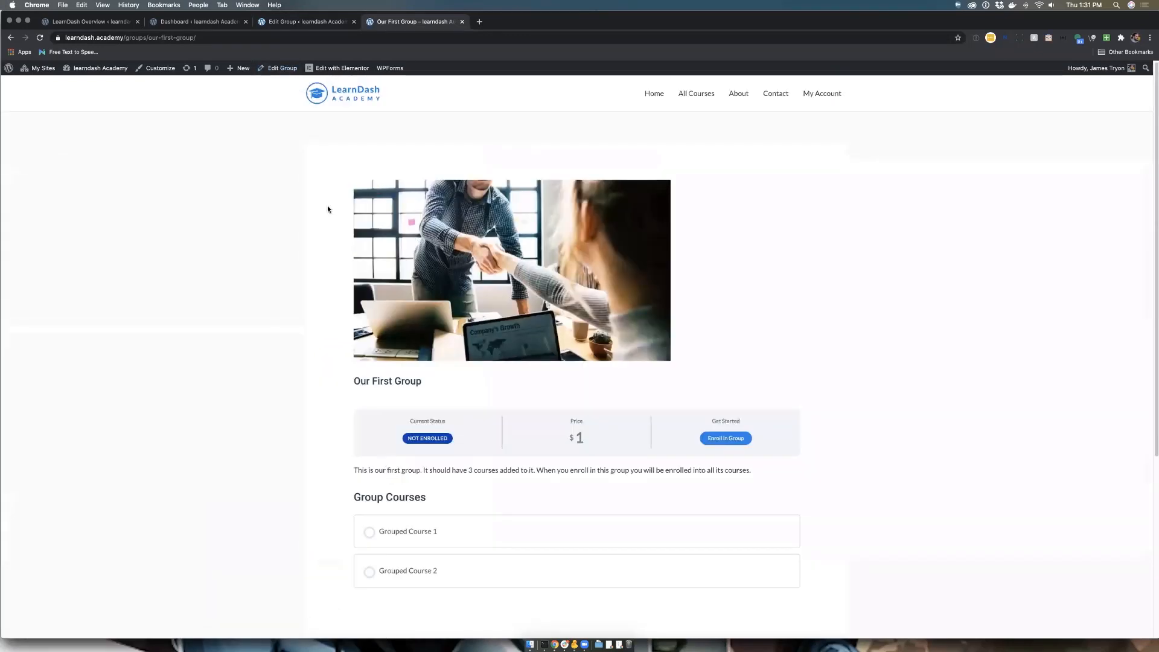
{"action": "left_click", "coordinate": [732, 441]}
Return from the group editor to the Groups list, open LearnDash's general settings and look through them down to the REST API section.
{"action": "left_click", "coordinate": [298, 22]}
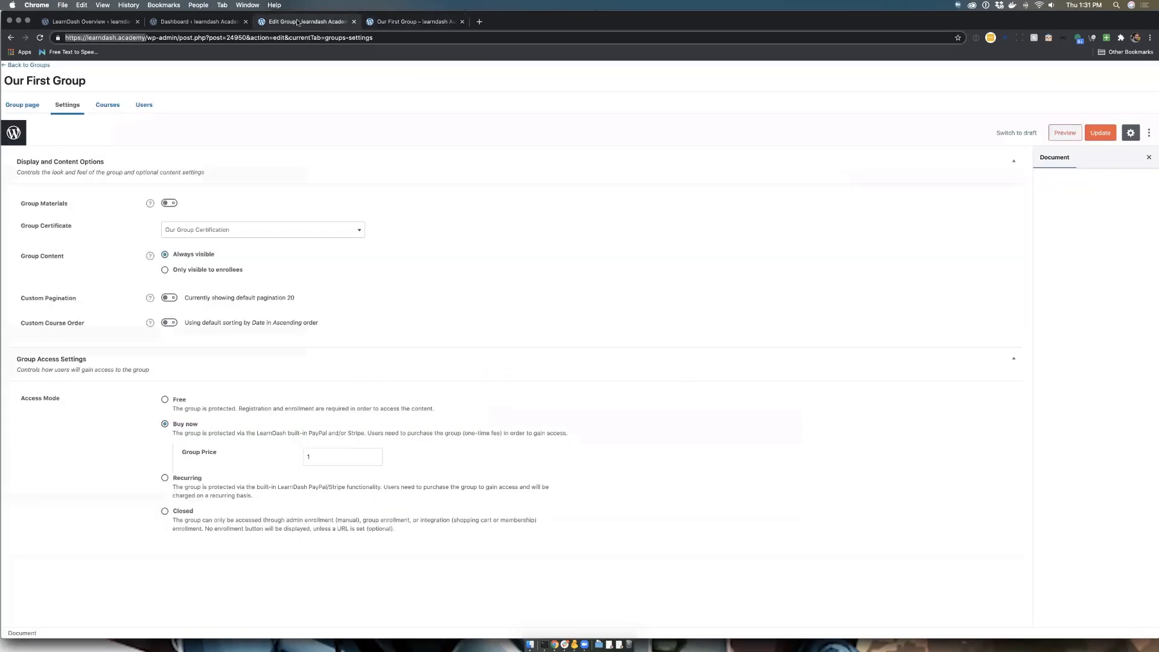
{"action": "left_click", "coordinate": [196, 23]}
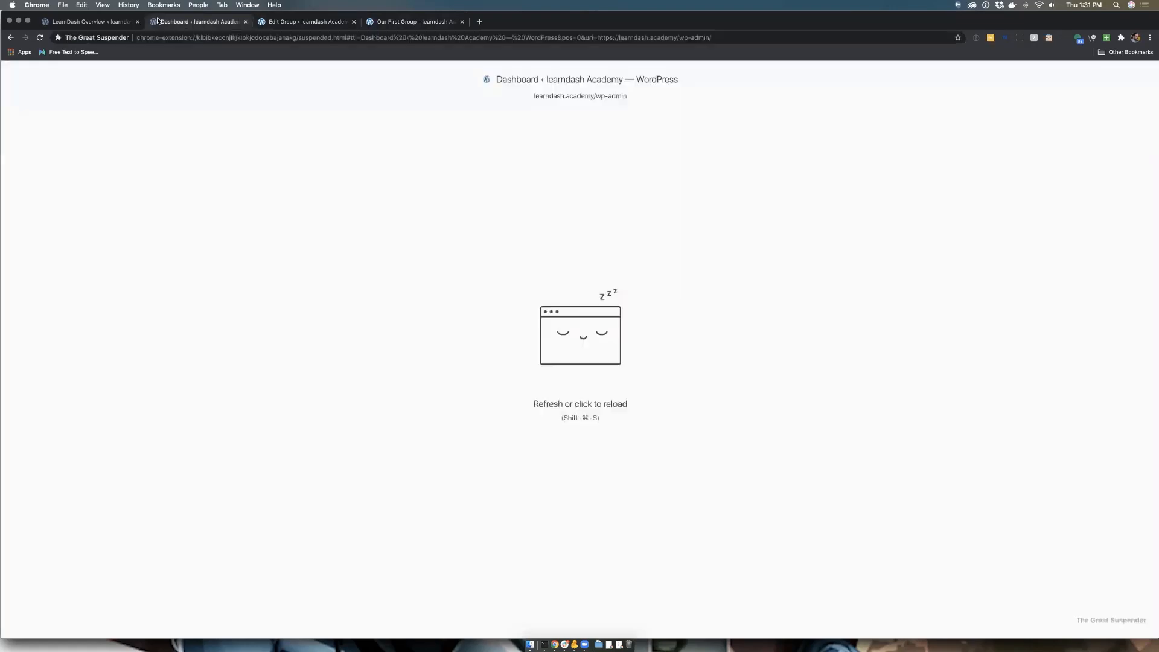
{"action": "left_click", "coordinate": [111, 24]}
{"action": "left_click", "coordinate": [303, 24]}
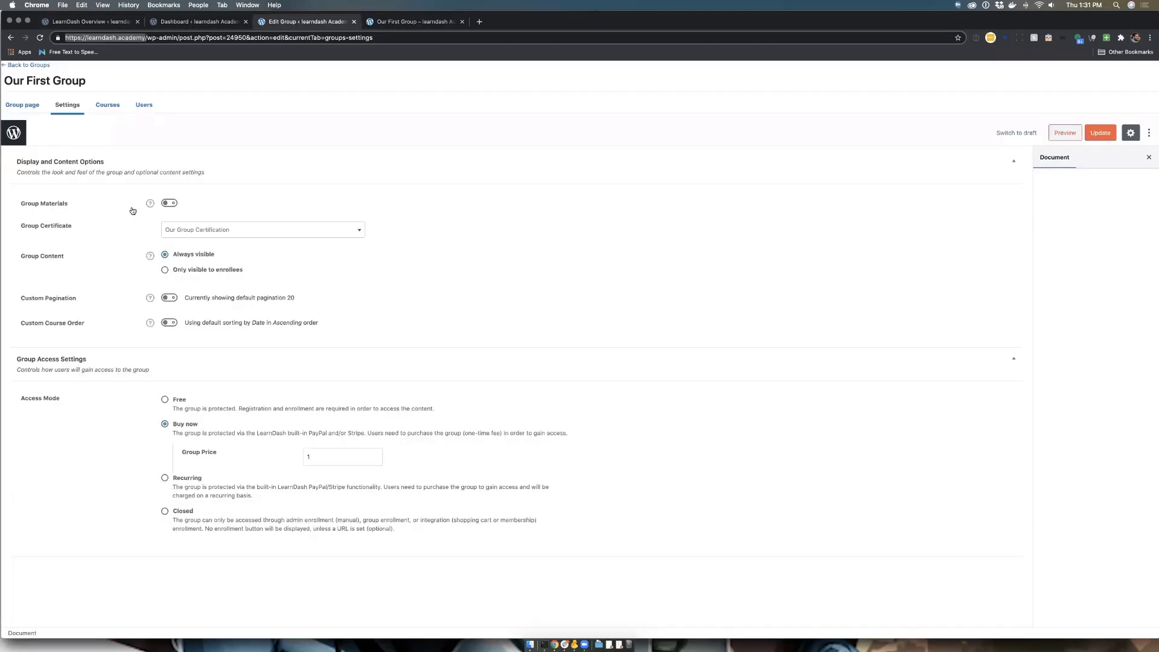
{"action": "left_click", "coordinate": [31, 65]}
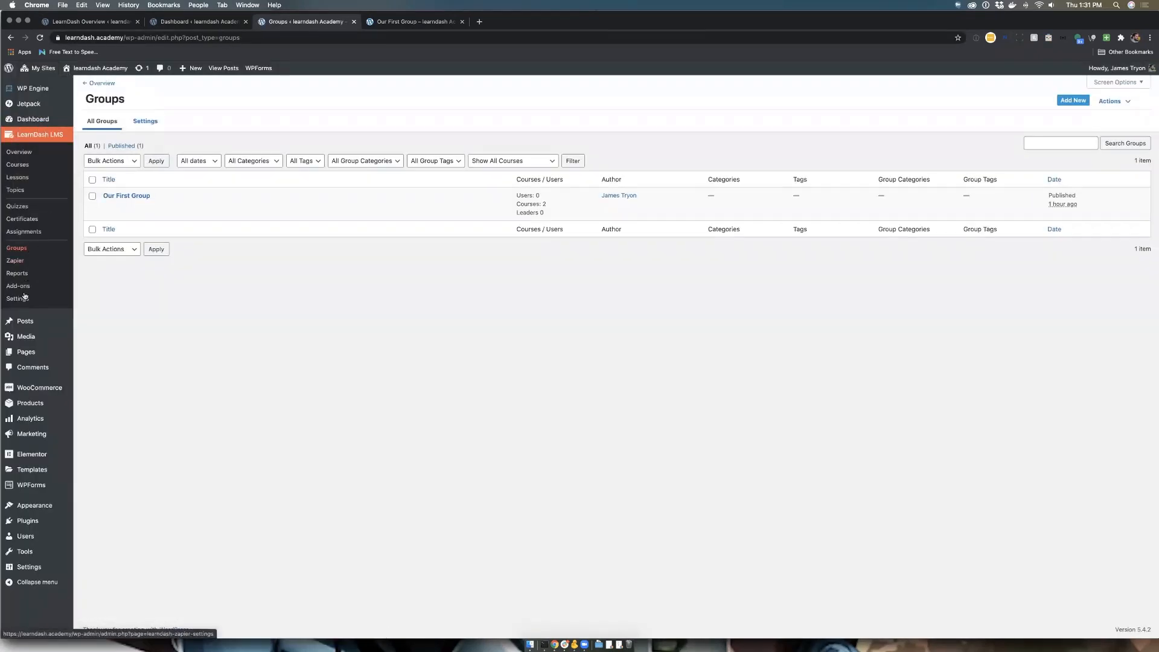
{"action": "left_click", "coordinate": [17, 299]}
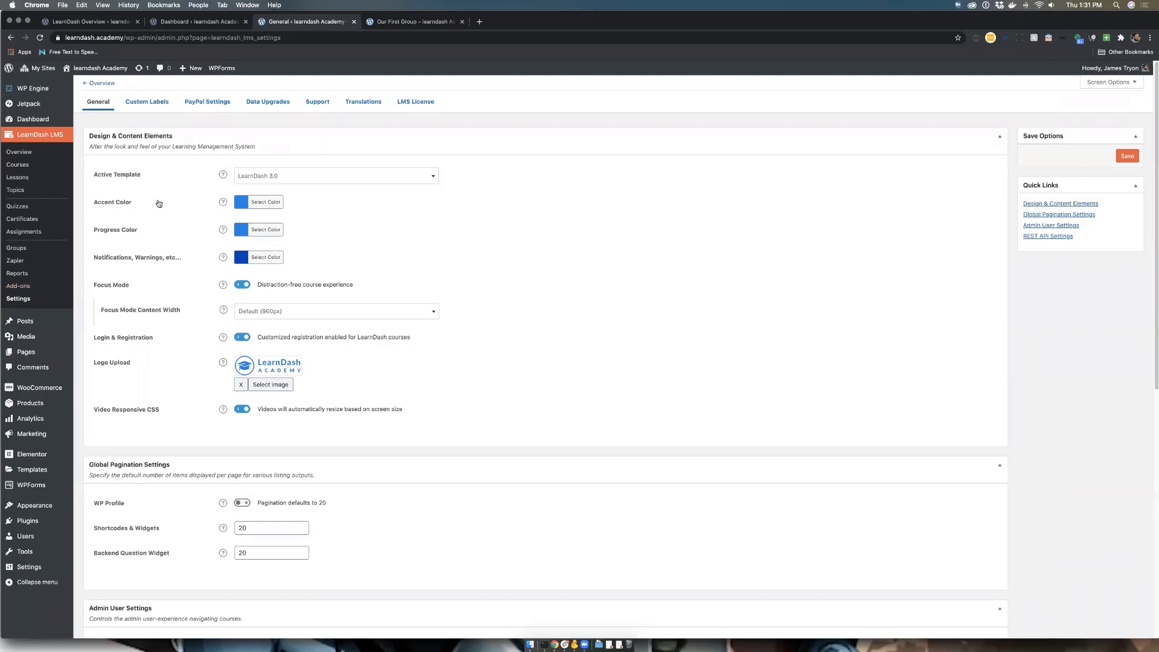
{"action": "scroll", "coordinate": [165, 216], "scroll_direction": "down", "scroll_amount": 10}
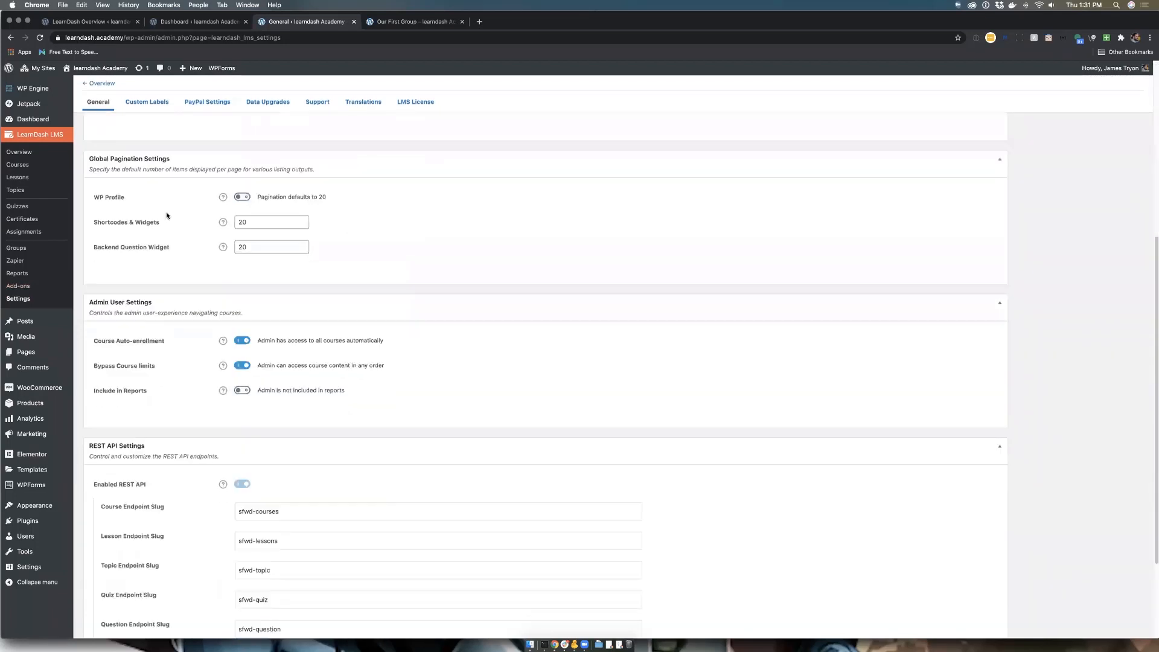
Open the global Groups settings and look through them down to the Group Custom Post Type Options.
{"action": "left_click", "coordinate": [22, 250]}
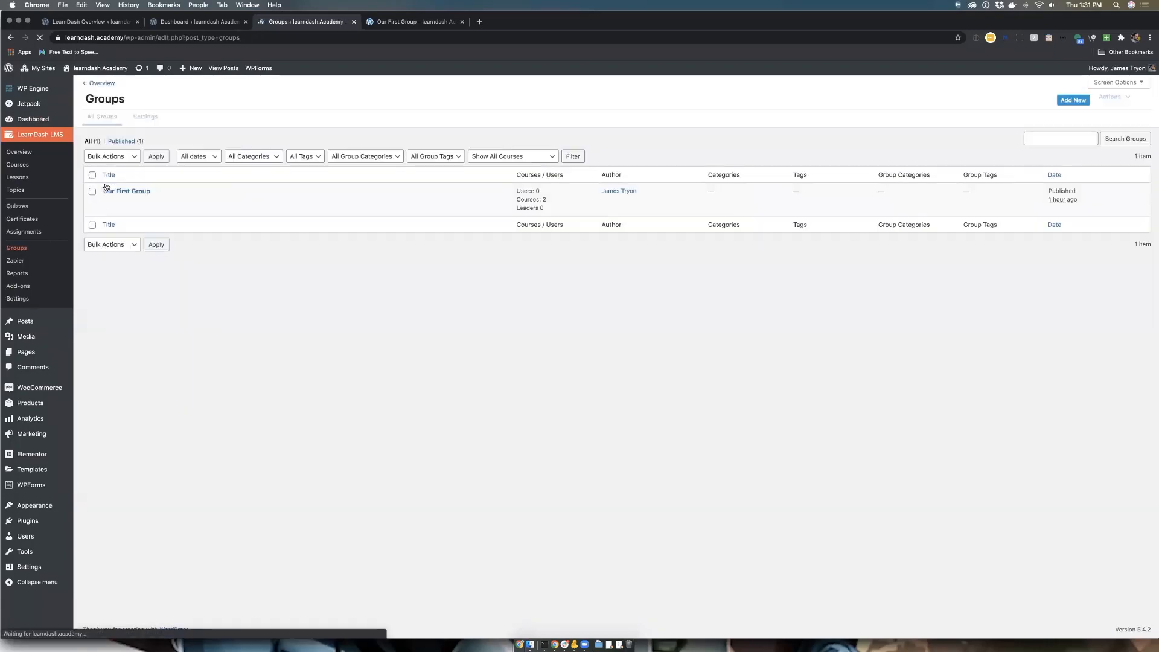
{"action": "left_click", "coordinate": [153, 123]}
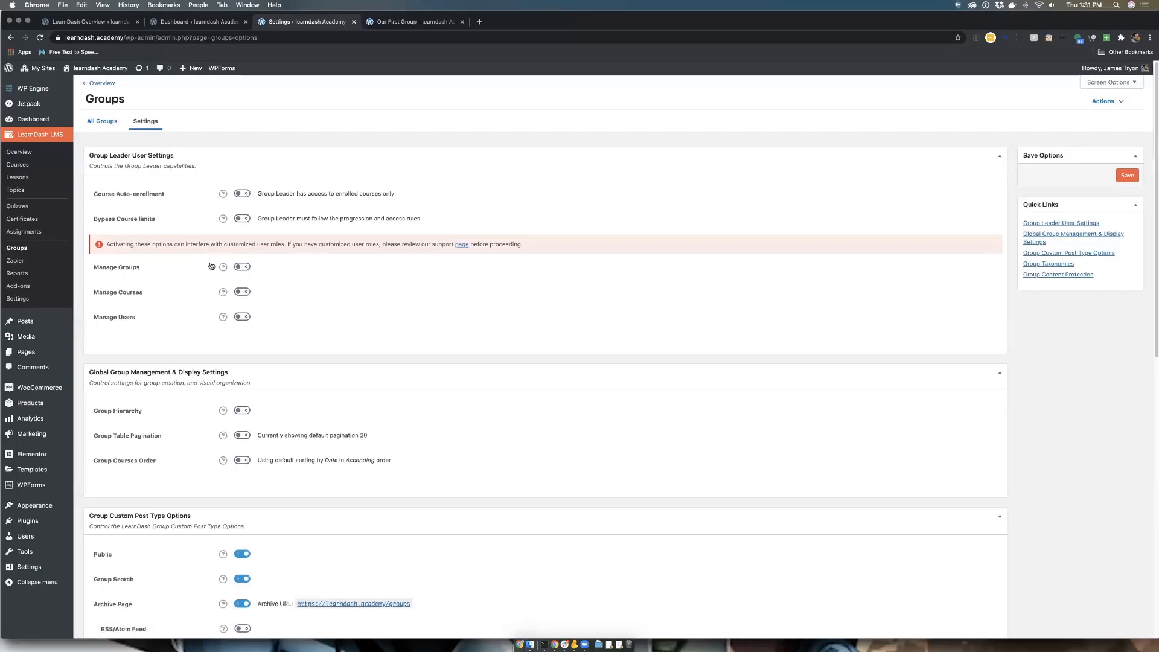
{"action": "scroll", "coordinate": [227, 356], "scroll_direction": "down", "scroll_amount": 4}
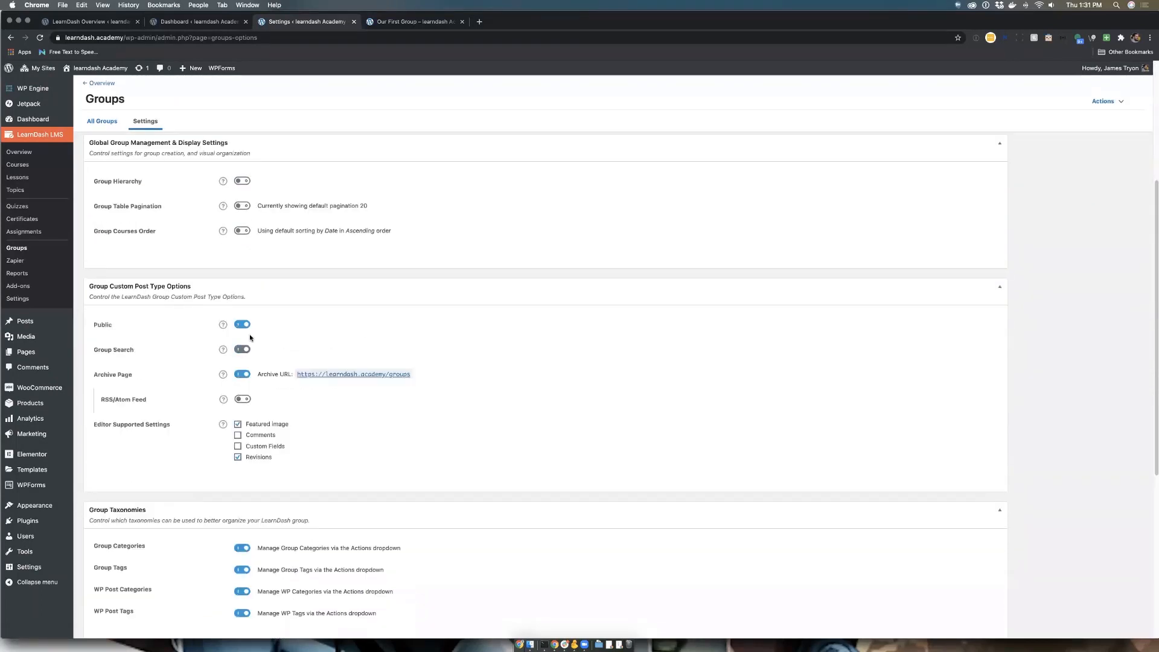
Try turning off the Public option for groups, view the group's front-end page and turn the option back on.
{"action": "left_click", "coordinate": [242, 325]}
{"action": "left_click", "coordinate": [431, 23]}
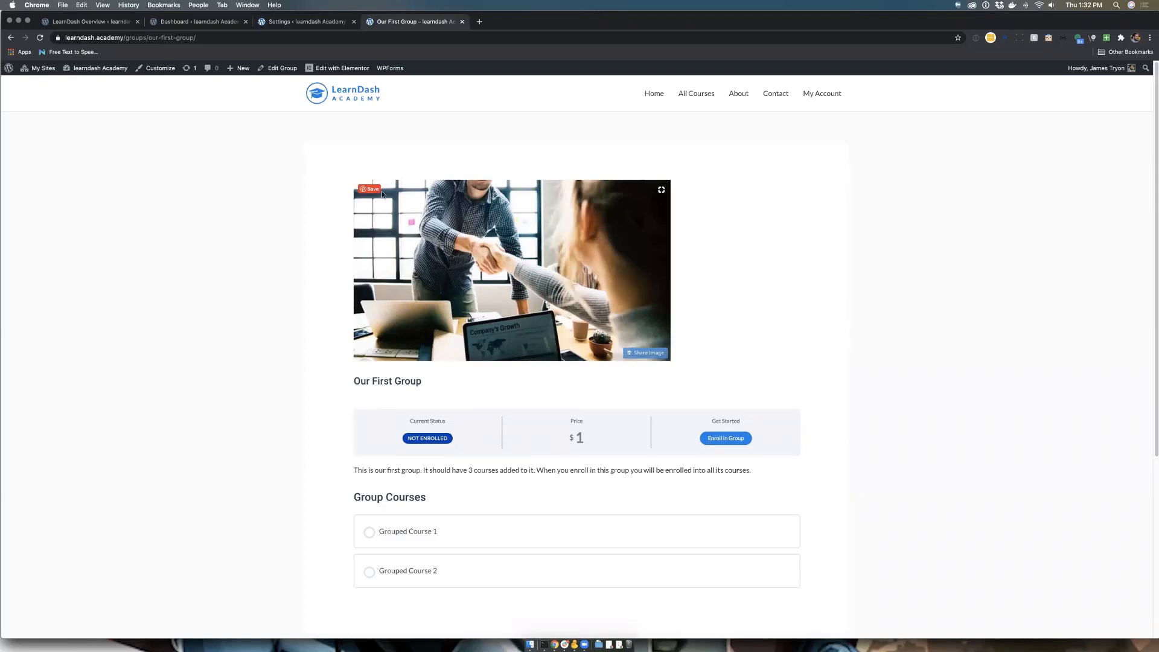
{"action": "left_click", "coordinate": [295, 22]}
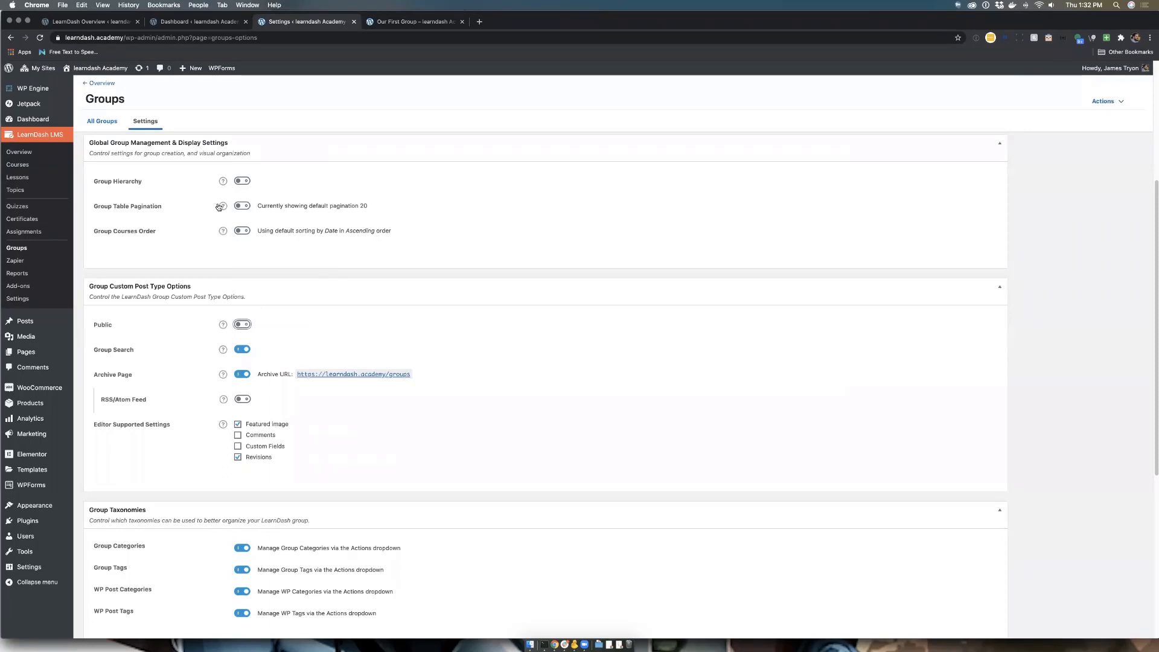
{"action": "left_click", "coordinate": [243, 324]}
Check the enrollment option on the group's front-end page, then open the LearnDash PayPal settings.
{"action": "left_click", "coordinate": [416, 22]}
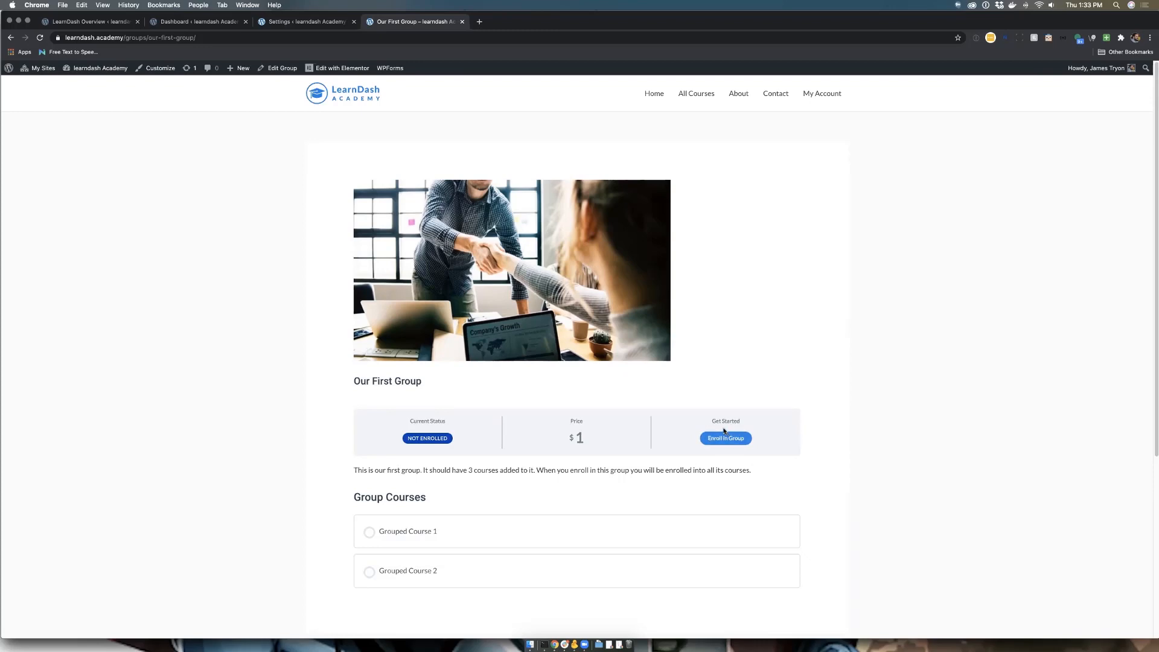
{"action": "left_click", "coordinate": [300, 22]}
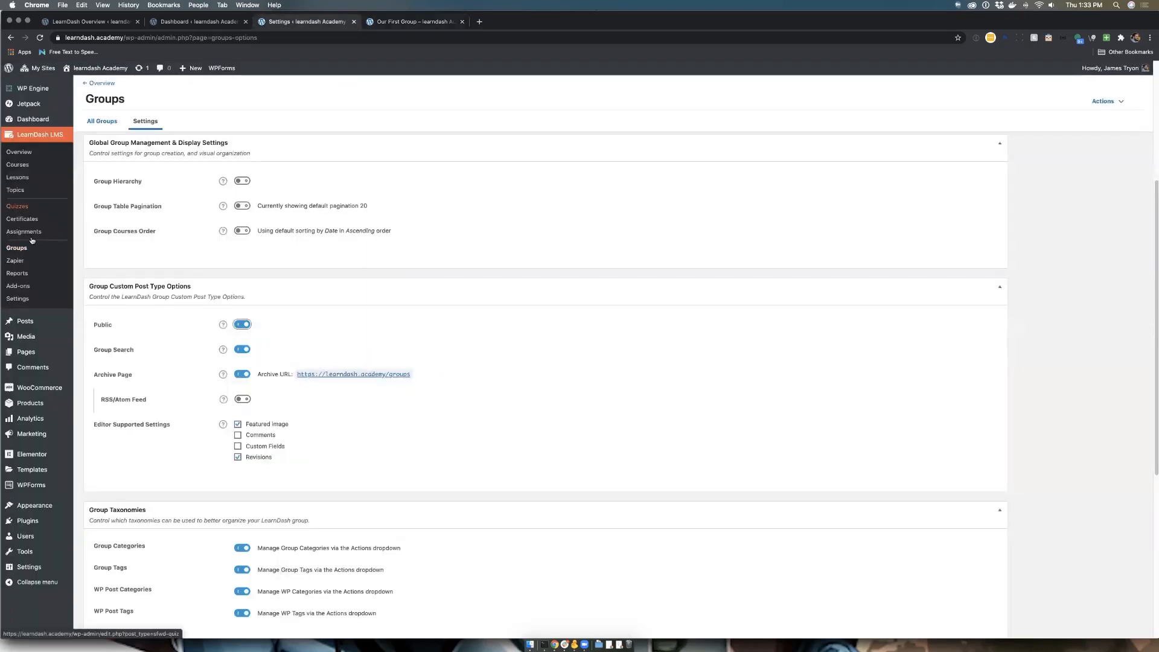
{"action": "left_click", "coordinate": [18, 298]}
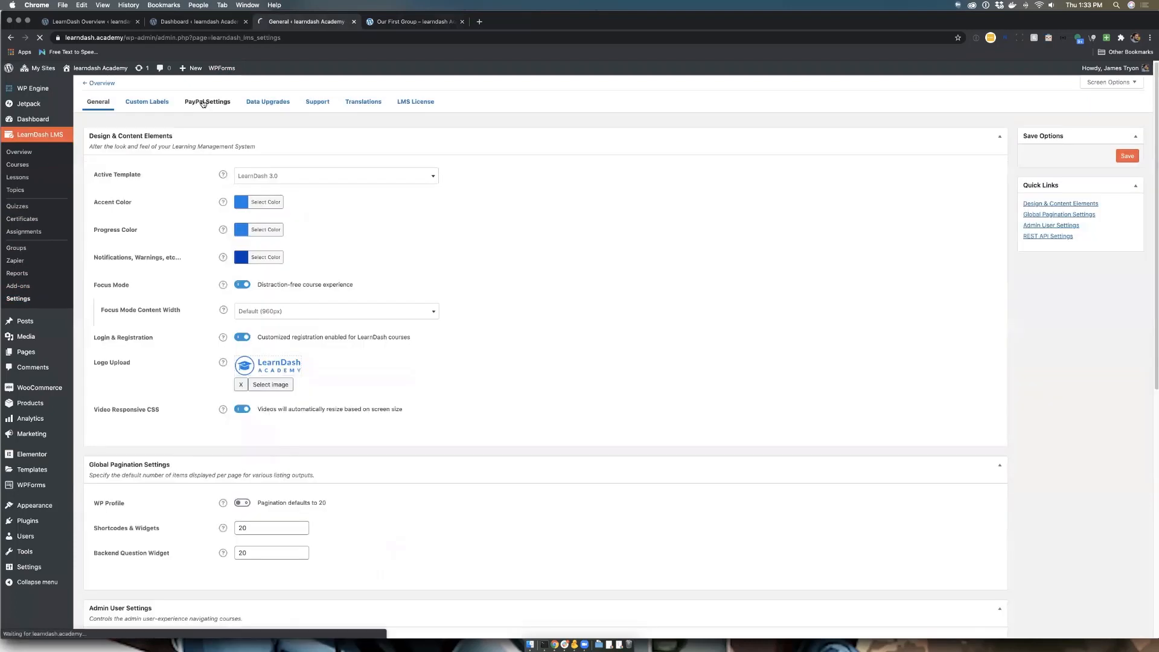
{"action": "left_click", "coordinate": [208, 103]}
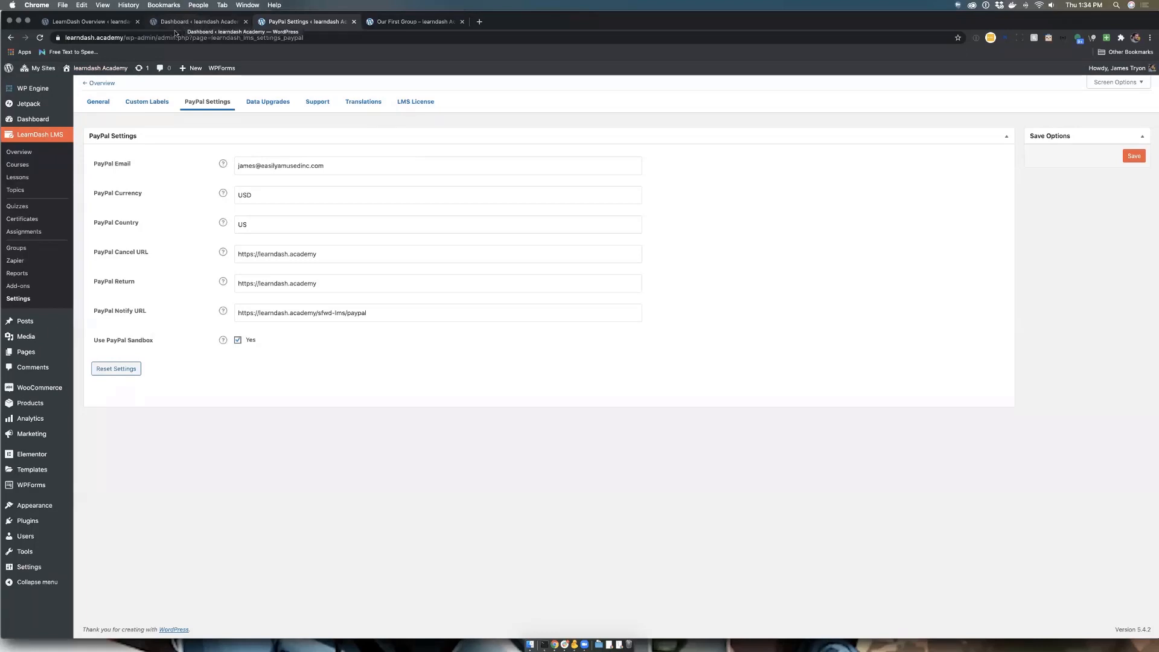
Return to the LearnDash Overview, then examine the group's front-end page down to its course list.
{"action": "left_click", "coordinate": [100, 83]}
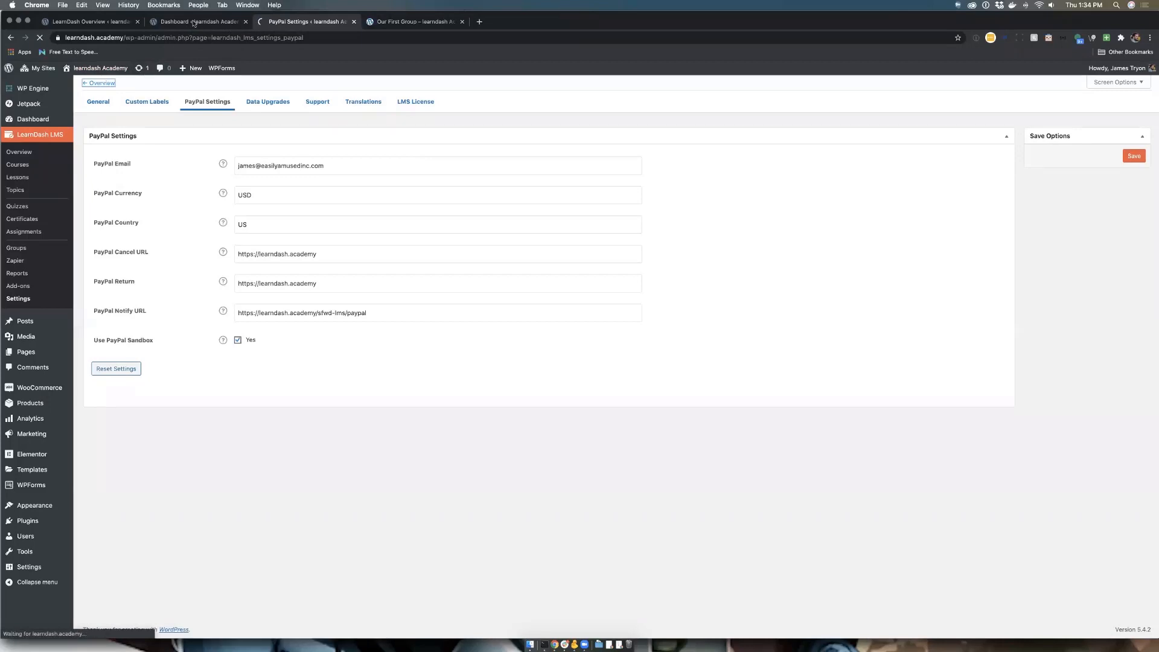
{"action": "left_click", "coordinate": [402, 21]}
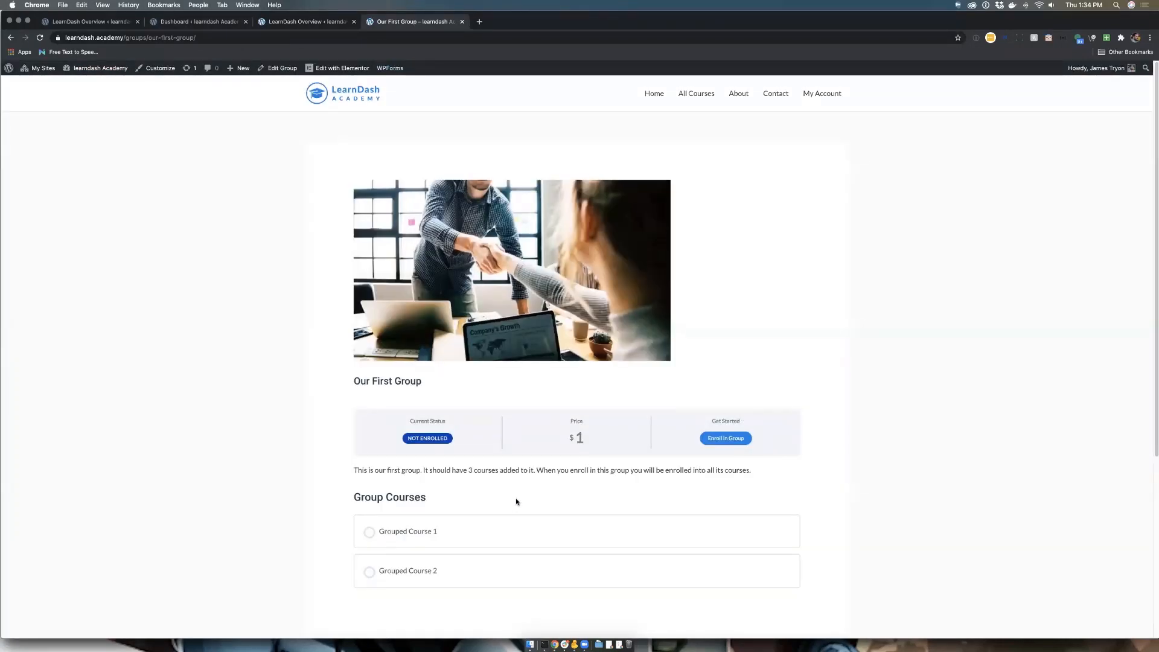
{"action": "scroll", "coordinate": [516, 502], "scroll_direction": "down", "scroll_amount": 3}
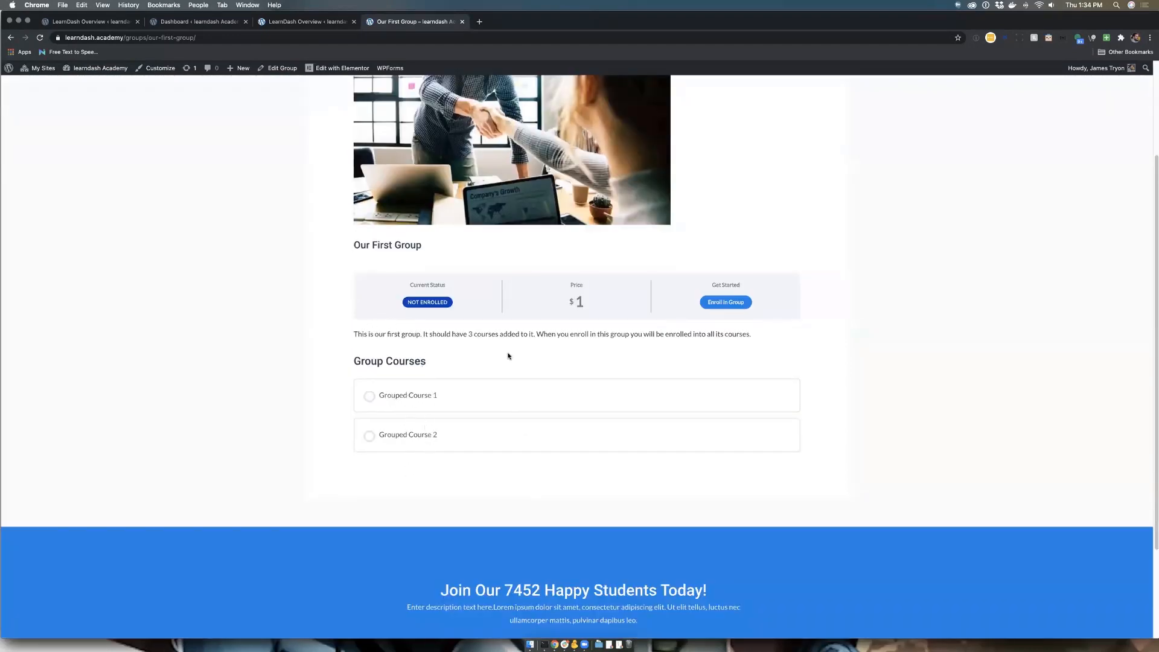
{"action": "scroll", "coordinate": [555, 403], "scroll_direction": "up", "scroll_amount": 1}
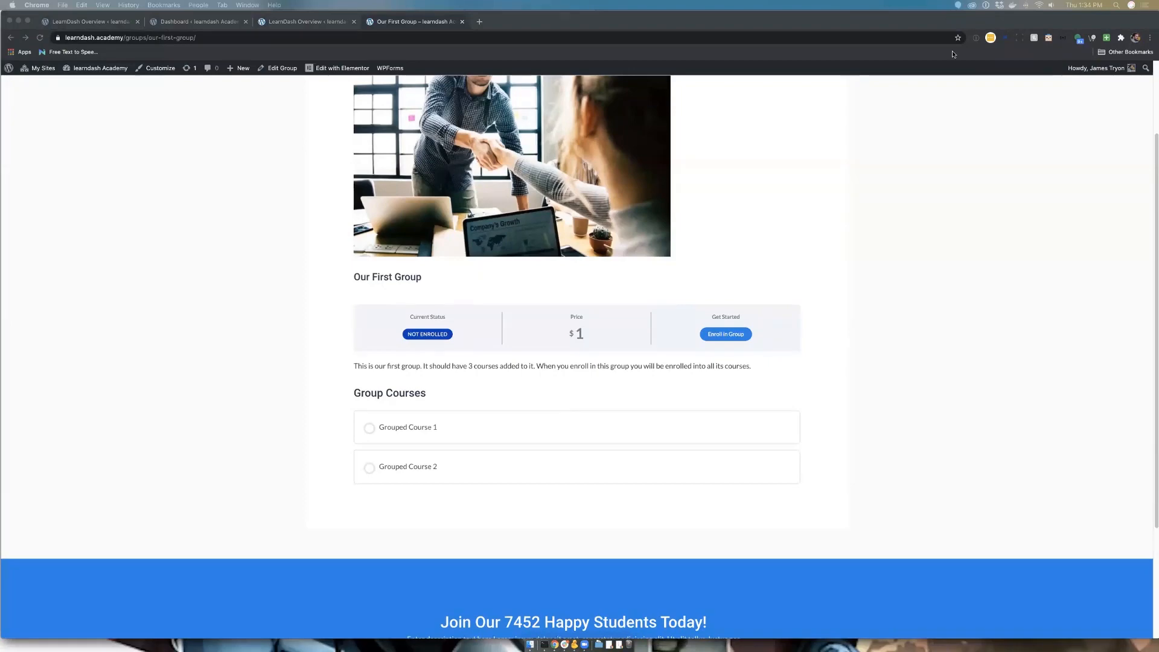
Bring the presentation window forward to show the Show Membership Grid slide, then return to the site window.
{"action": "left_click_drag", "start_coordinate": [949, 20], "coordinate": [958, 64]}
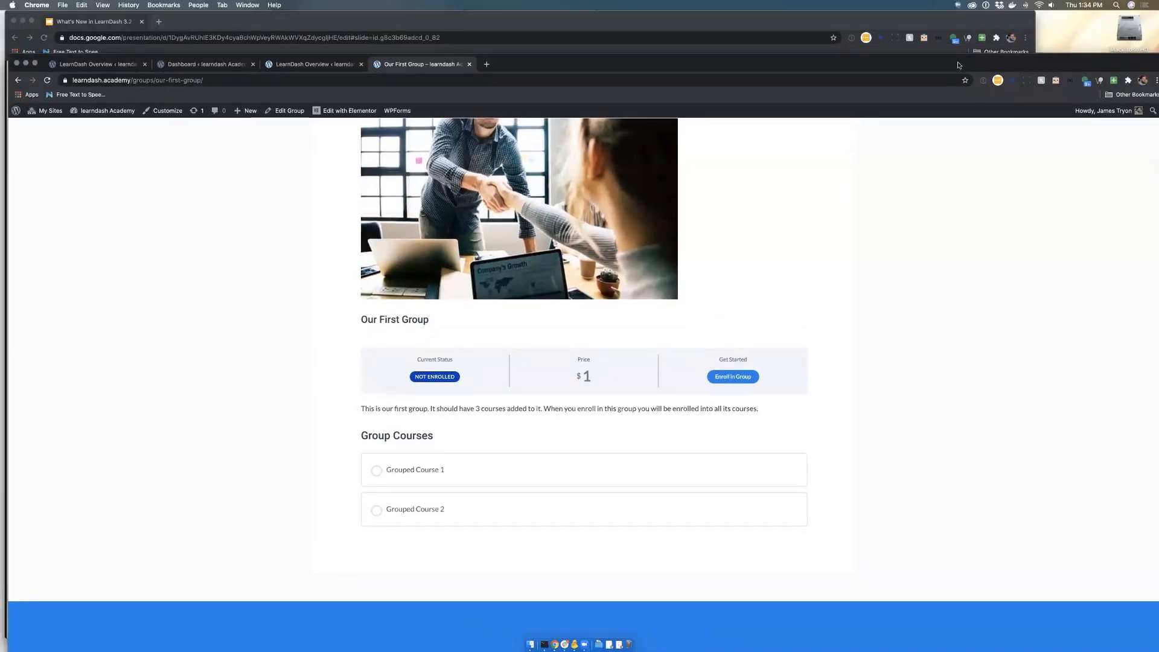
{"action": "left_click", "coordinate": [816, 21]}
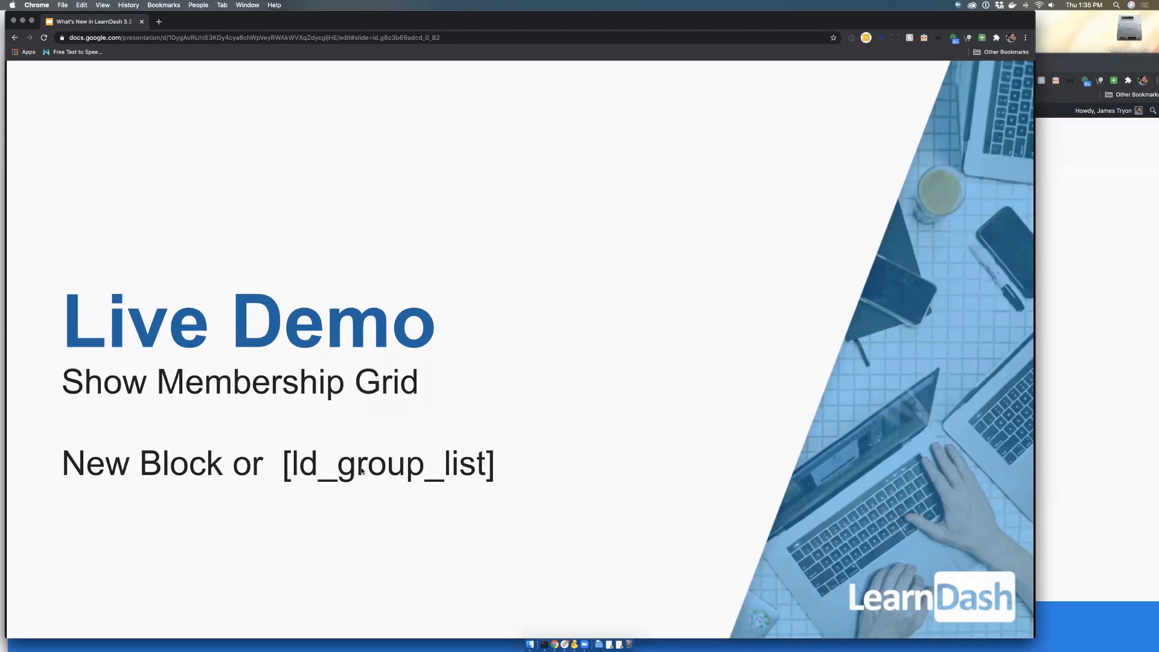
{"action": "left_click", "coordinate": [1080, 192]}
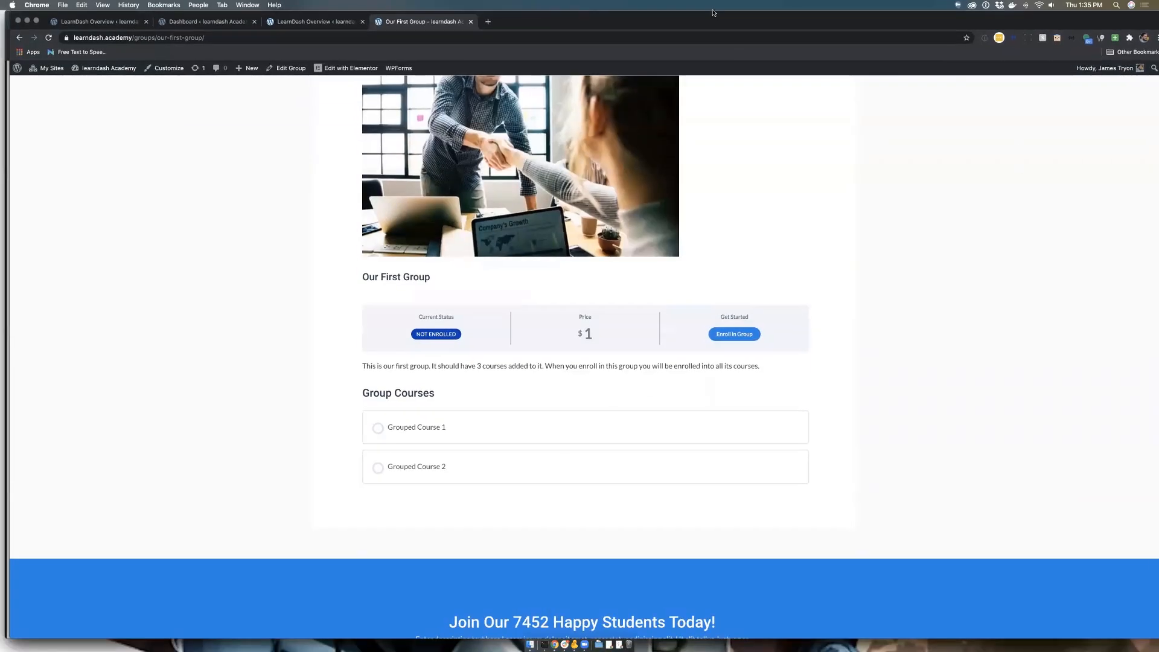
Open the "Block Me!" page for editing from the site's page list and select the paragraph above the group block.
{"action": "left_click", "coordinate": [309, 22]}
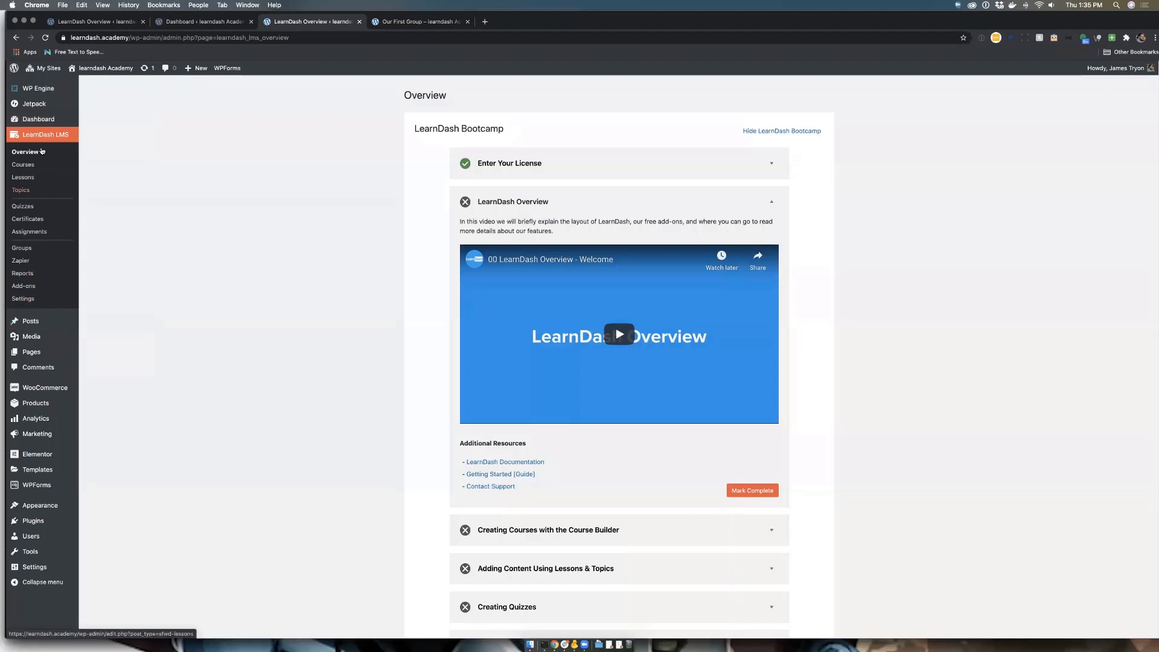
{"action": "mouse_move", "coordinate": [33, 354]}
{"action": "left_click", "coordinate": [100, 356]}
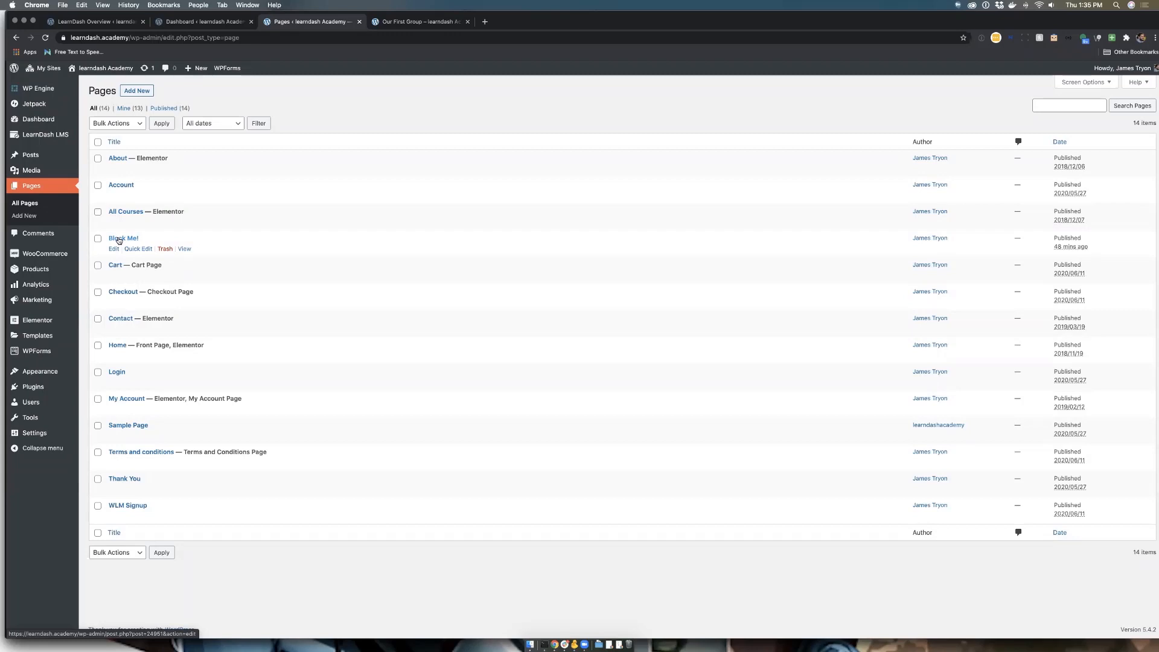
{"action": "left_click", "coordinate": [119, 240]}
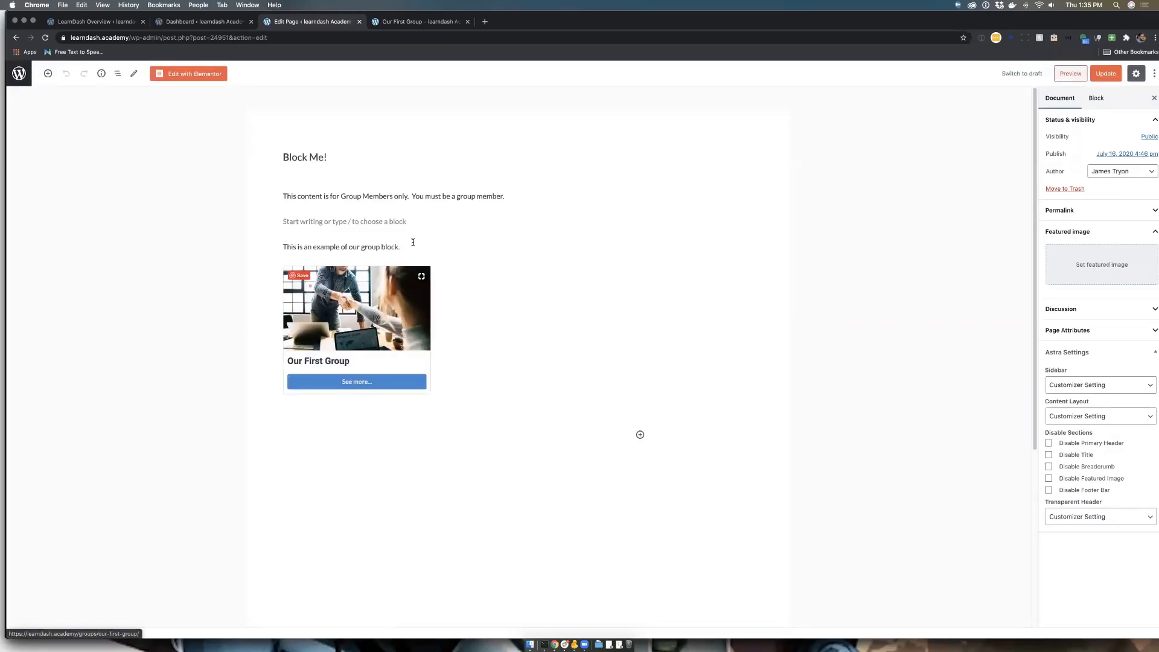
{"action": "left_click", "coordinate": [440, 244]}
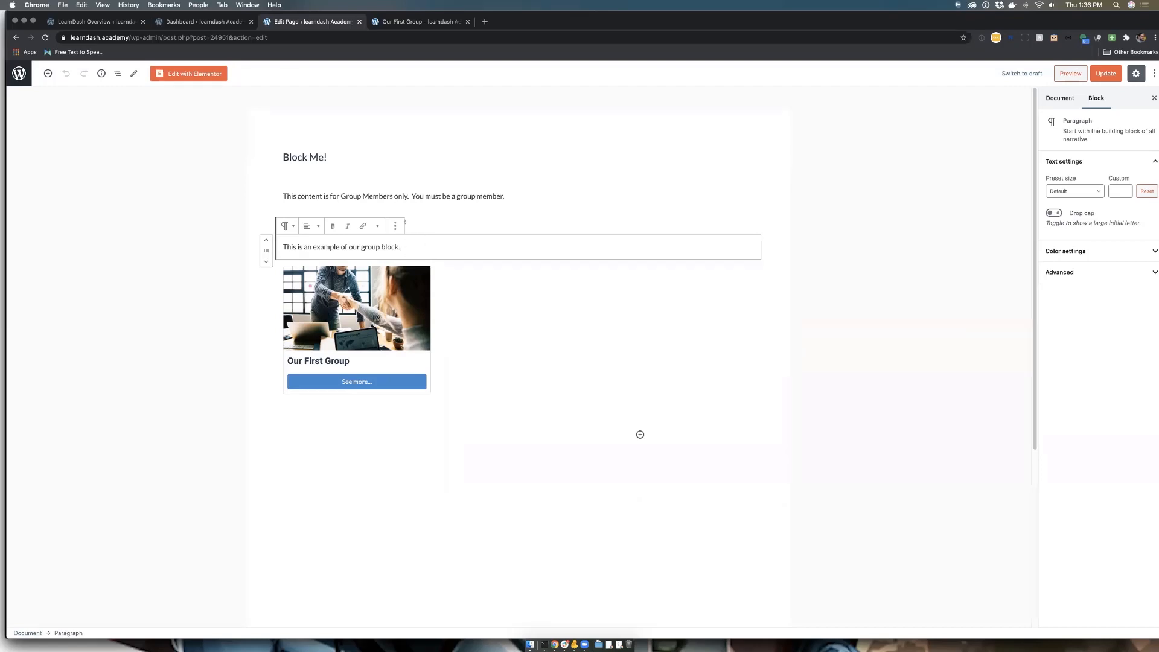
Insert a LearnDash Group List block between the example paragraph and the existing group block, staying on the page.
{"action": "key", "text": "super+alt+t"}
{"action": "type", "text": "/"}
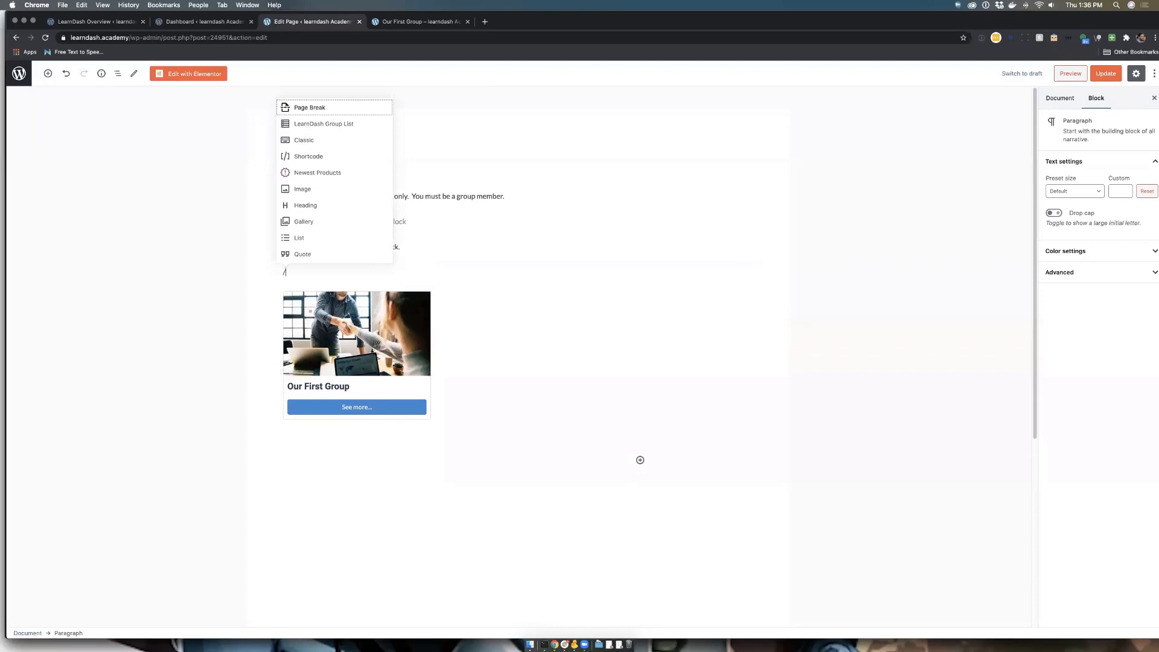
{"action": "type", "text": "gou"}
{"action": "key", "text": "BackSpace"}
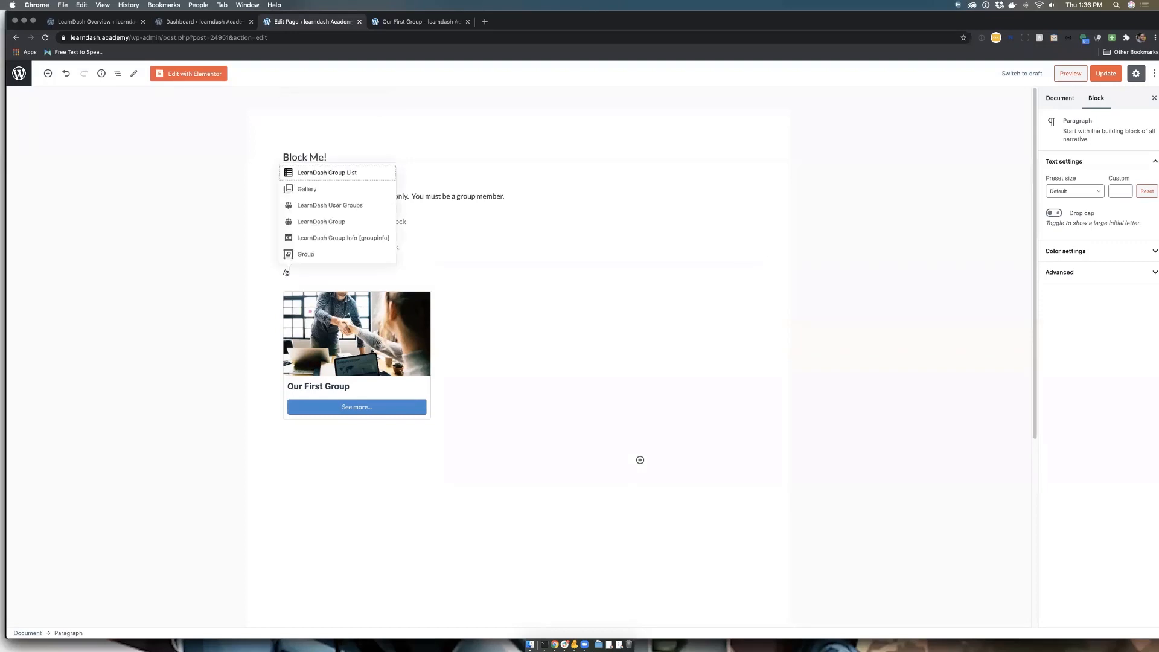
{"action": "type", "text": "ro"}
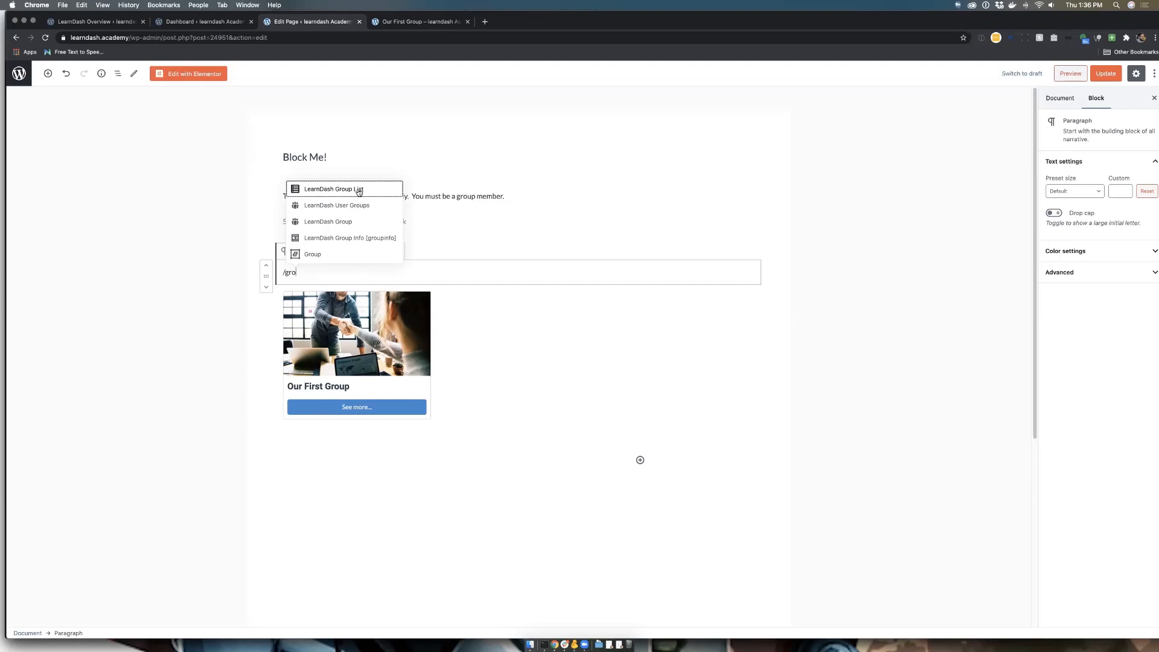
{"action": "left_click", "coordinate": [356, 192]}
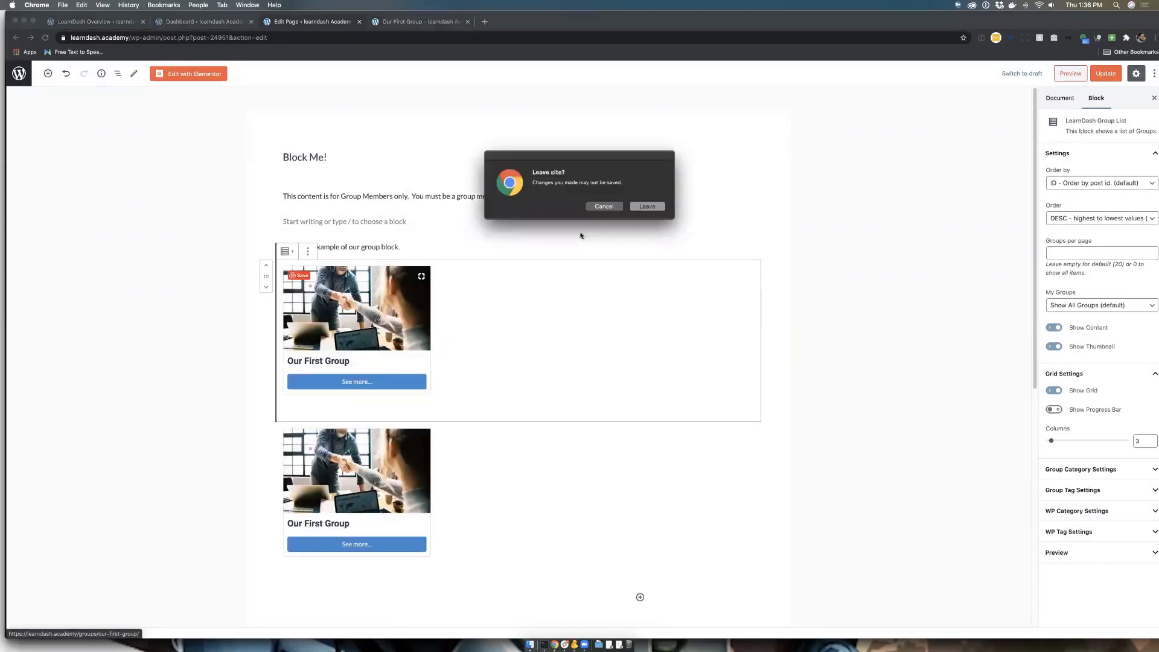
{"action": "left_click", "coordinate": [603, 207]}
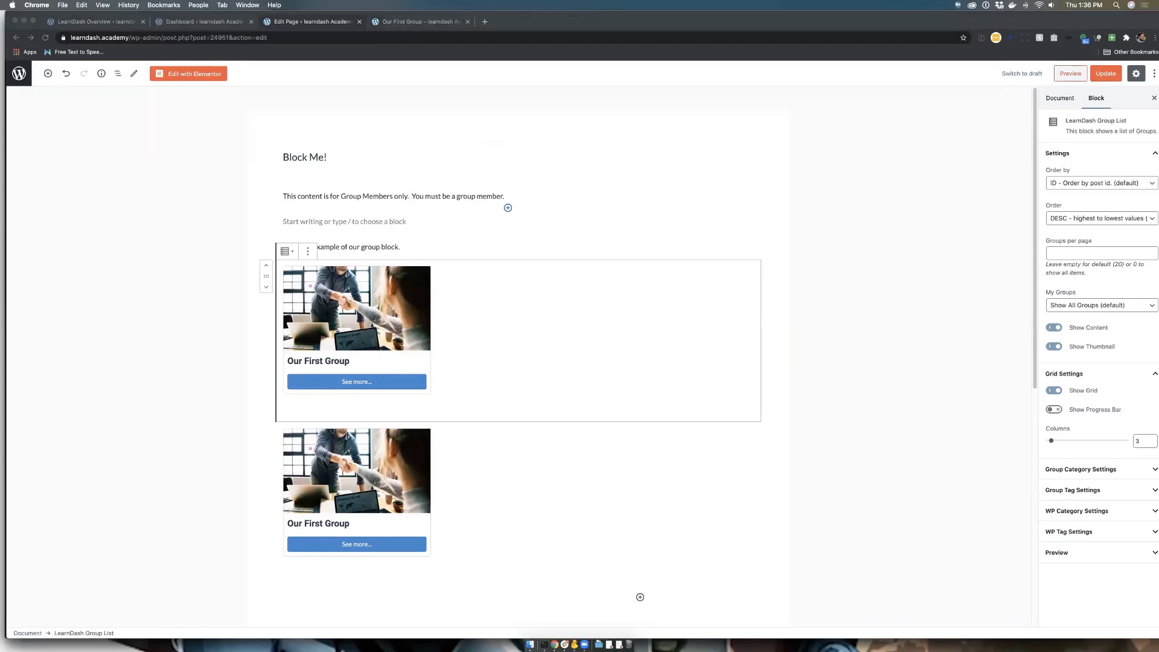
Review the Group List block's Order by and Order choices, keeping the default post ID and descending order.
{"action": "left_click", "coordinate": [1149, 184]}
{"action": "left_click", "coordinate": [1139, 219]}
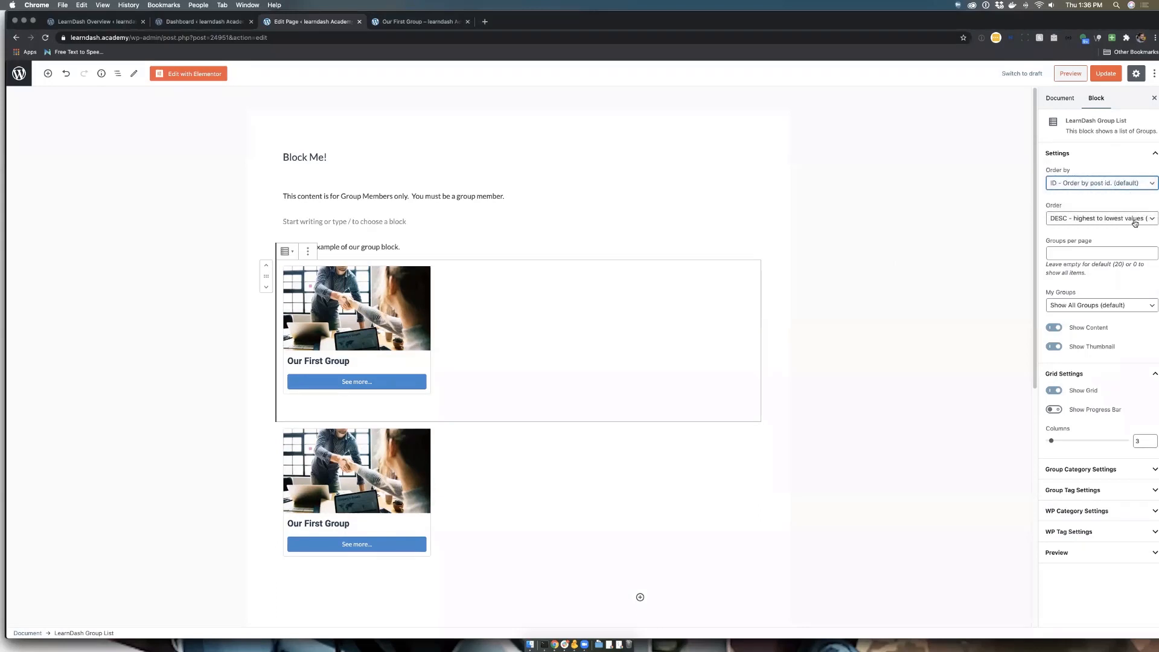
{"action": "left_click", "coordinate": [1134, 218]}
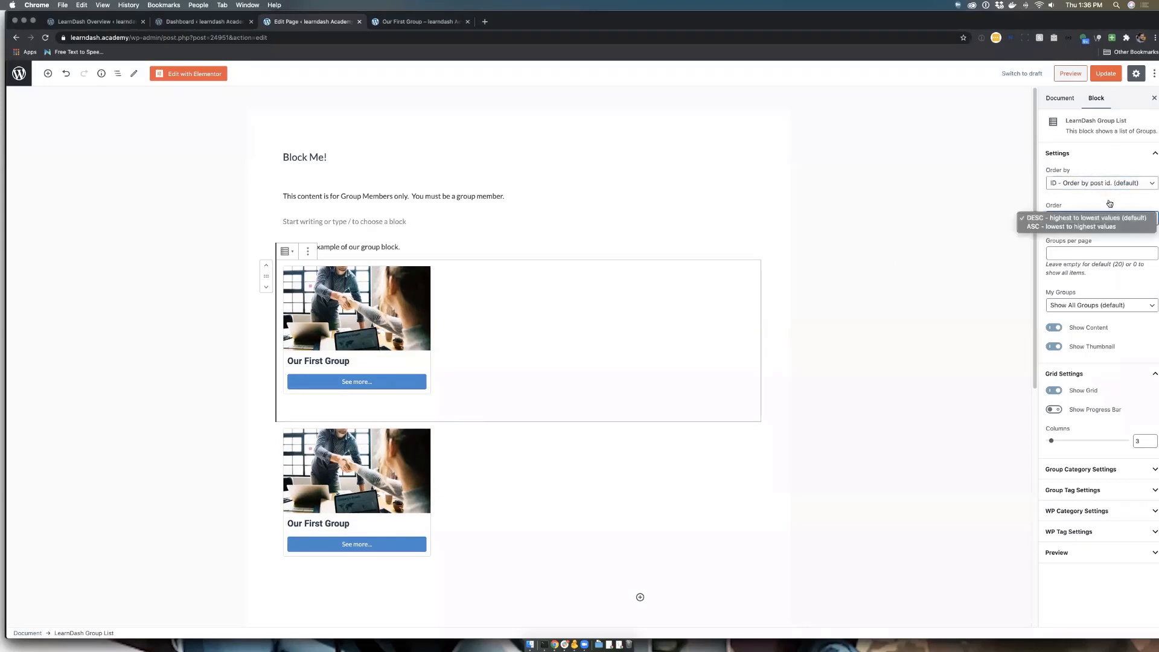
{"action": "left_click", "coordinate": [1088, 260]}
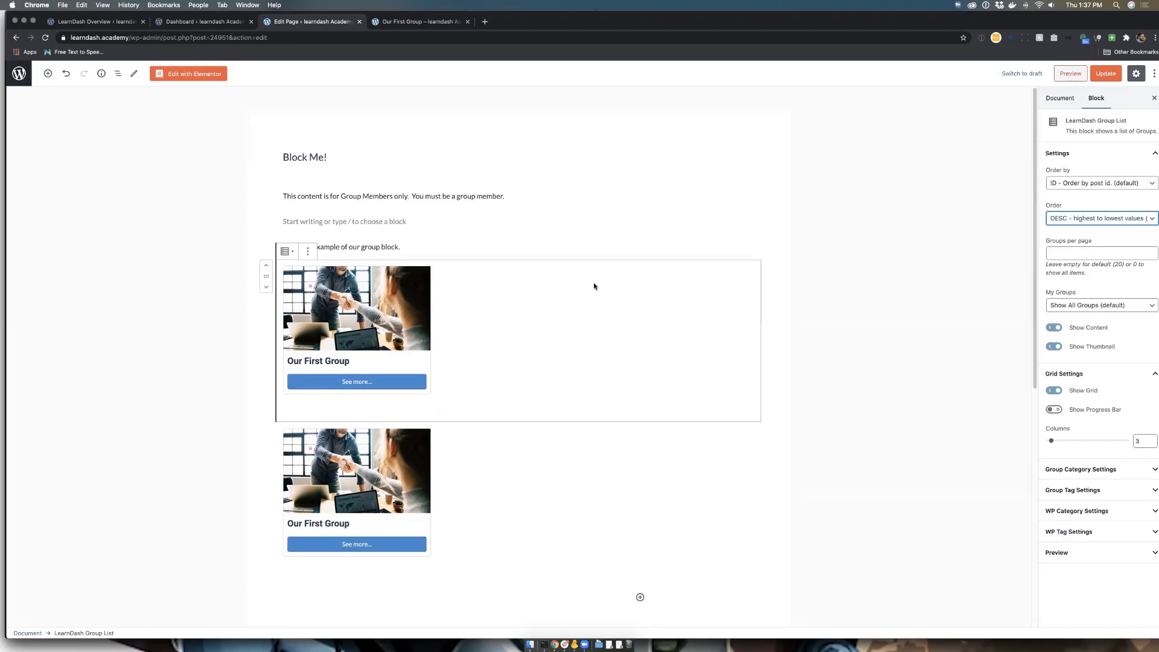
Remove the duplicate group list block below the example paragraph and update the "Block Me!" page.
{"action": "right_click", "coordinate": [435, 281]}
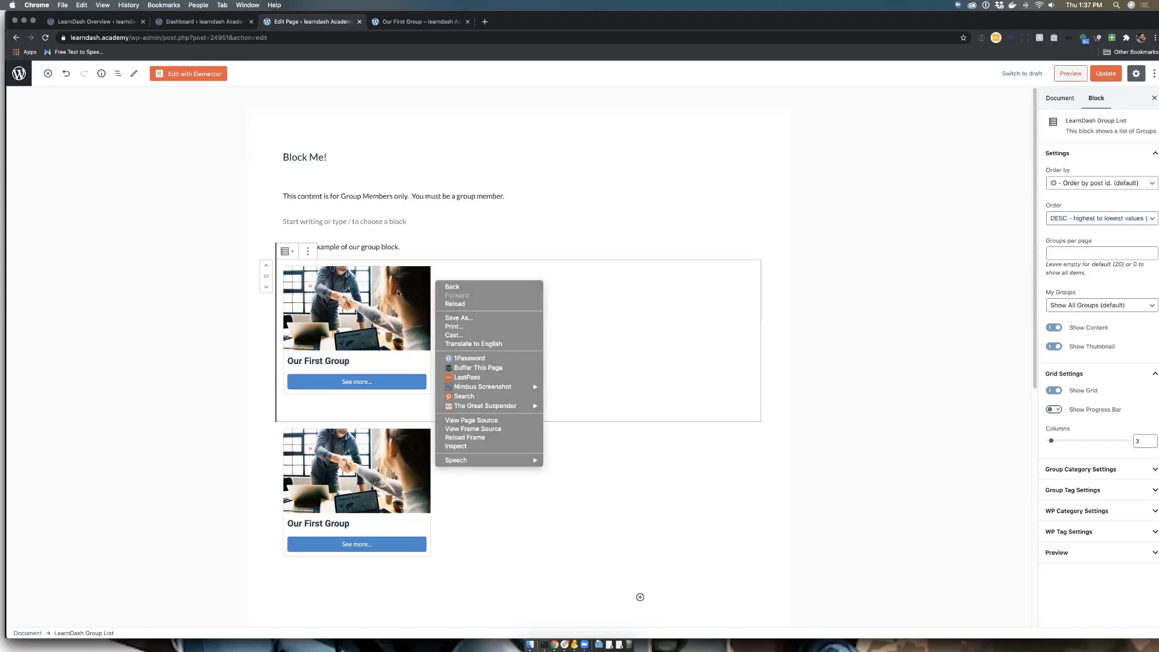
{"action": "key", "text": "Escape"}
{"action": "left_click", "coordinate": [435, 245]}
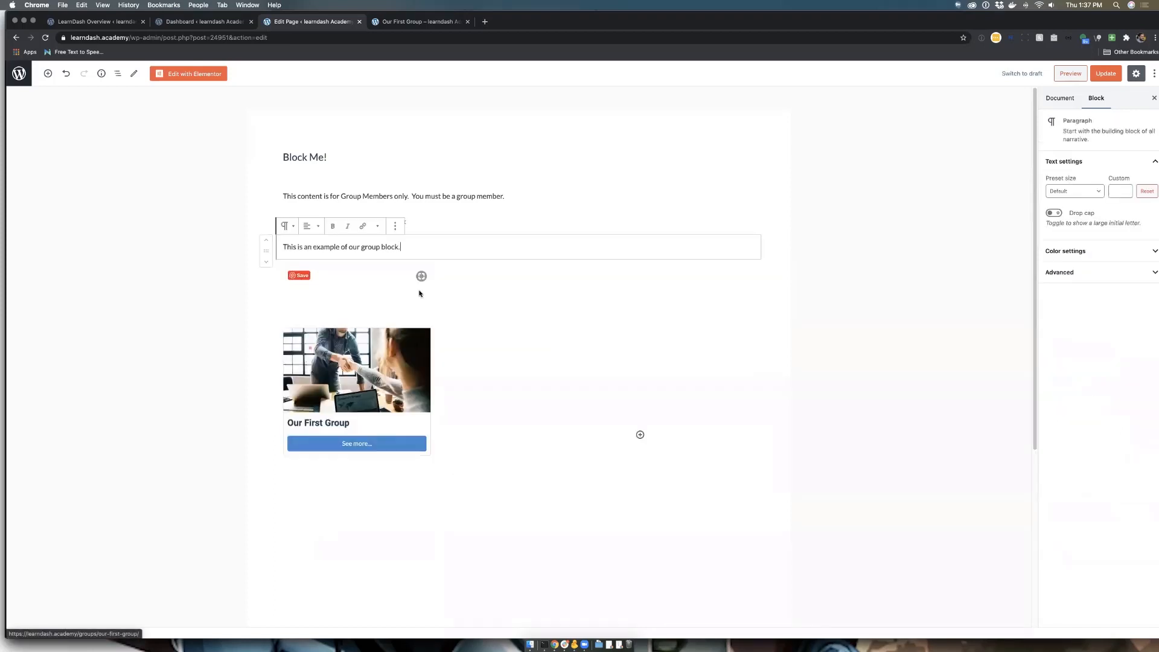
{"action": "left_click", "coordinate": [536, 333]}
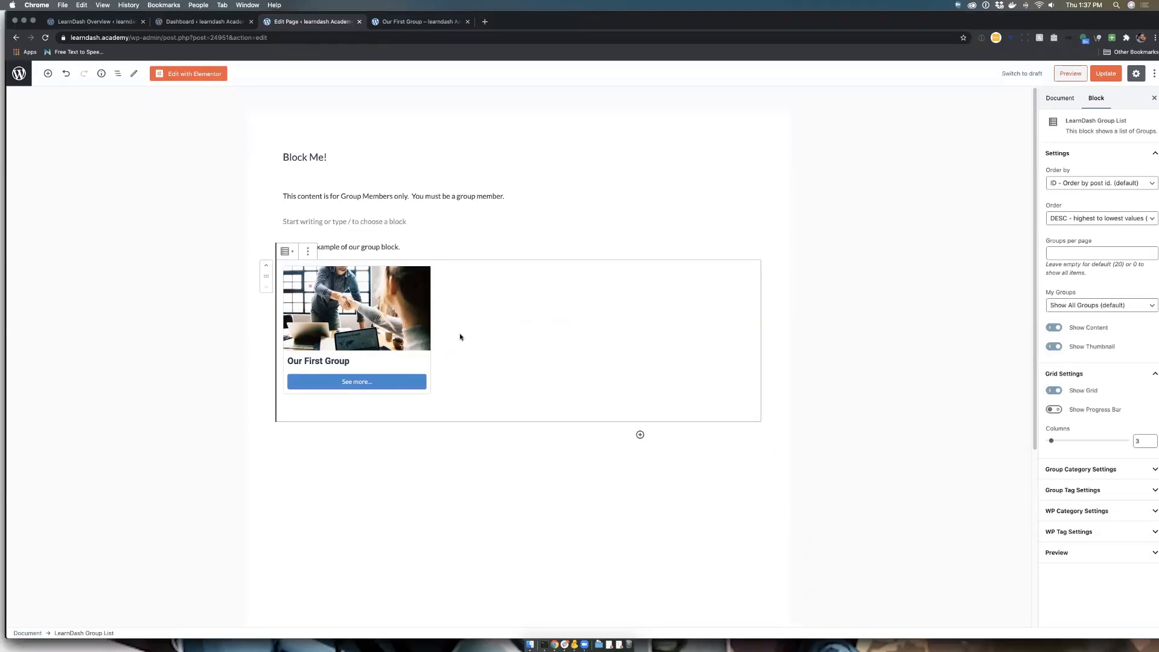
{"action": "left_click", "coordinate": [1105, 73]}
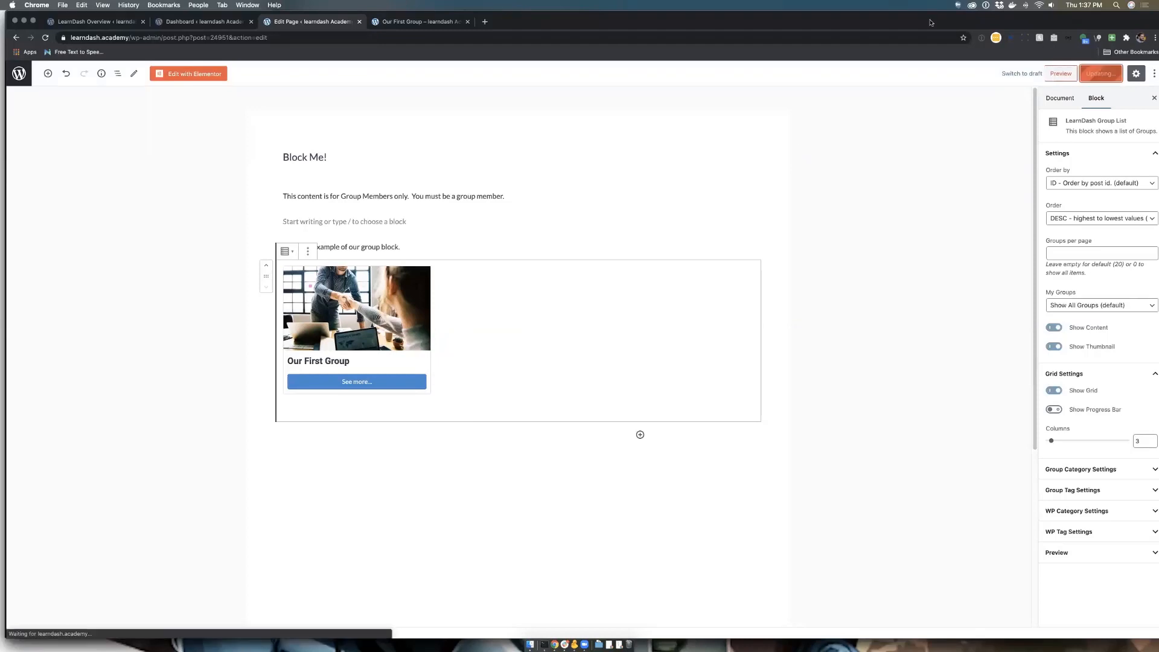
Switch to the presentation window and go through the slides to Protecting Non Course Content.
{"action": "left_click", "coordinate": [834, 21]}
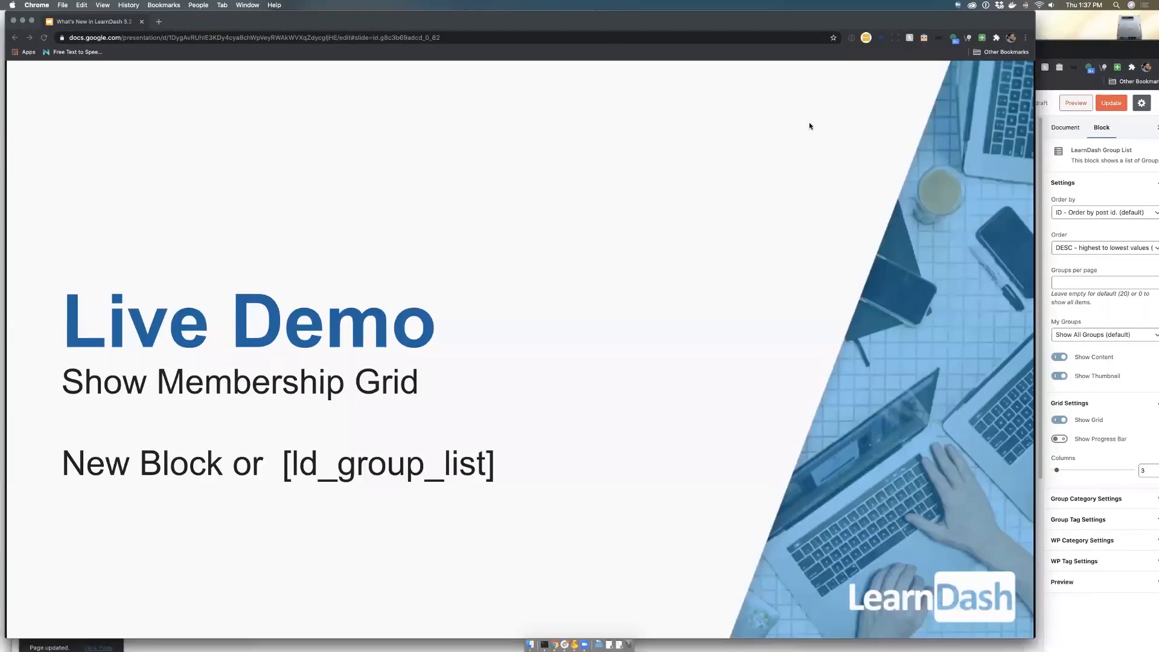
{"action": "key", "text": "Right"}
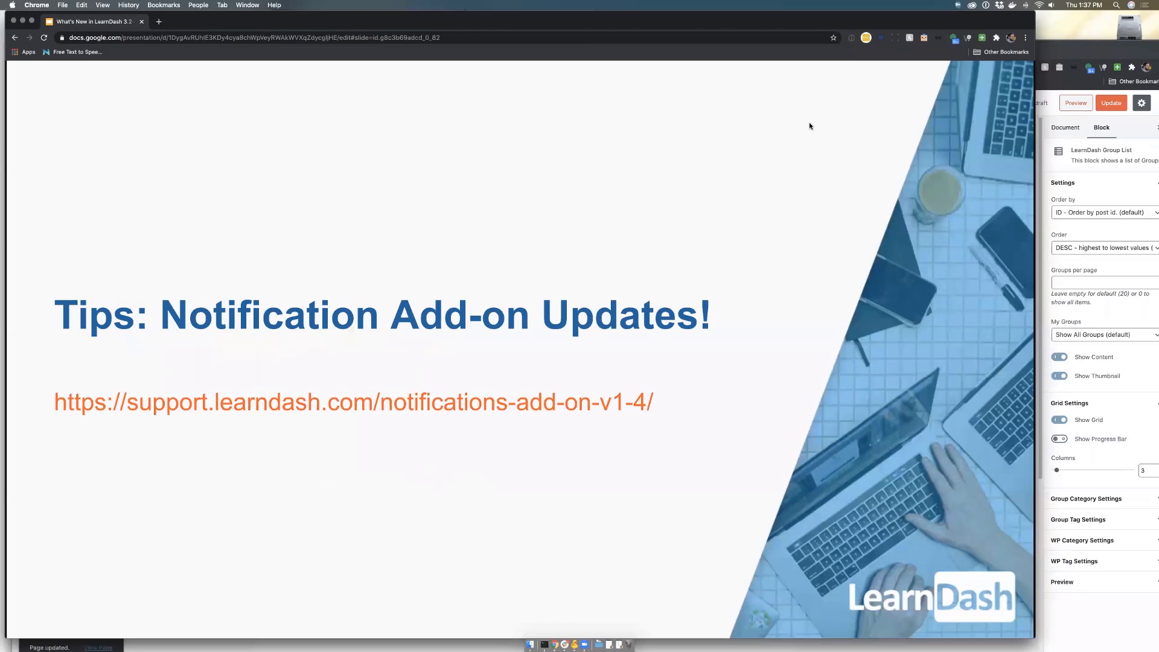
{"action": "key", "text": "Left"}
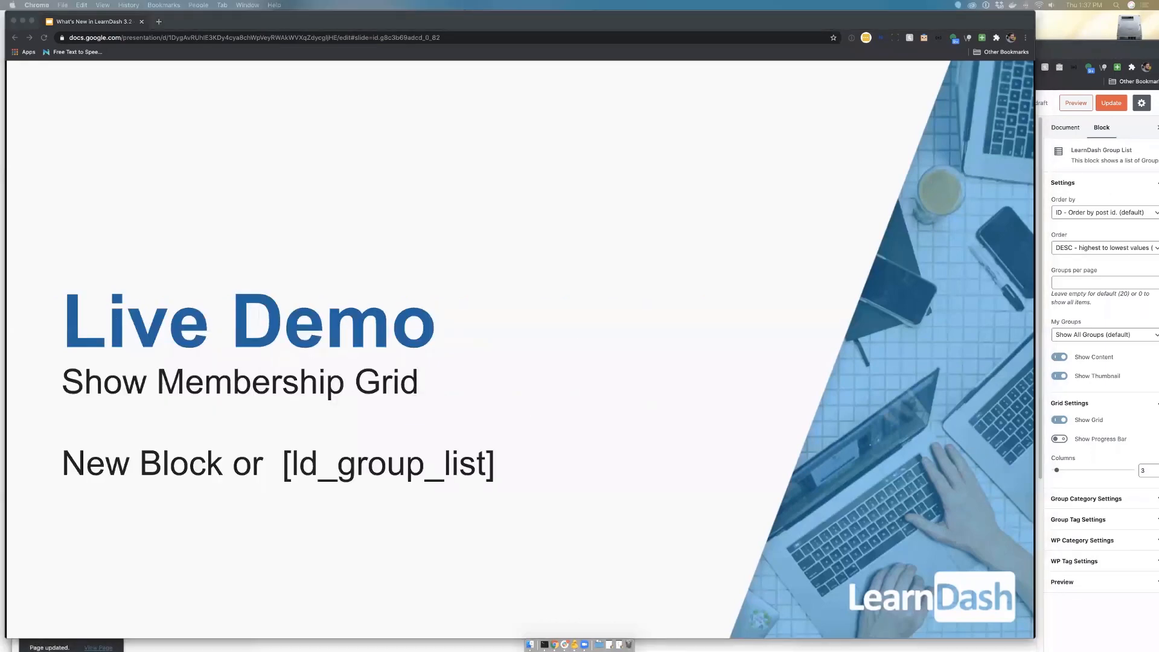
{"action": "key", "text": "Right"}
{"action": "key", "text": "Left"}
{"action": "key", "text": "Right"}
{"action": "key", "text": "Right"}
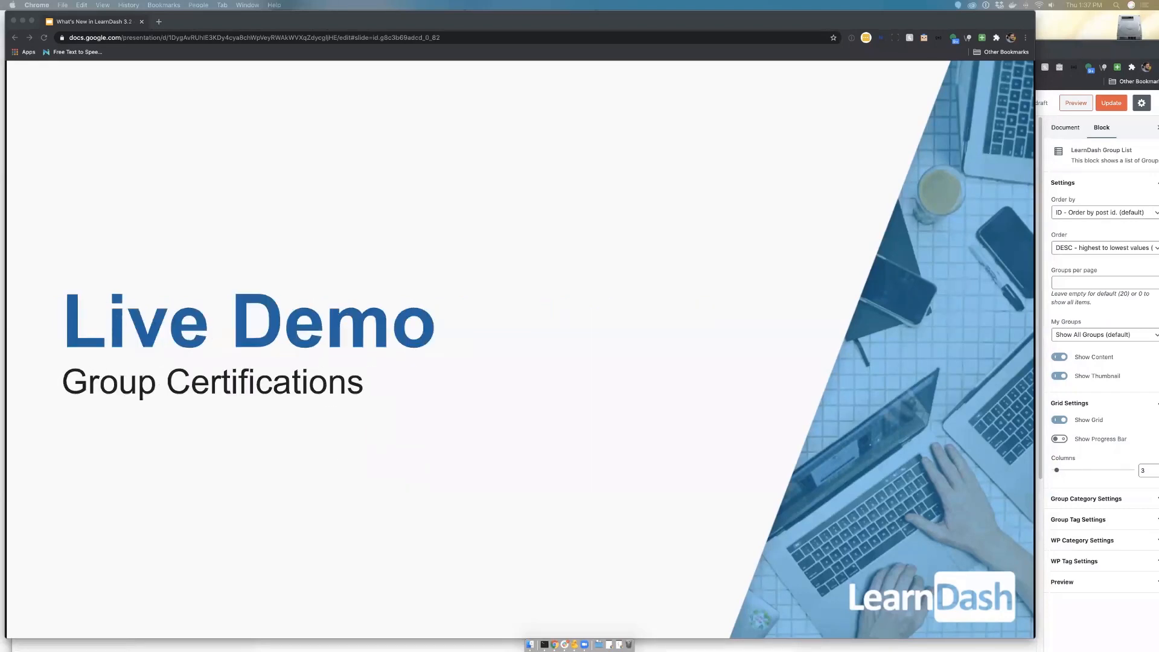
{"action": "key", "text": "Right"}
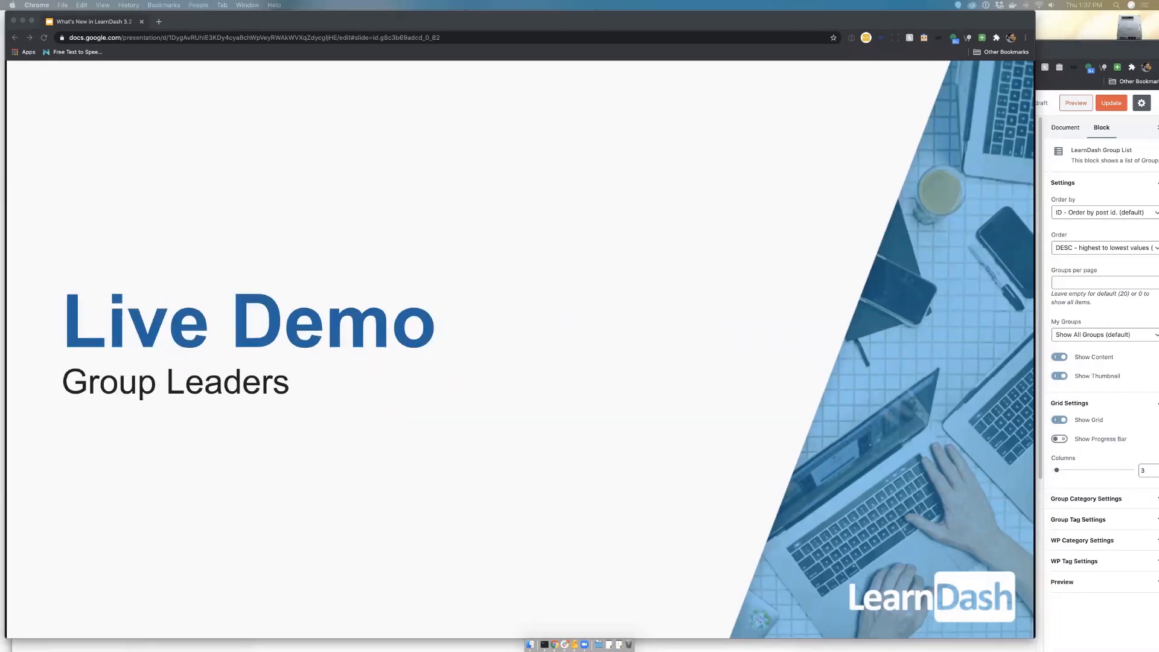
{"action": "key", "text": "Right"}
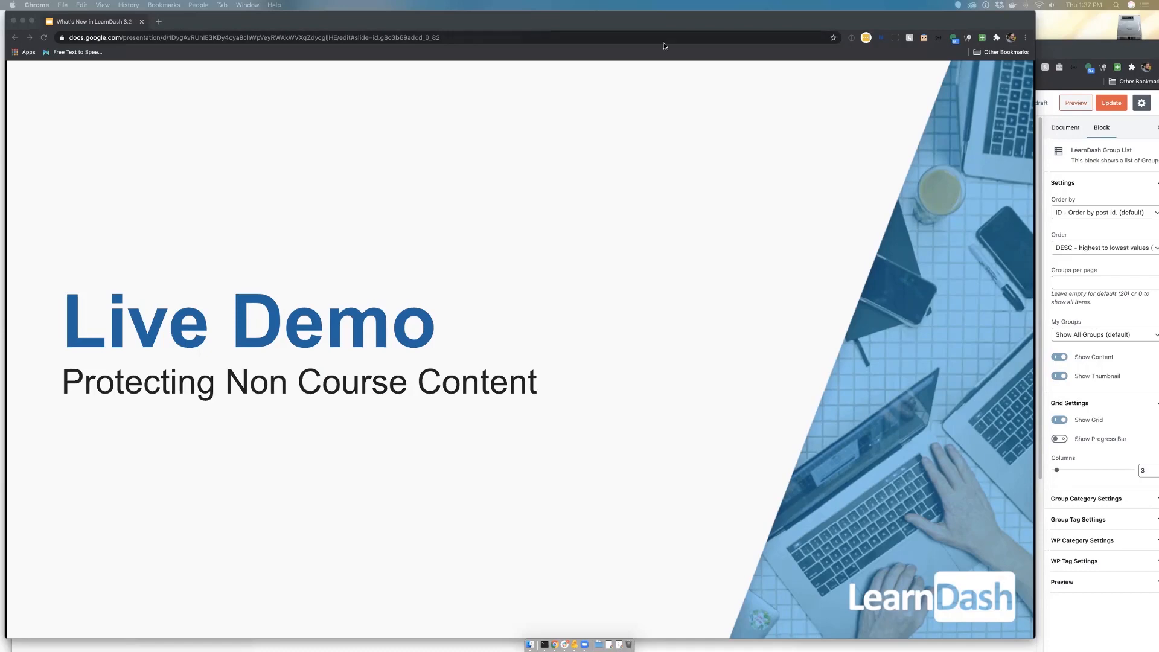
Return to the site window, check the Our First Group page, and reload the suspended WordPress Dashboard.
{"action": "left_click", "coordinate": [1116, 187]}
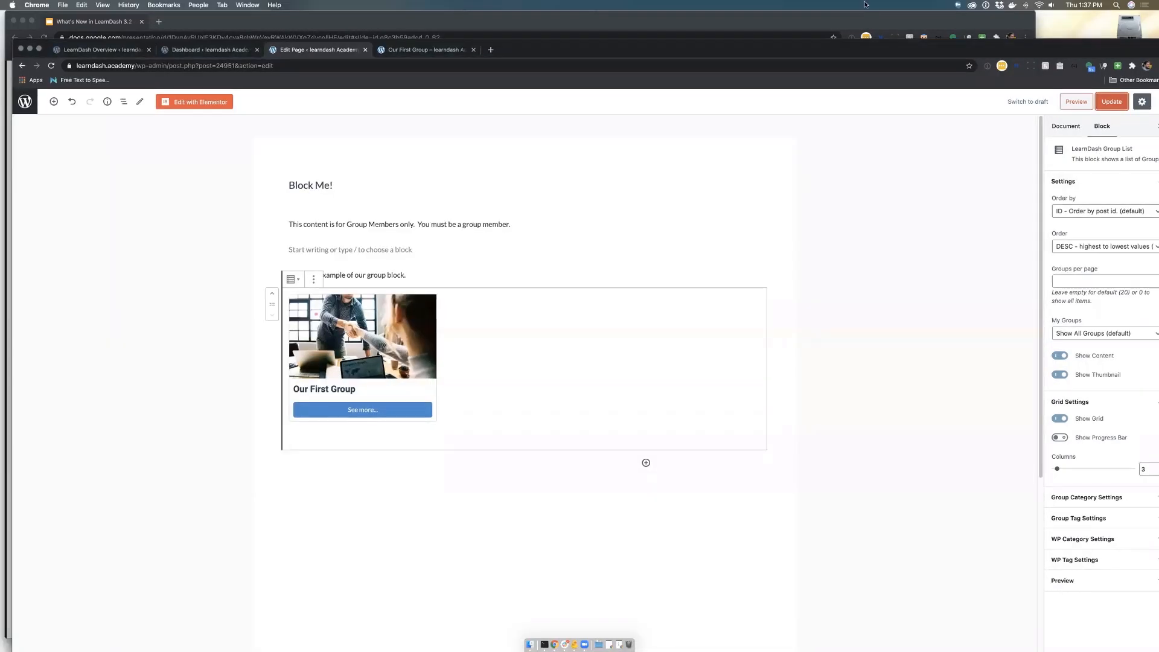
{"action": "left_click_drag", "start_coordinate": [522, 48], "coordinate": [510, 4]}
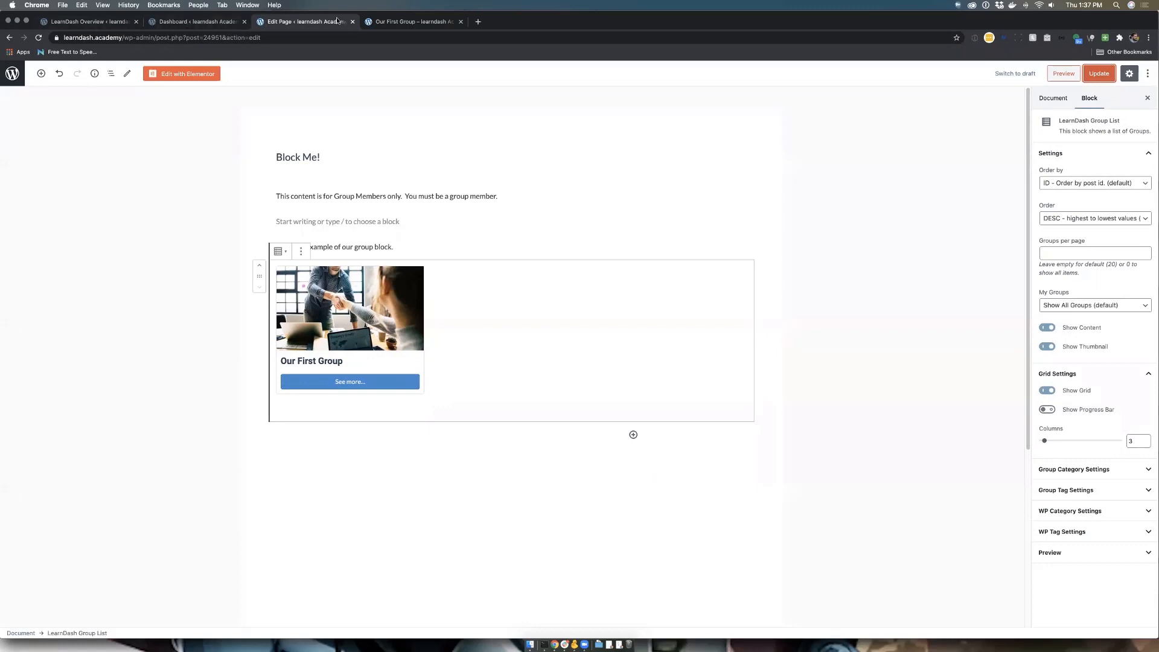
{"action": "left_click", "coordinate": [391, 21]}
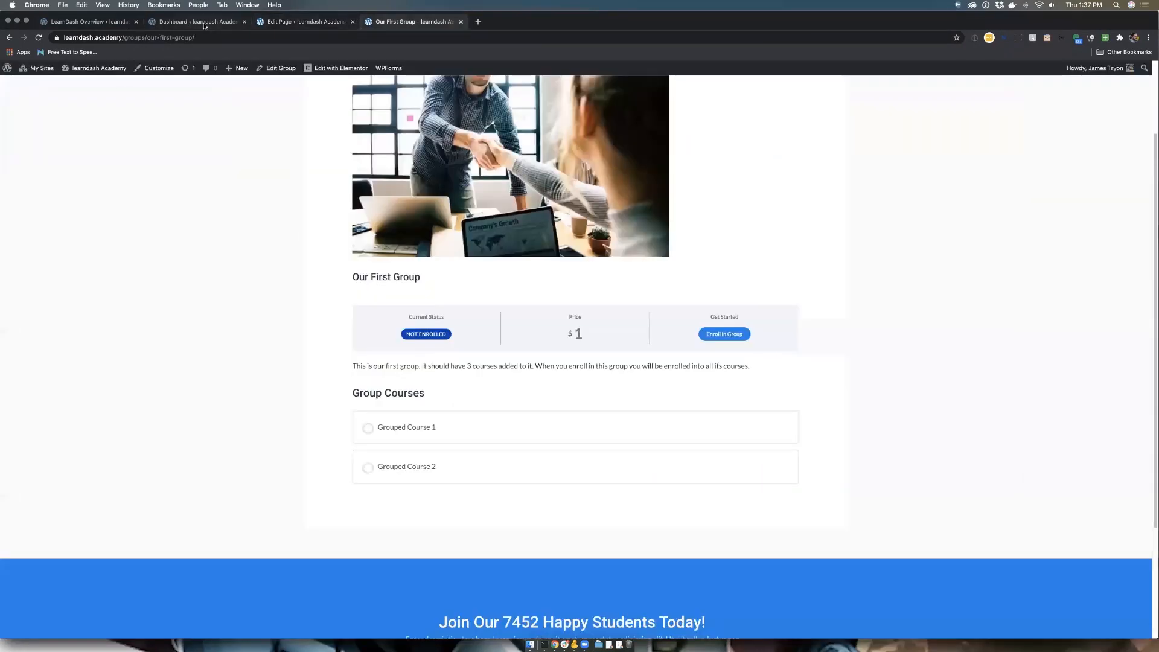
{"action": "left_click", "coordinate": [204, 23]}
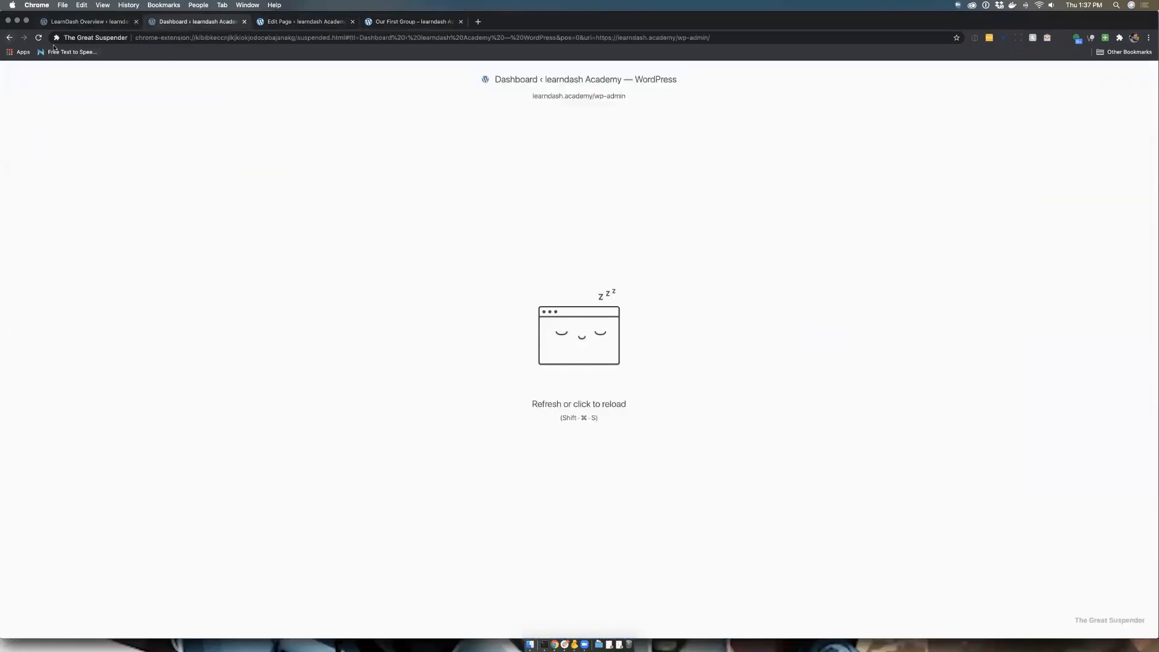
{"action": "left_click", "coordinate": [552, 97]}
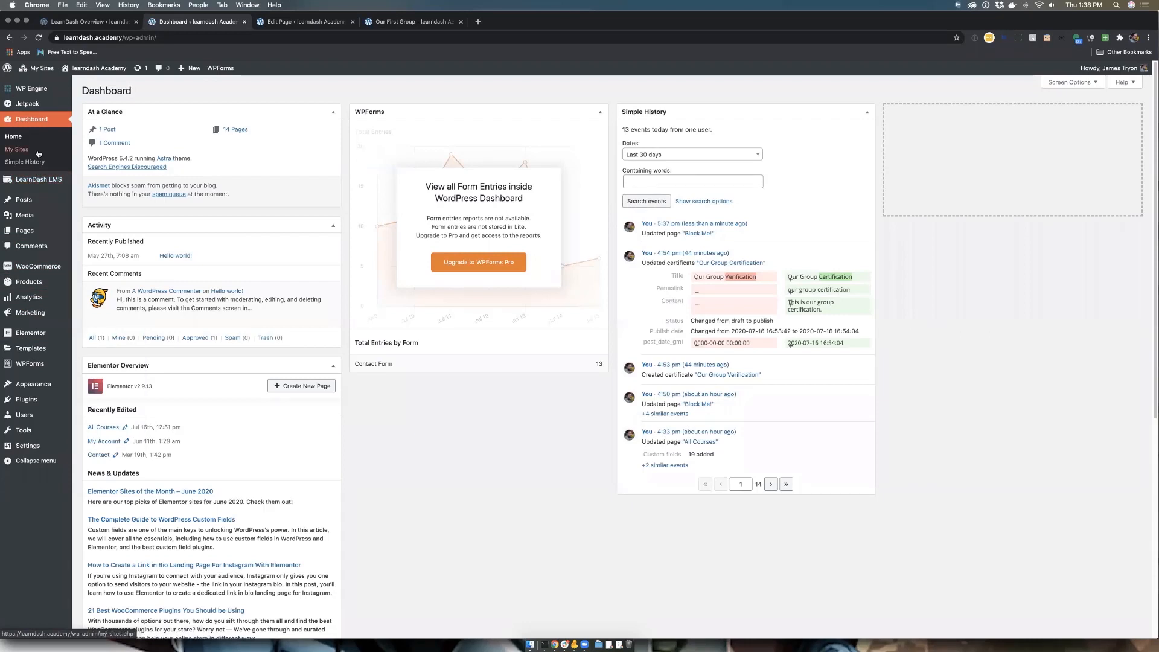
Open the LearnDash Groups settings and go to the Group Content Protection section.
{"action": "mouse_move", "coordinate": [60, 179]}
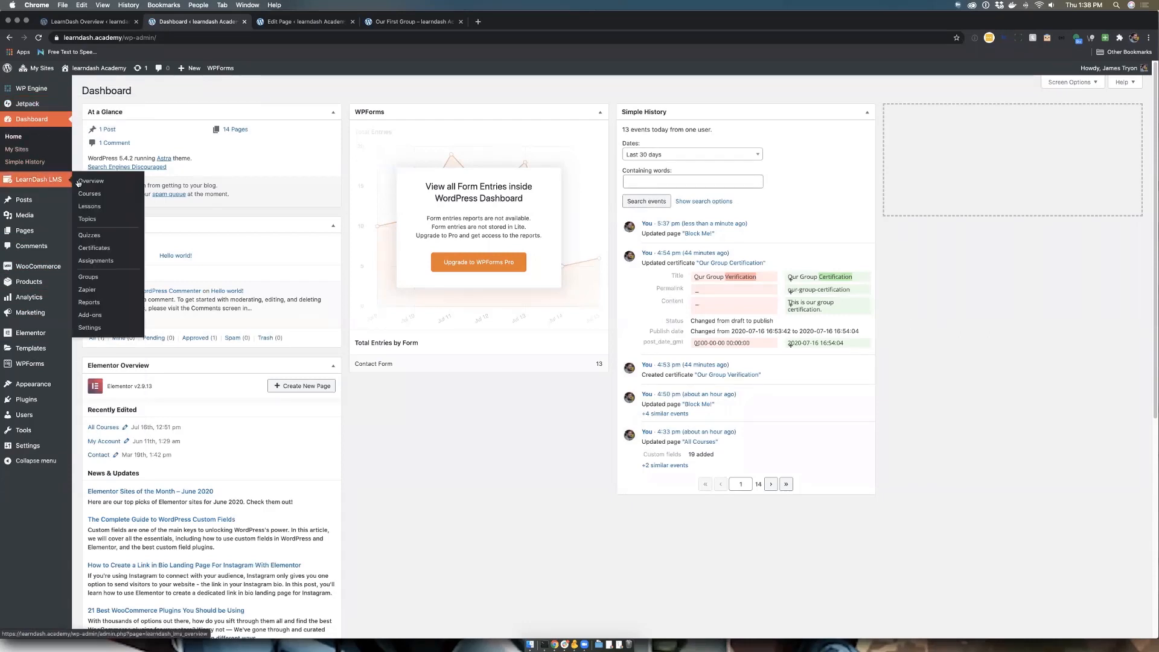
{"action": "left_click", "coordinate": [116, 272]}
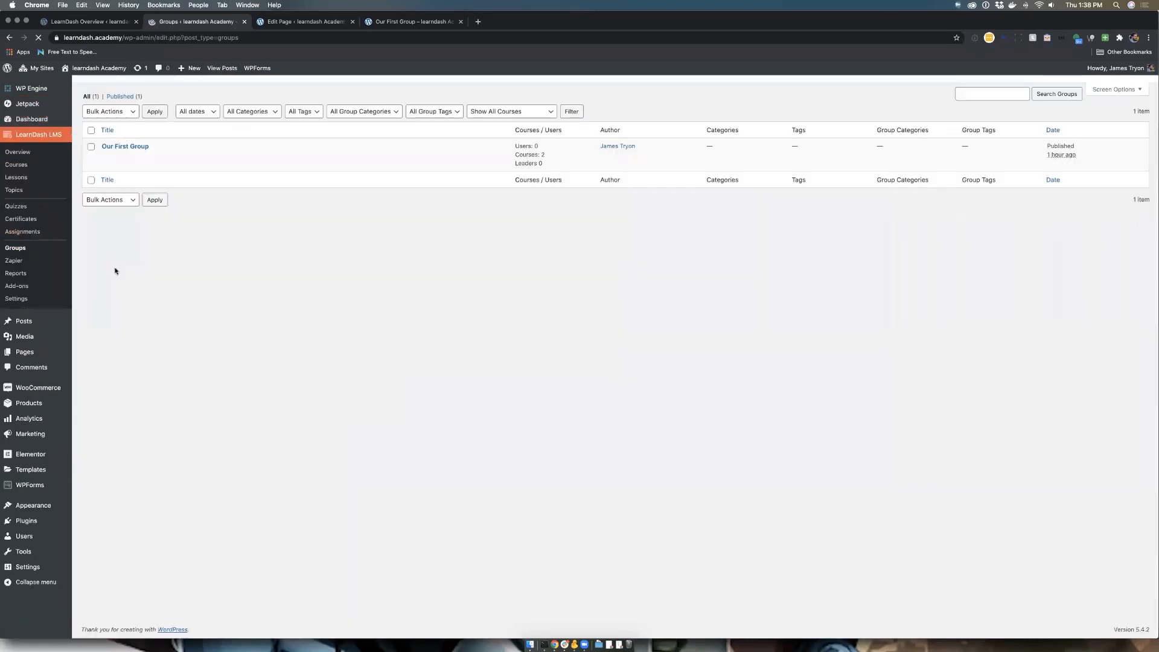
{"action": "left_click", "coordinate": [145, 122]}
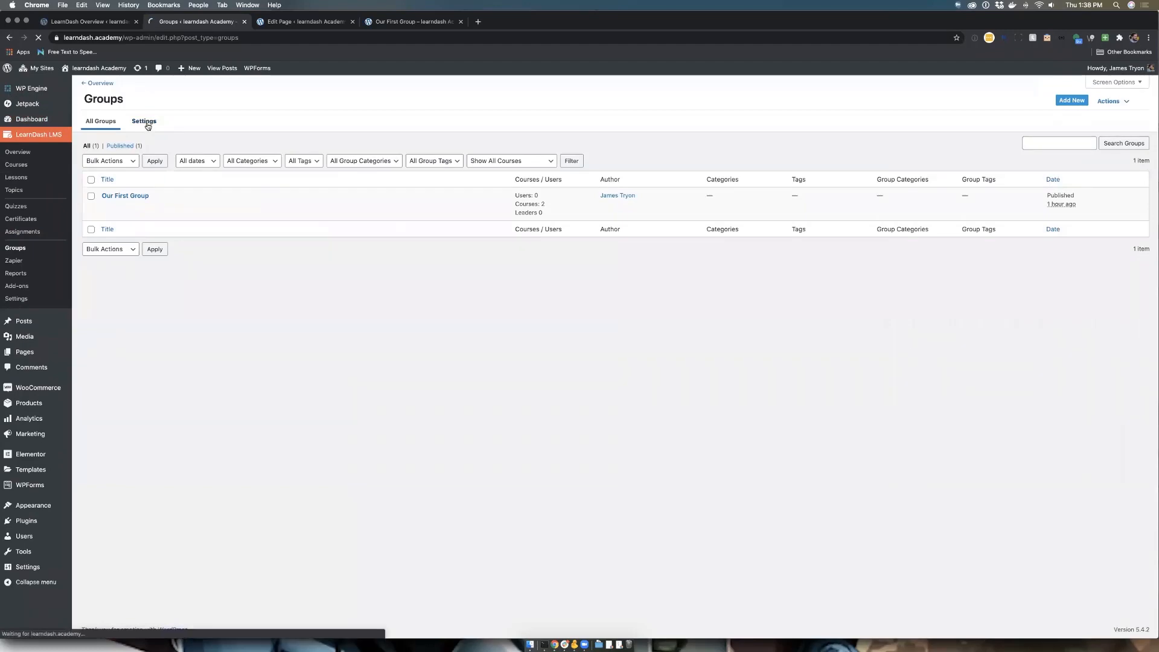
{"action": "scroll", "coordinate": [310, 339], "scroll_direction": "down", "scroll_amount": 2}
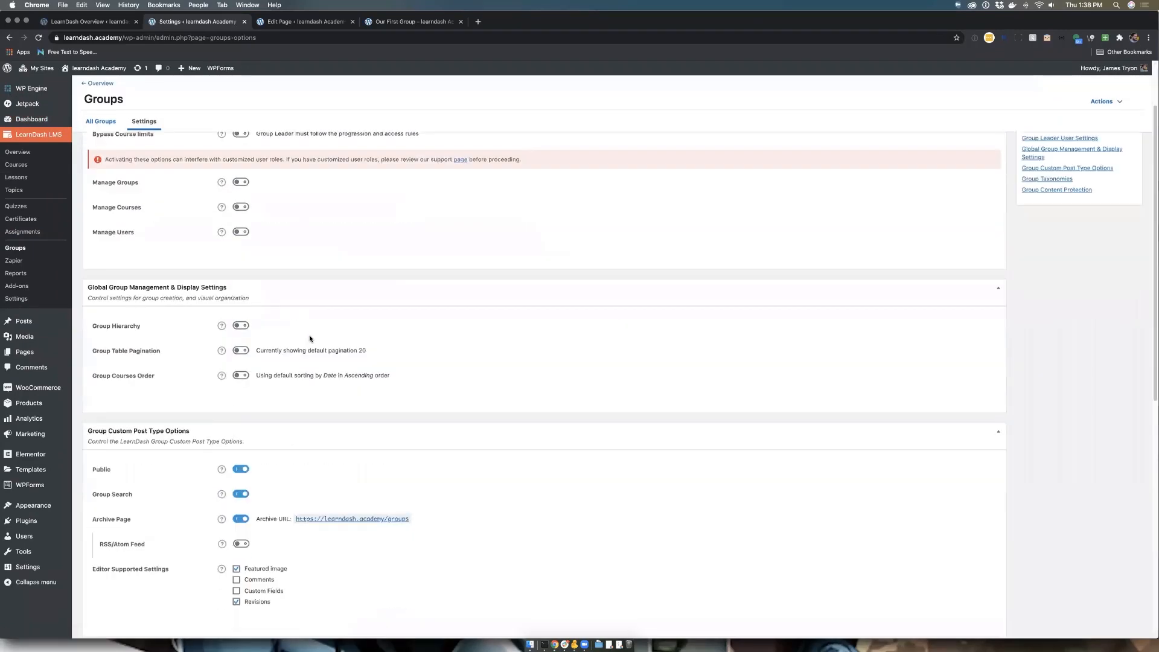
{"action": "scroll", "coordinate": [310, 339], "scroll_direction": "down", "scroll_amount": 10}
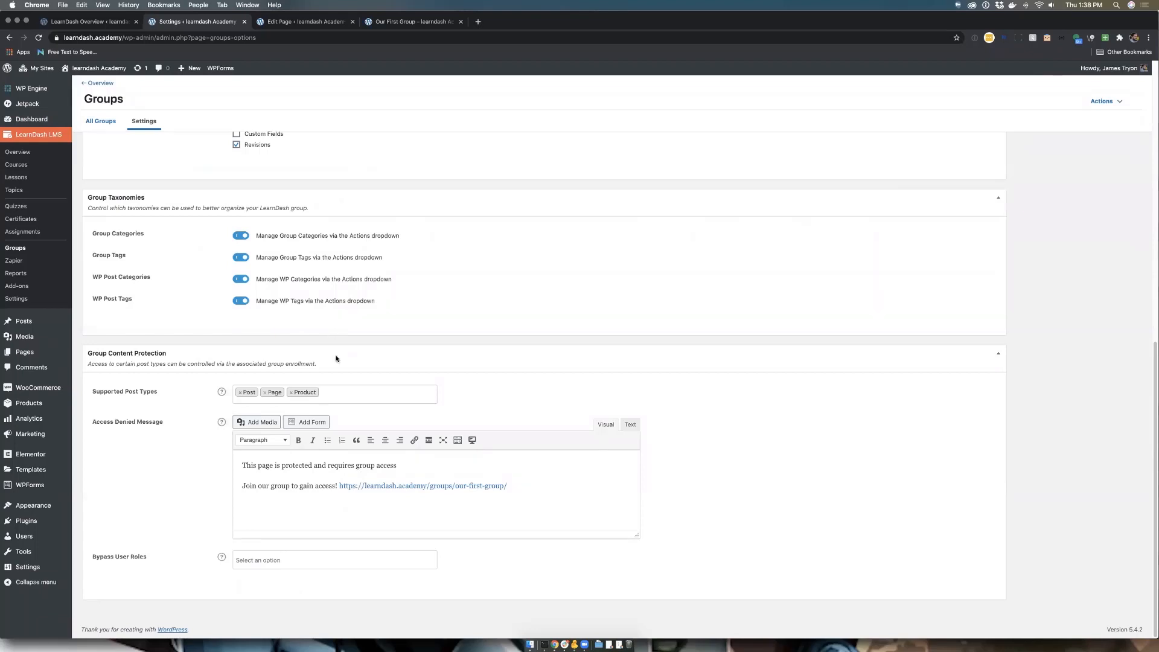
Examine the Supported Post Types and Bypass User Roles options under Group Content Protection, then return to the start of the settings.
{"action": "left_click", "coordinate": [341, 390]}
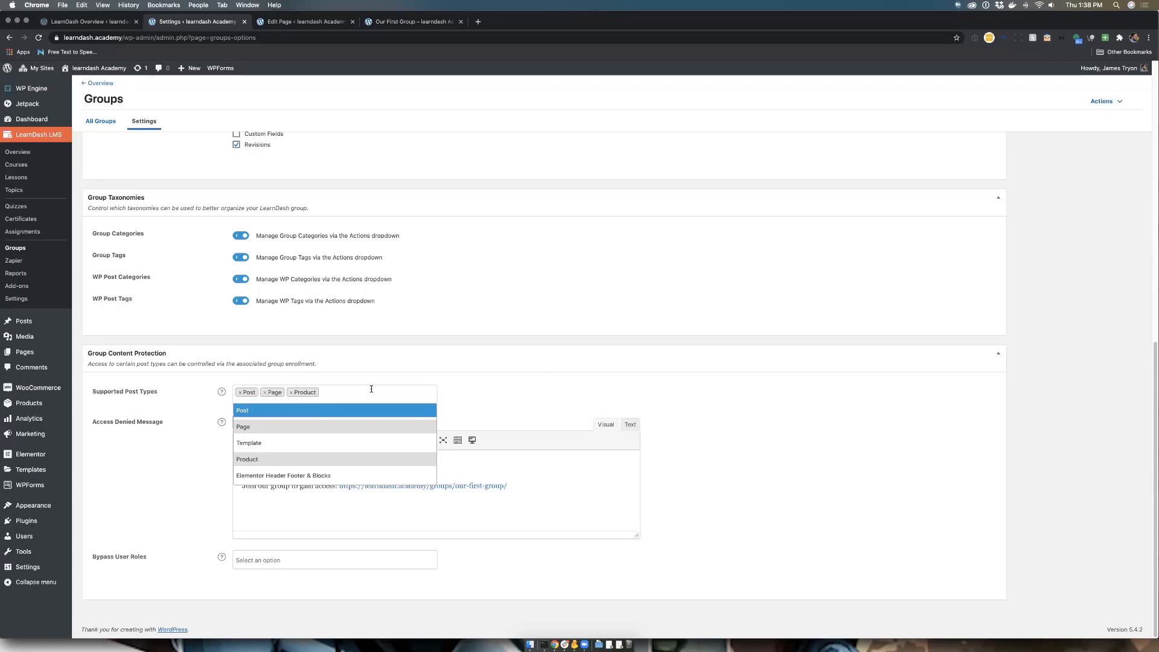
{"action": "left_click", "coordinate": [470, 400]}
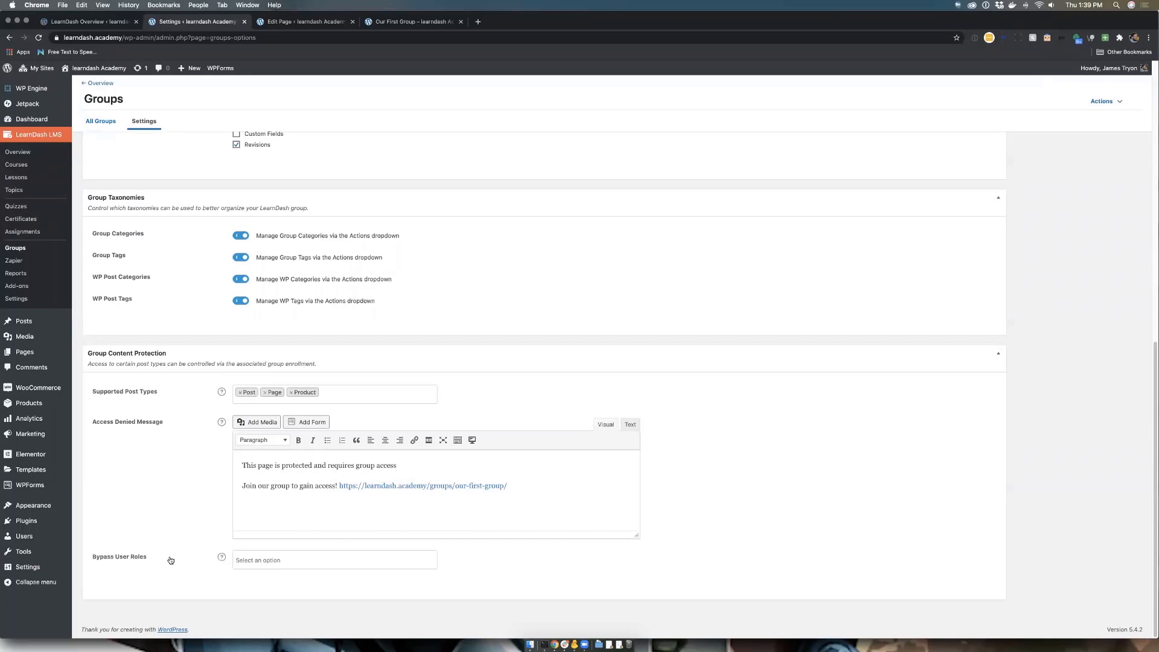
{"action": "left_click", "coordinate": [295, 560]}
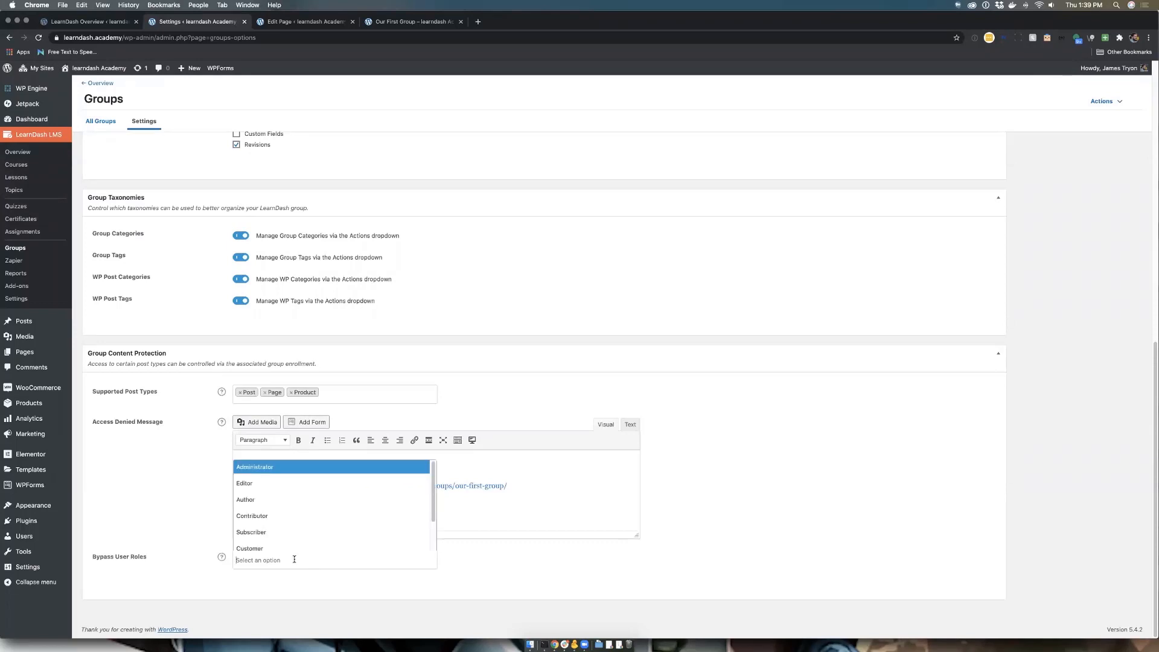
{"action": "scroll", "coordinate": [306, 539], "scroll_direction": "down", "scroll_amount": 2}
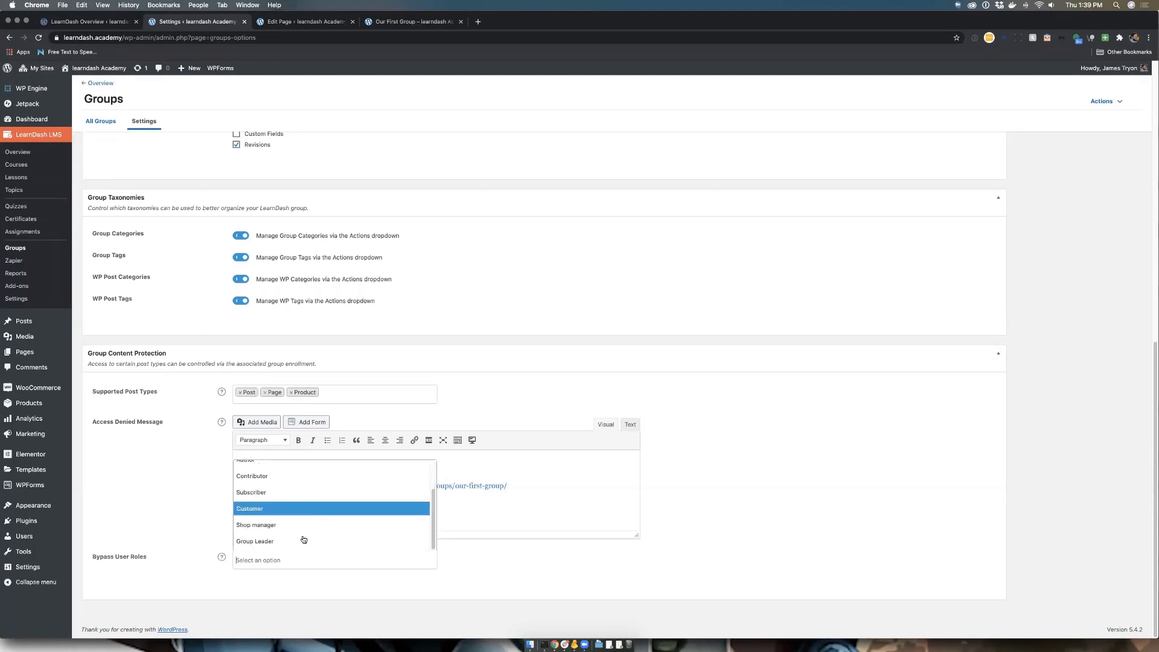
{"action": "left_click", "coordinate": [202, 581]}
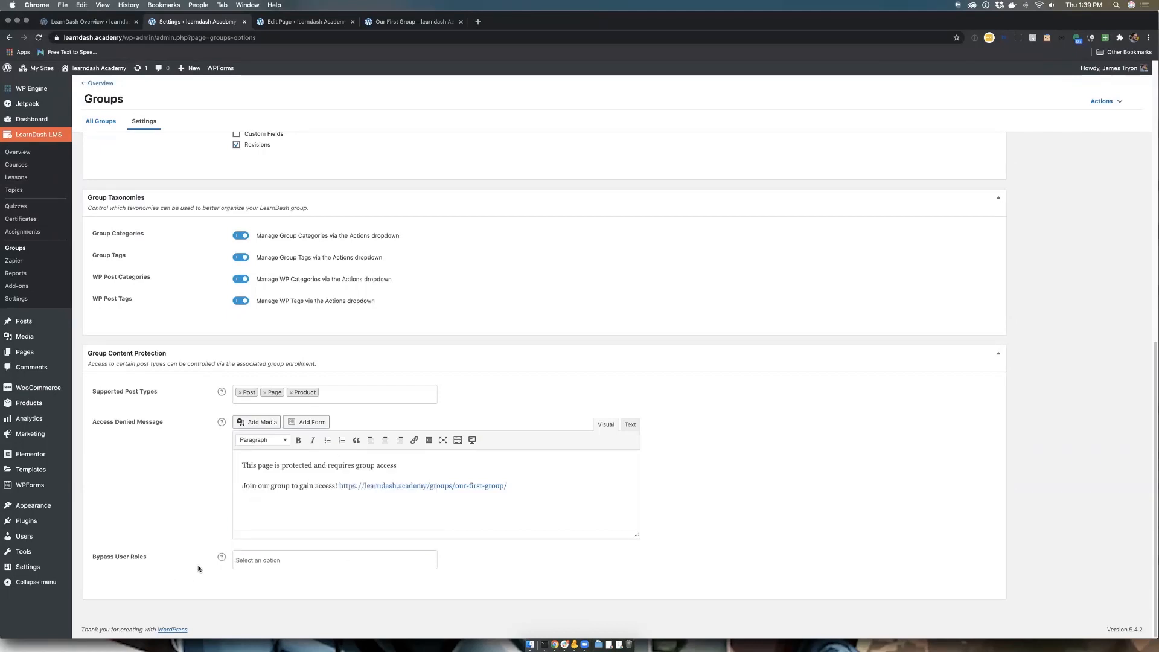
{"action": "scroll", "coordinate": [339, 505], "scroll_direction": "up", "scroll_amount": 5}
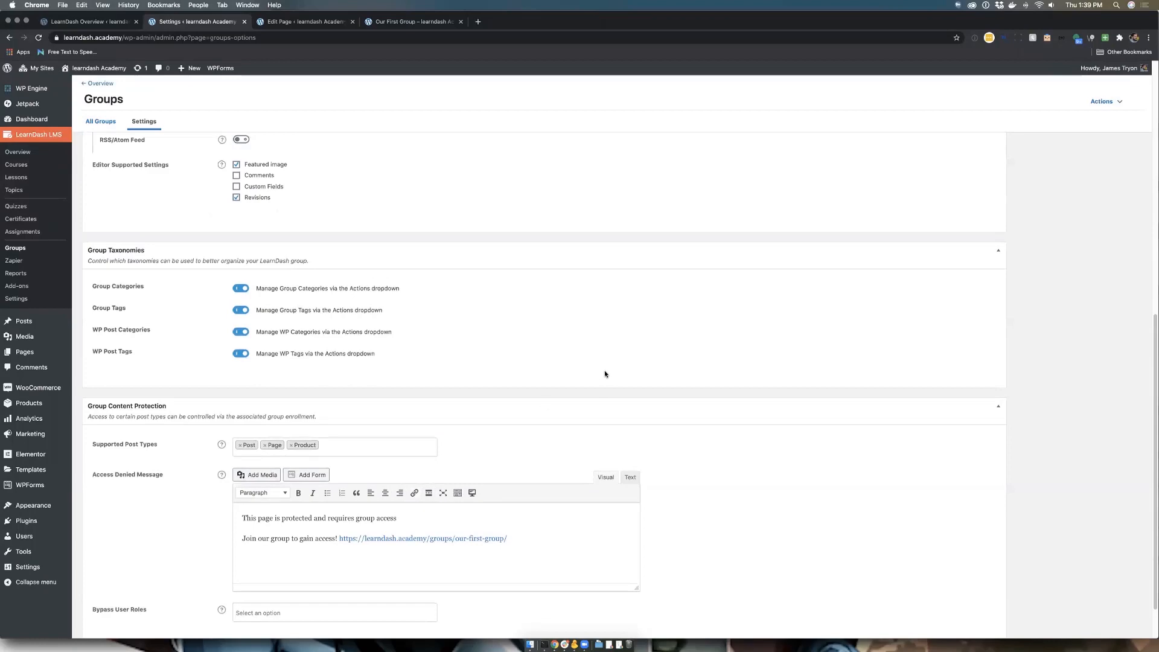
{"action": "scroll", "coordinate": [466, 470], "scroll_direction": "up", "scroll_amount": 7}
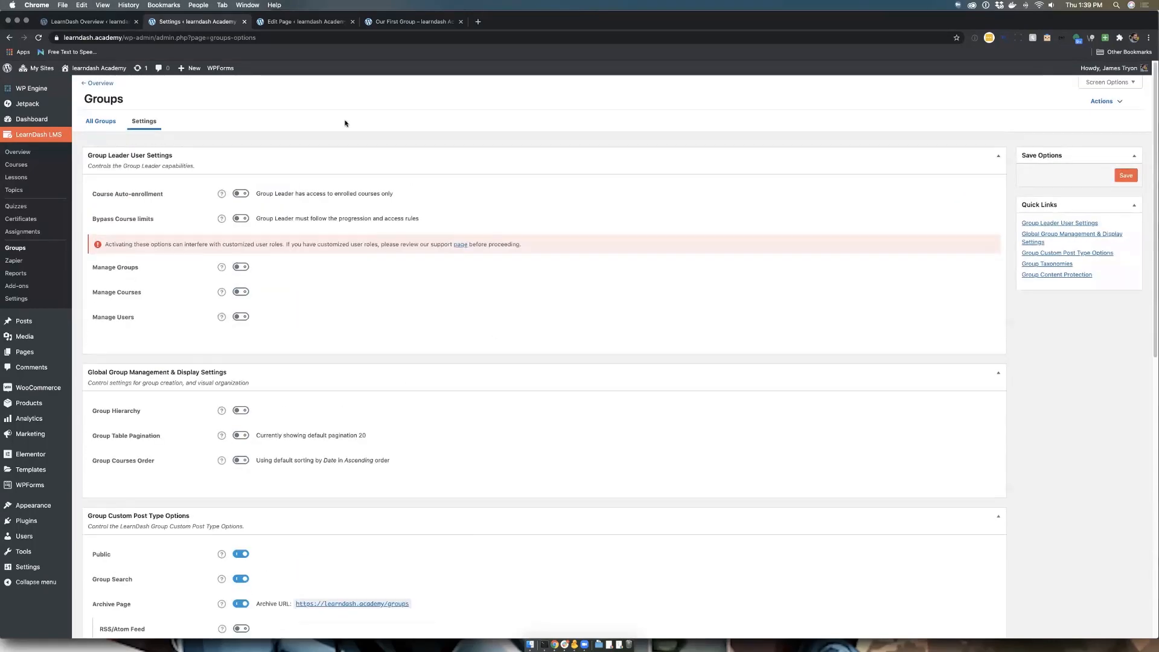
Switch to the Block Me! page editor and go to its LearnDash Group Content Protection section.
{"action": "left_click", "coordinate": [400, 27]}
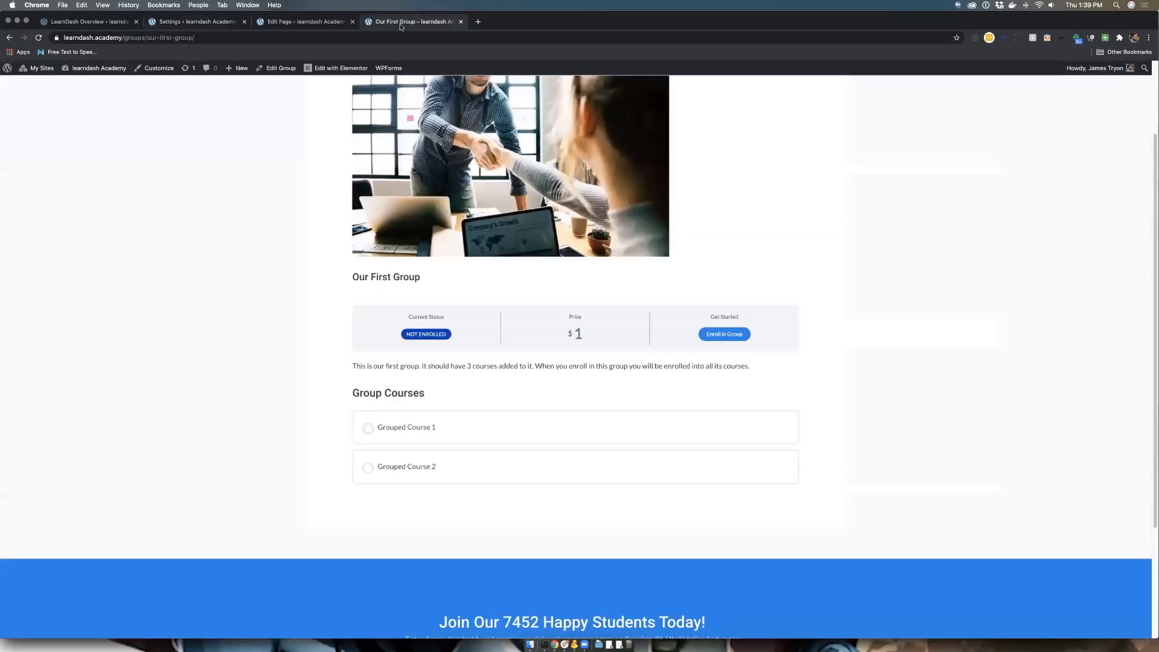
{"action": "left_click", "coordinate": [288, 22]}
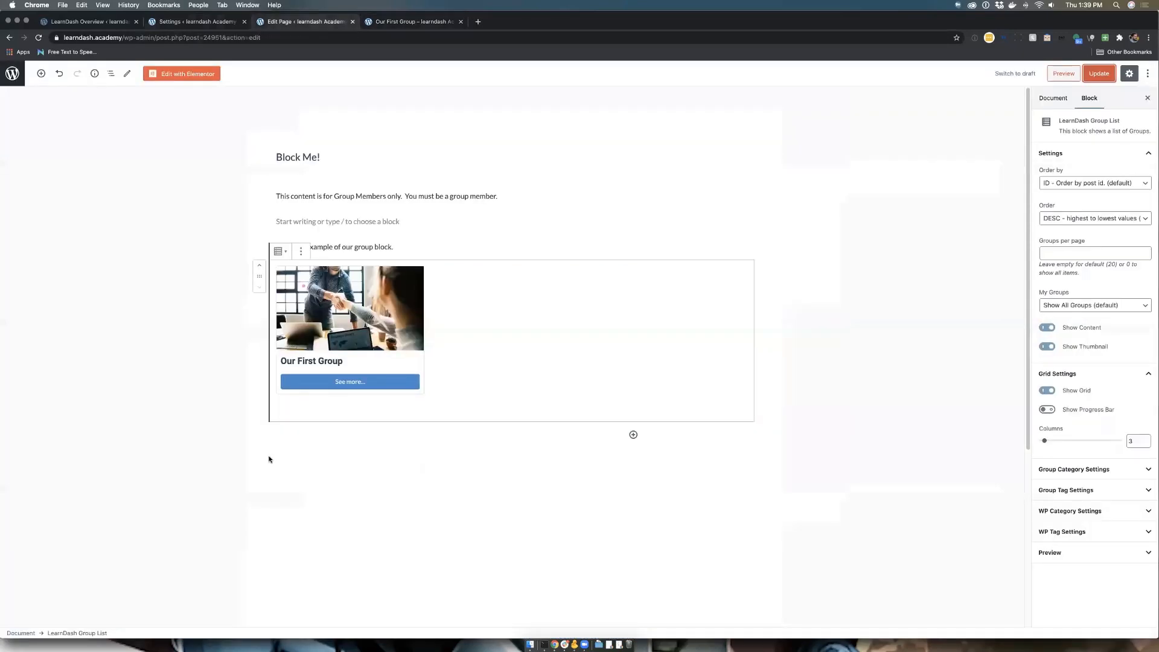
{"action": "scroll", "coordinate": [284, 447], "scroll_direction": "down", "scroll_amount": 5}
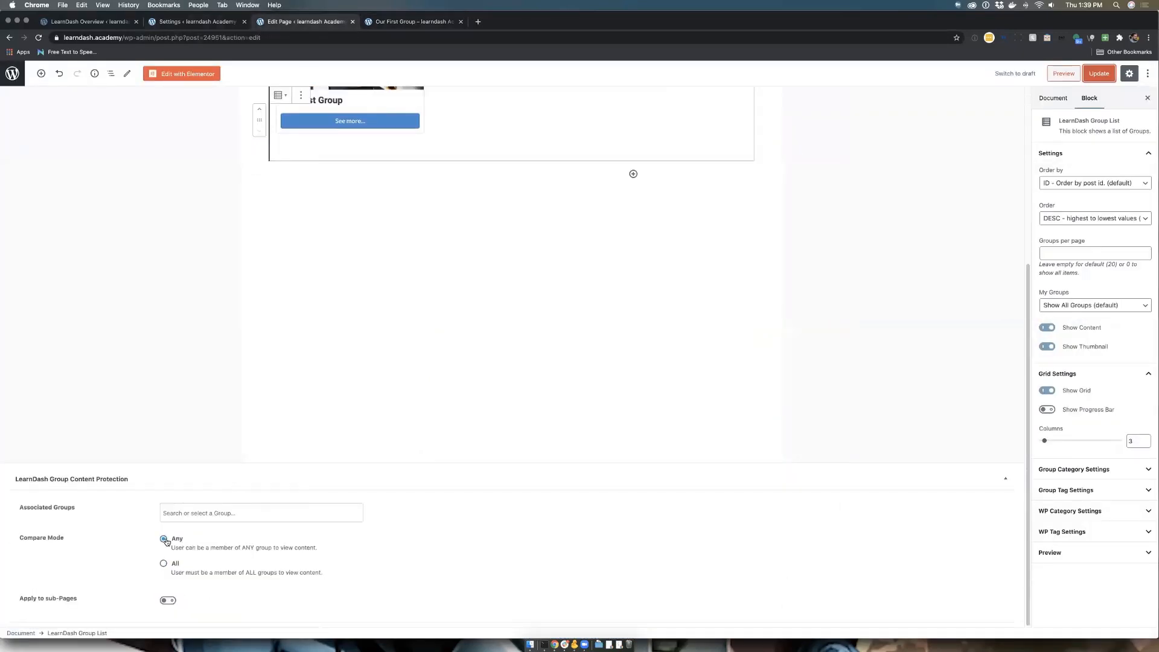
Open a new post in a separate tab and compare its Group Content Protection options with those of the Block Me! page.
{"action": "left_click", "coordinate": [43, 74]}
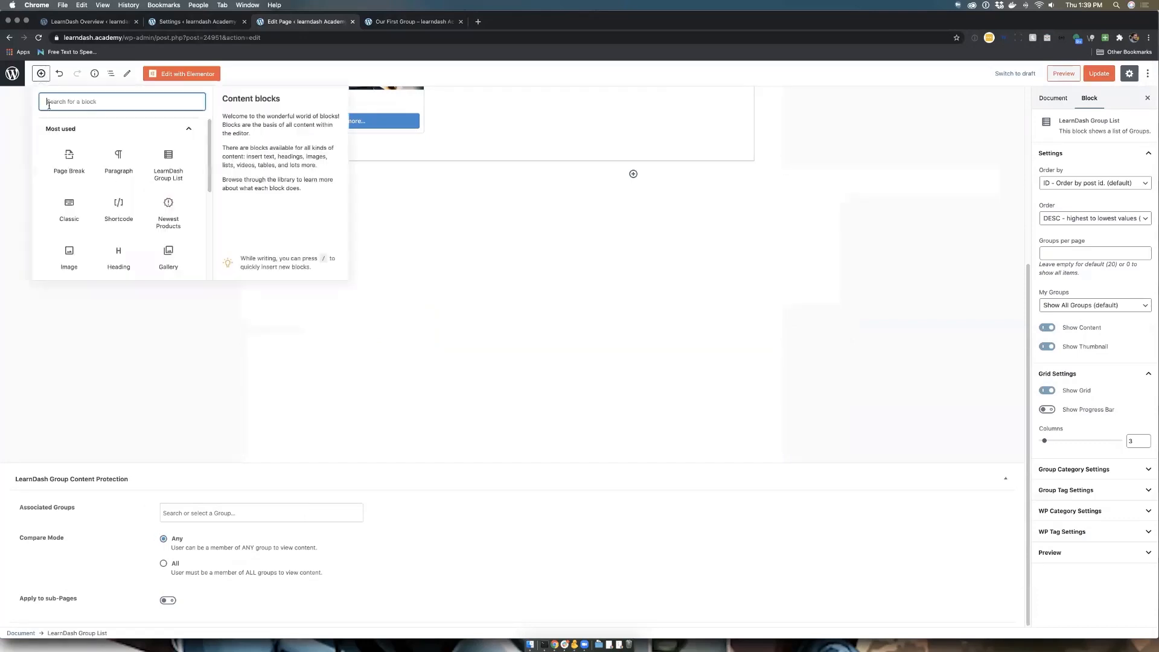
{"action": "left_click", "coordinate": [16, 75]}
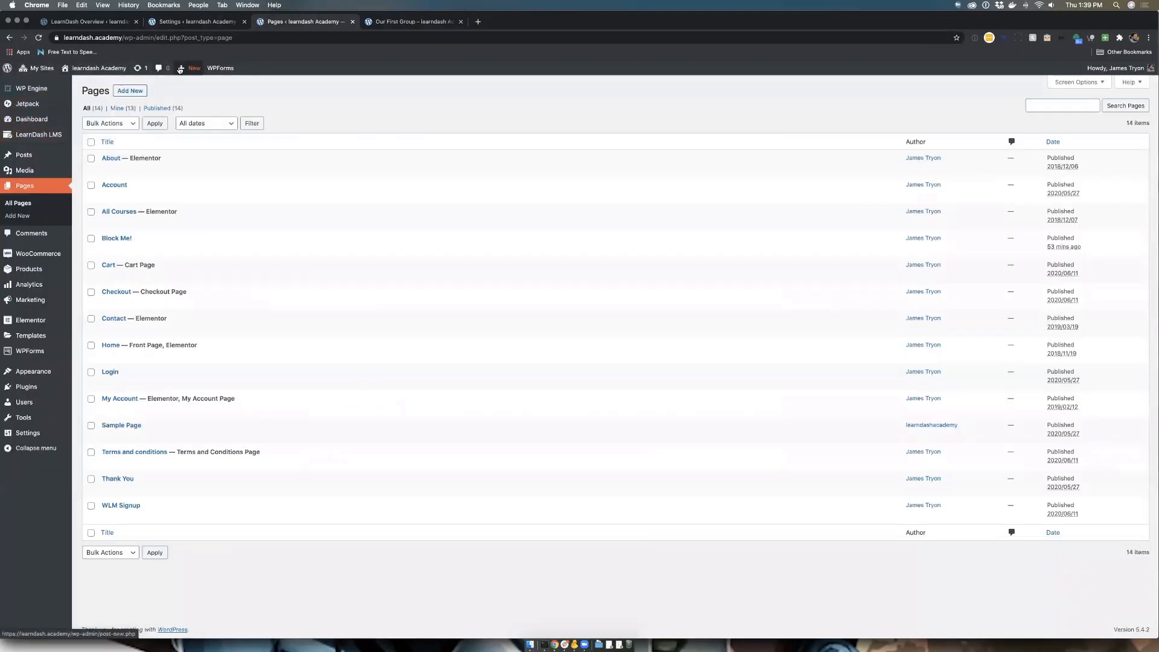
{"action": "left_click", "coordinate": [185, 86], "text": "super"}
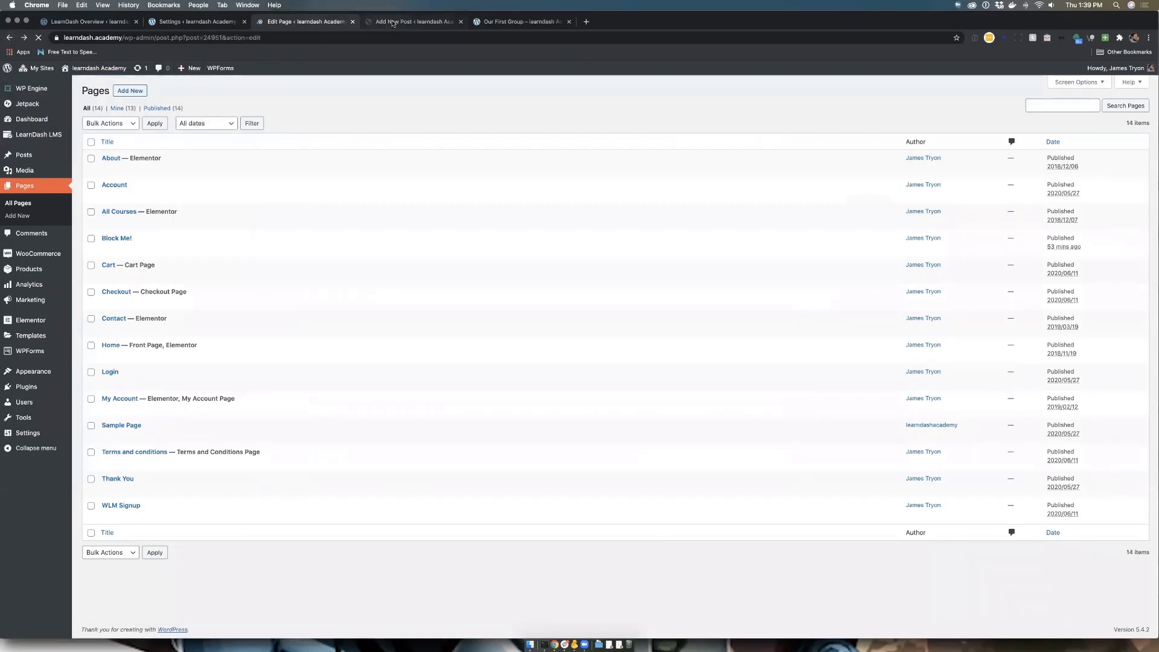
{"action": "scroll", "coordinate": [406, 257], "scroll_direction": "down", "scroll_amount": 4}
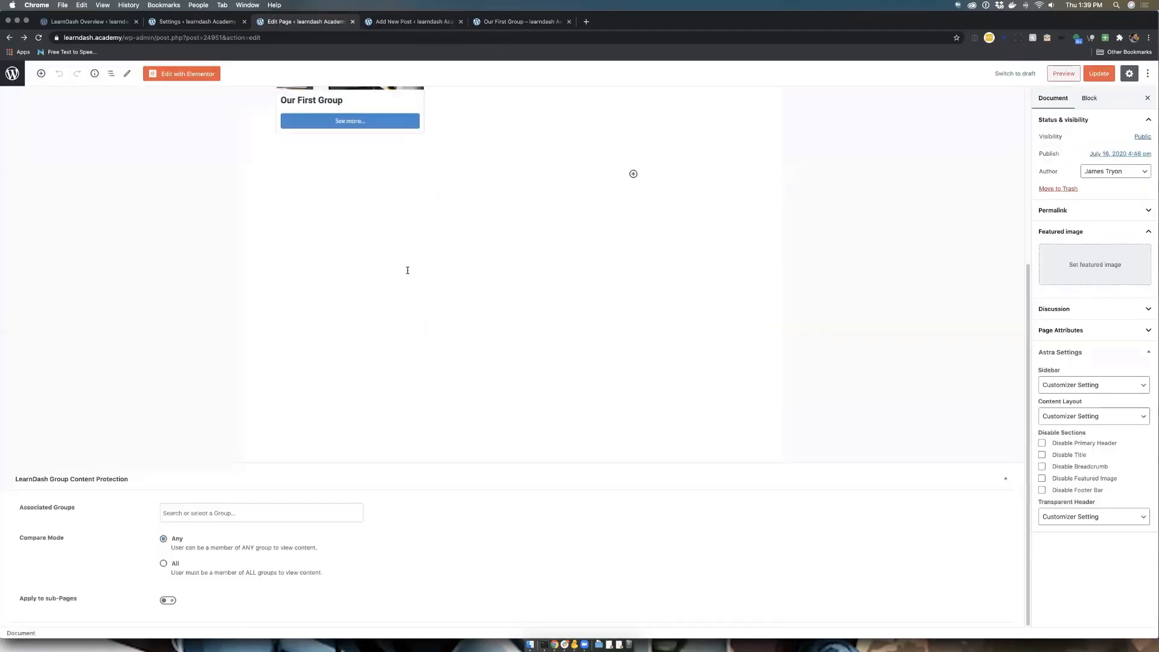
{"action": "left_click", "coordinate": [398, 21]}
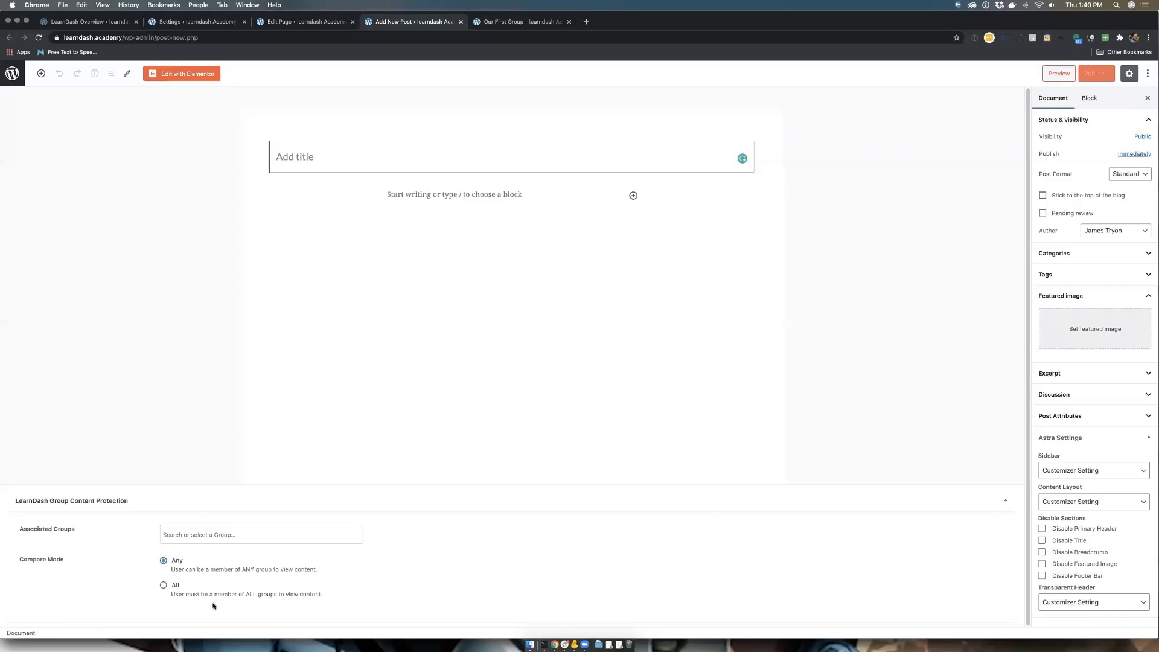
{"action": "left_click", "coordinate": [322, 24]}
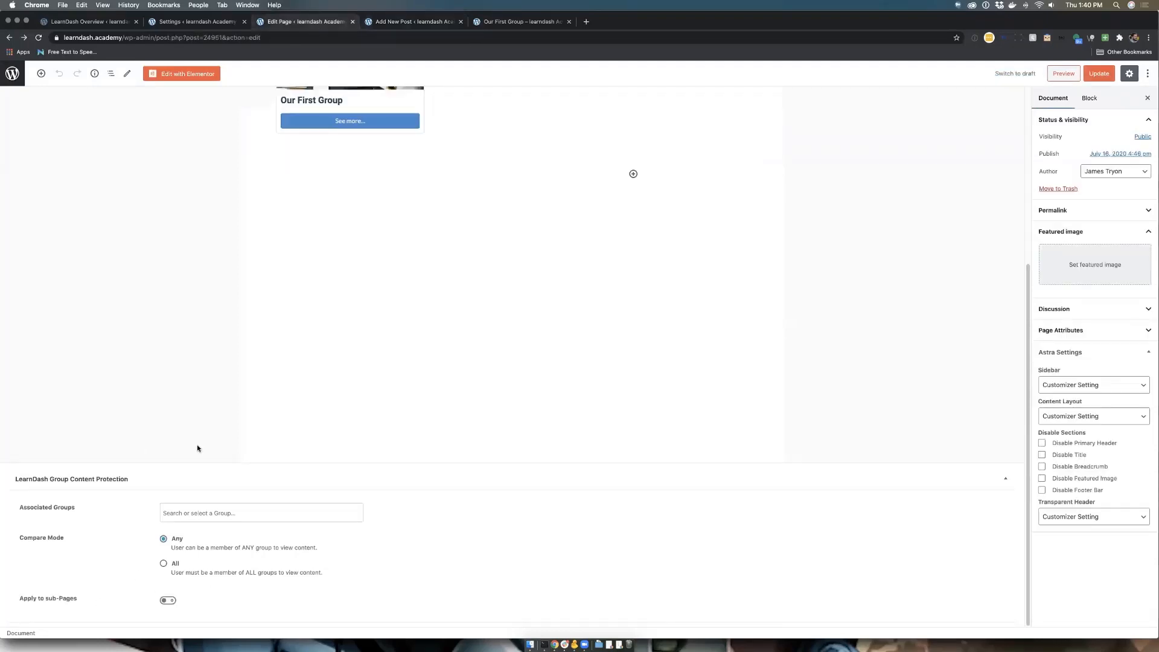
Turn on Apply to sub-Pages in the Block Me! page's content protection settings and update the page.
{"action": "left_click", "coordinate": [169, 602]}
{"action": "left_click", "coordinate": [169, 603]}
{"action": "left_click", "coordinate": [168, 603]}
{"action": "left_click", "coordinate": [1097, 74]}
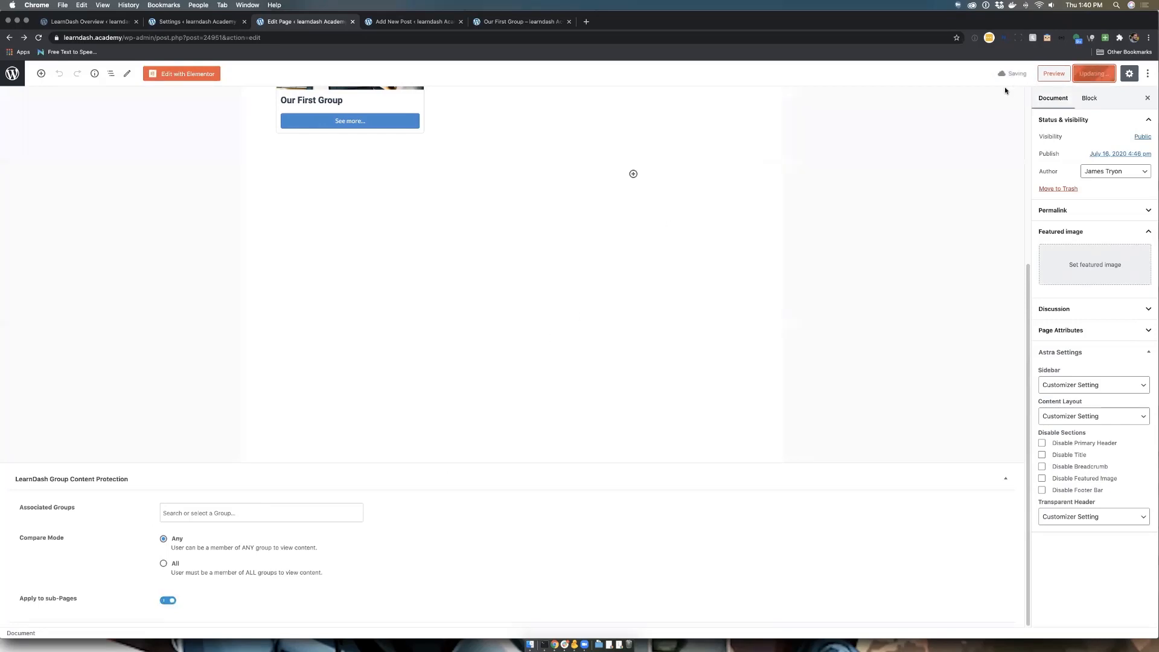
Look over the new post and Our First Group tabs, and open a preview of the Block Me! page.
{"action": "left_click", "coordinate": [408, 24]}
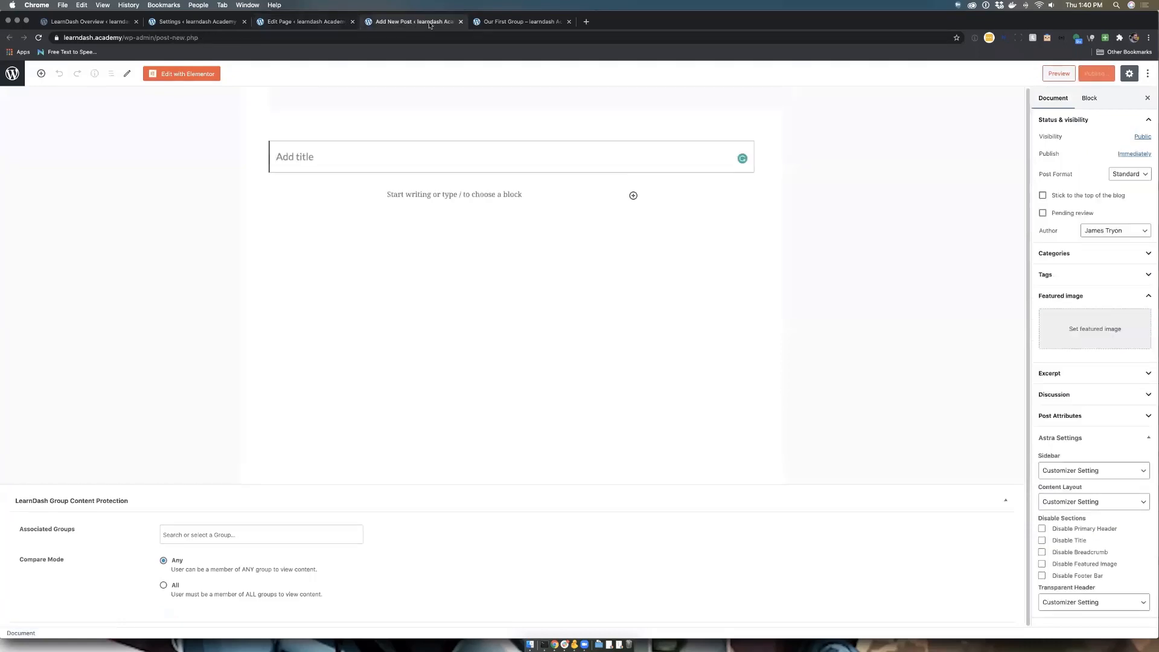
{"action": "left_click", "coordinate": [498, 24]}
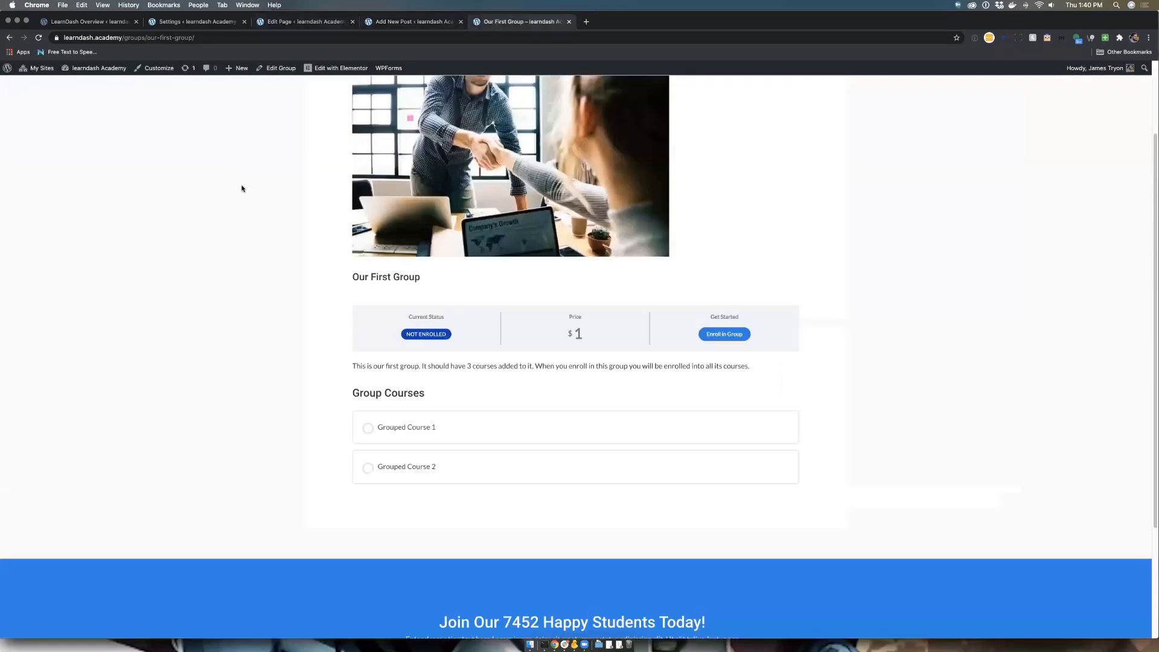
{"action": "scroll", "coordinate": [241, 187], "scroll_direction": "up", "scroll_amount": 2}
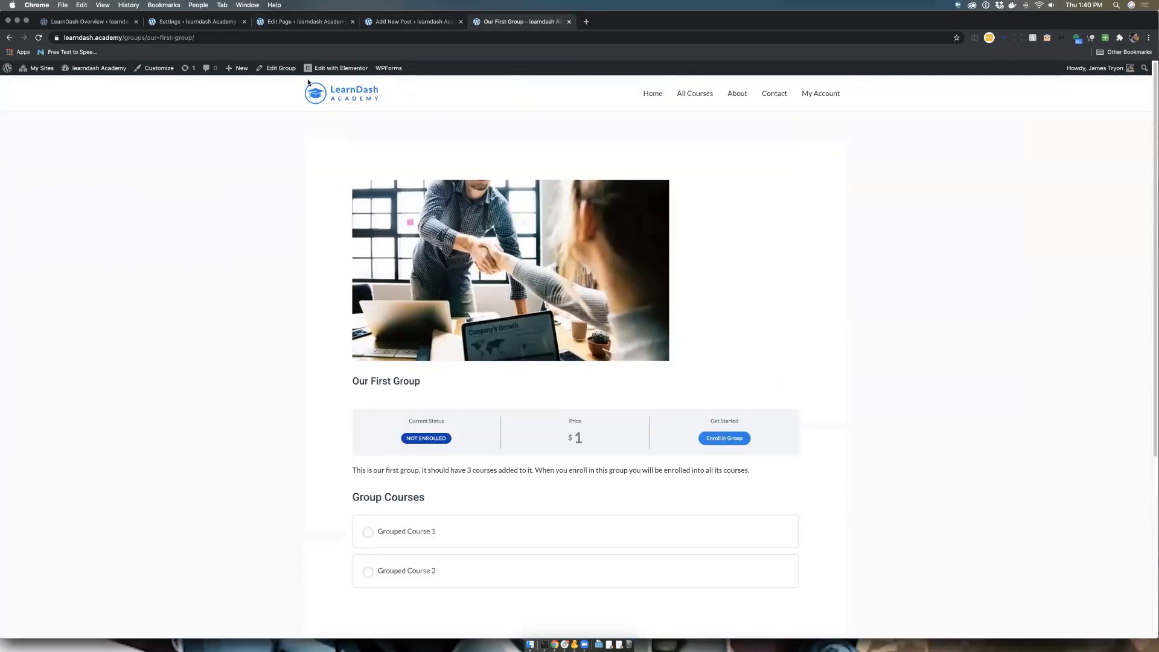
{"action": "left_click", "coordinate": [336, 21]}
{"action": "scroll", "coordinate": [1014, 126], "scroll_direction": "up", "scroll_amount": 5}
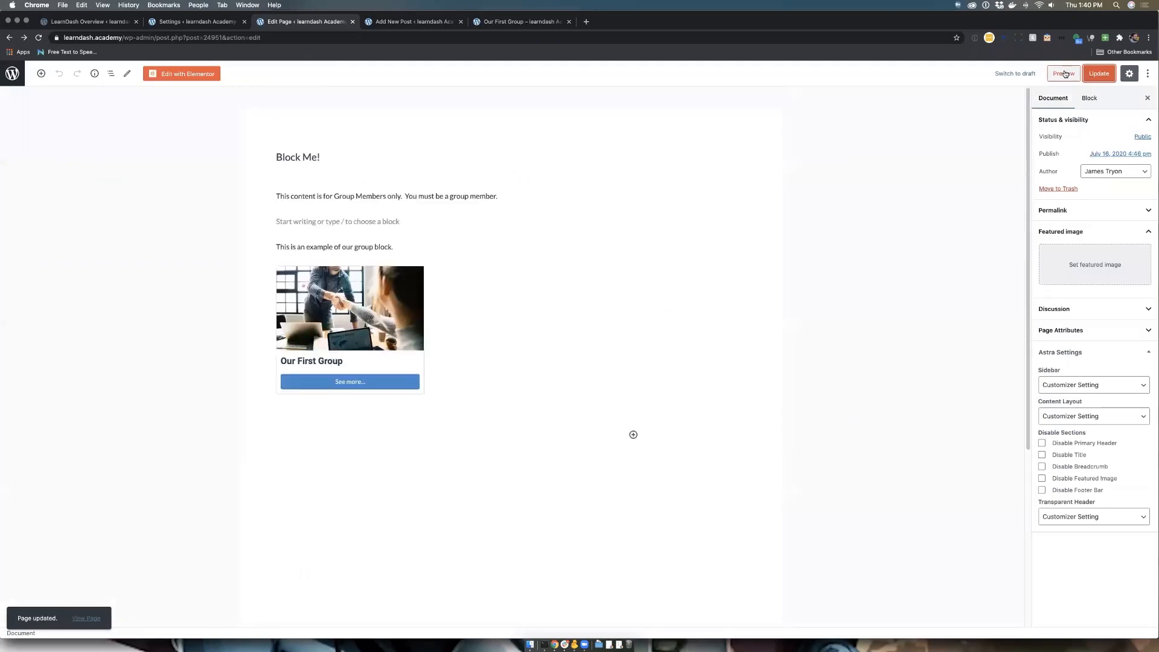
{"action": "left_click", "coordinate": [1065, 71]}
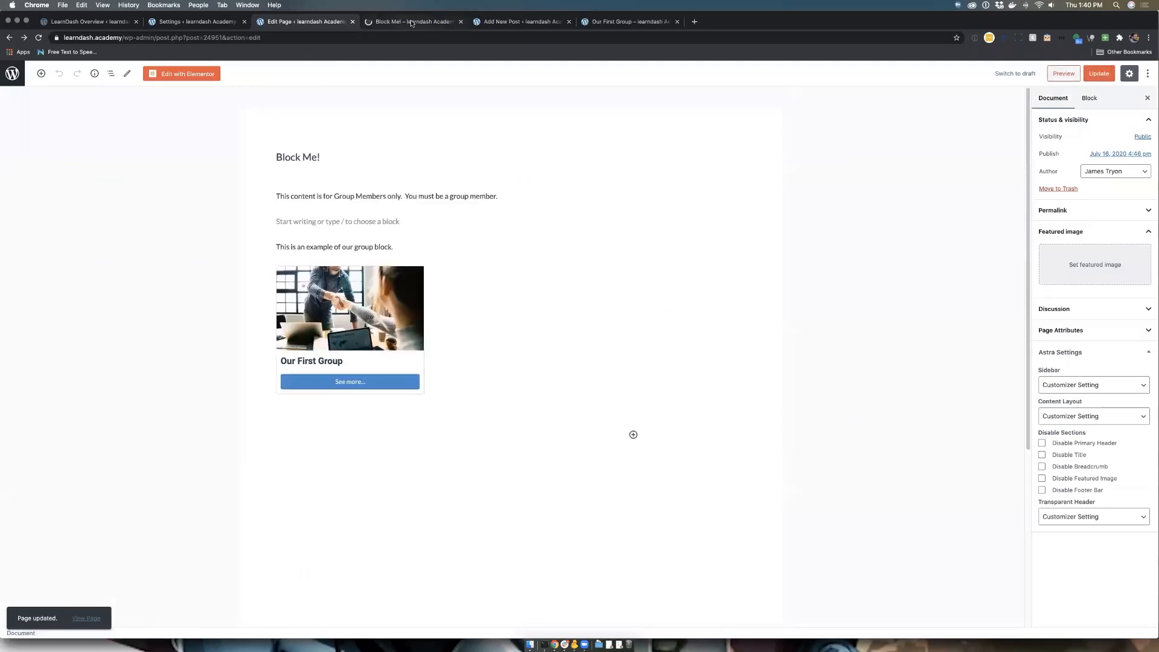
{"action": "left_click", "coordinate": [417, 21]}
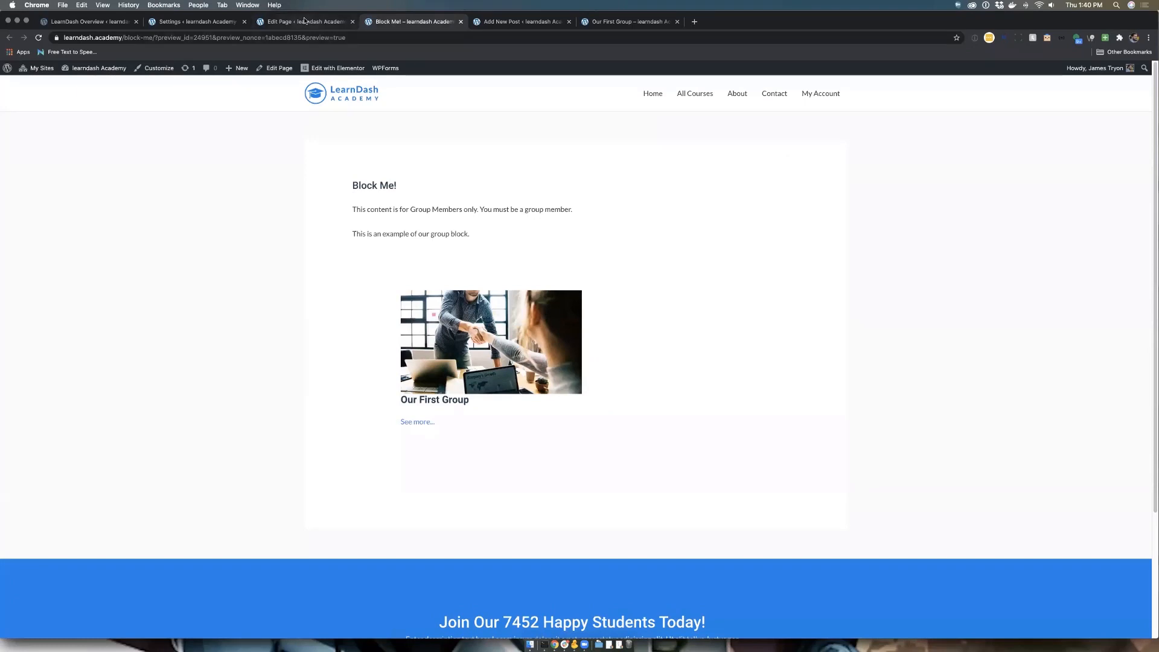
Set Our First Group as the associated group in the Block Me! page's content protection settings and update the page.
{"action": "left_click", "coordinate": [306, 22]}
{"action": "scroll", "coordinate": [598, 331], "scroll_direction": "down", "scroll_amount": 5}
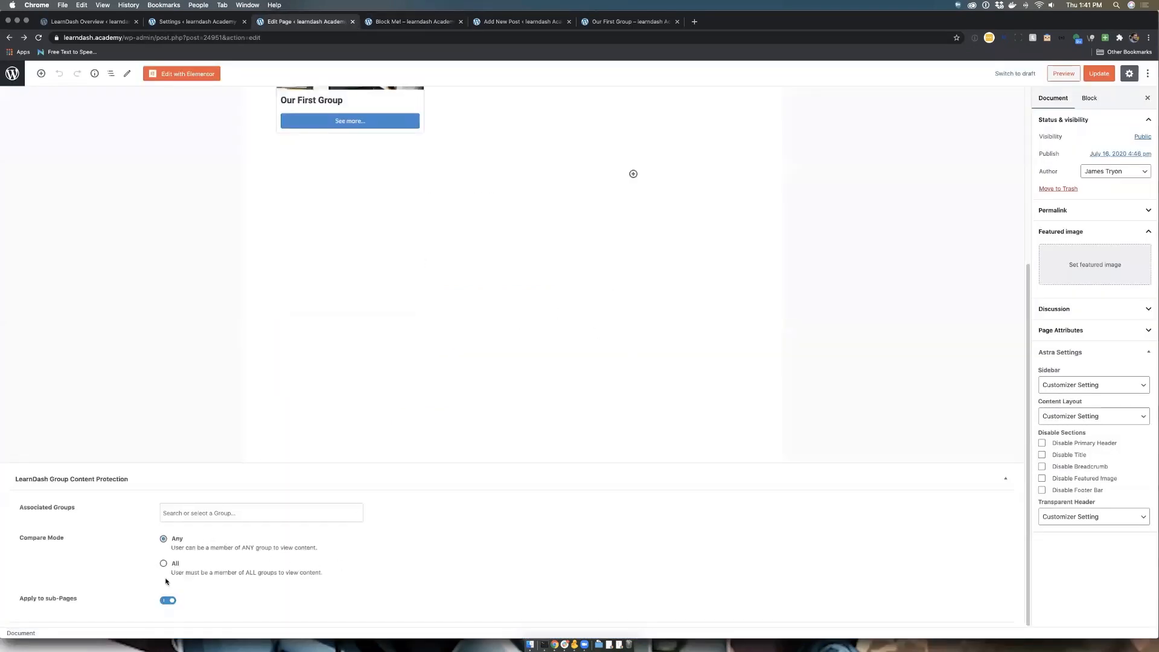
{"action": "left_click", "coordinate": [170, 600]}
{"action": "left_click", "coordinate": [171, 600]}
{"action": "left_click", "coordinate": [178, 512]}
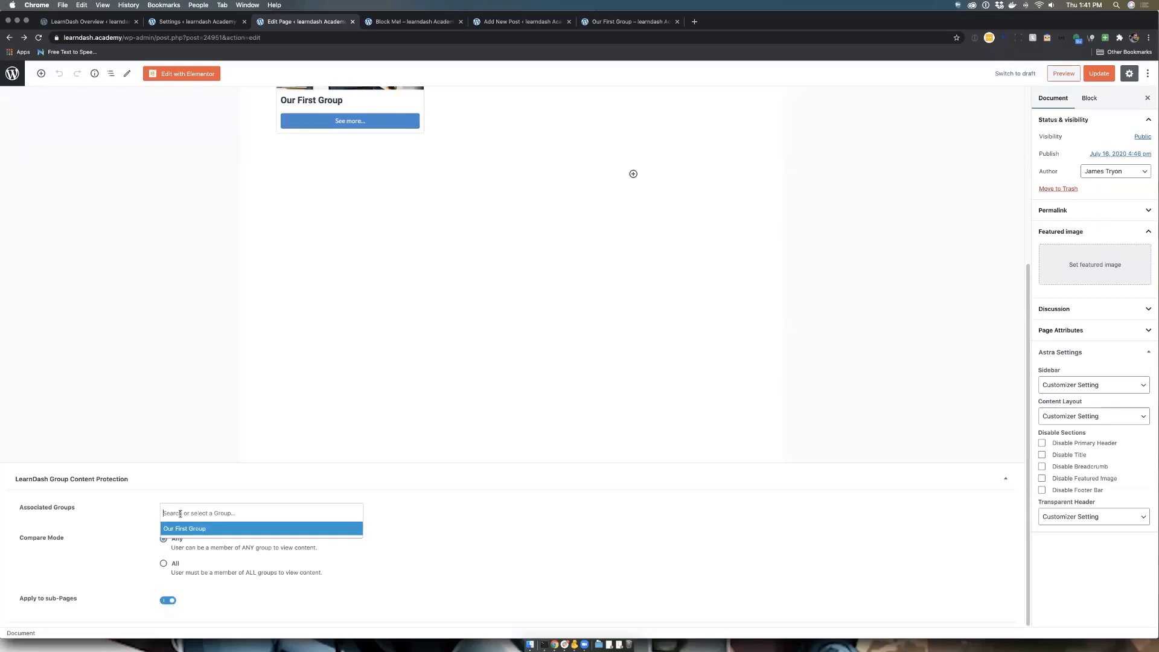
{"action": "left_click", "coordinate": [184, 529]}
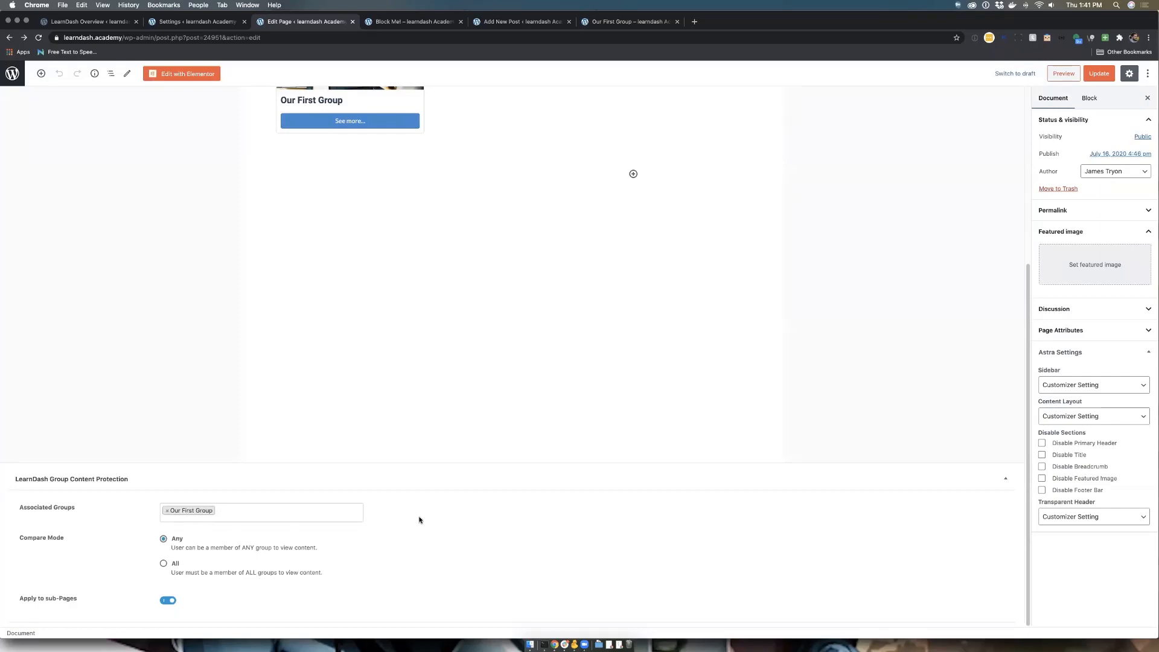
{"action": "scroll", "coordinate": [757, 403], "scroll_direction": "up", "scroll_amount": 3}
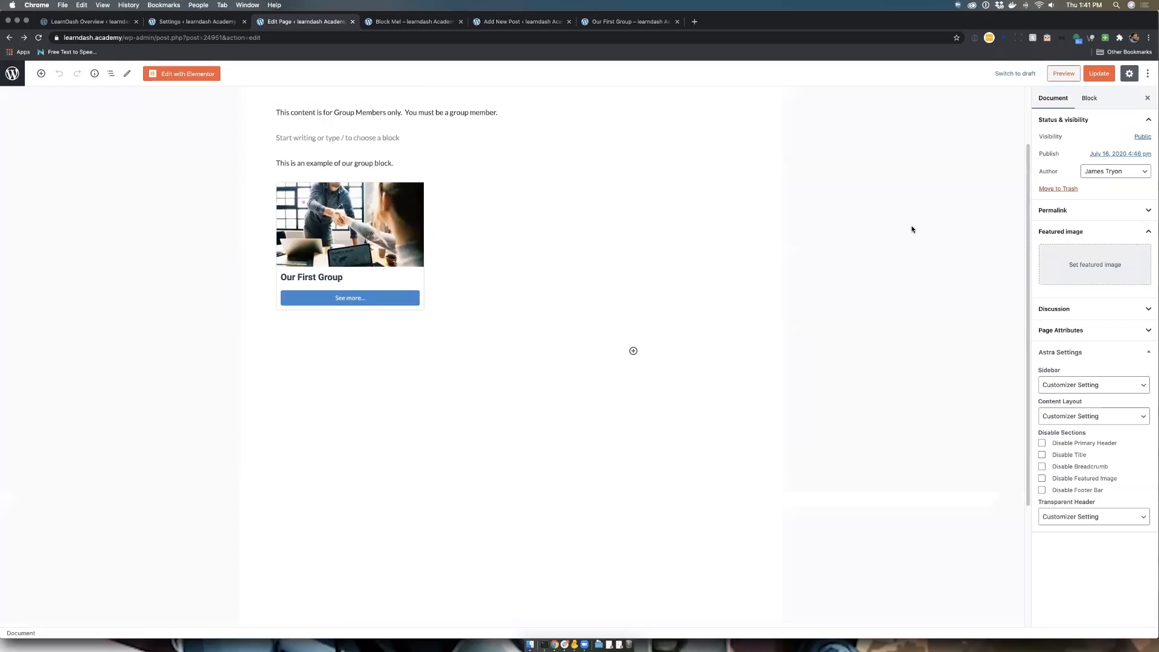
{"action": "left_click", "coordinate": [1094, 75]}
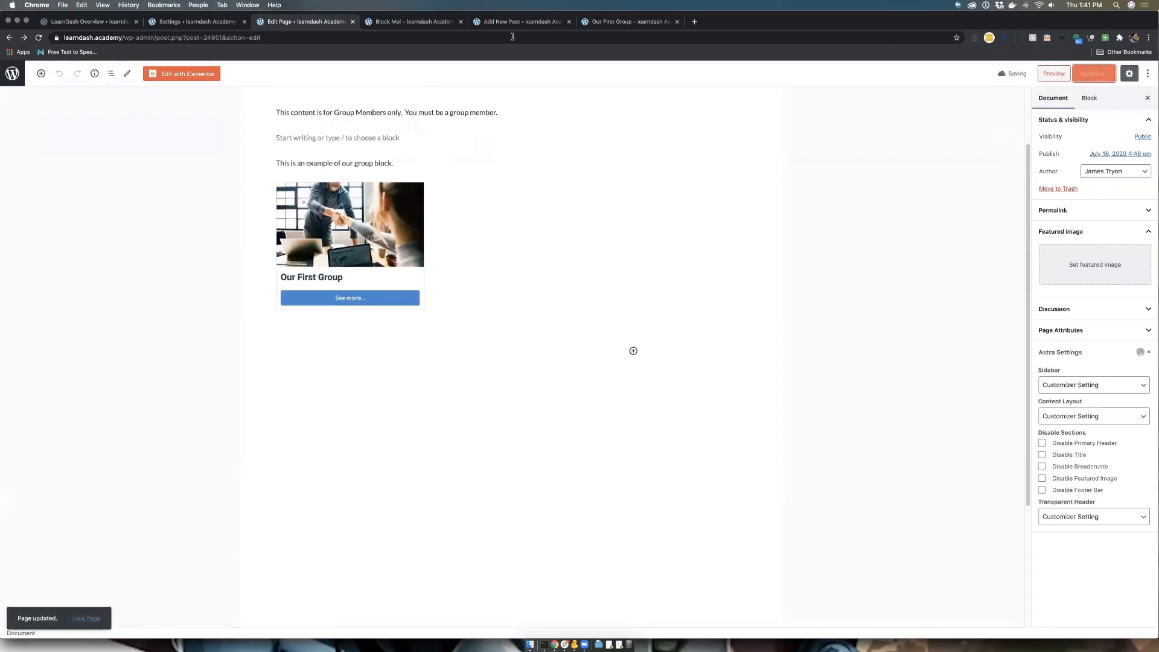
Reload the Block Me! preview, and load the page at learndash.academy/block-me/ without the preview parameters.
{"action": "left_click", "coordinate": [415, 22]}
{"action": "left_click", "coordinate": [38, 38]}
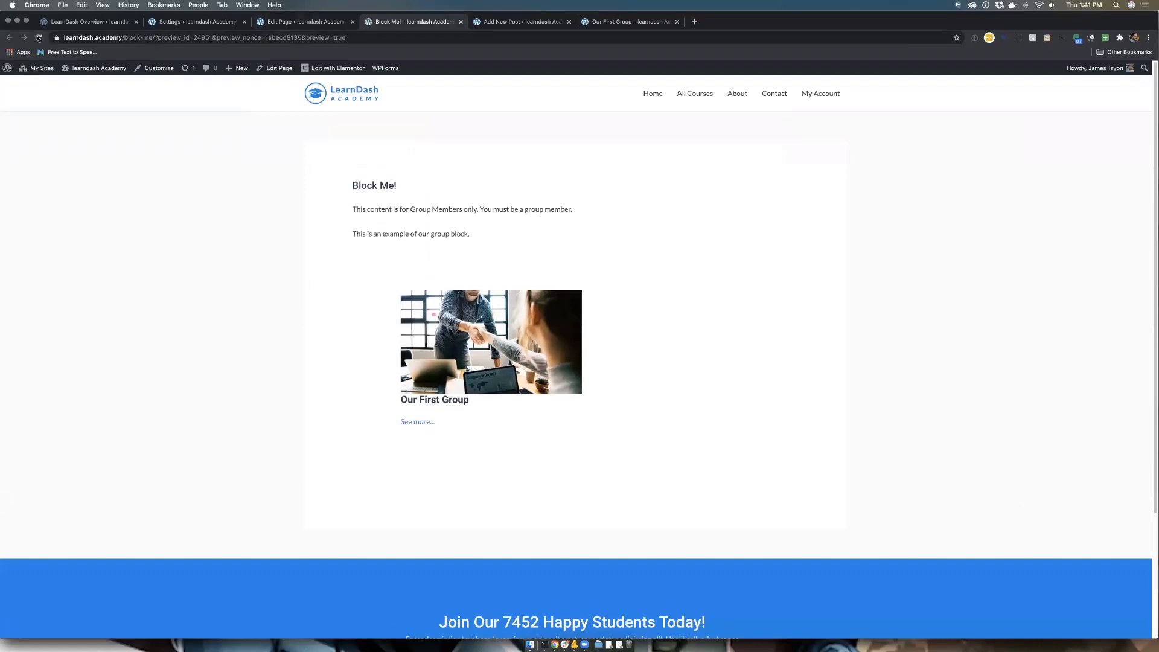
{"action": "left_click", "coordinate": [154, 37]}
{"action": "key", "text": "shift+End"}
{"action": "key", "text": "BackSpace"}
{"action": "key", "text": "Return"}
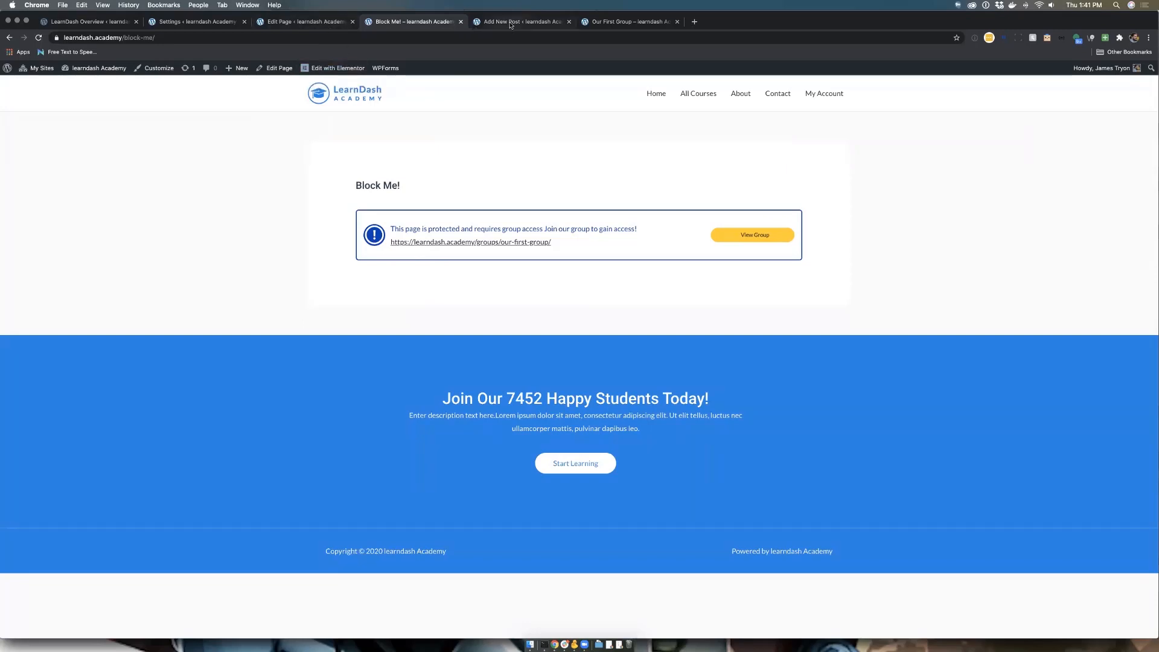
Return to the Block Me! page editor and review its Associated Groups, Compare Mode and Apply to sub-Pages settings.
{"action": "left_click", "coordinate": [313, 22]}
{"action": "scroll", "coordinate": [425, 311], "scroll_direction": "down", "scroll_amount": 3}
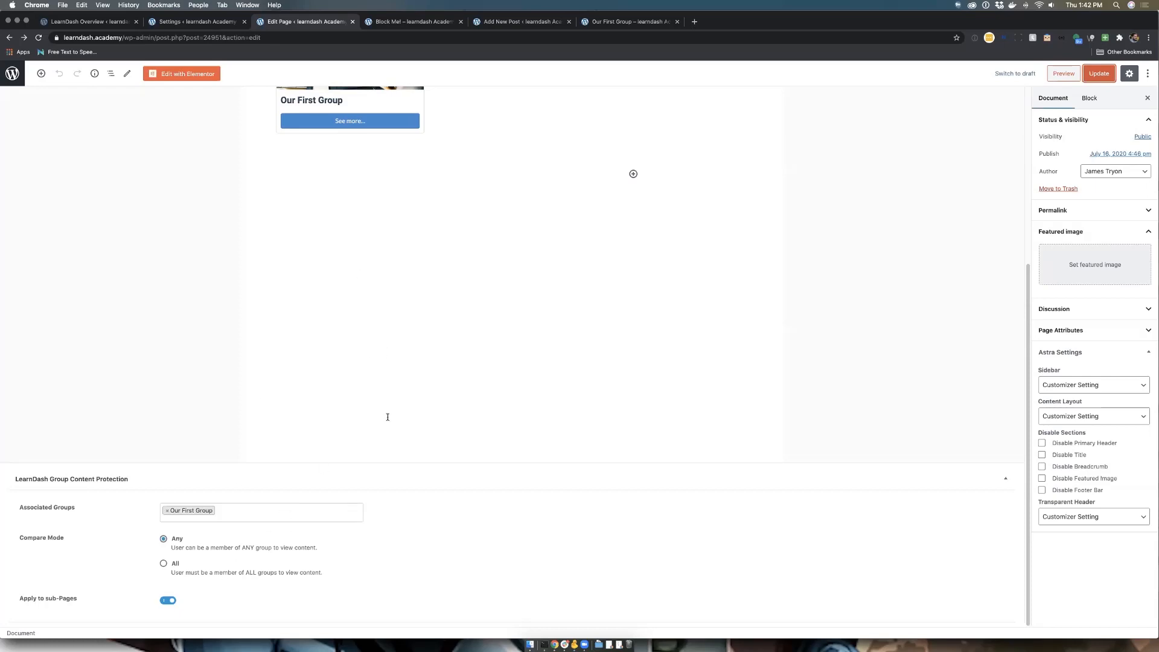
{"action": "scroll", "coordinate": [494, 326], "scroll_direction": "up", "scroll_amount": 5}
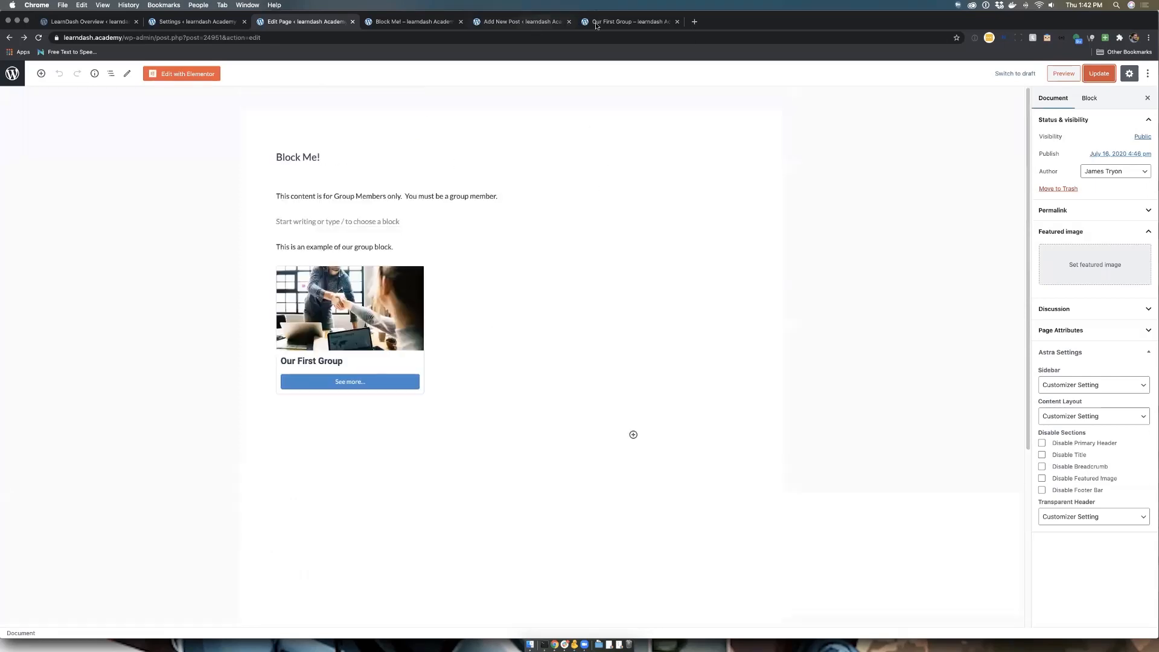
Open the site's All Courses page from the Our First Group tab and examine the Our Grouped Courses section.
{"action": "left_click", "coordinate": [622, 22]}
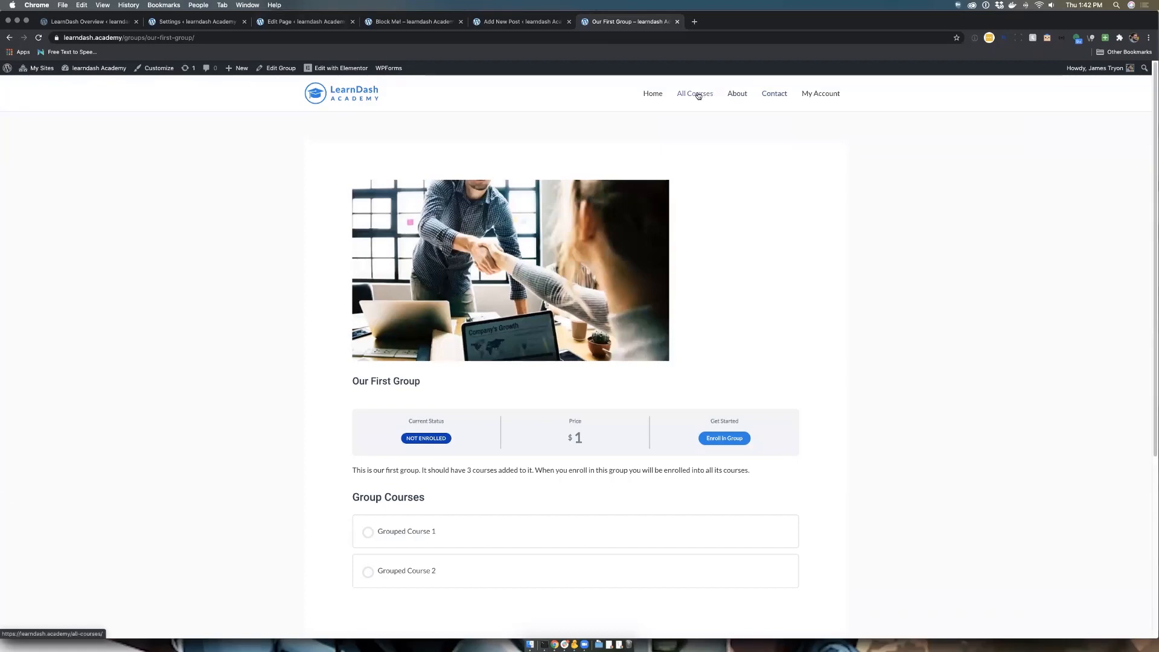
{"action": "left_click", "coordinate": [698, 96]}
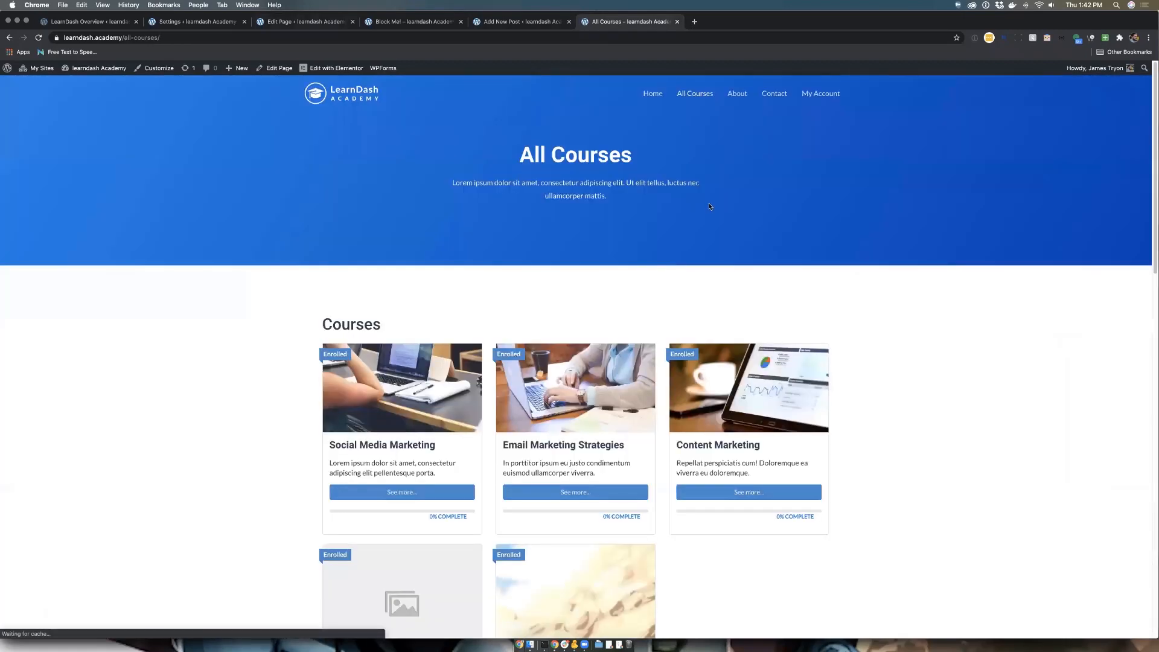
{"action": "scroll", "coordinate": [712, 202], "scroll_direction": "down", "scroll_amount": 8}
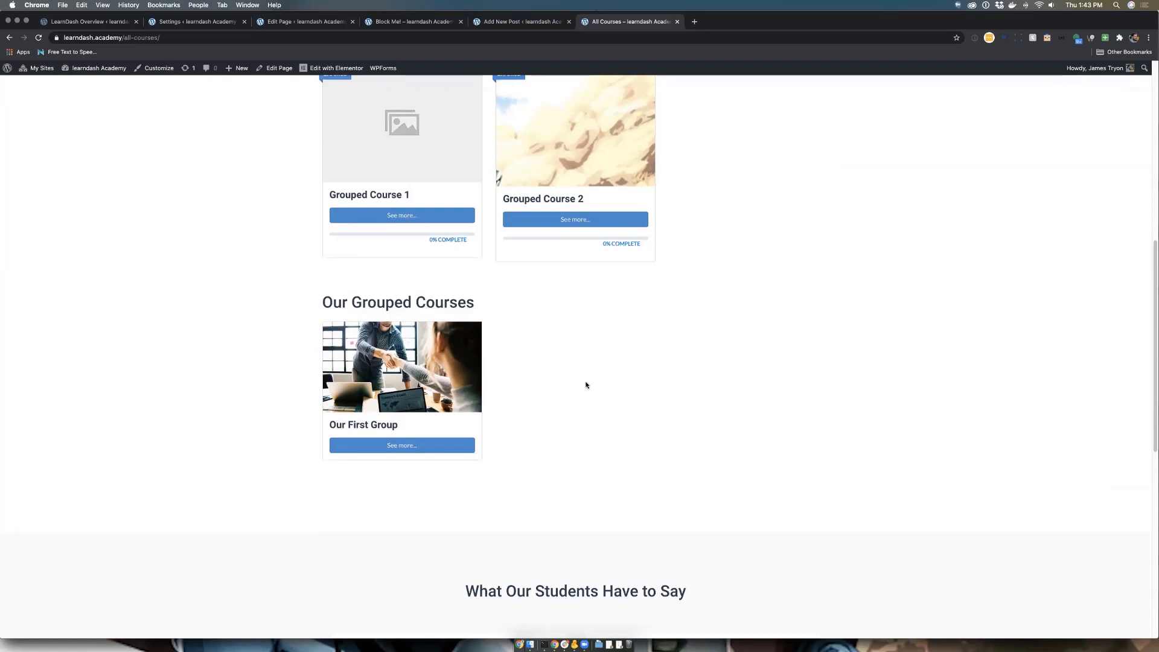
{"action": "scroll", "coordinate": [585, 385], "scroll_direction": "up", "scroll_amount": 2}
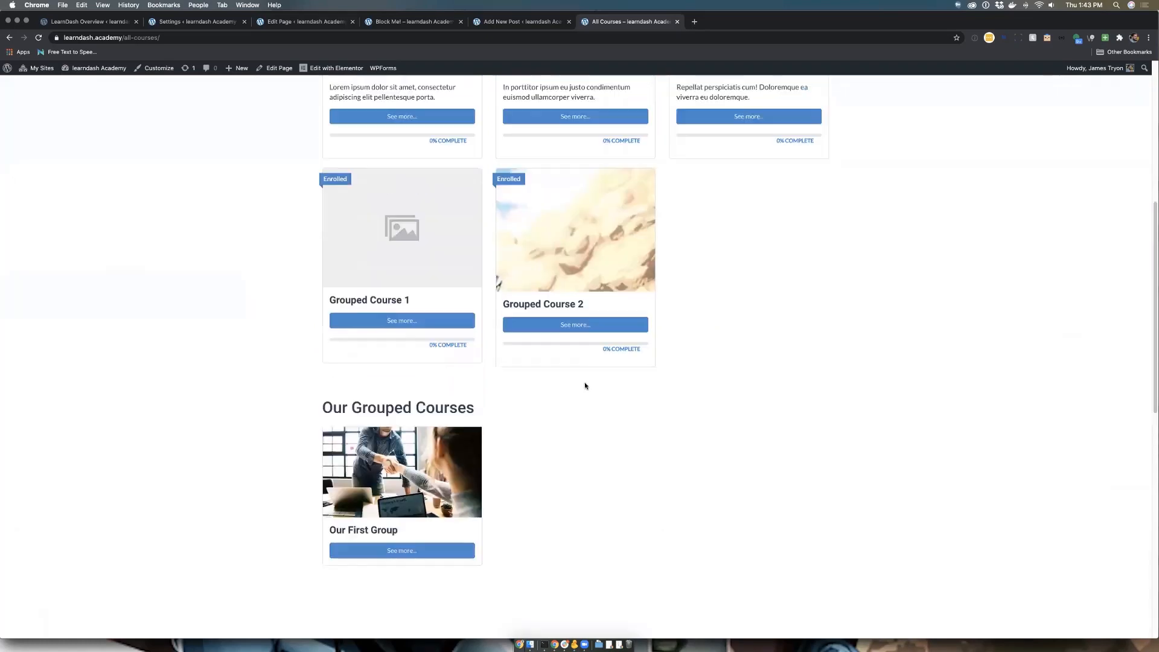
Open Our First Group from the grouped courses, start its enrollment through PayPal, and go back to the group page.
{"action": "left_click", "coordinate": [397, 552]}
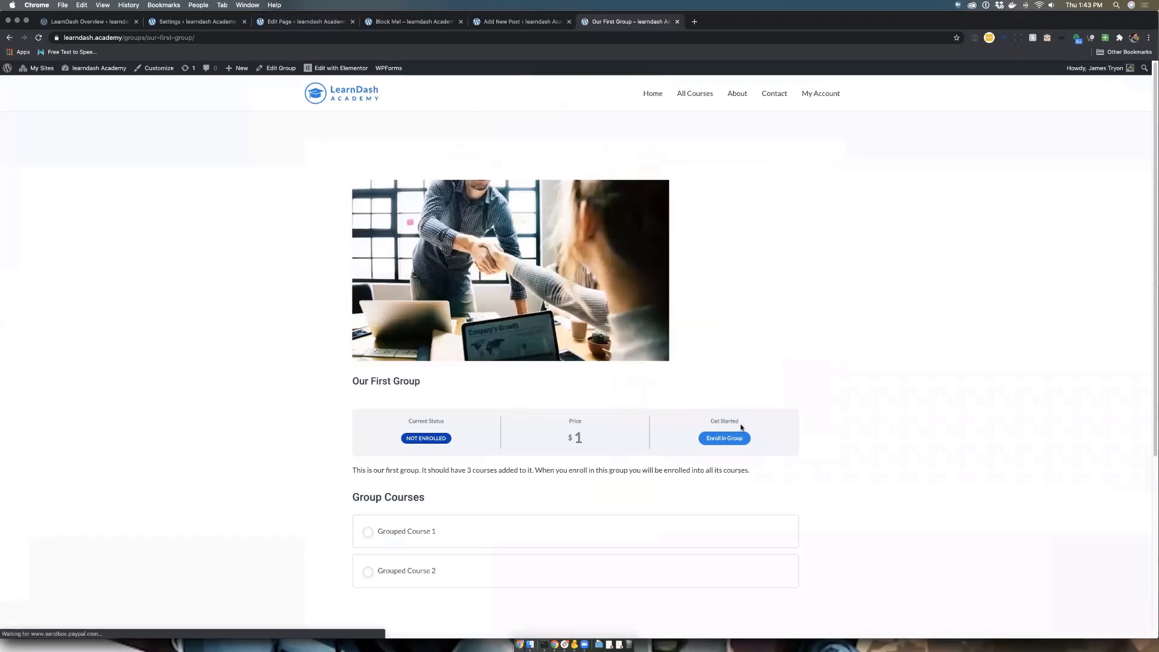
{"action": "left_click", "coordinate": [732, 439]}
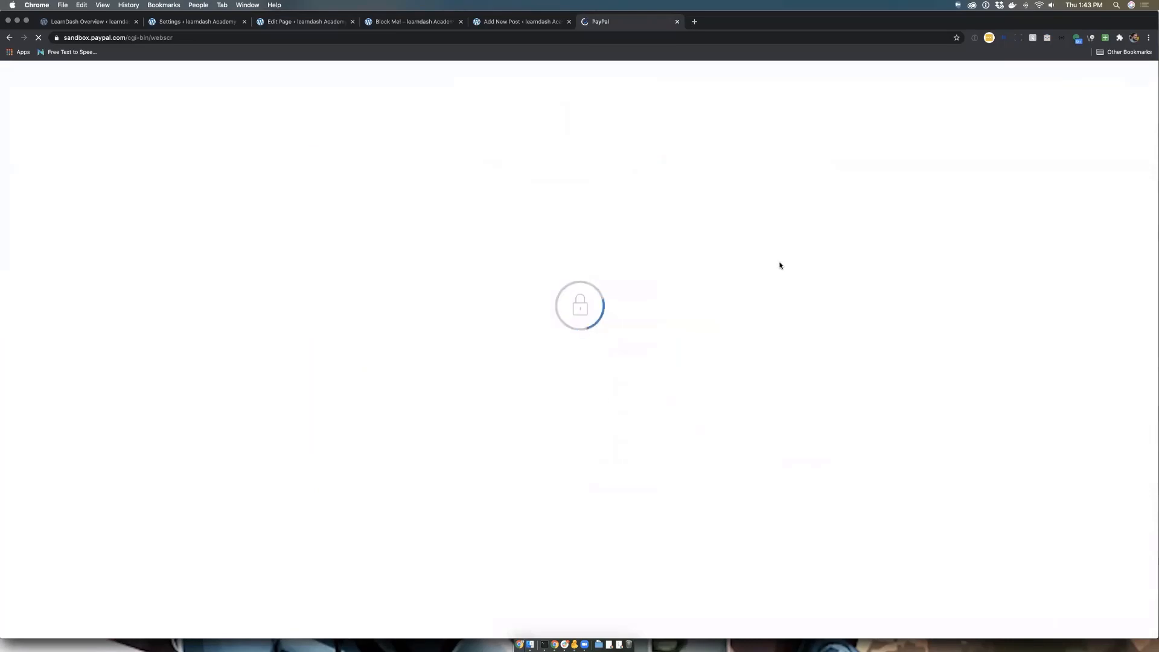
{"action": "left_click", "coordinate": [8, 40]}
Leave the Block Me! page editor and open the LearnDash Groups list in the admin area.
{"action": "left_click", "coordinate": [513, 23]}
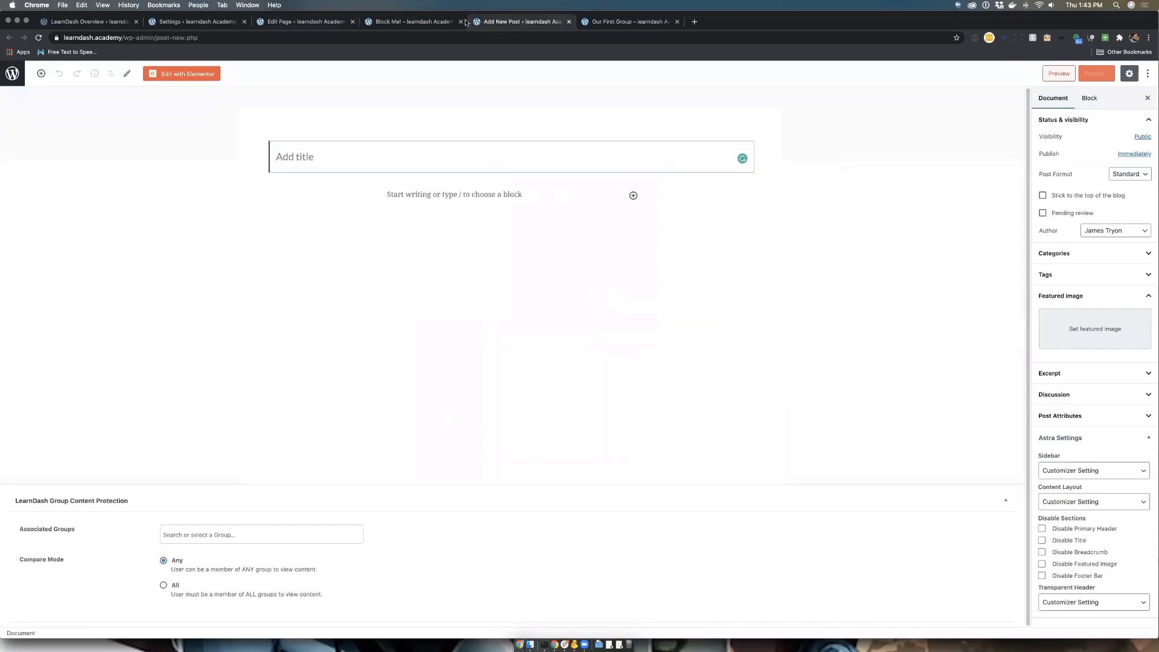
{"action": "left_click", "coordinate": [297, 23]}
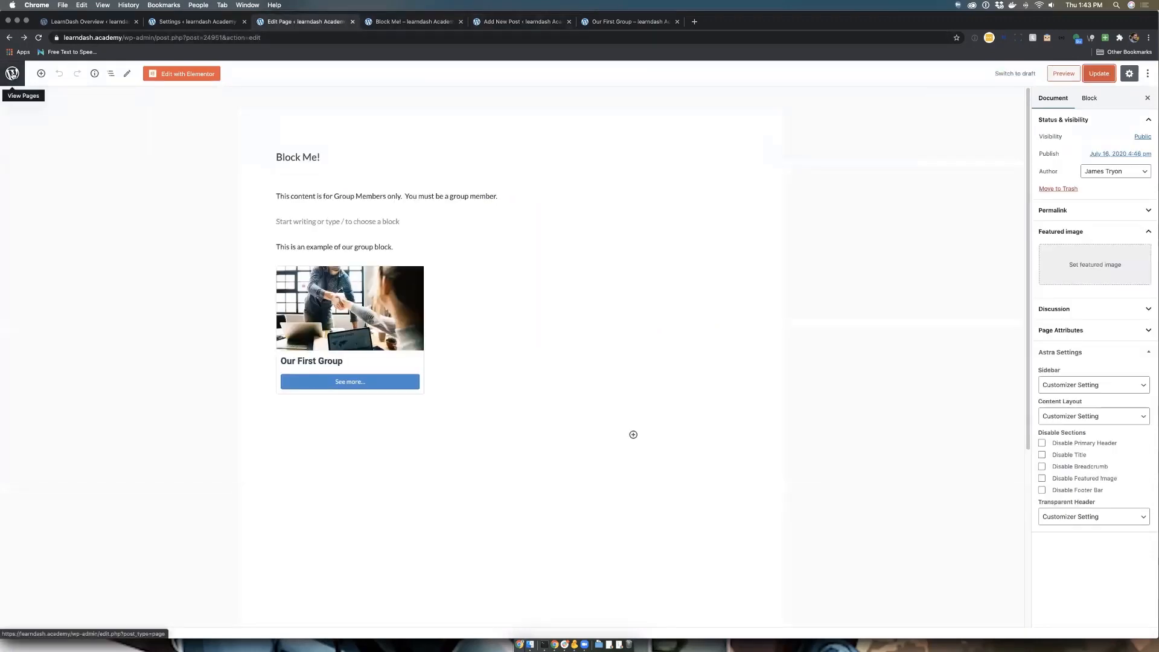
{"action": "left_click", "coordinate": [12, 74]}
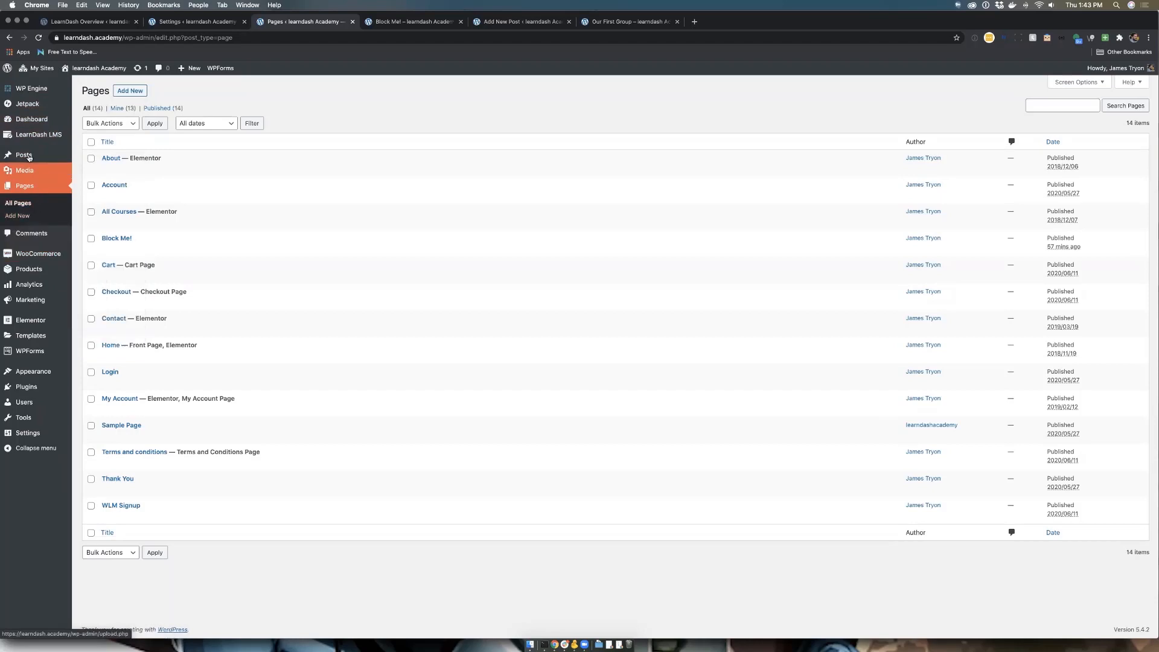
{"action": "mouse_move", "coordinate": [32, 135]}
{"action": "left_click", "coordinate": [95, 231]}
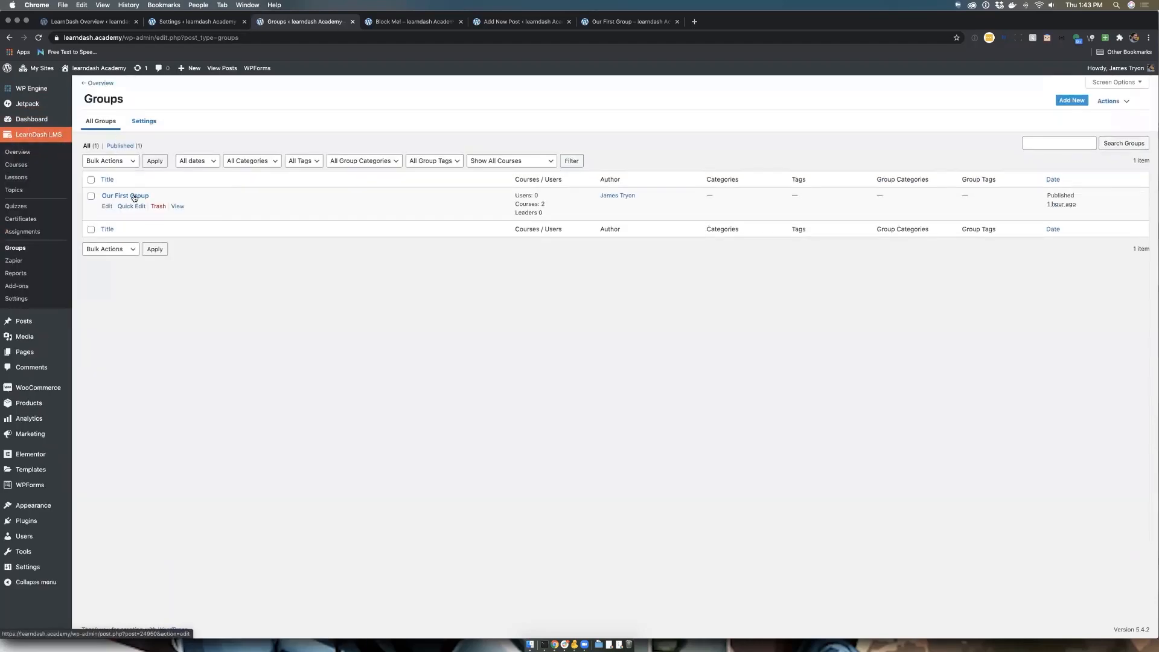
Assign the currently logged-in user's account to the Group Users of Our First Group and update the group.
{"action": "left_click", "coordinate": [134, 196]}
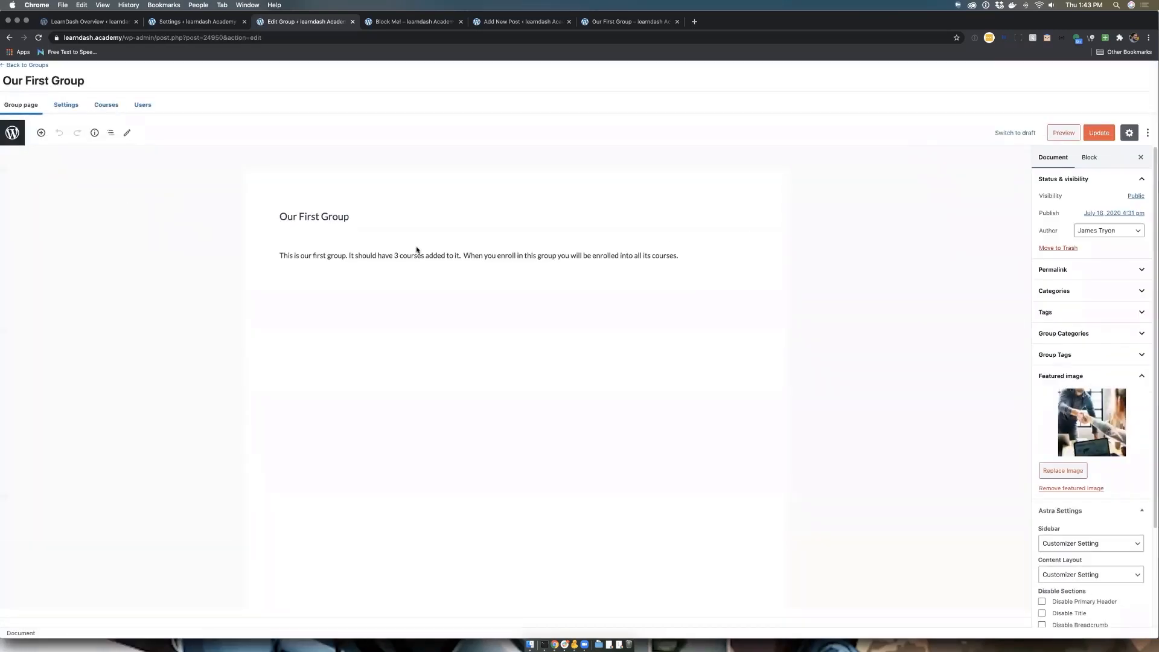
{"action": "left_click", "coordinate": [151, 103]}
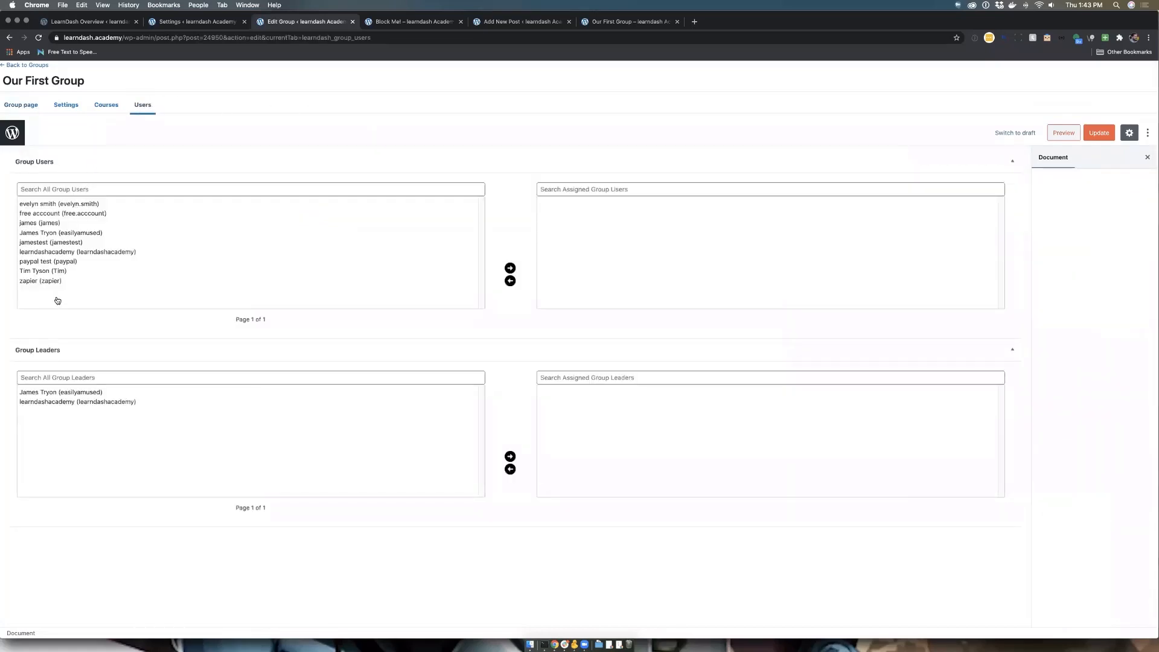
{"action": "left_click", "coordinate": [89, 233]}
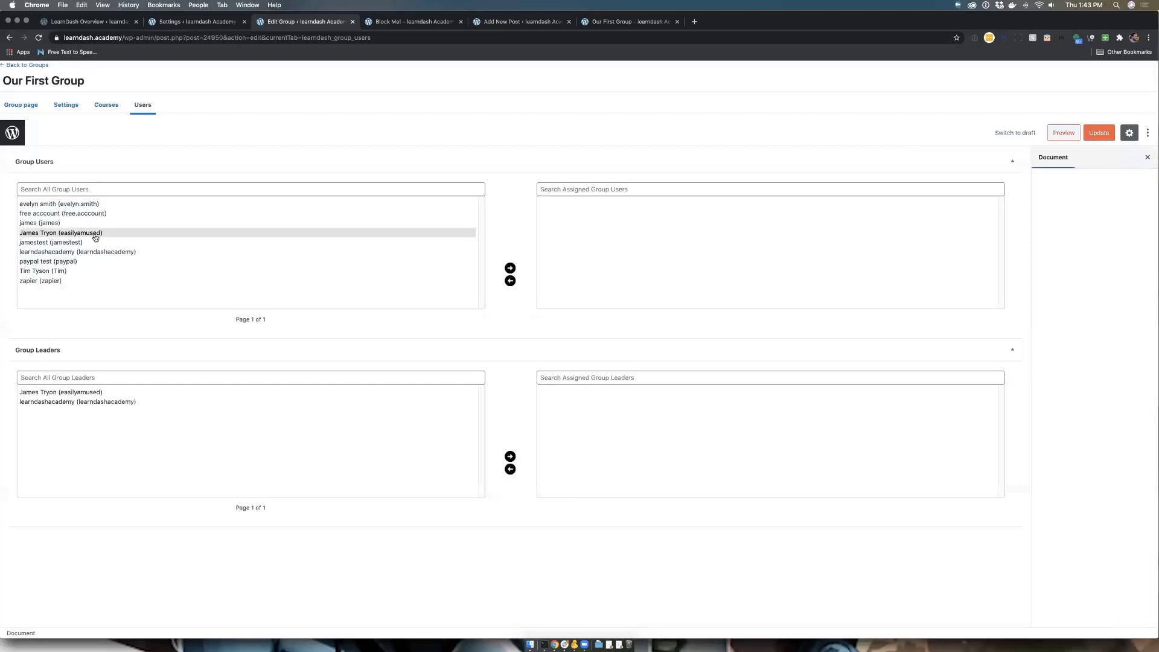
{"action": "left_click", "coordinate": [510, 268]}
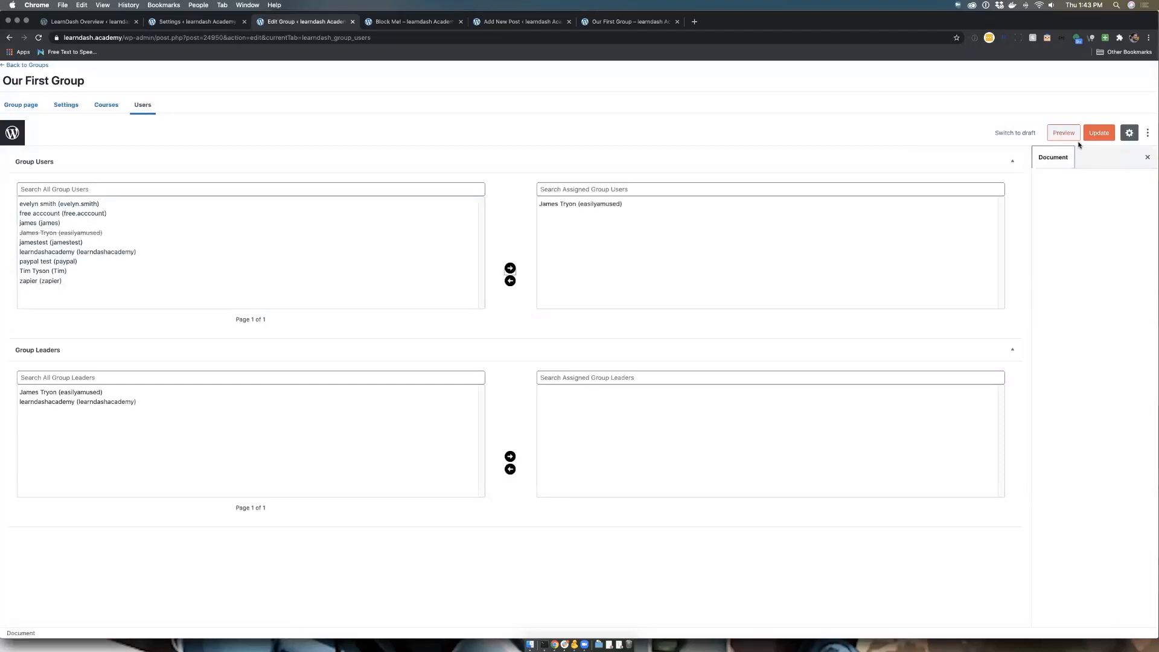
{"action": "left_click", "coordinate": [1098, 133]}
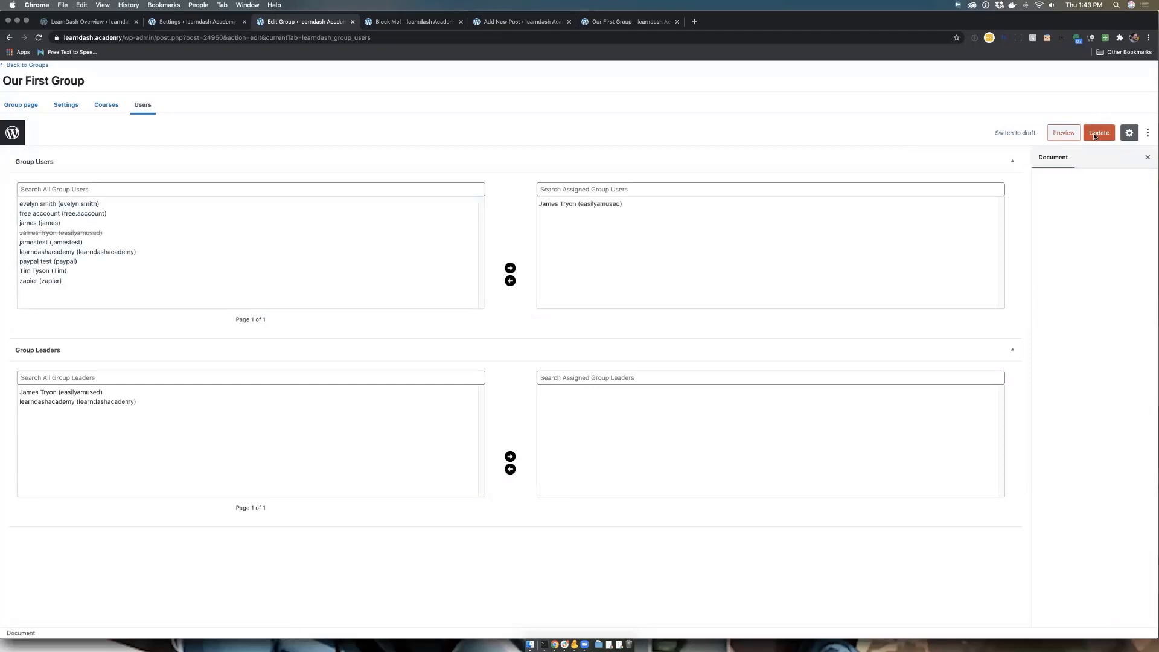
Reload the Our First Group page on the site and open Grouped Course 1 from its Group Courses.
{"action": "left_click", "coordinate": [630, 20]}
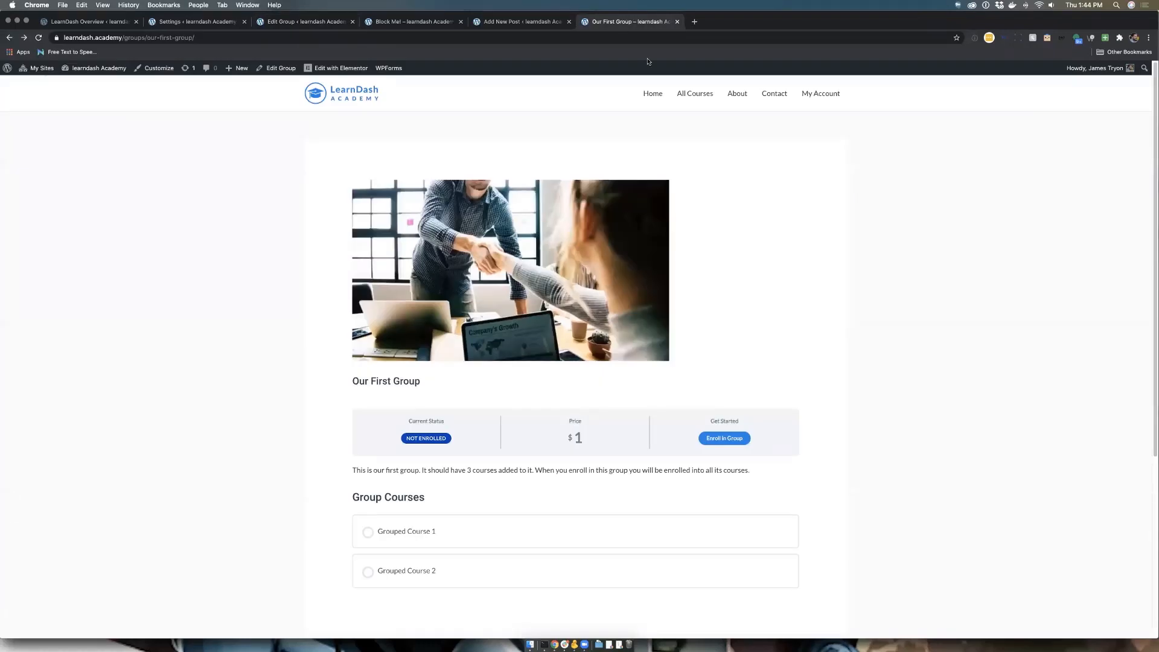
{"action": "left_click", "coordinate": [38, 38]}
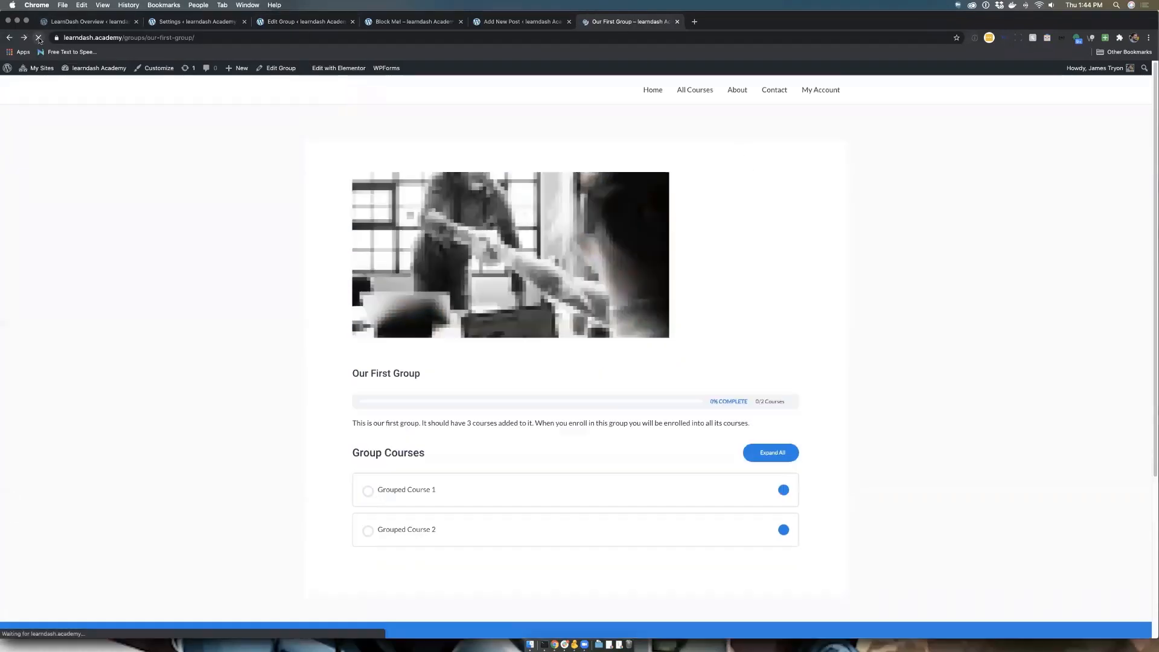
{"action": "left_click", "coordinate": [427, 497]}
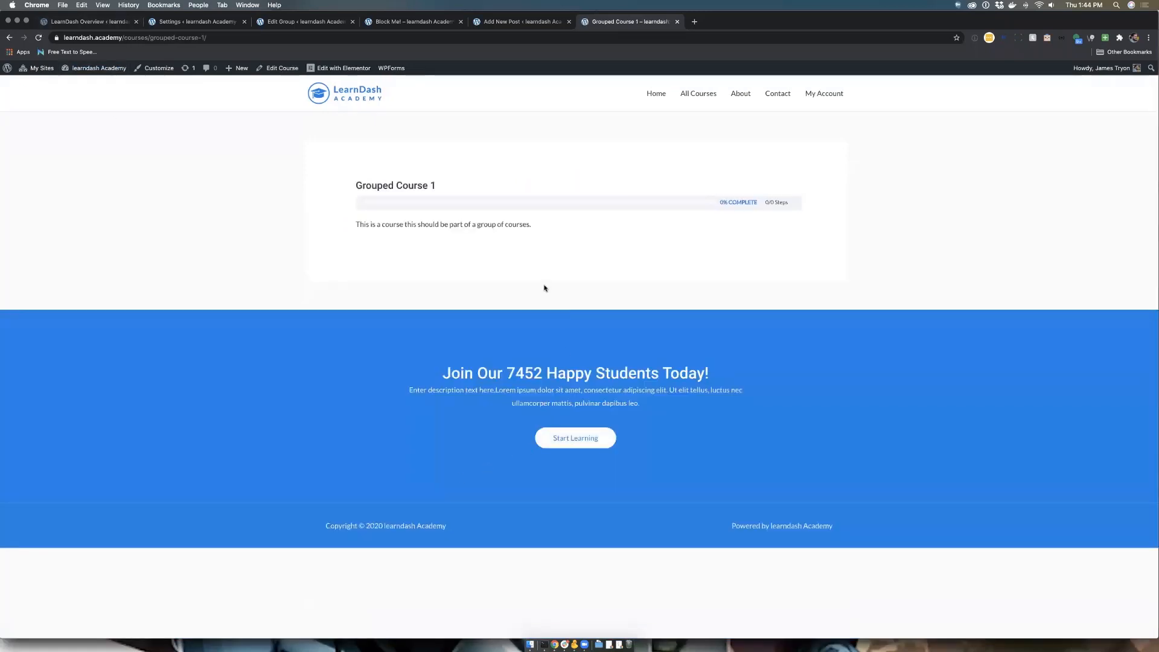
Switch to the presentation window and advance the slides to the Group Leaders live demo slide.
{"action": "left_click_drag", "start_coordinate": [737, 26], "coordinate": [737, 116]}
{"action": "left_click", "coordinate": [711, 73]}
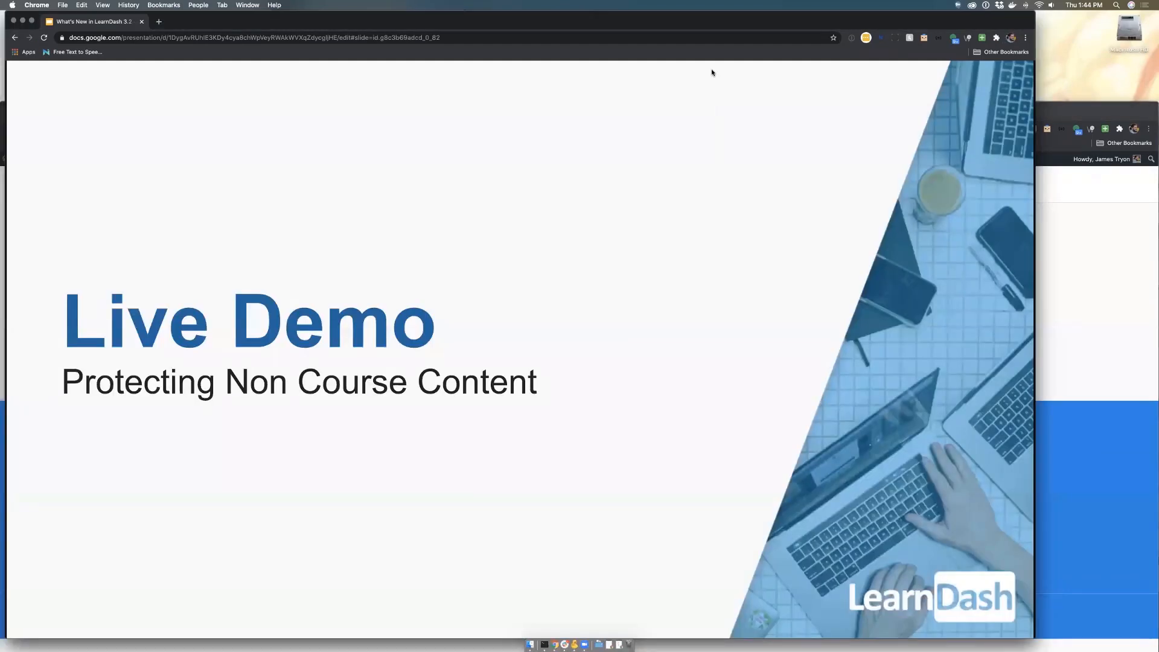
{"action": "key", "text": "Right"}
{"action": "key", "text": "Right"}
{"action": "key", "text": "Right"}
{"action": "key", "text": "Right"}
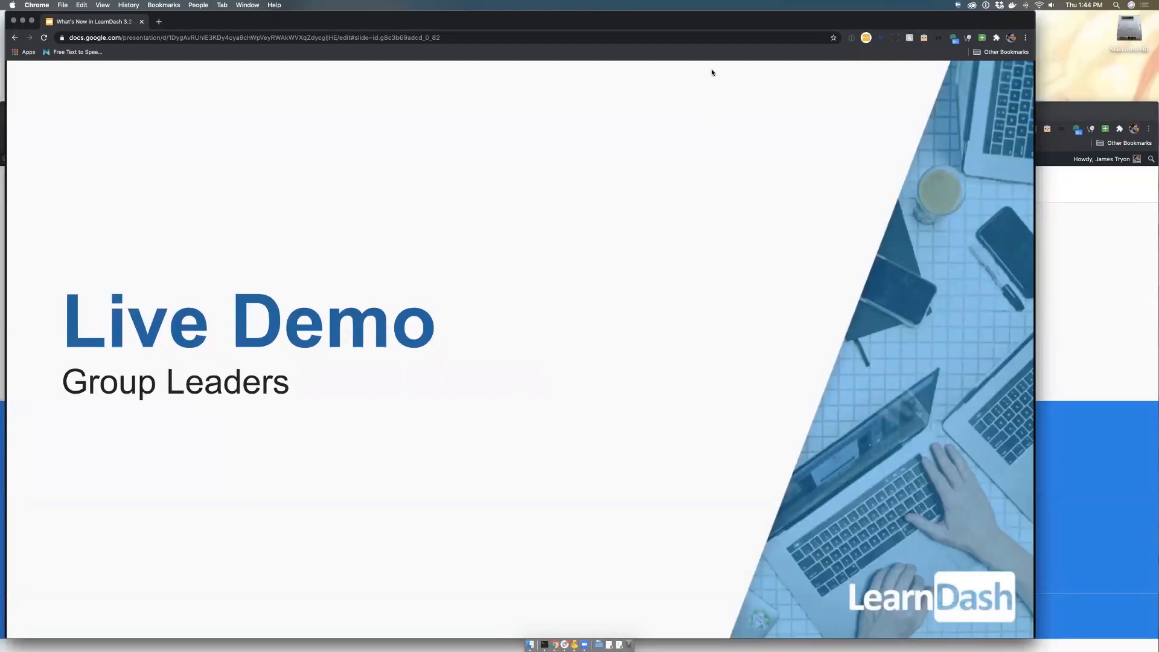
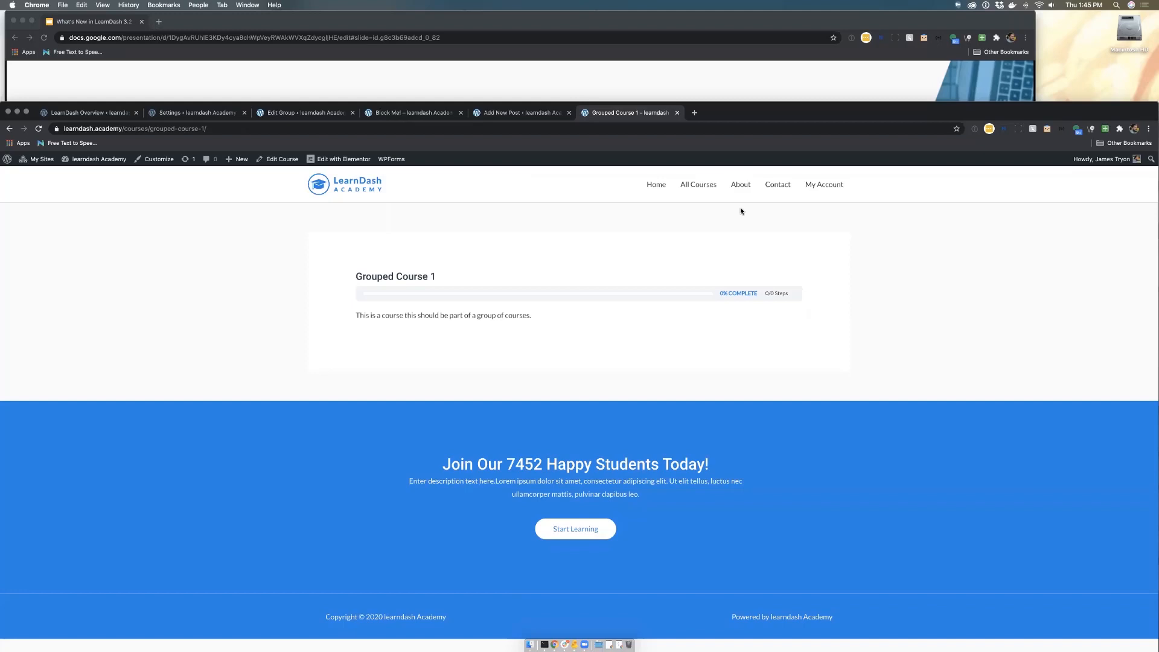
Log out of the LearnDash Academy site and open the learndash.academy home page as a visitor, with the window moved back into place.
{"action": "mouse_move", "coordinate": [1083, 168]}
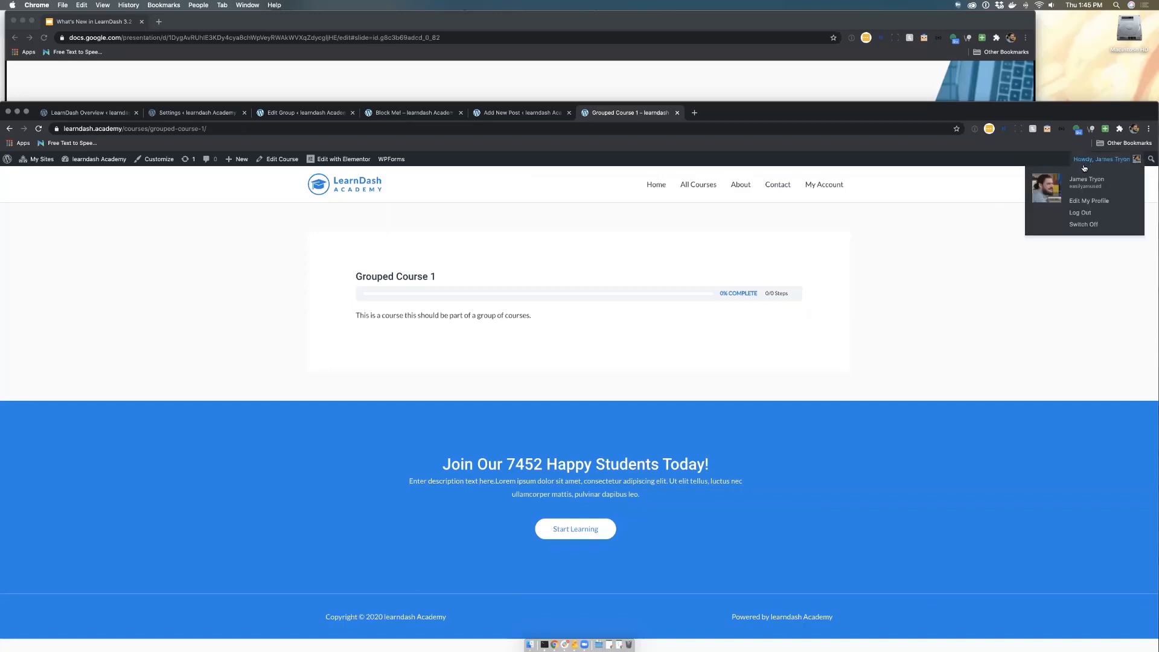
{"action": "left_click", "coordinate": [1091, 214]}
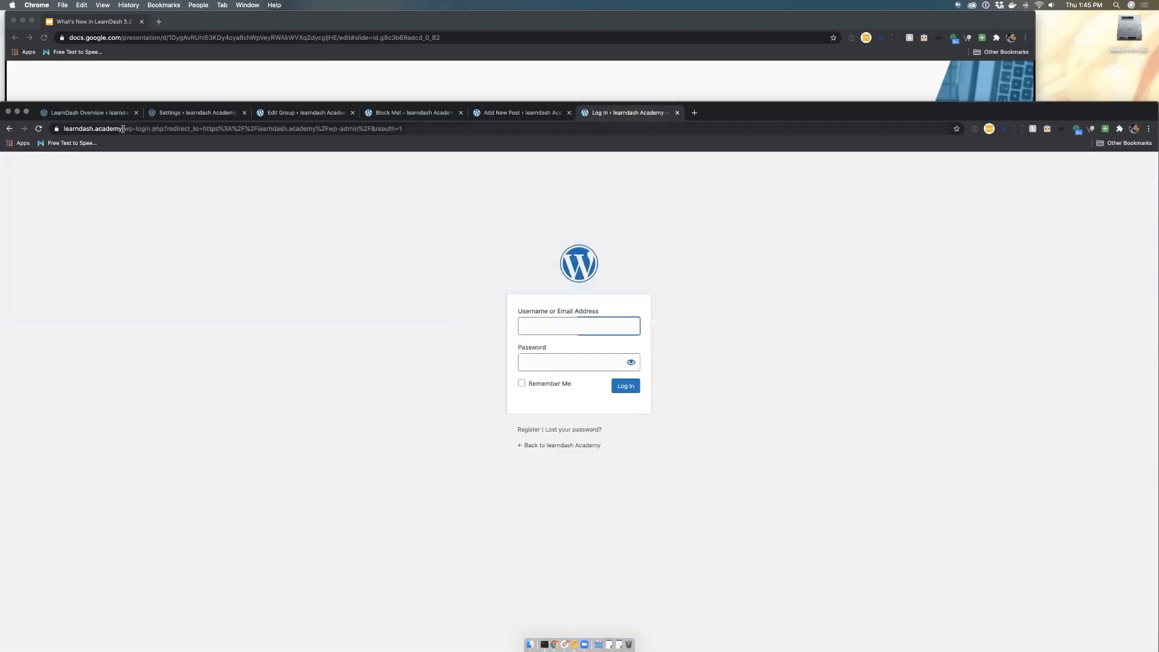
{"action": "left_click_drag", "start_coordinate": [123, 130], "coordinate": [128, 146]}
{"action": "key", "text": "BackSpace"}
{"action": "key", "text": "Return"}
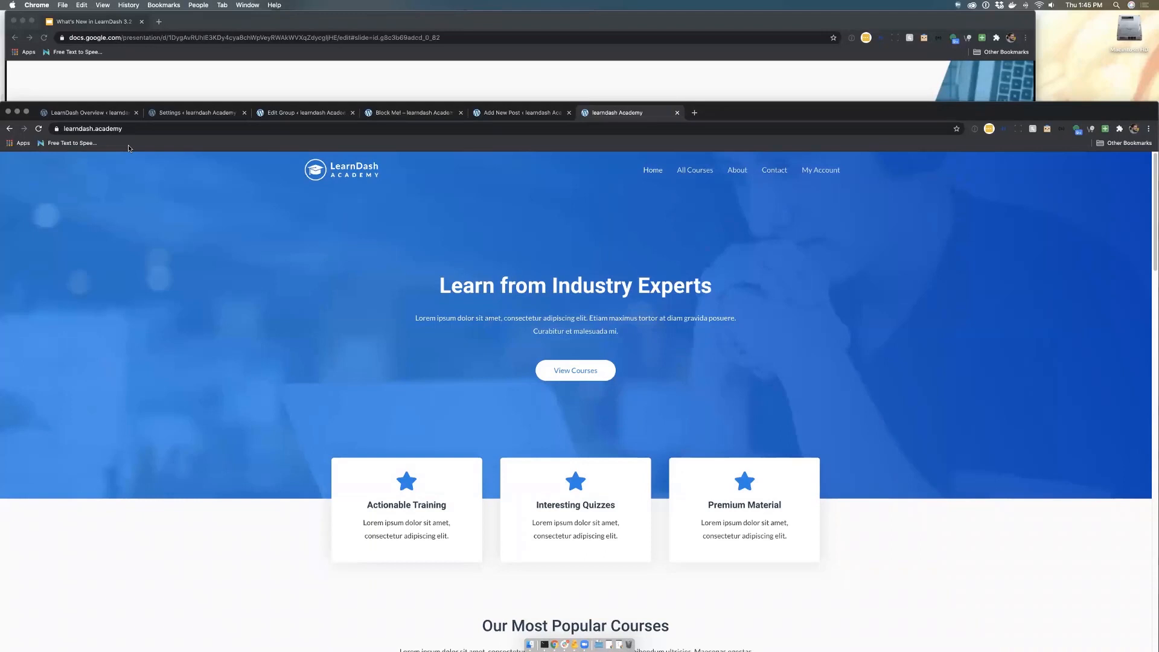
{"action": "left_click_drag", "start_coordinate": [791, 111], "coordinate": [771, 22]}
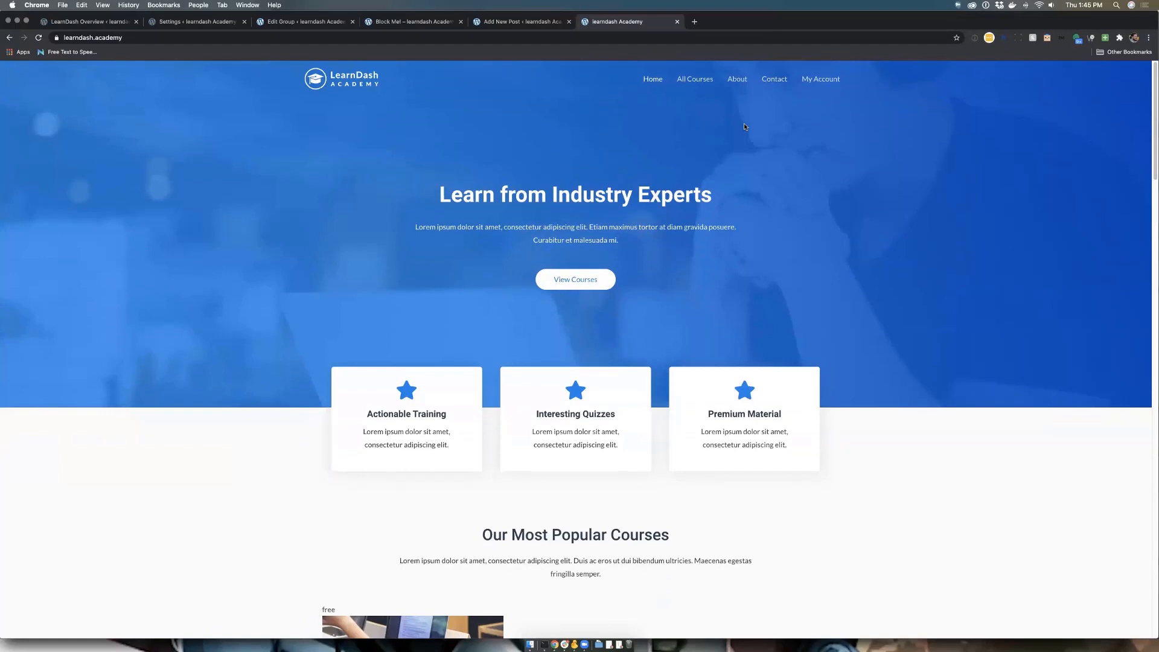
Open the site's My Account page and view its Login and Register forms.
{"action": "scroll", "coordinate": [744, 127], "scroll_direction": "down", "scroll_amount": 1}
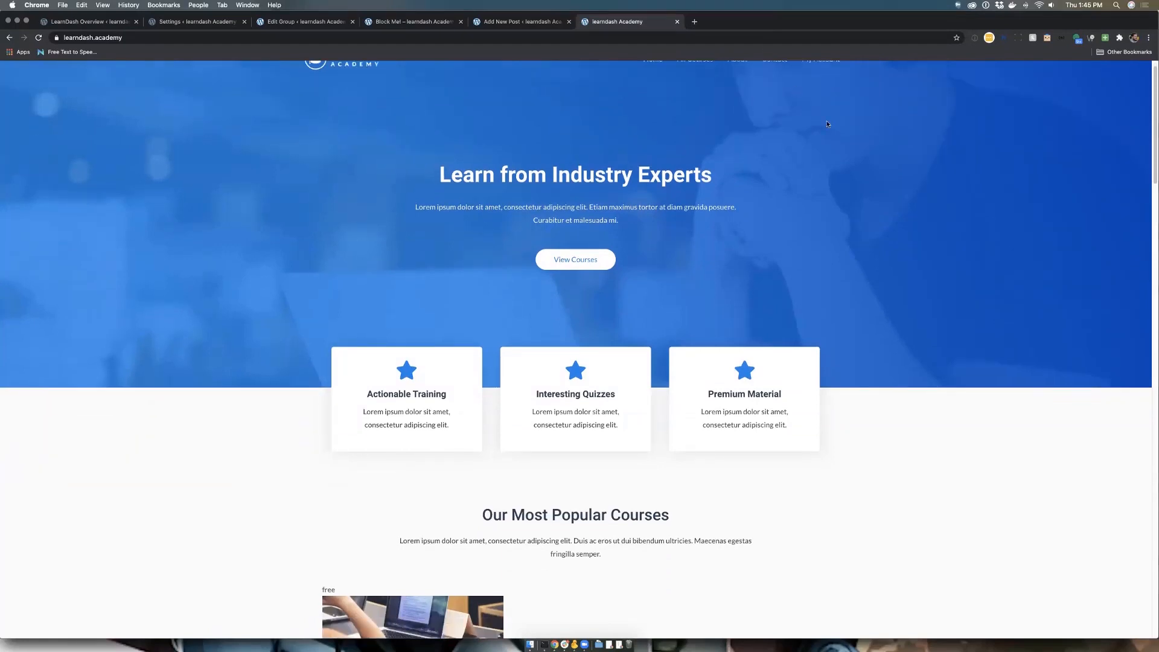
{"action": "scroll", "coordinate": [778, 102], "scroll_direction": "up", "scroll_amount": 1}
{"action": "left_click", "coordinate": [816, 77]}
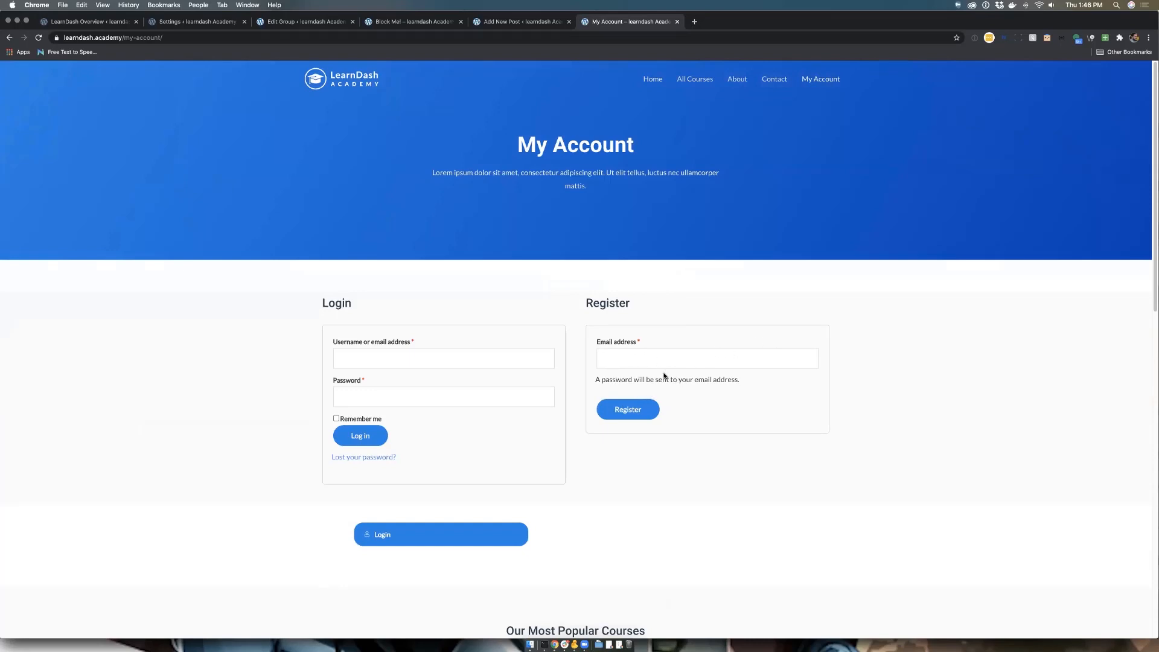
Open Our First Group from the All Courses page as a logged-out visitor and start its enrollment through PayPal.
{"action": "left_click", "coordinate": [694, 85]}
{"action": "scroll", "coordinate": [531, 432], "scroll_direction": "down", "scroll_amount": 10}
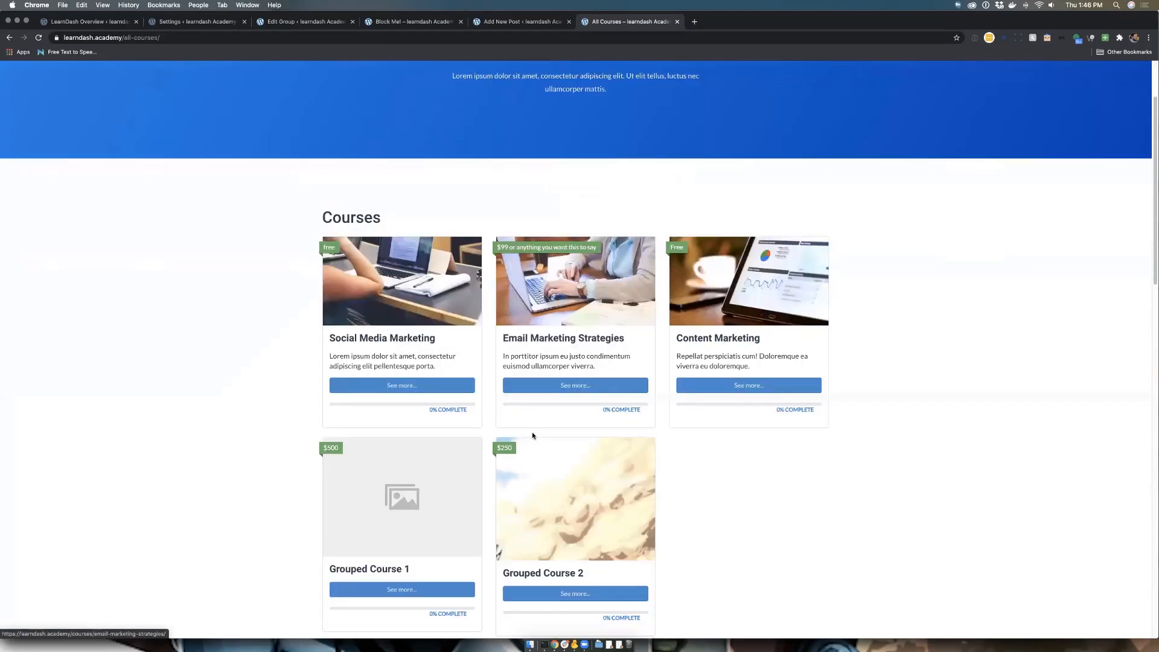
{"action": "left_click", "coordinate": [401, 544]}
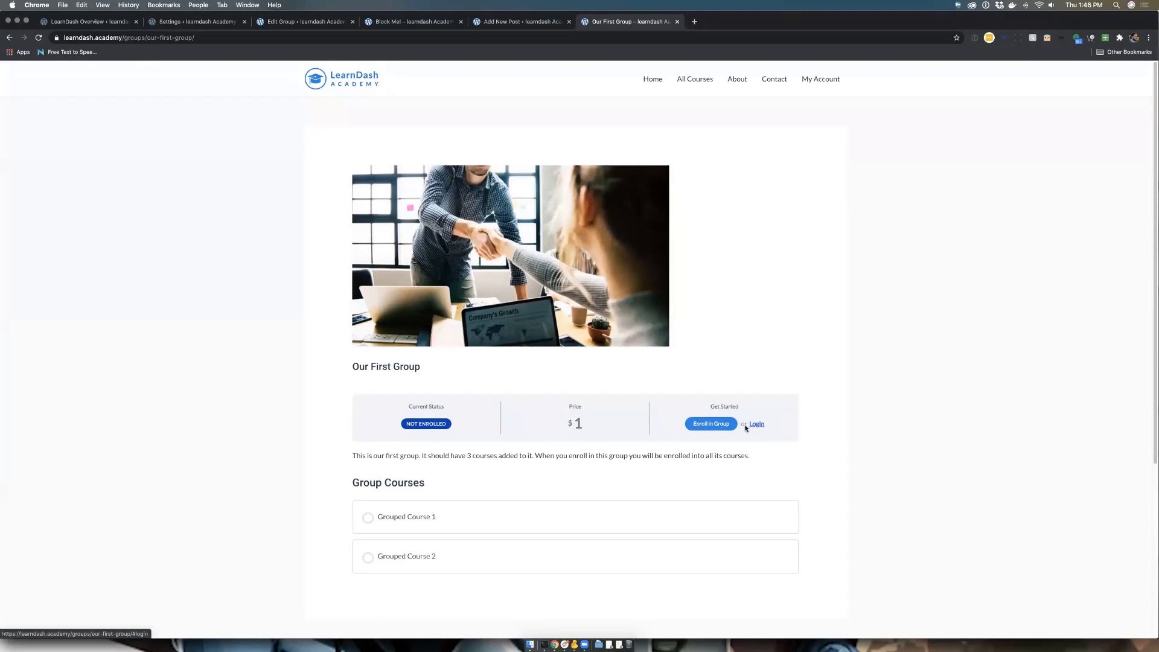
{"action": "left_click", "coordinate": [710, 426]}
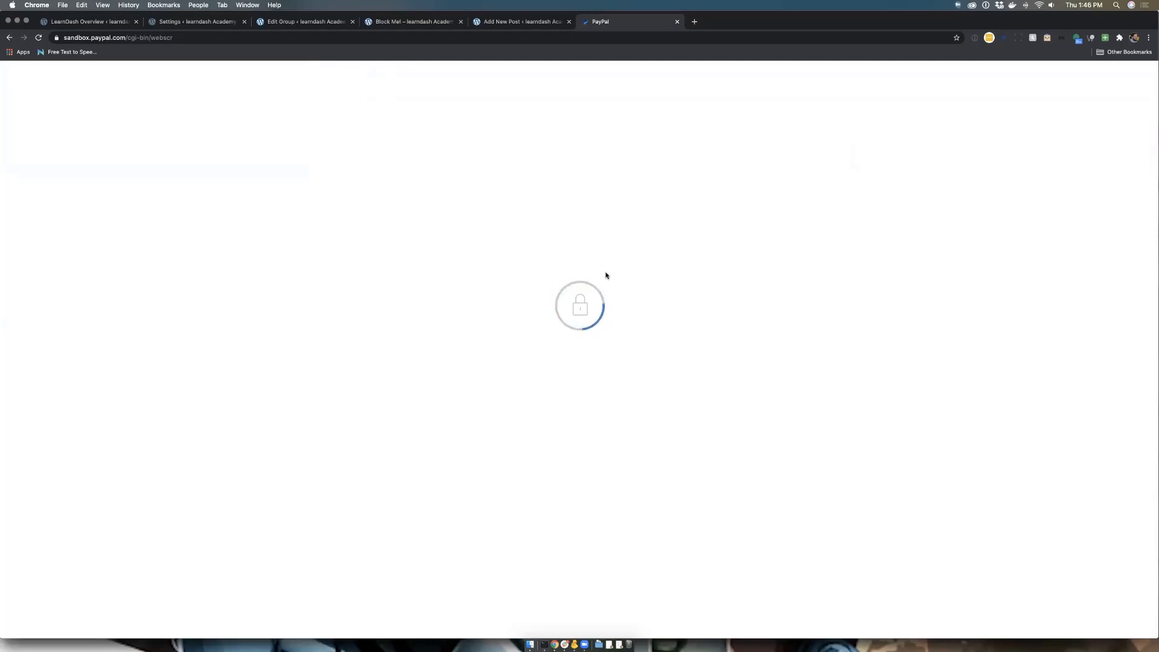
Close the PayPal checkout and reload the suspended Block Me! page to view it as a logged-out visitor.
{"action": "left_click", "coordinate": [675, 22]}
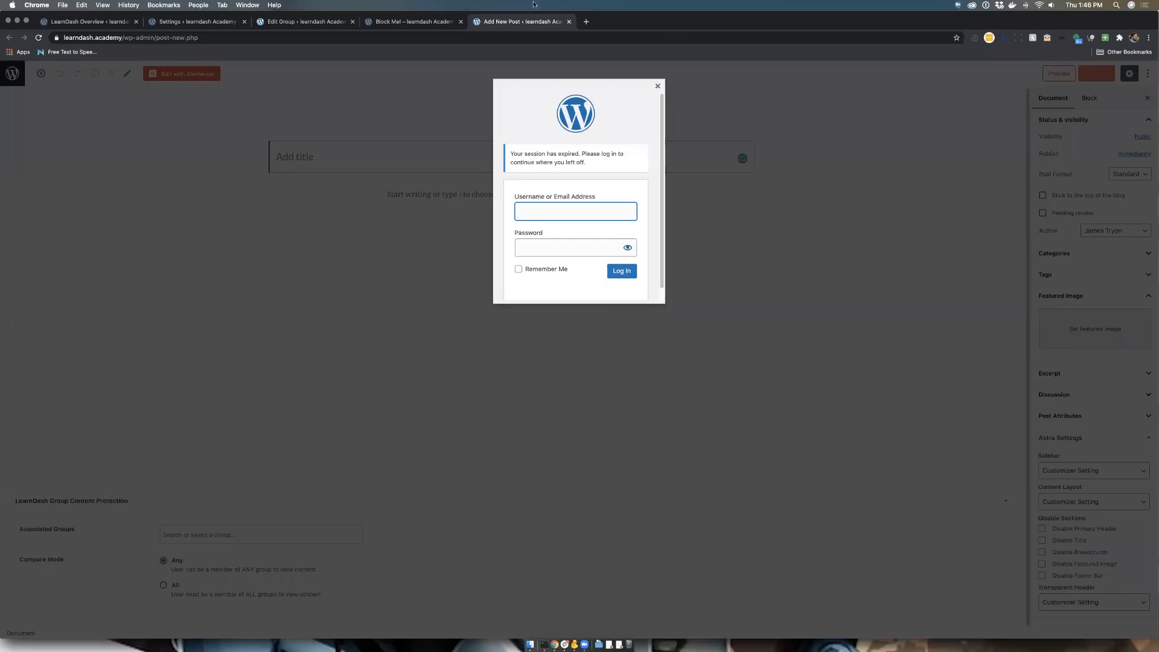
{"action": "left_click", "coordinate": [404, 22]}
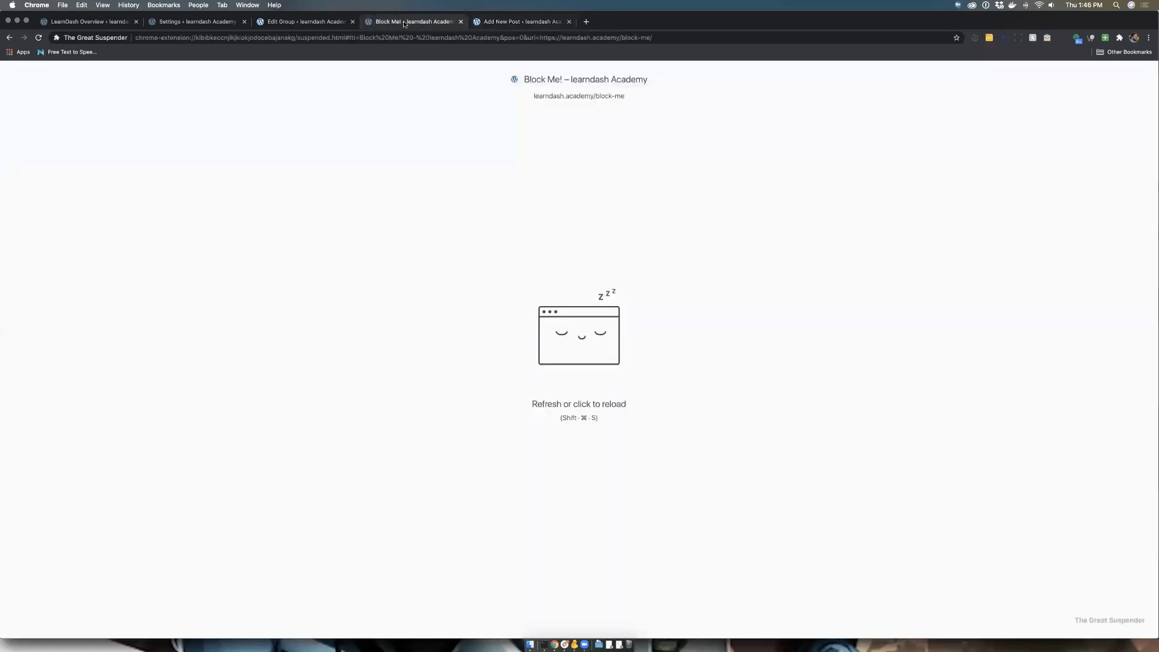
{"action": "left_click", "coordinate": [543, 96]}
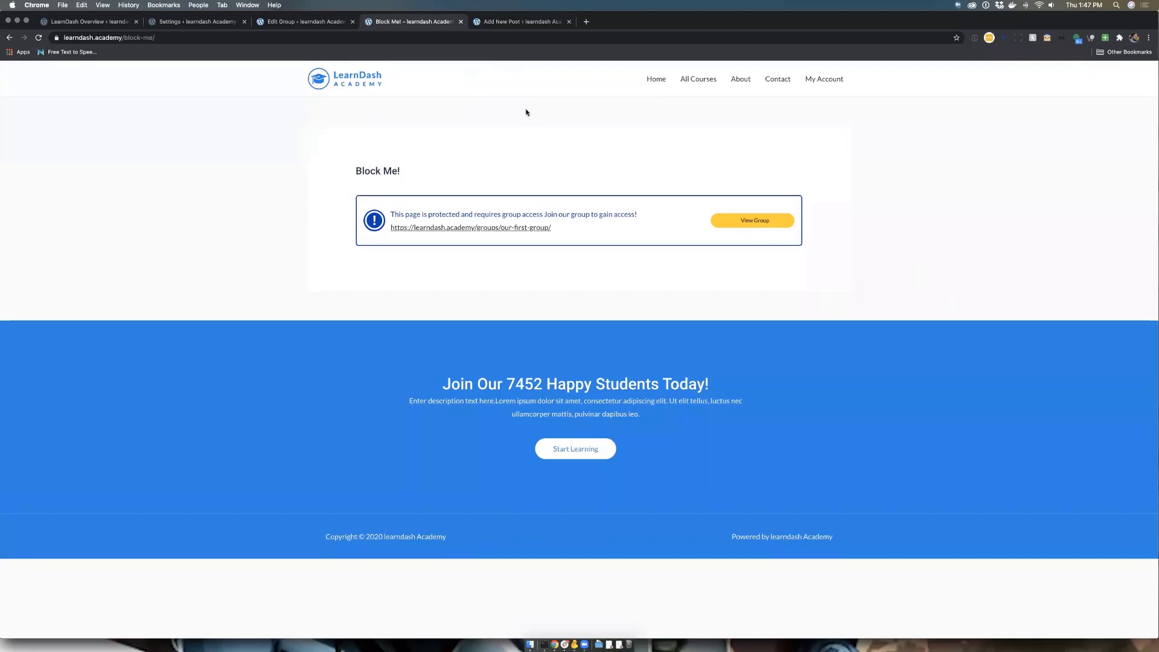
Open support.learndash.com in a new tab and go to the Add-Ons section of its documentation.
{"action": "left_click", "coordinate": [586, 21]}
{"action": "type", "text": "support.learndash.com"}
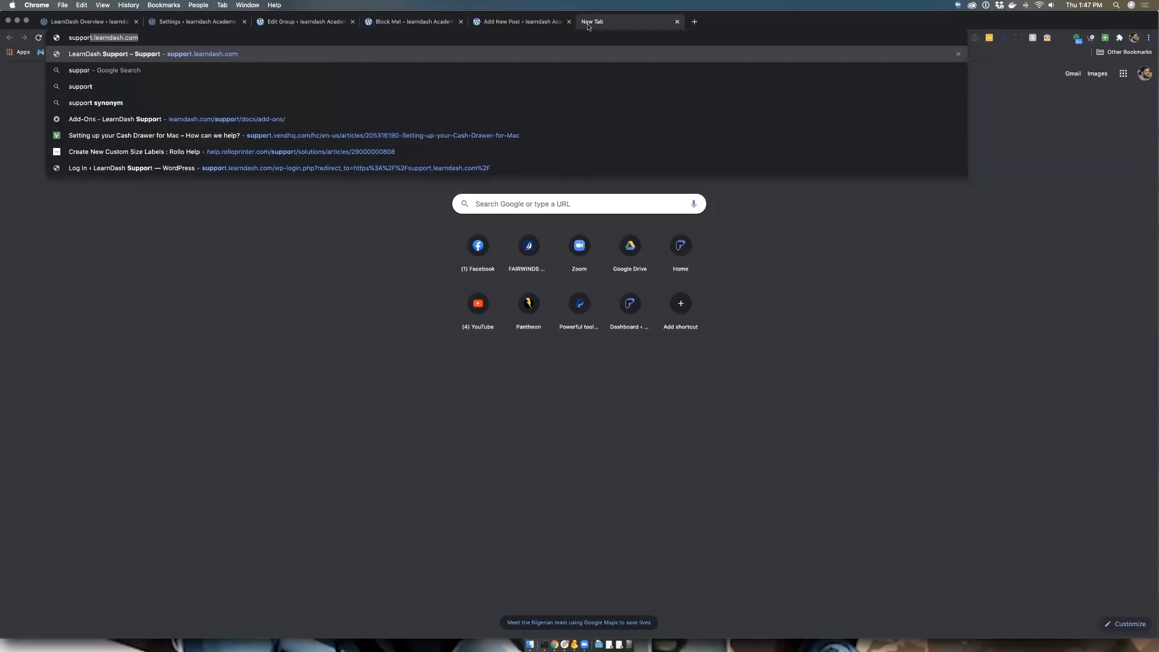
{"action": "key", "text": "Return"}
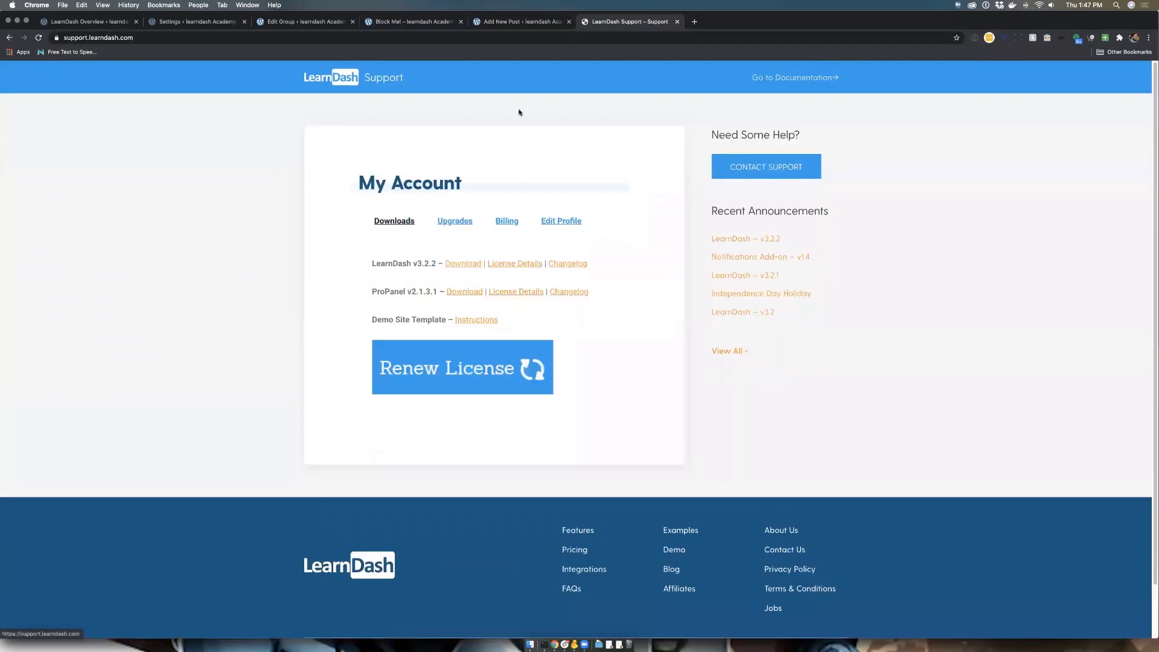
{"action": "left_click", "coordinate": [794, 80]}
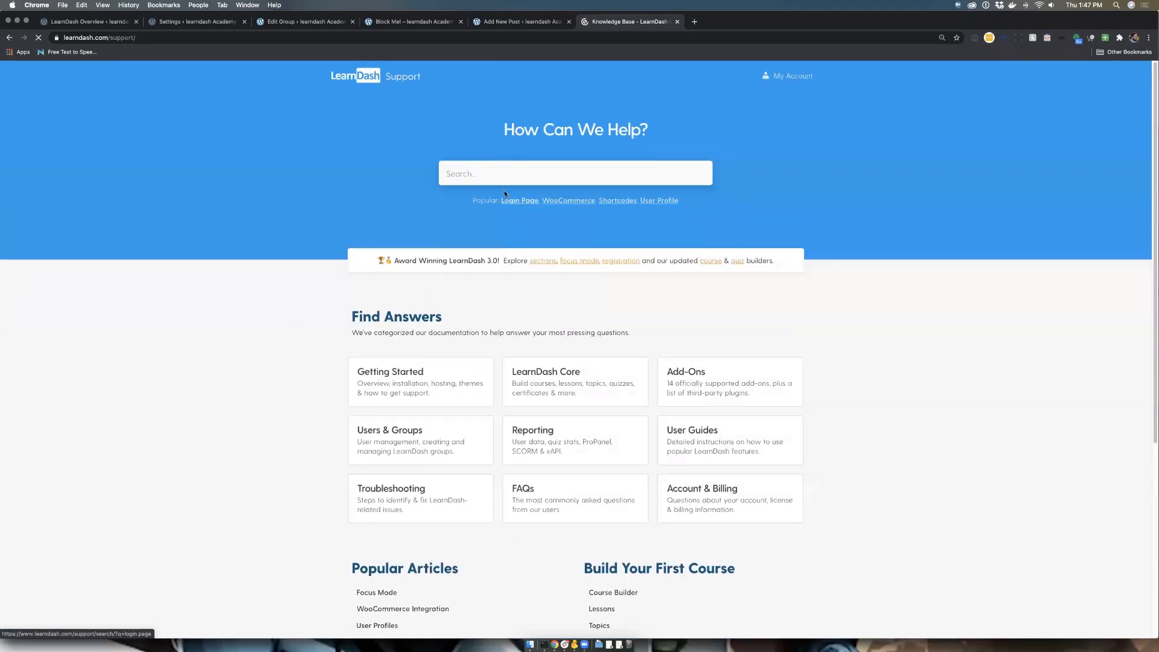
{"action": "left_click", "coordinate": [689, 372]}
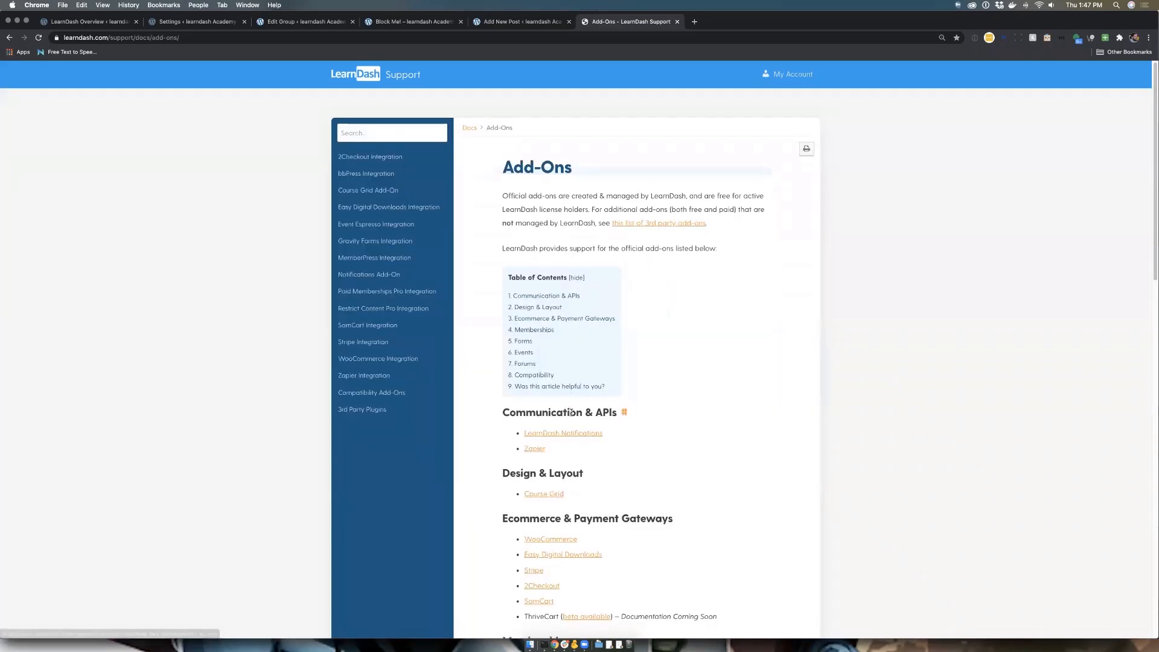
Open the Stripe add-on's documentation and examine who should use the integration and its walkthrough video section.
{"action": "scroll", "coordinate": [603, 495], "scroll_direction": "down", "scroll_amount": 1}
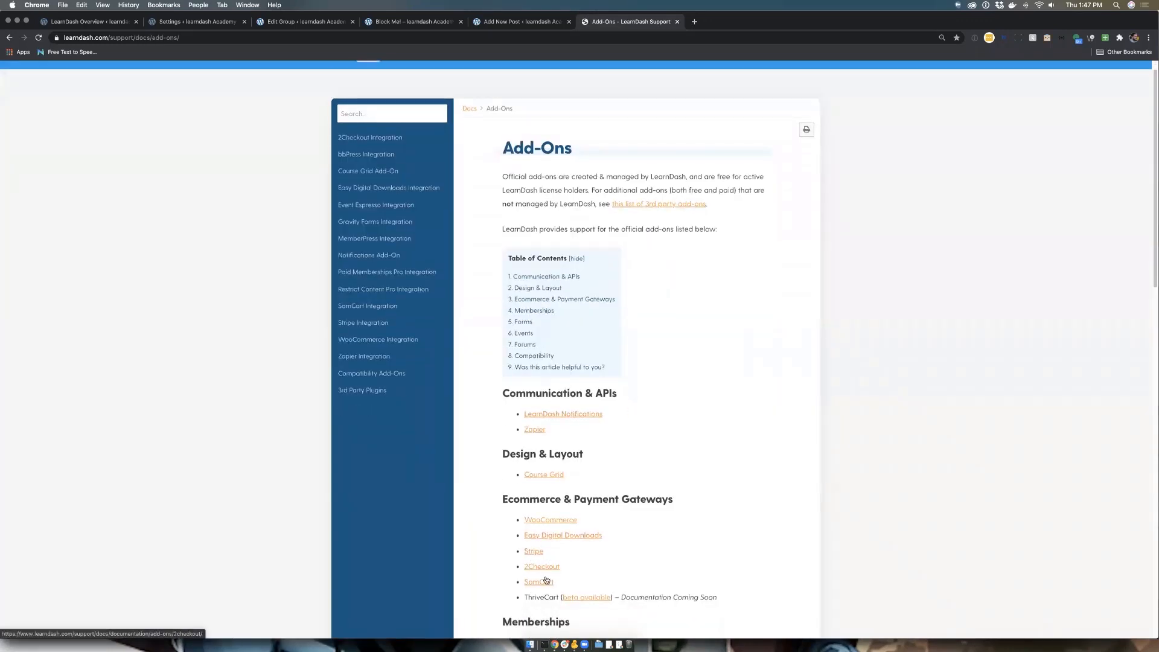
{"action": "scroll", "coordinate": [536, 555], "scroll_direction": "down", "scroll_amount": 3}
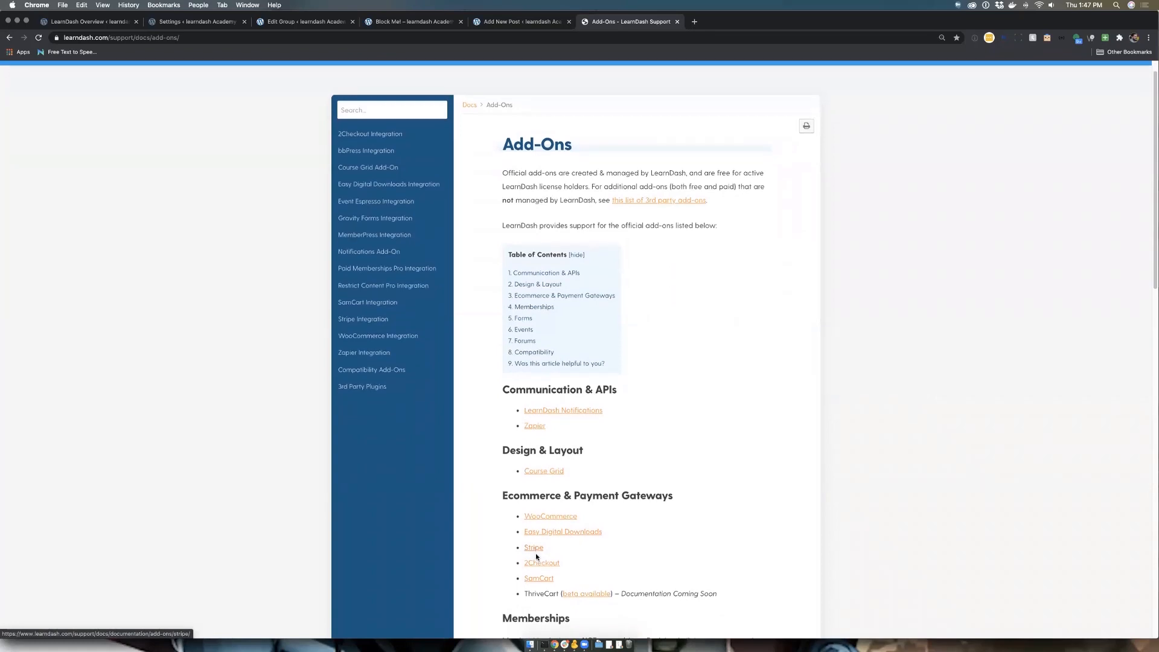
{"action": "left_click", "coordinate": [535, 482]}
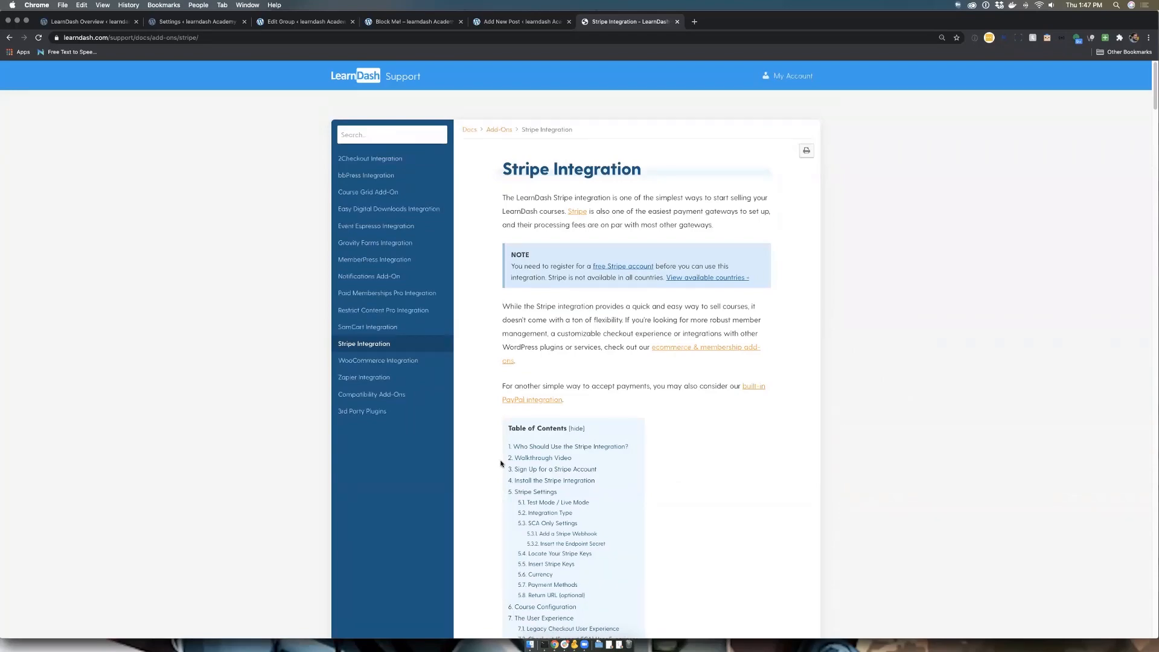
{"action": "scroll", "coordinate": [500, 463], "scroll_direction": "down", "scroll_amount": 5}
{"action": "scroll", "coordinate": [500, 464], "scroll_direction": "down", "scroll_amount": 10}
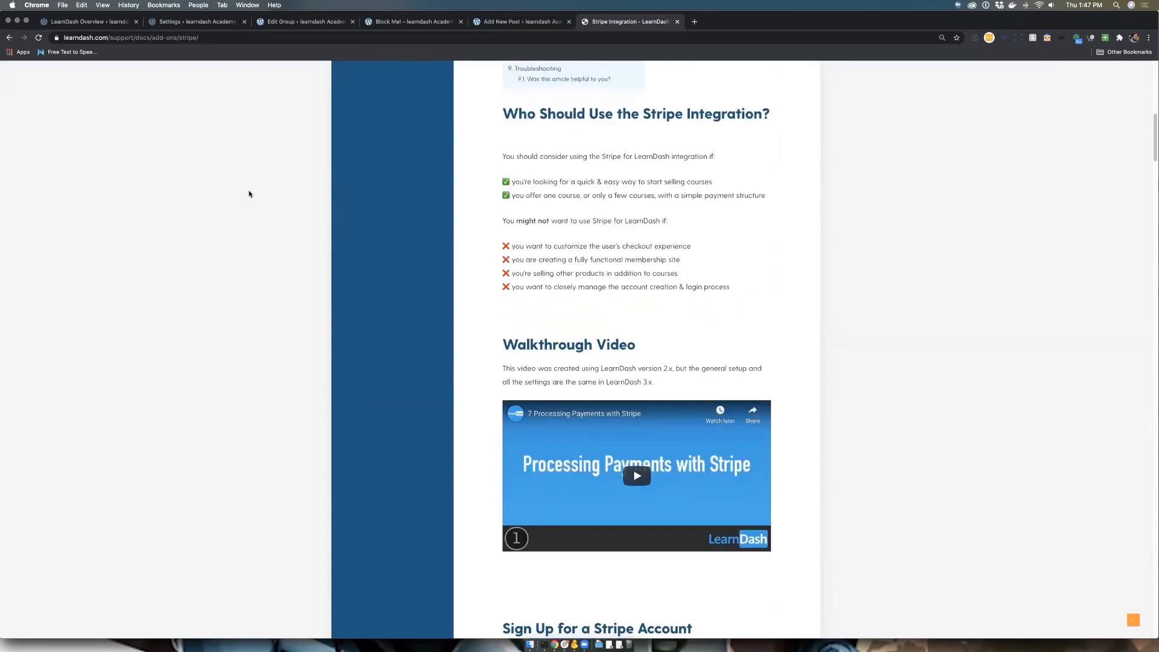
Return to the Add-Ons documentation page and review its list of integrations.
{"action": "left_click", "coordinate": [9, 38]}
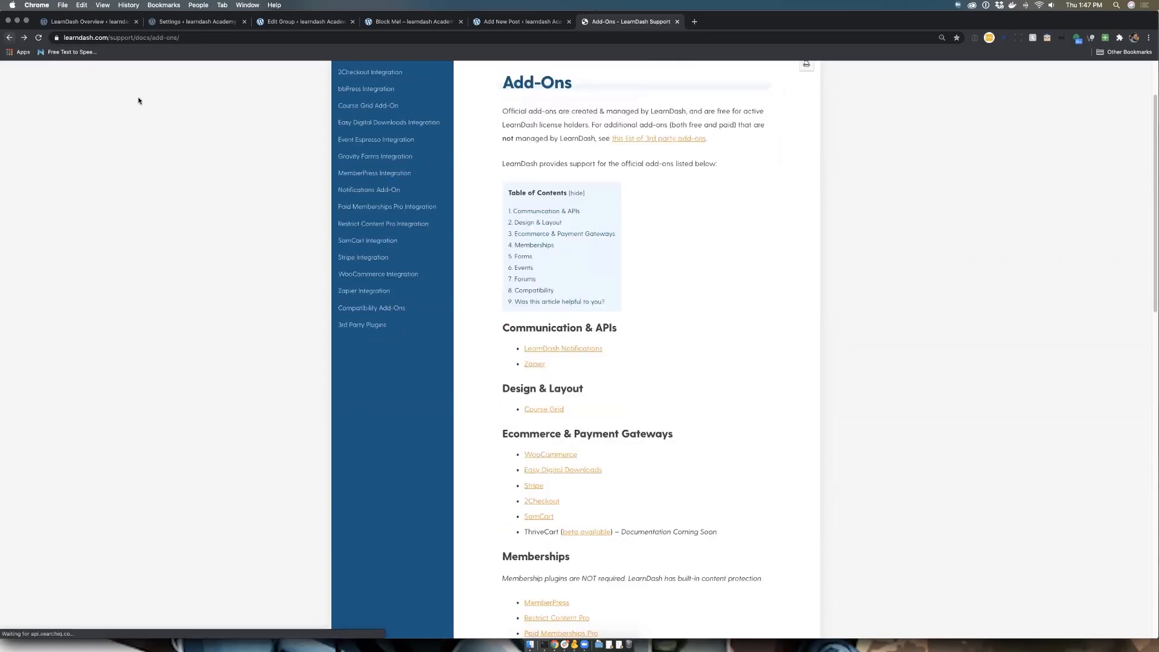
{"action": "scroll", "coordinate": [374, 281], "scroll_direction": "up", "scroll_amount": 3}
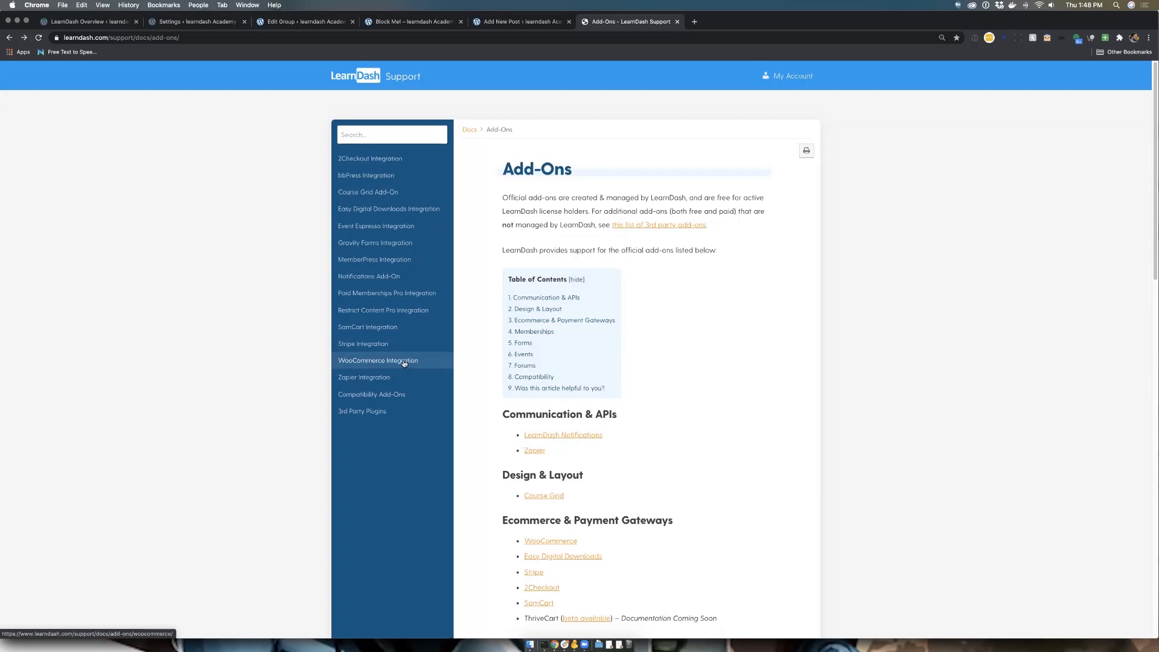
{"action": "left_click", "coordinate": [694, 22]}
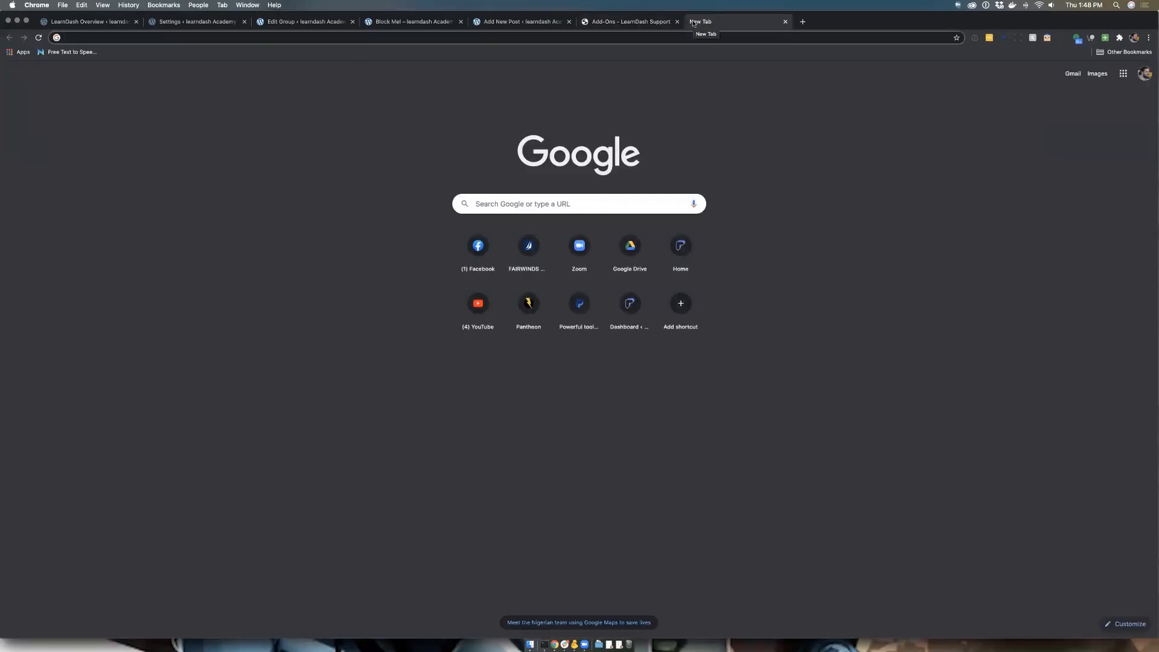
{"action": "left_click", "coordinate": [785, 22]}
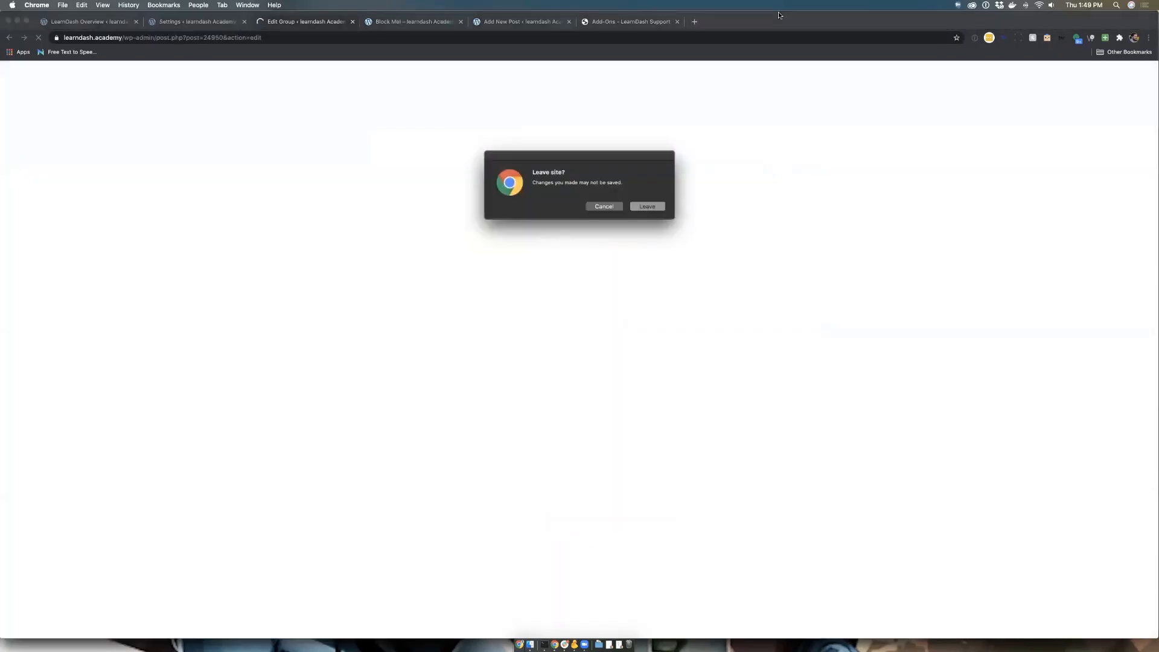
Cancel leaving the group editing page and bring the presentation window with the "Thank You" slide to the front.
{"action": "left_click", "coordinate": [492, 24]}
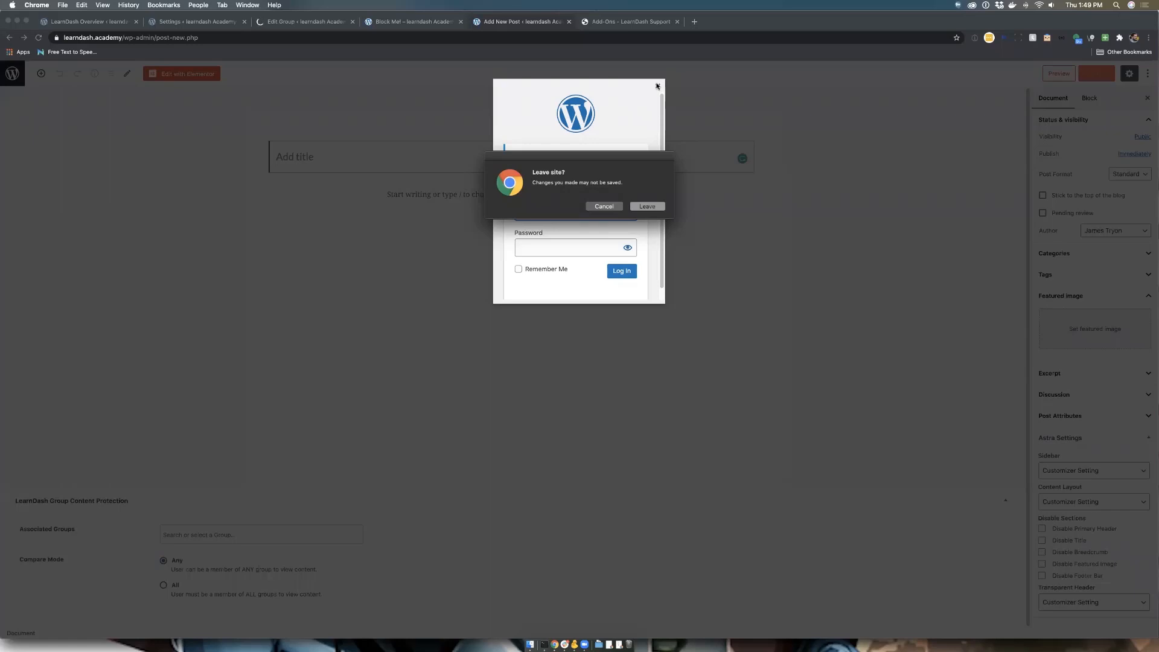
{"action": "left_click_drag", "start_coordinate": [730, 28], "coordinate": [729, 135]}
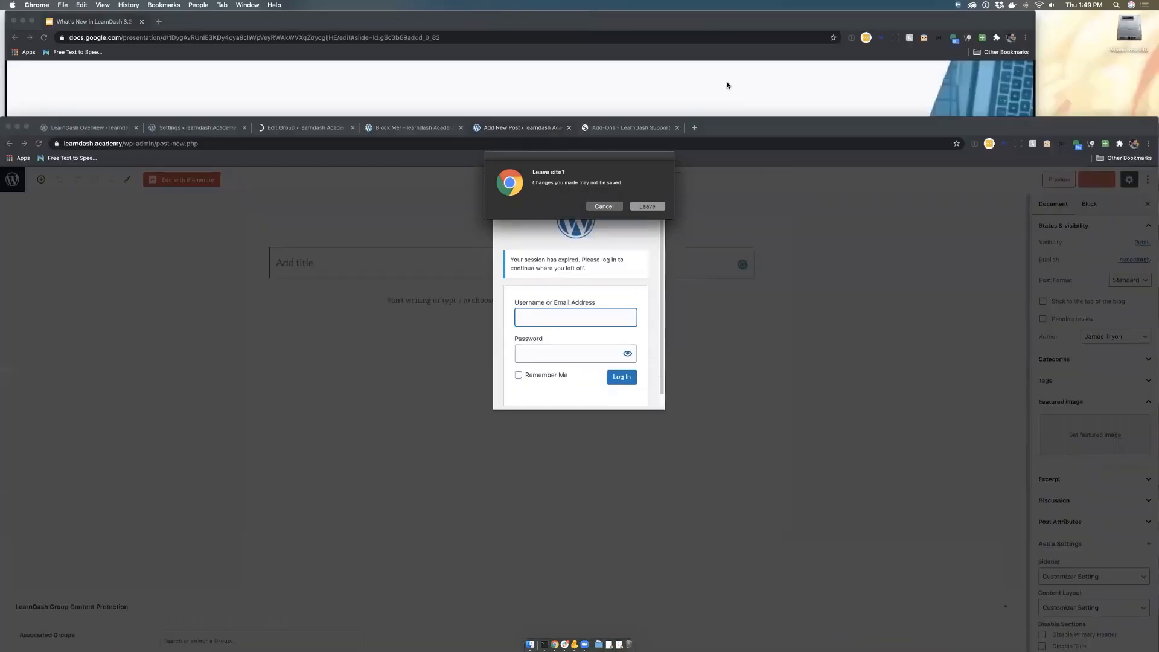
{"action": "left_click", "coordinate": [611, 206]}
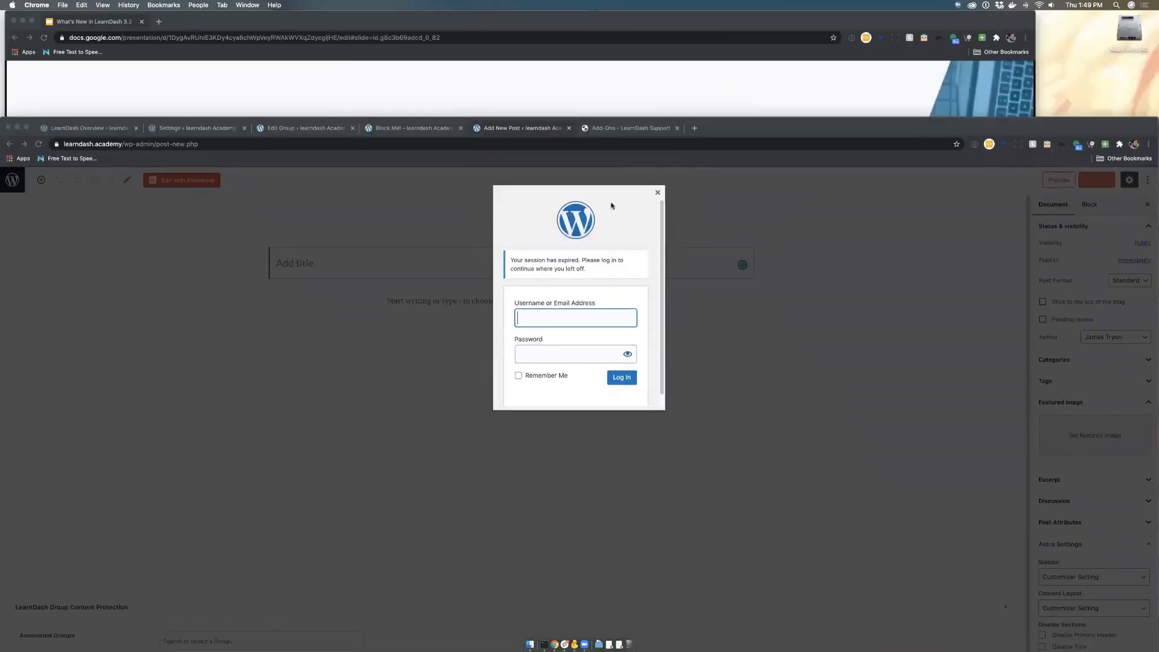
{"action": "left_click", "coordinate": [625, 85]}
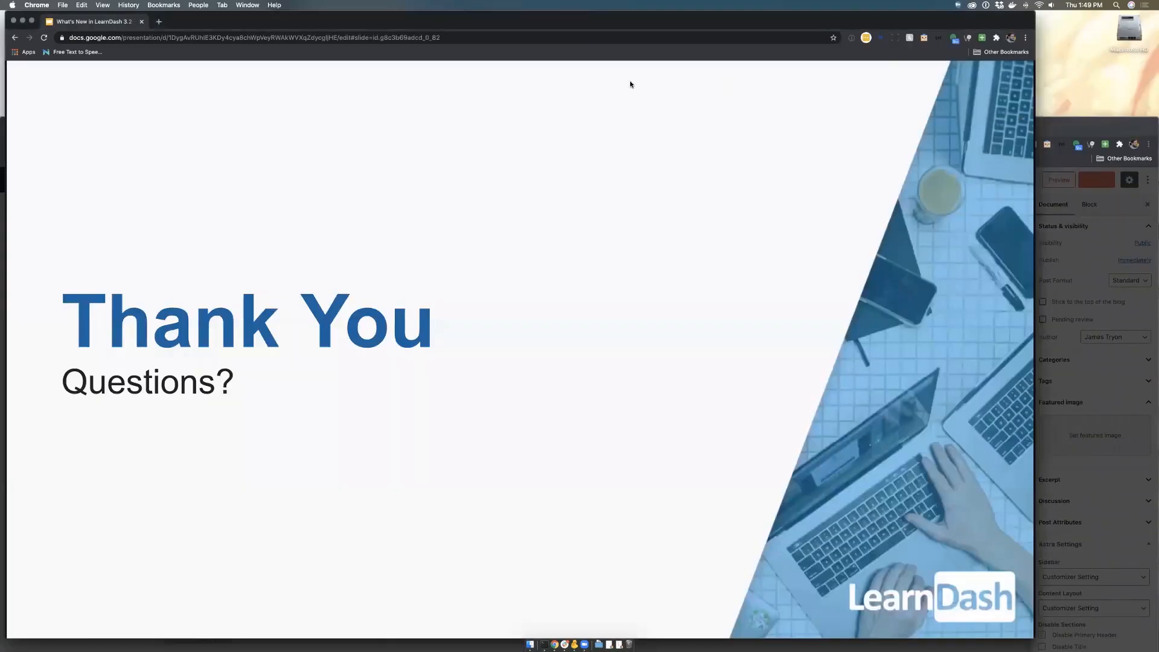
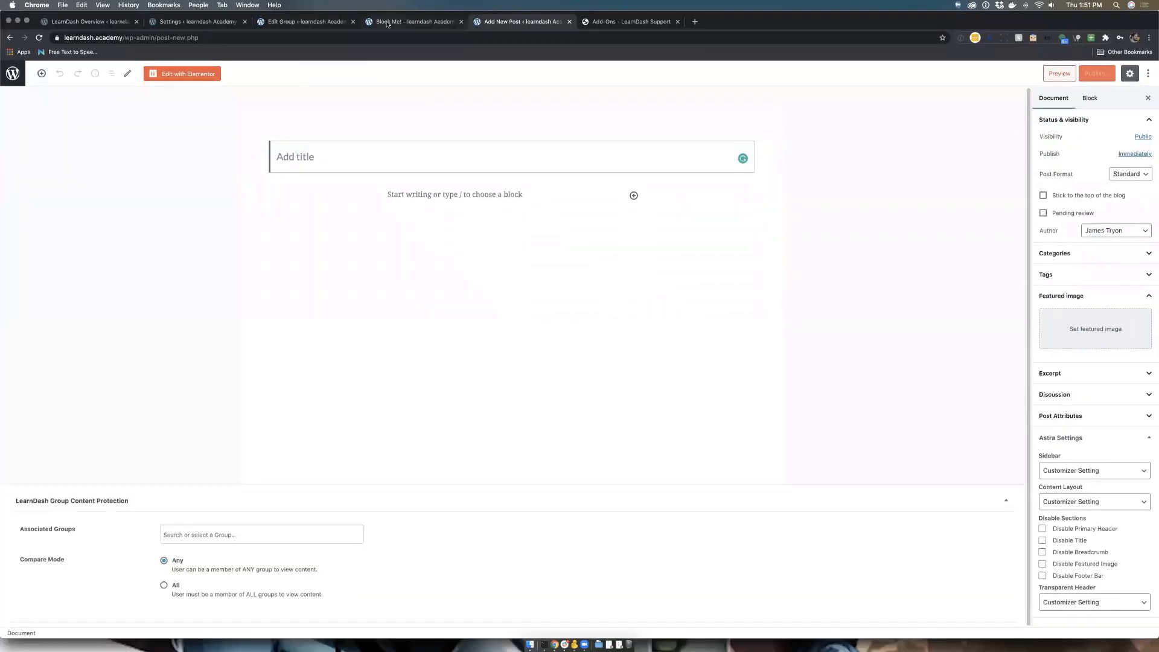
Reload the Our First Group editing page, discarding its unsaved changes, and go back to the Groups list.
{"action": "left_click", "coordinate": [387, 22]}
{"action": "left_click", "coordinate": [306, 22]}
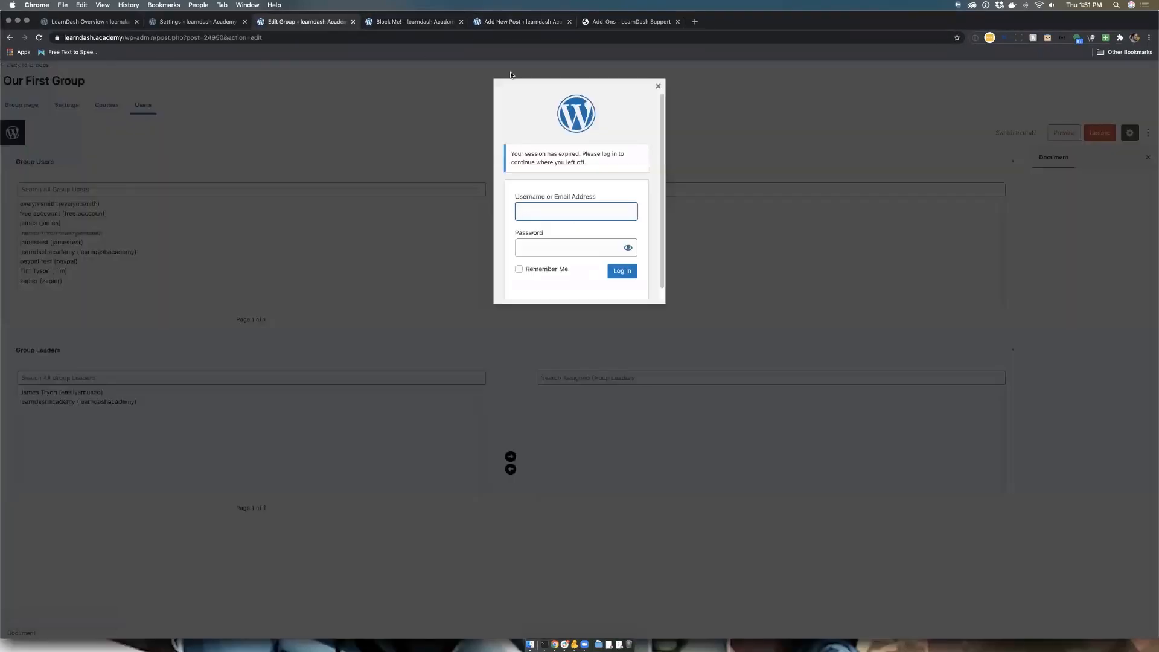
{"action": "left_click", "coordinate": [38, 38]}
{"action": "left_click", "coordinate": [636, 206]}
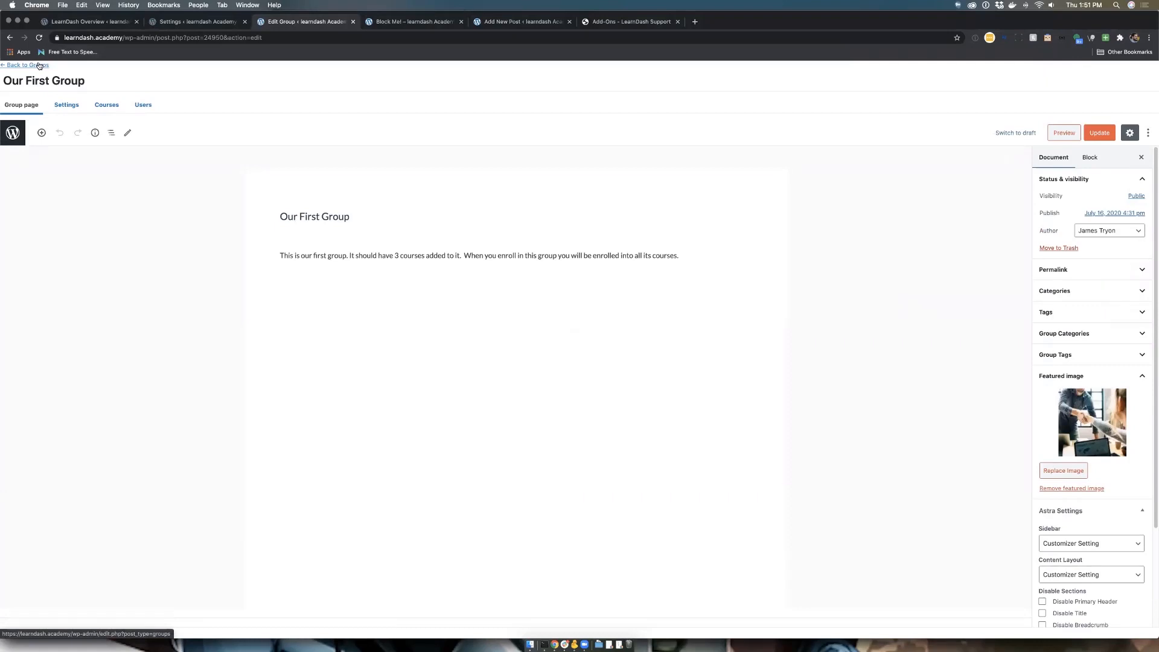
{"action": "left_click", "coordinate": [38, 65]}
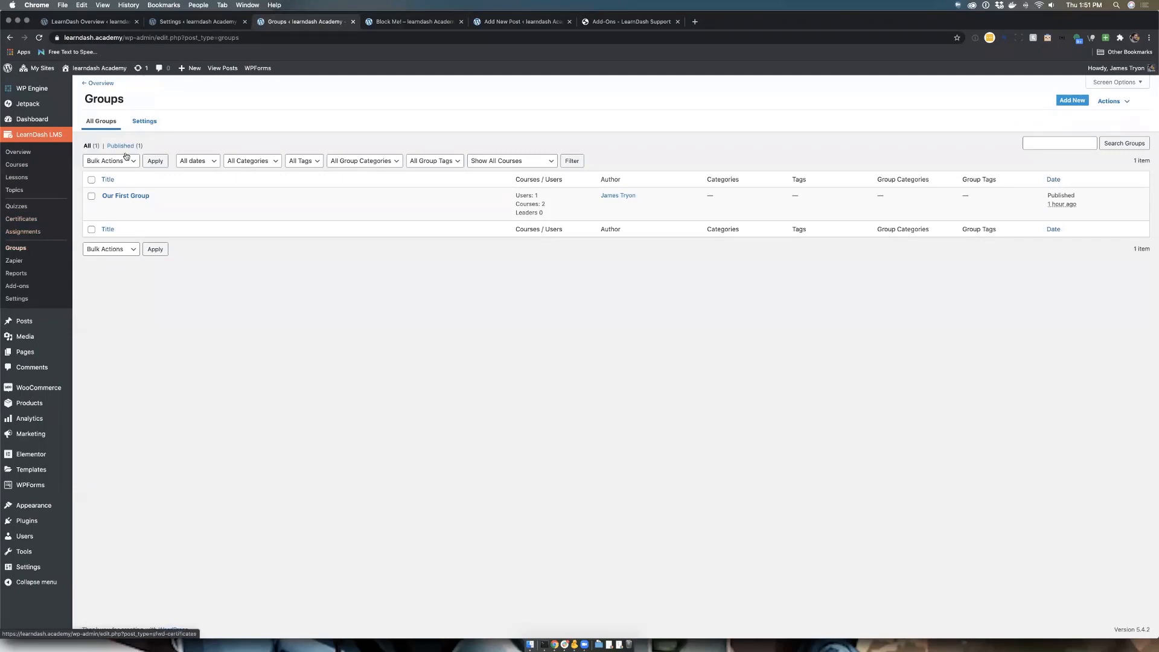
Open the global Groups settings and examine the Supported Post Types options under Group Content Protection.
{"action": "left_click", "coordinate": [145, 121]}
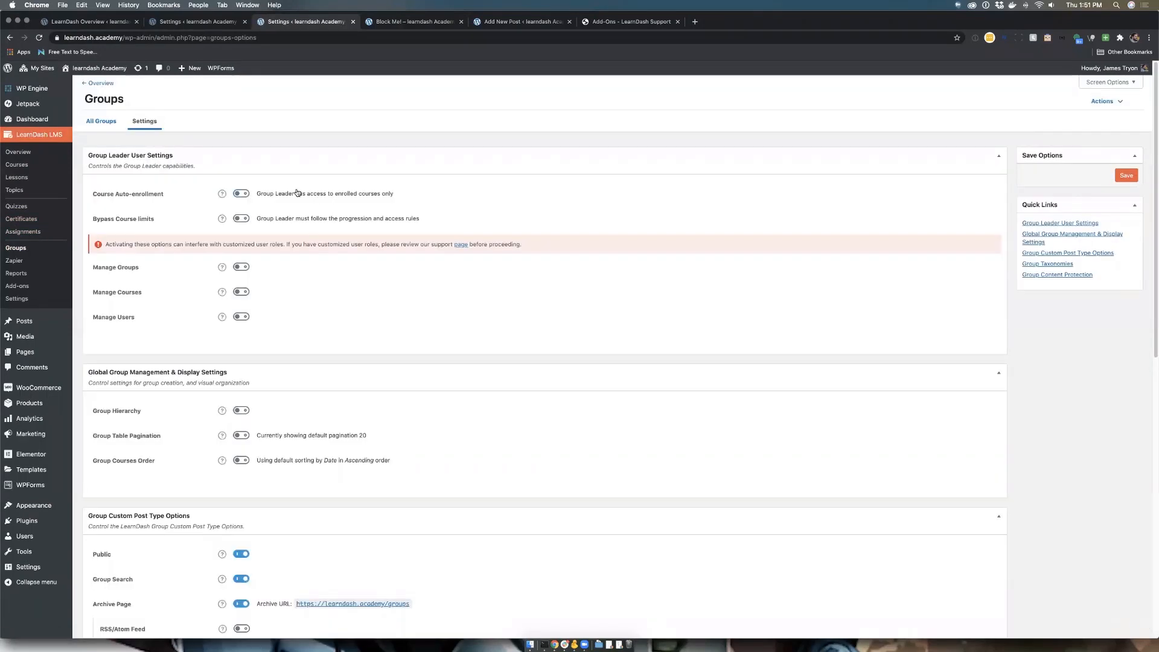
{"action": "scroll", "coordinate": [297, 193], "scroll_direction": "down", "scroll_amount": 10}
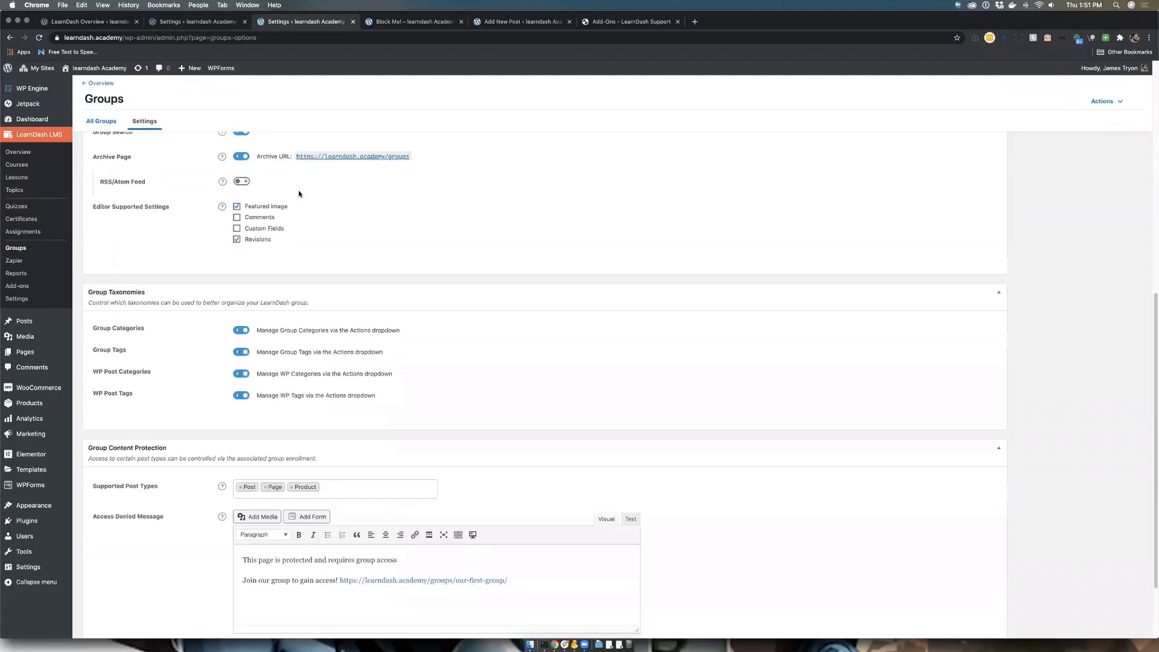
{"action": "scroll", "coordinate": [299, 193], "scroll_direction": "down", "scroll_amount": 3}
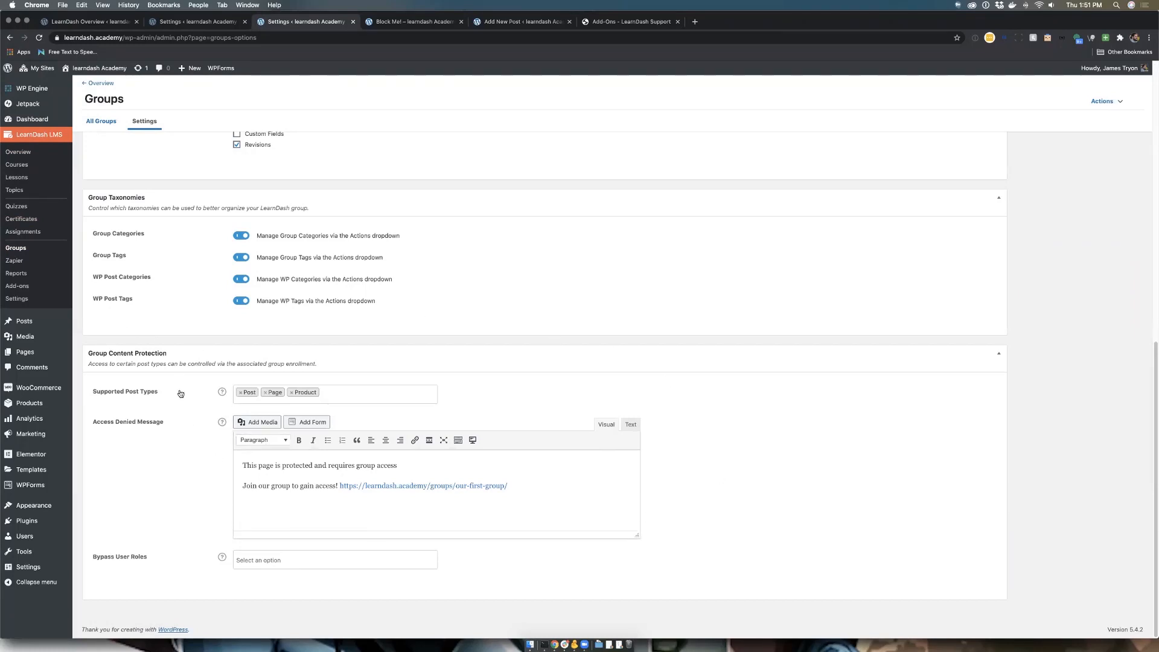
{"action": "left_click", "coordinate": [340, 395]}
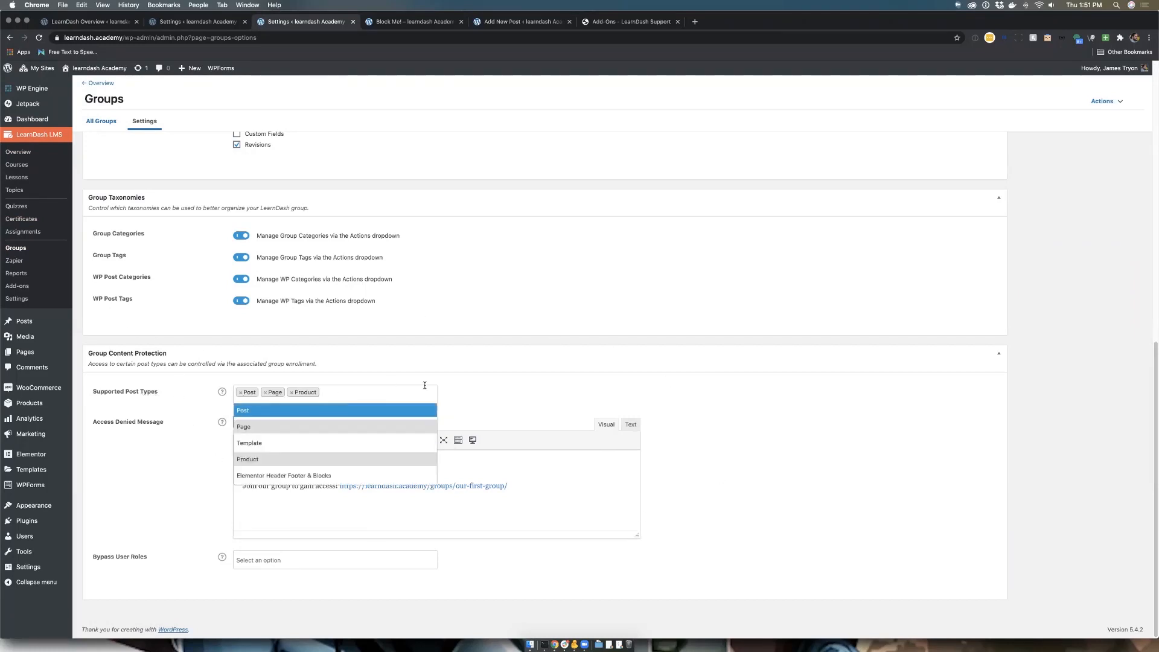
{"action": "left_click", "coordinate": [473, 396]}
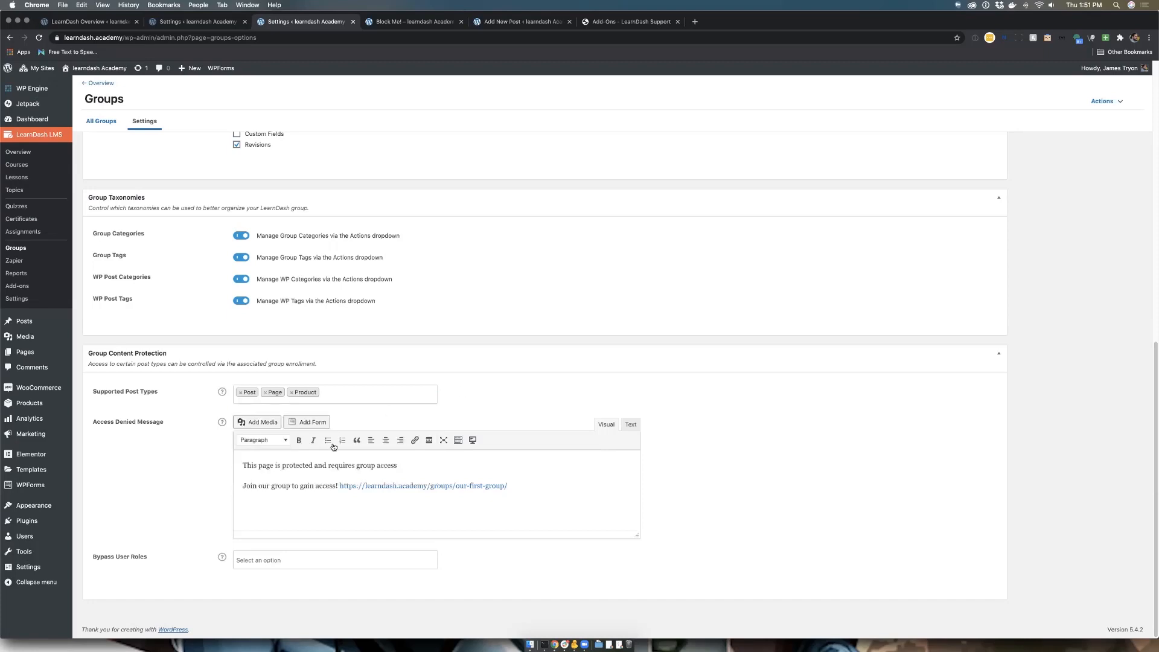
In the new post's LearnDash Group Content Protection settings, associate the post with Our First Group.
{"action": "left_click", "coordinate": [419, 23]}
{"action": "left_click", "coordinate": [520, 22]}
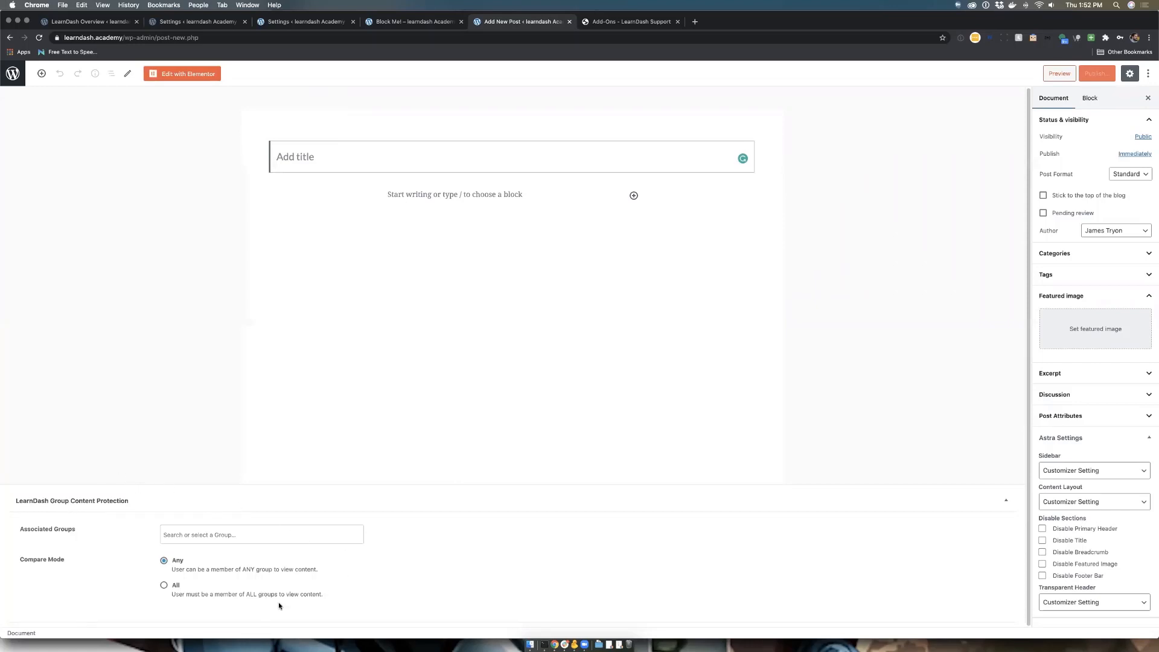
{"action": "left_click", "coordinate": [217, 534]}
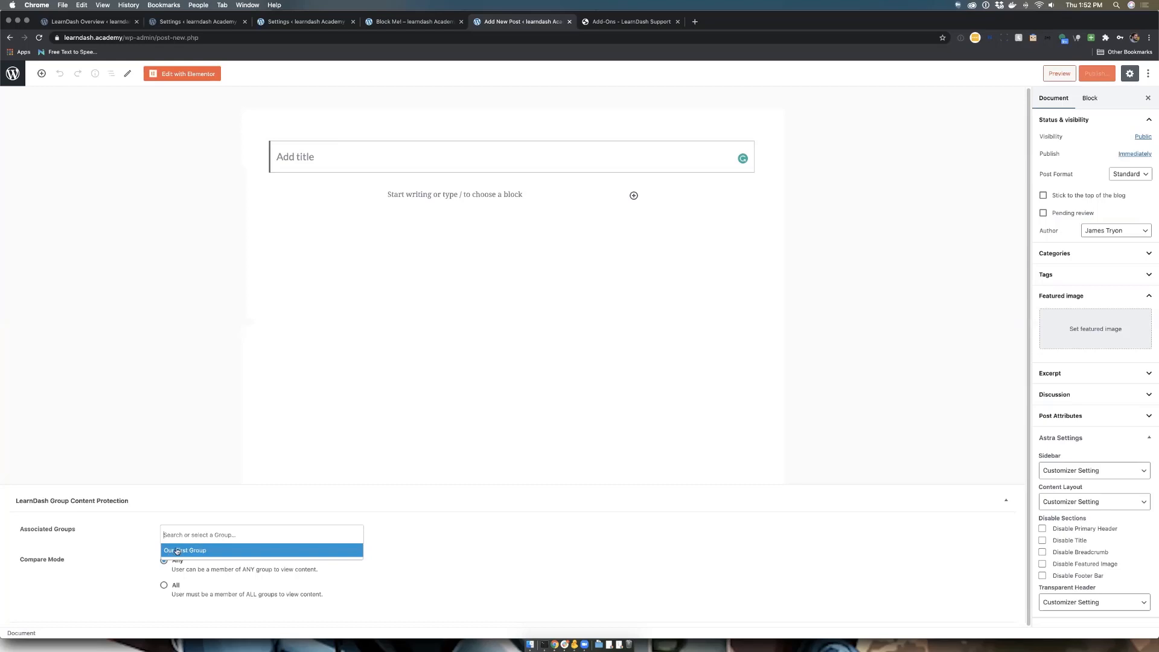
{"action": "left_click", "coordinate": [176, 550]}
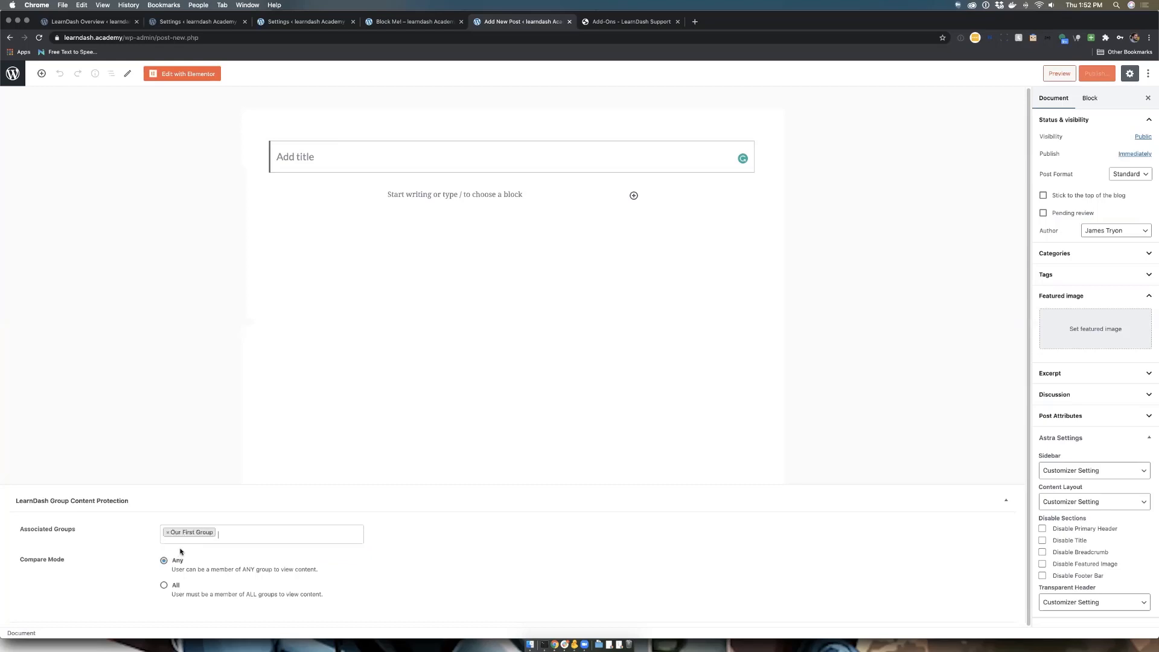
{"action": "left_click", "coordinate": [274, 537]}
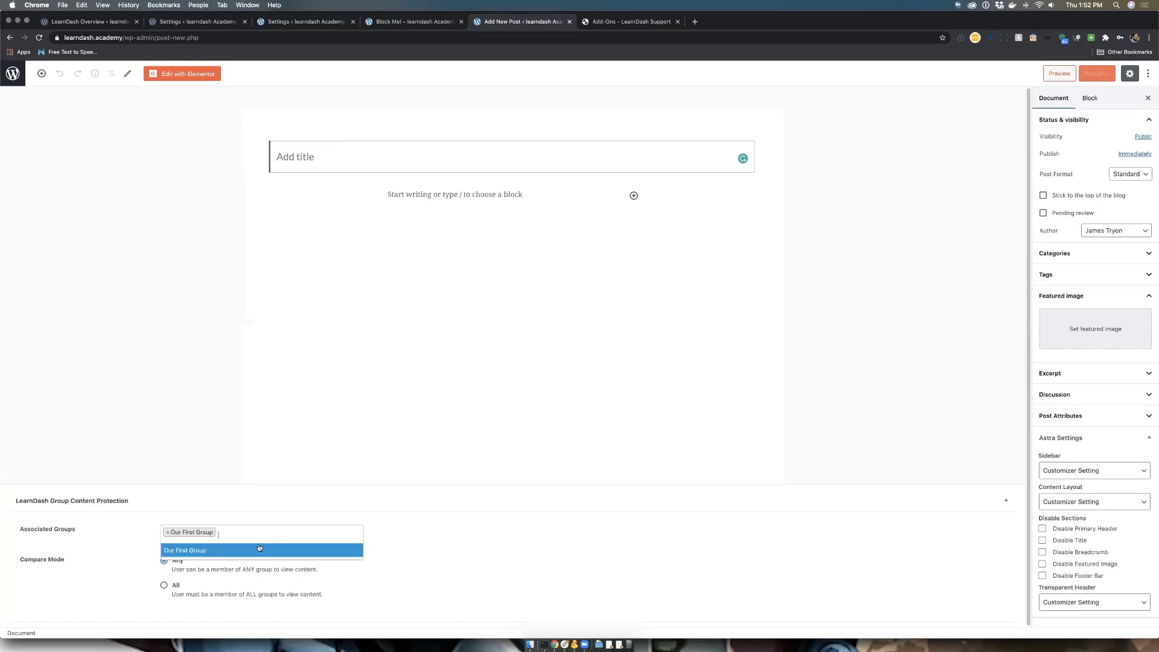
{"action": "left_click", "coordinate": [383, 540]}
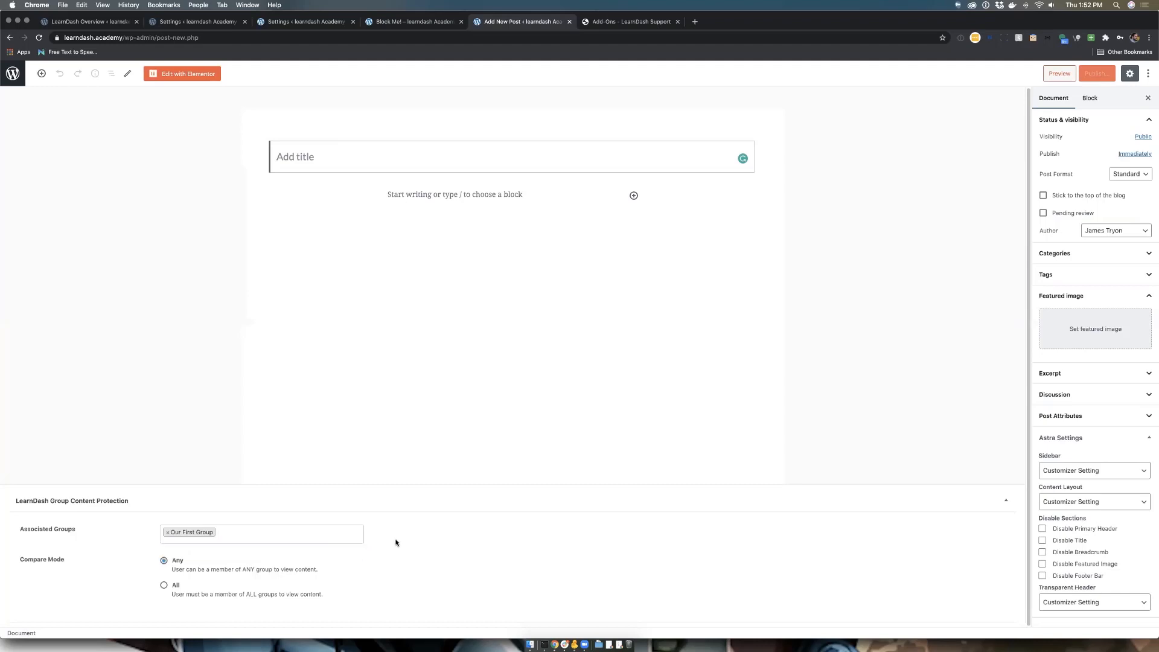
{"action": "left_click", "coordinate": [310, 538]}
{"action": "left_click", "coordinate": [401, 538]}
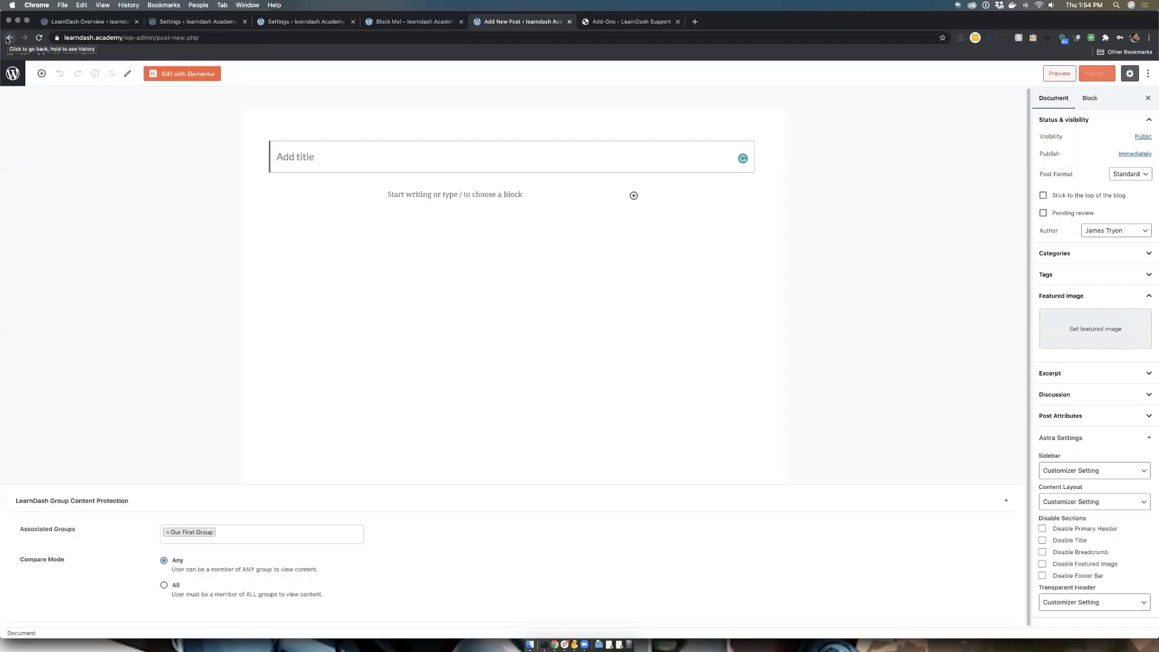
Insert a File block in the post body and fill it with wxr-2.xml from the media library.
{"action": "left_click", "coordinate": [423, 196]}
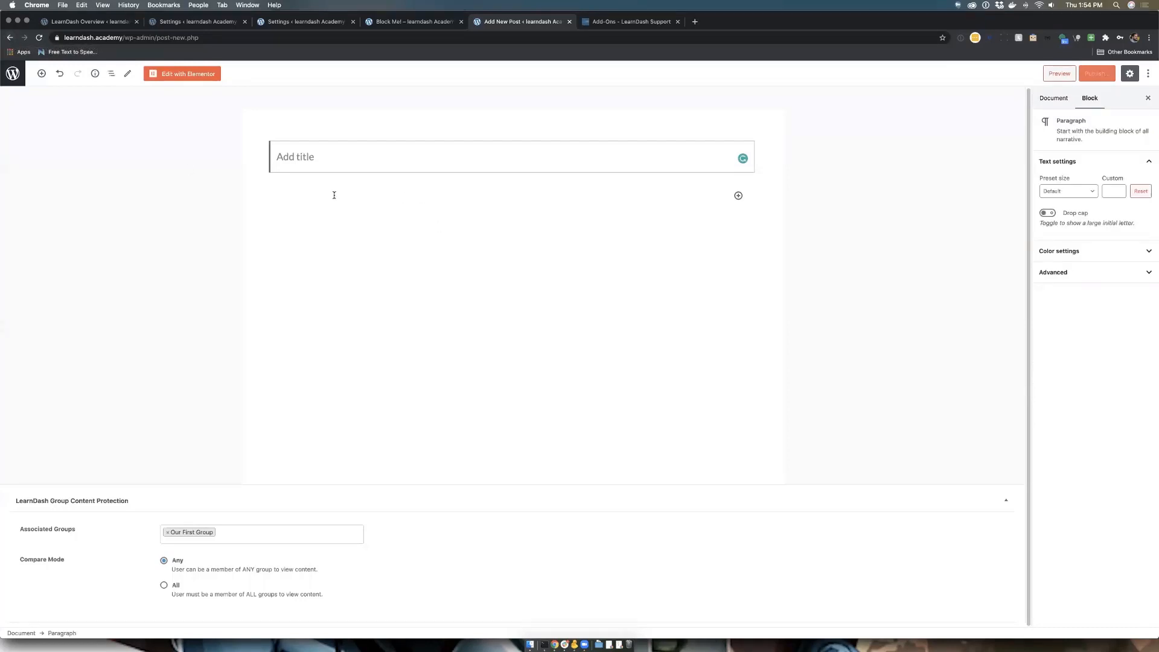
{"action": "type", "text": "/"}
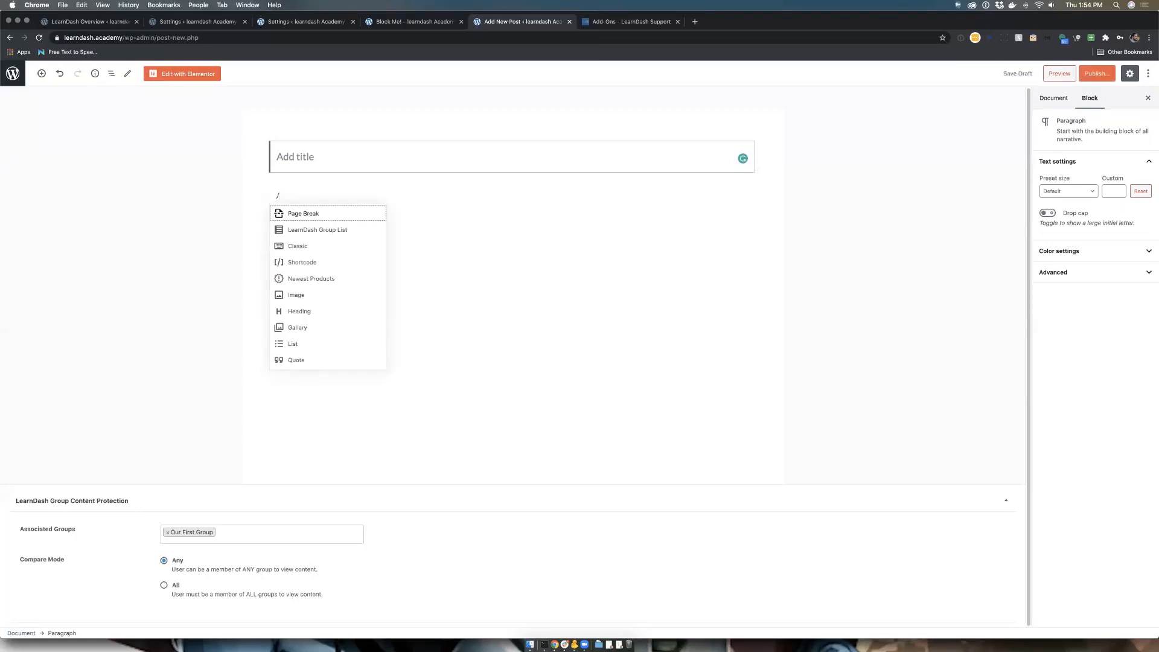
{"action": "type", "text": "pdf"}
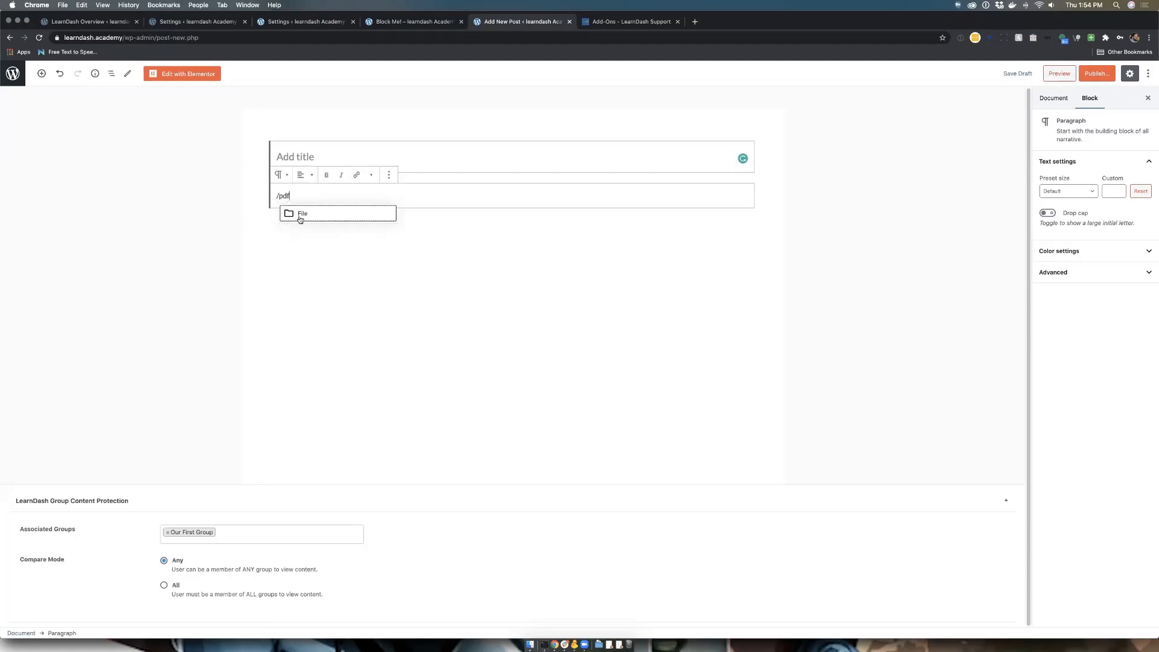
{"action": "left_click", "coordinate": [300, 216]}
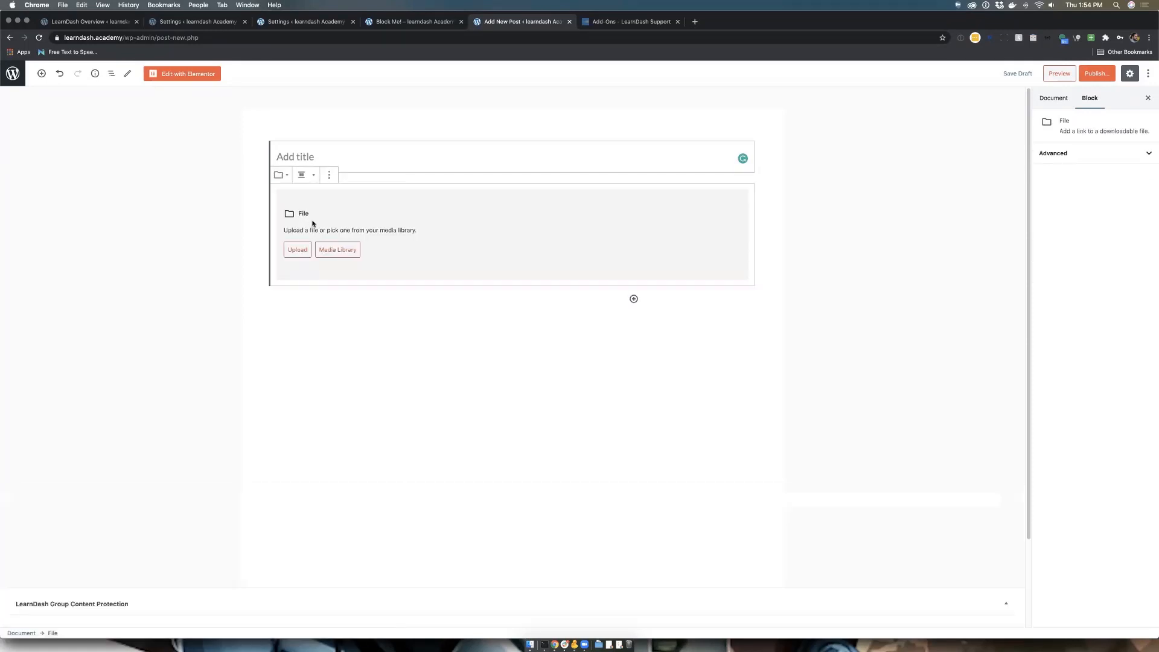
{"action": "left_click", "coordinate": [342, 251]}
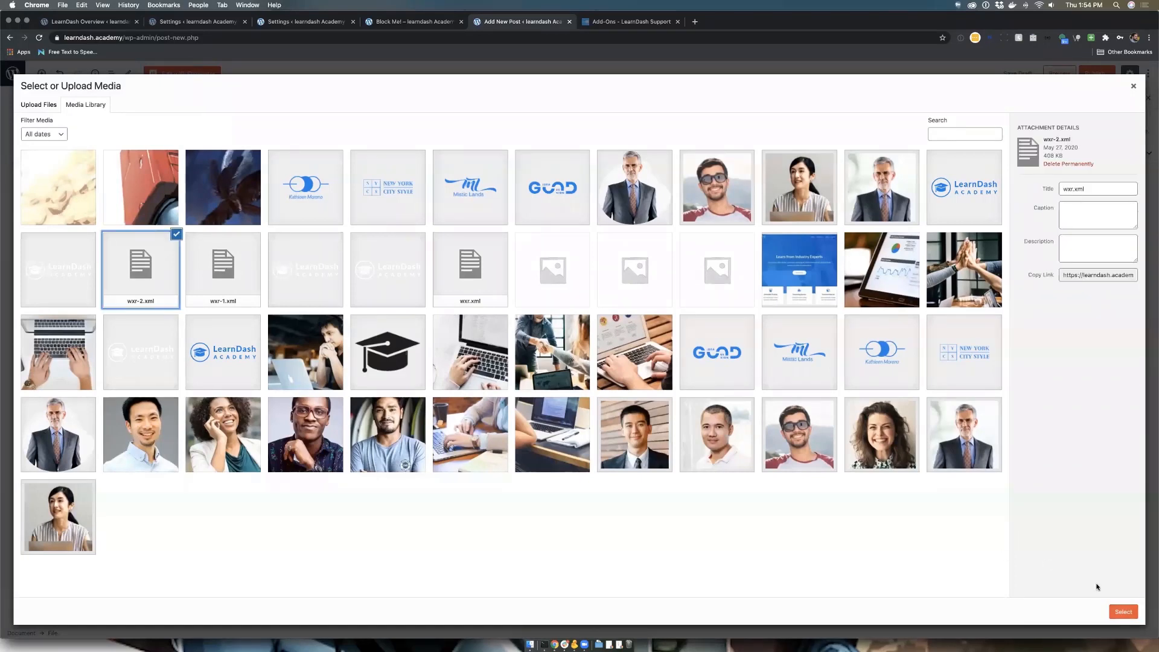
{"action": "left_click", "coordinate": [1123, 611]}
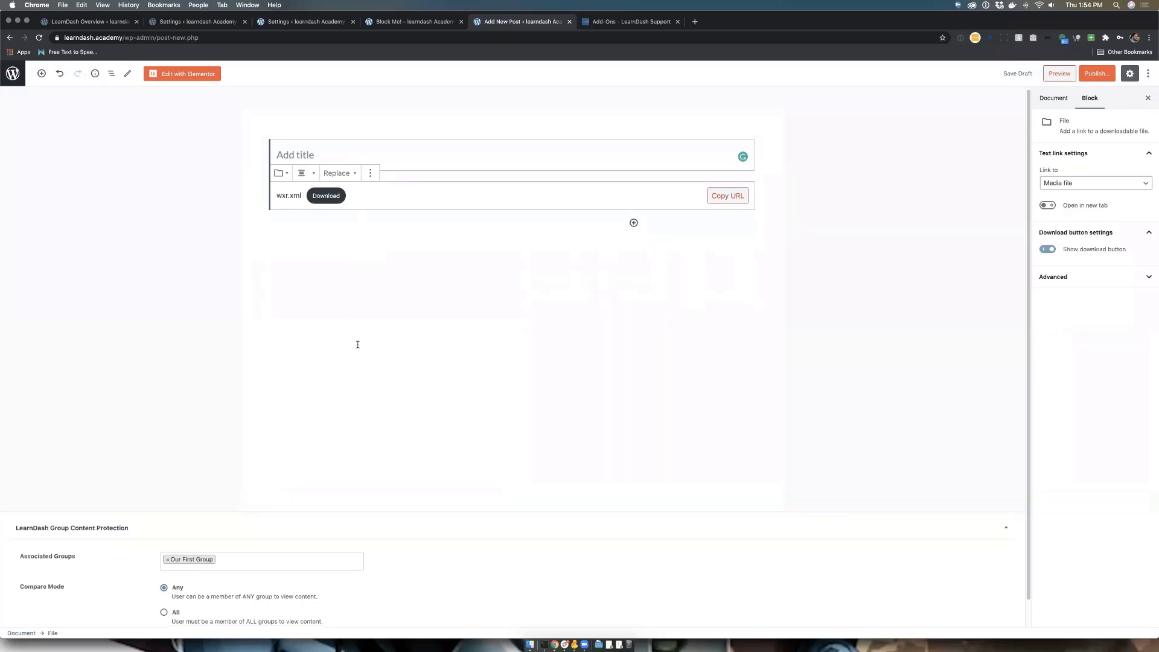
Title the post "protected", publish it, and open the published post.
{"action": "left_click", "coordinate": [1096, 74]}
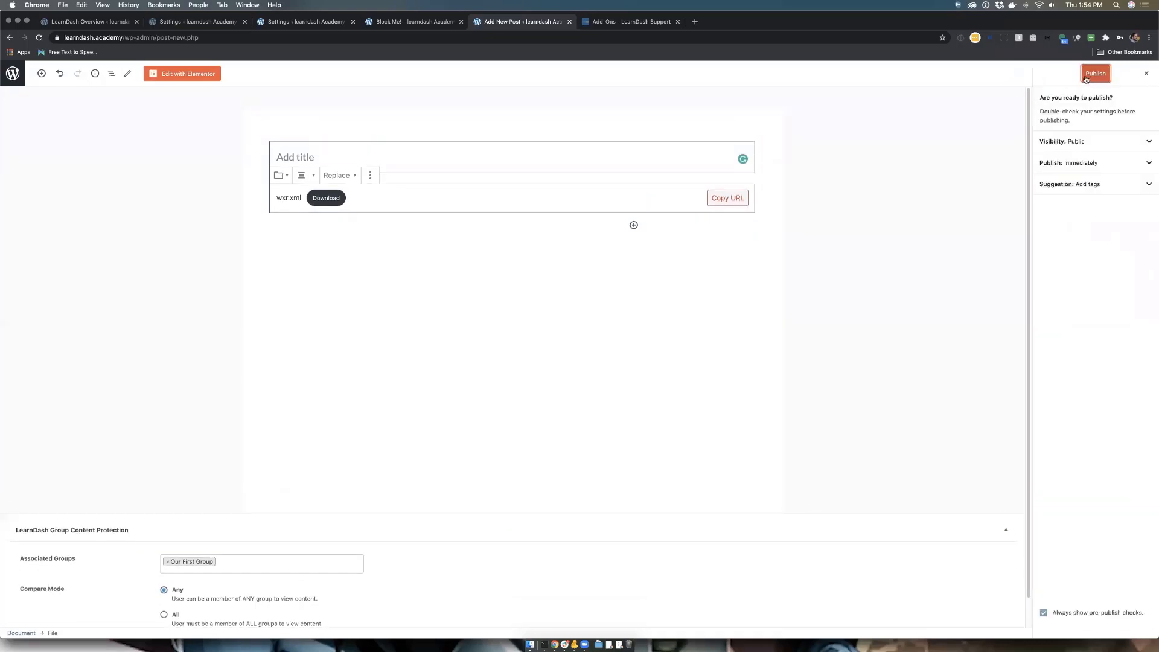
{"action": "left_click", "coordinate": [385, 157]}
{"action": "type", "text": "pres"}
{"action": "key", "text": "BackSpace"}
{"action": "key", "text": "BackSpace"}
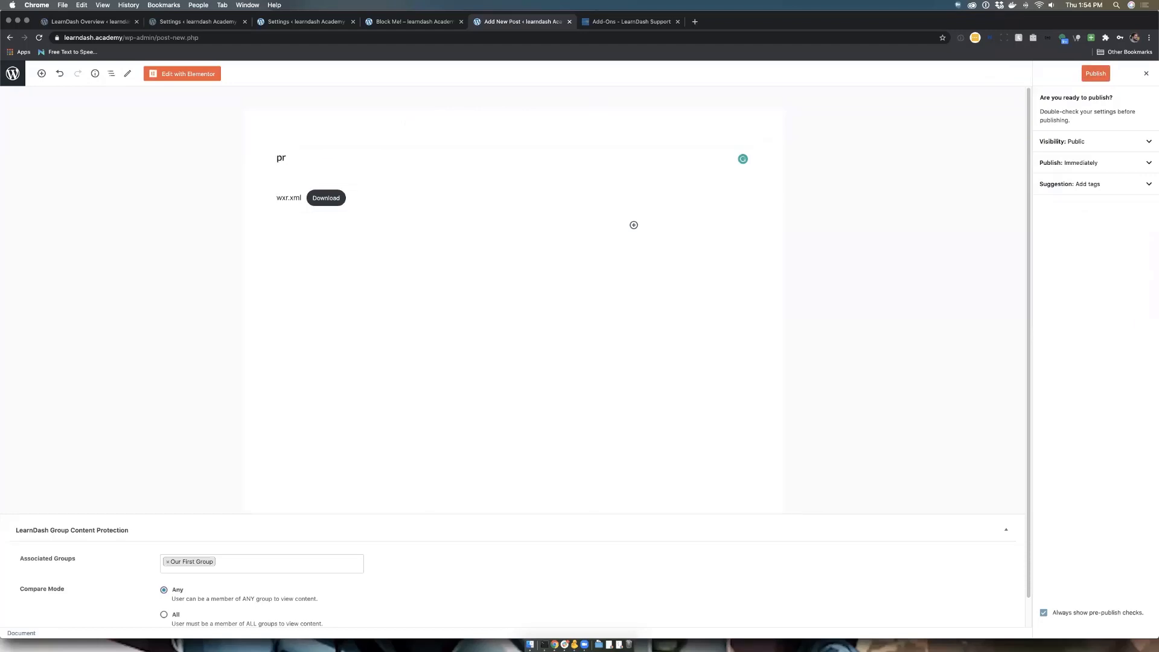
{"action": "type", "text": "otected"}
{"action": "left_click", "coordinate": [1088, 74]}
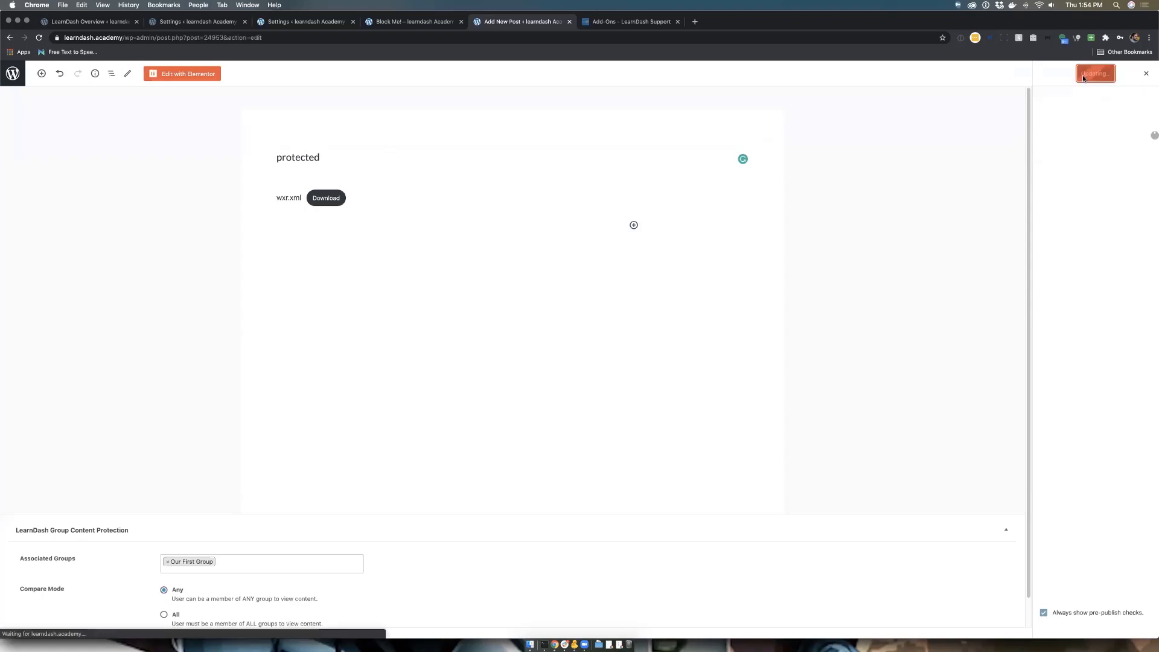
{"action": "left_click", "coordinate": [1077, 167]}
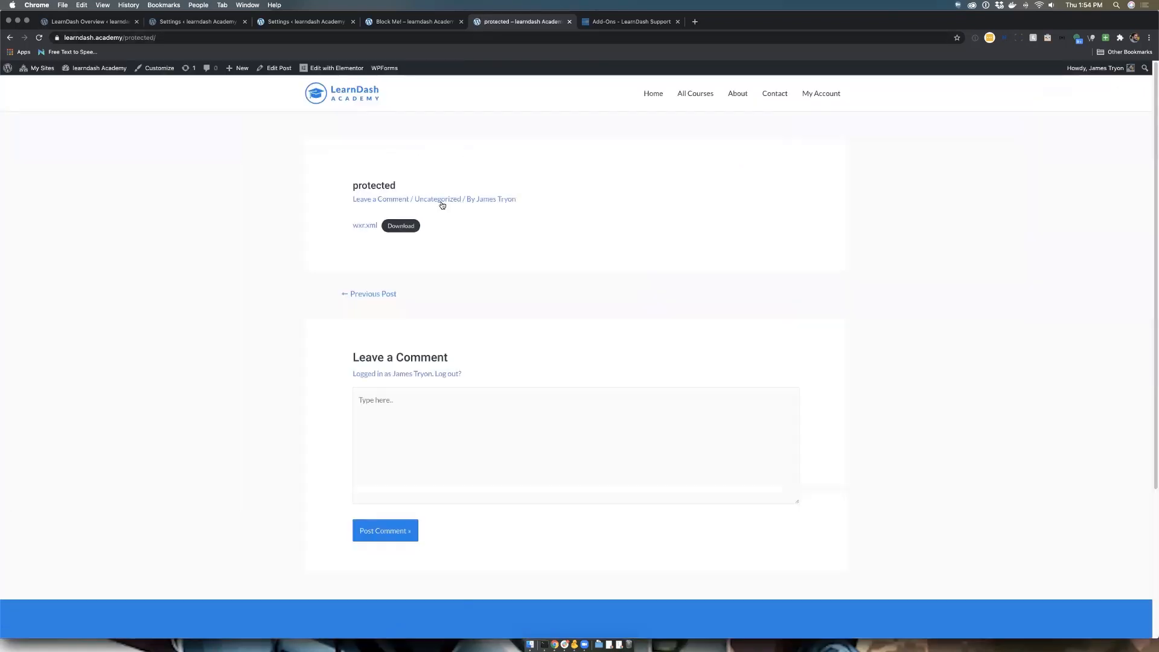
Copy the published post's URL, view it in a new incognito window, and return to the logged-in browser window.
{"action": "left_click", "coordinate": [177, 40]}
{"action": "key", "text": "super+c"}
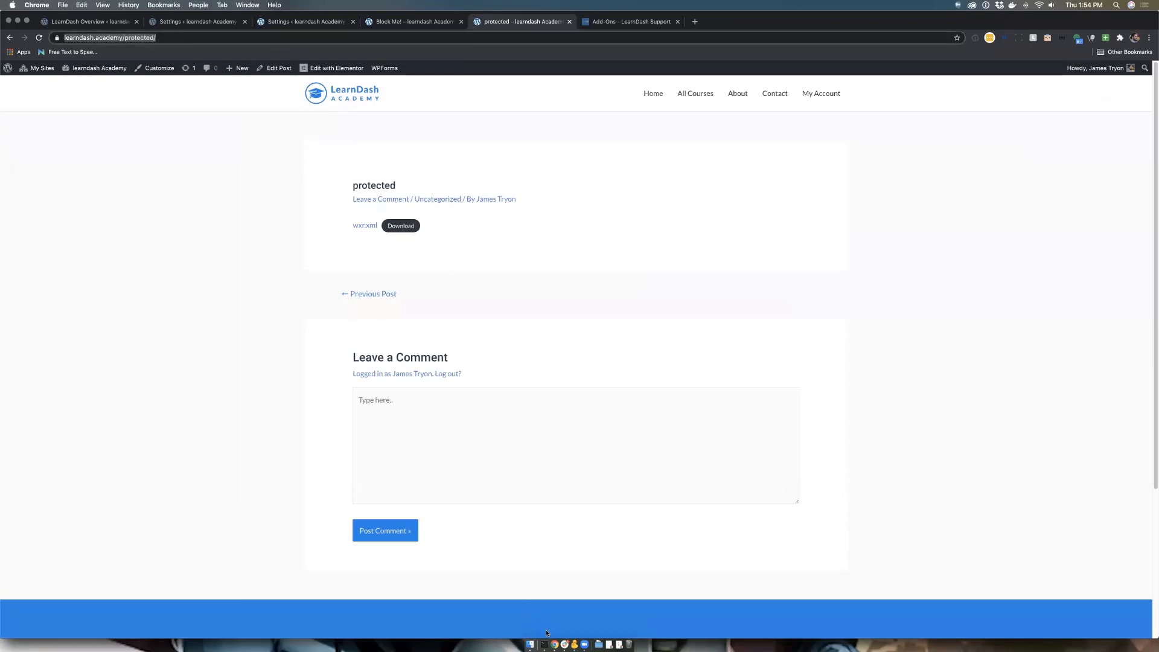
{"action": "right_click", "coordinate": [554, 644]}
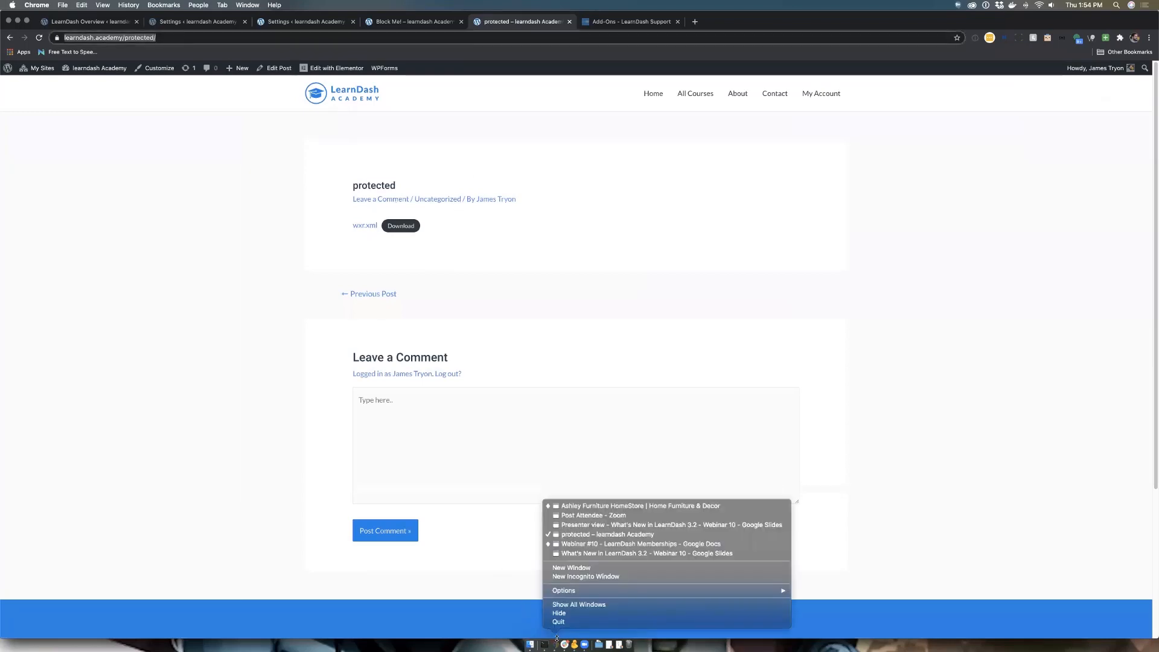
{"action": "left_click", "coordinate": [566, 578]}
{"action": "key", "text": "super+v"}
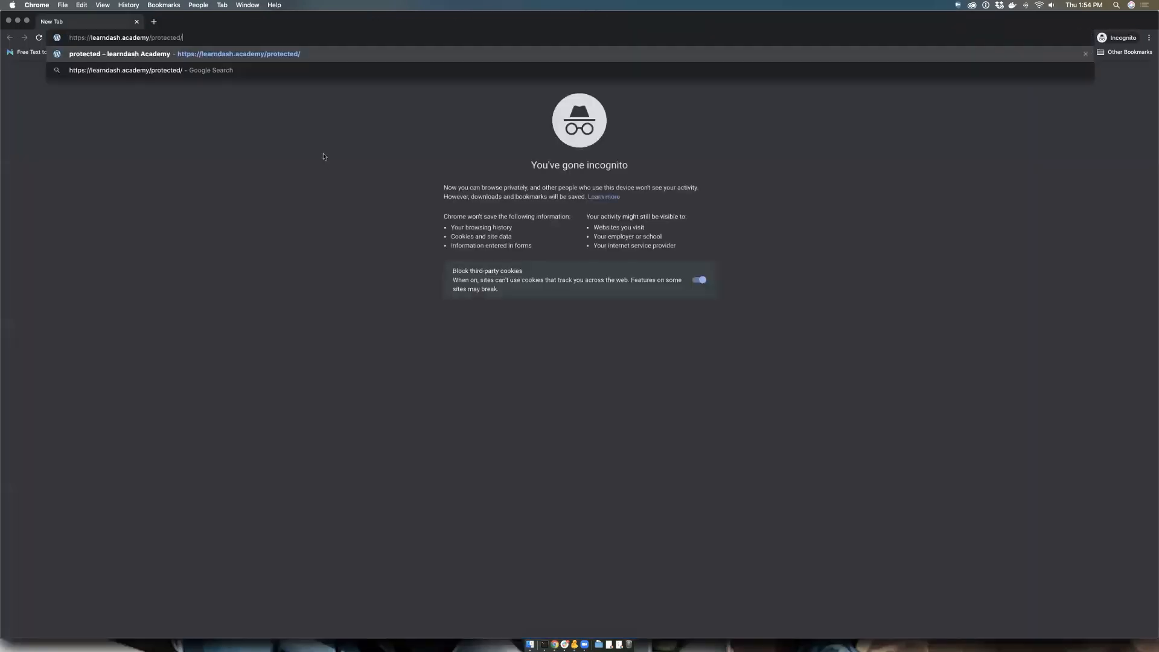
{"action": "key", "text": "Return"}
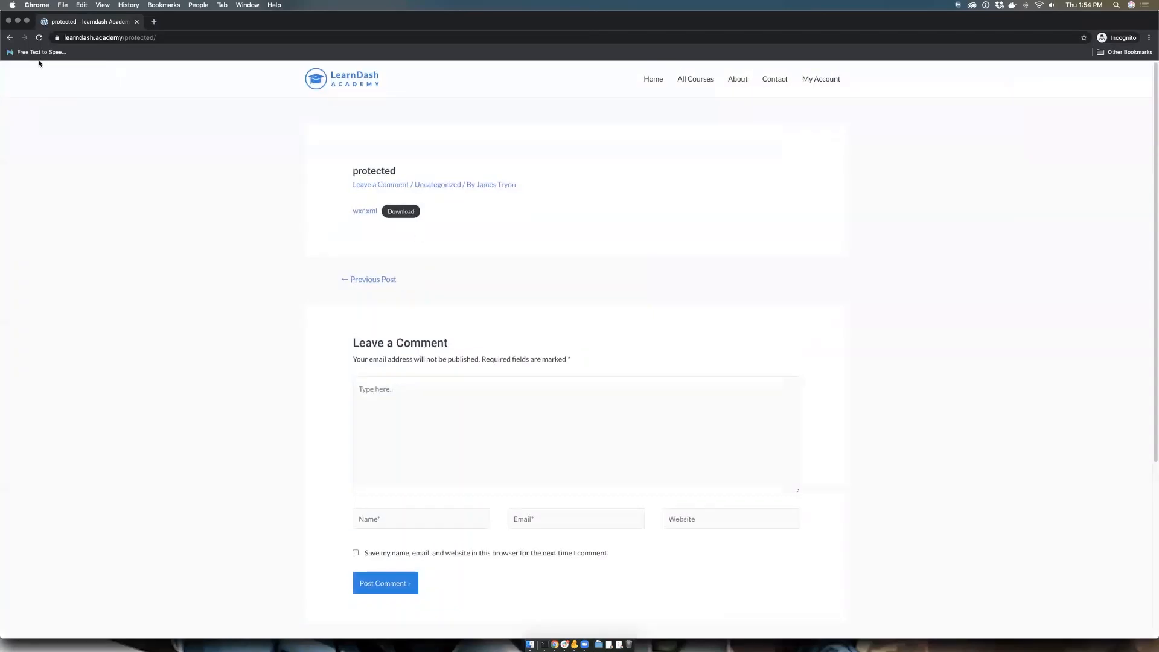
{"action": "left_click_drag", "start_coordinate": [227, 25], "coordinate": [234, 269]}
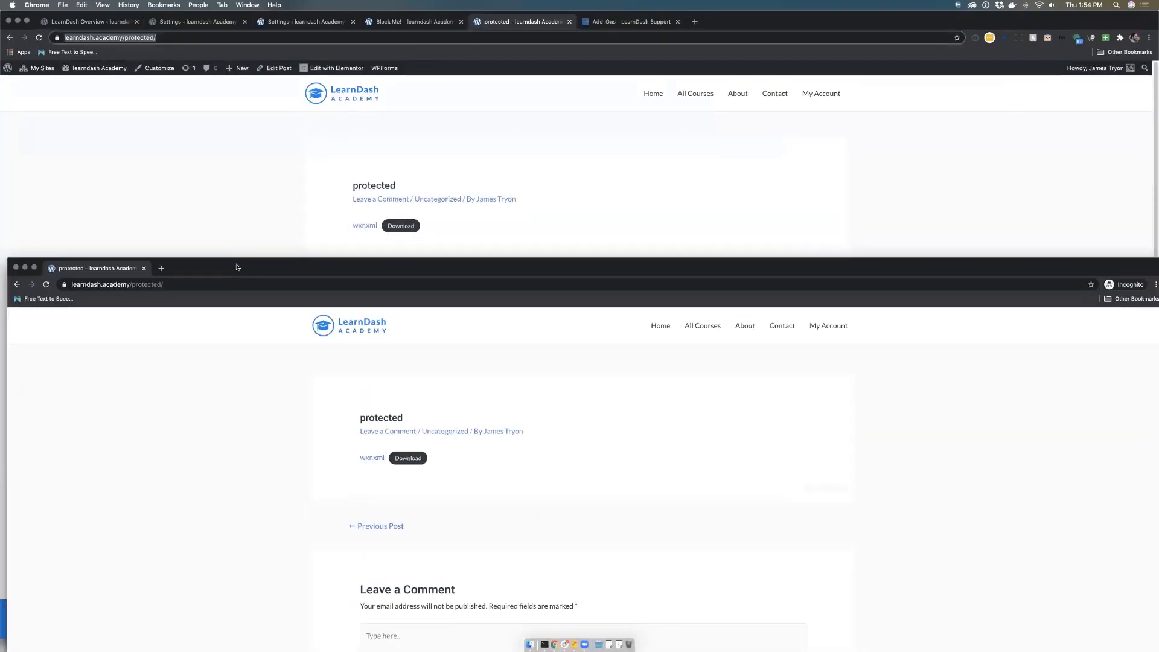
{"action": "left_click", "coordinate": [231, 190]}
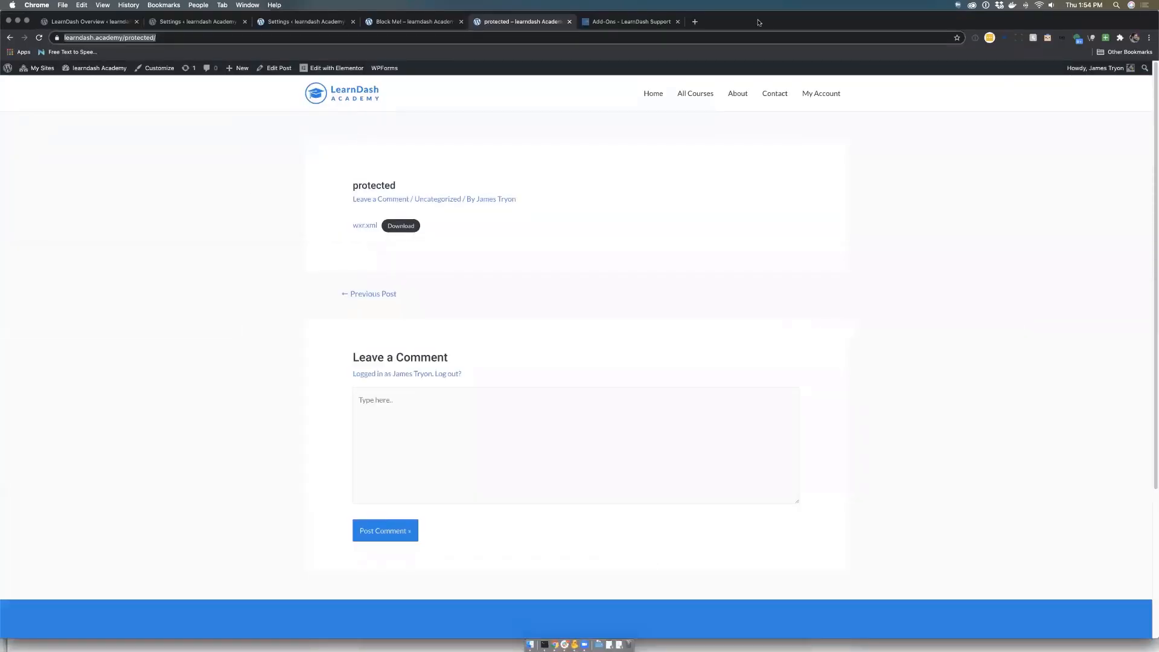
Check the Group Content Protection settings on the Groups settings page and return to the published protected post.
{"action": "left_click", "coordinate": [408, 23]}
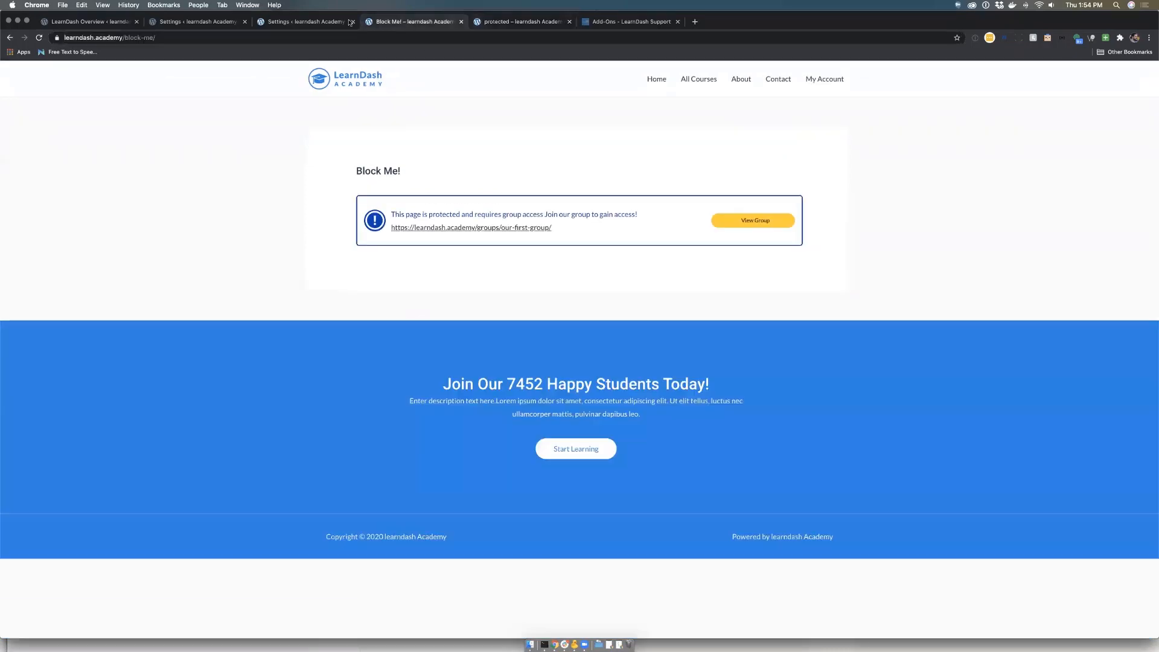
{"action": "left_click", "coordinate": [308, 22]}
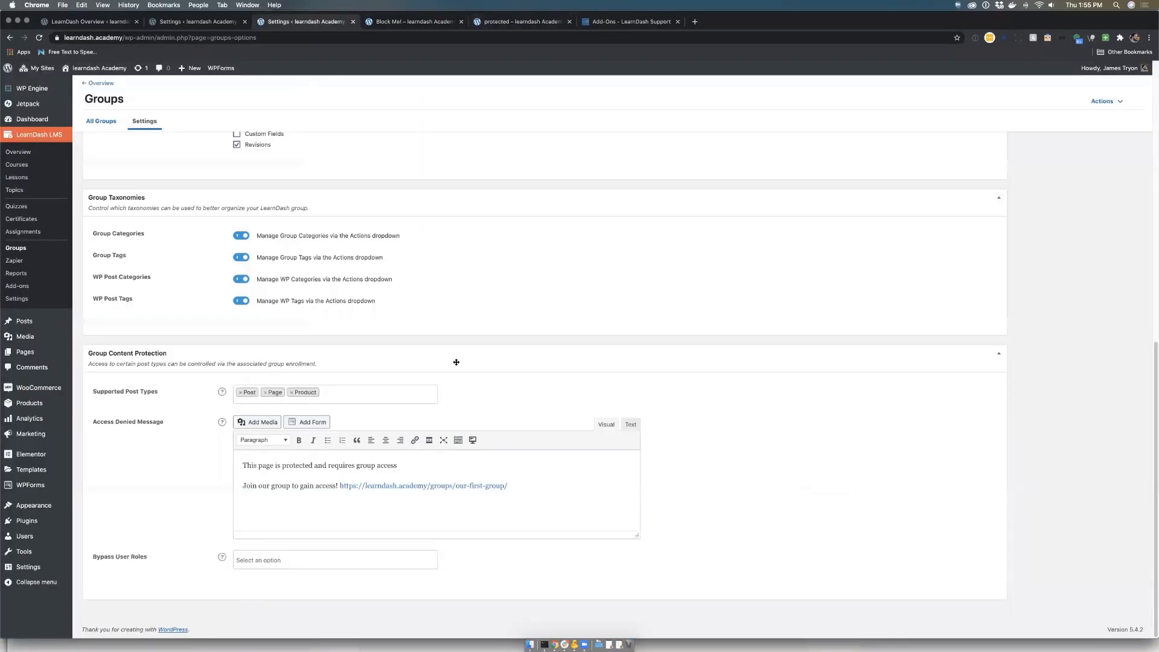
{"action": "left_click", "coordinate": [521, 22]}
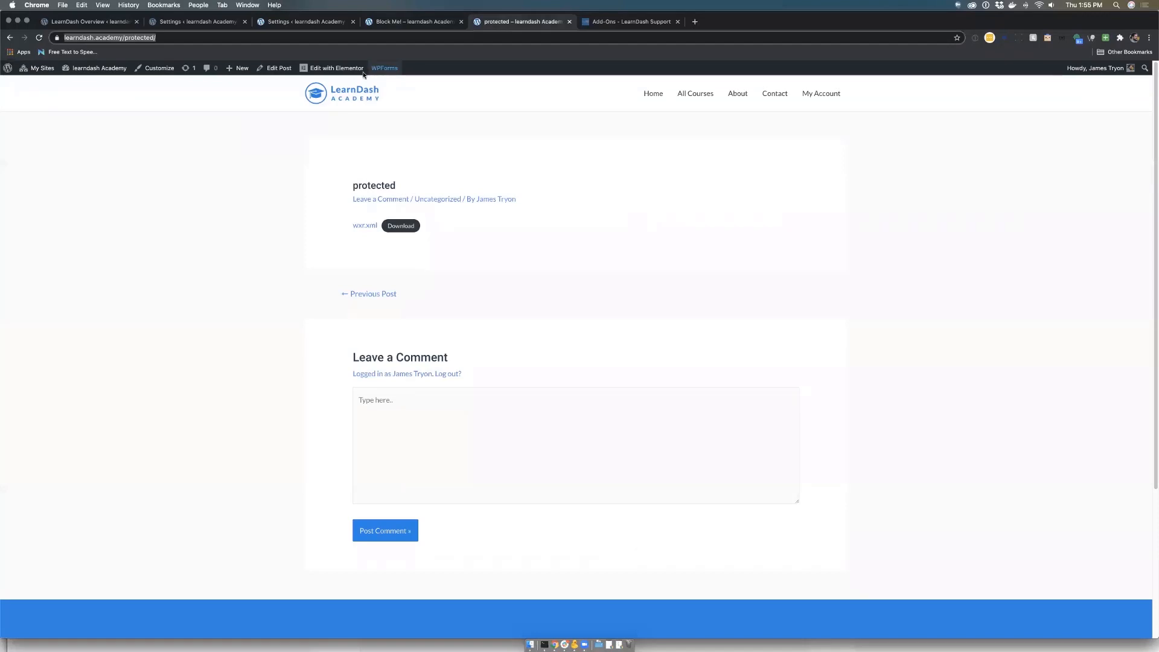
Edit the protected post, associate it with Our First Group under LearnDash Group Content Protection, and update it.
{"action": "left_click", "coordinate": [271, 70]}
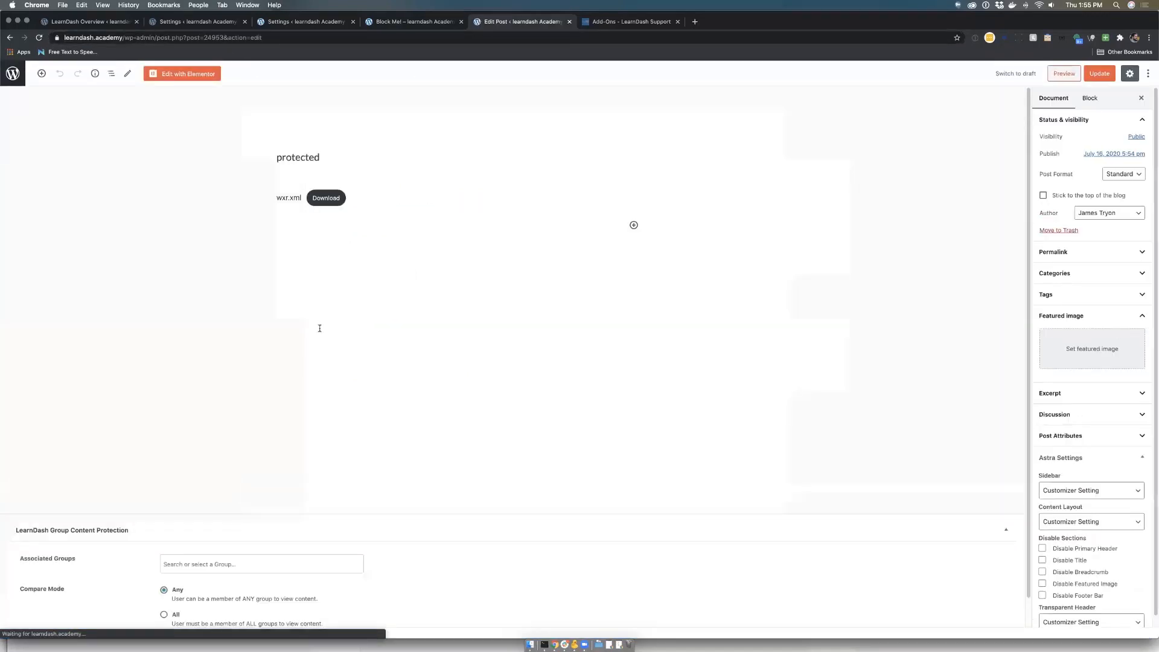
{"action": "left_click", "coordinate": [187, 535]}
{"action": "left_click", "coordinate": [185, 550]}
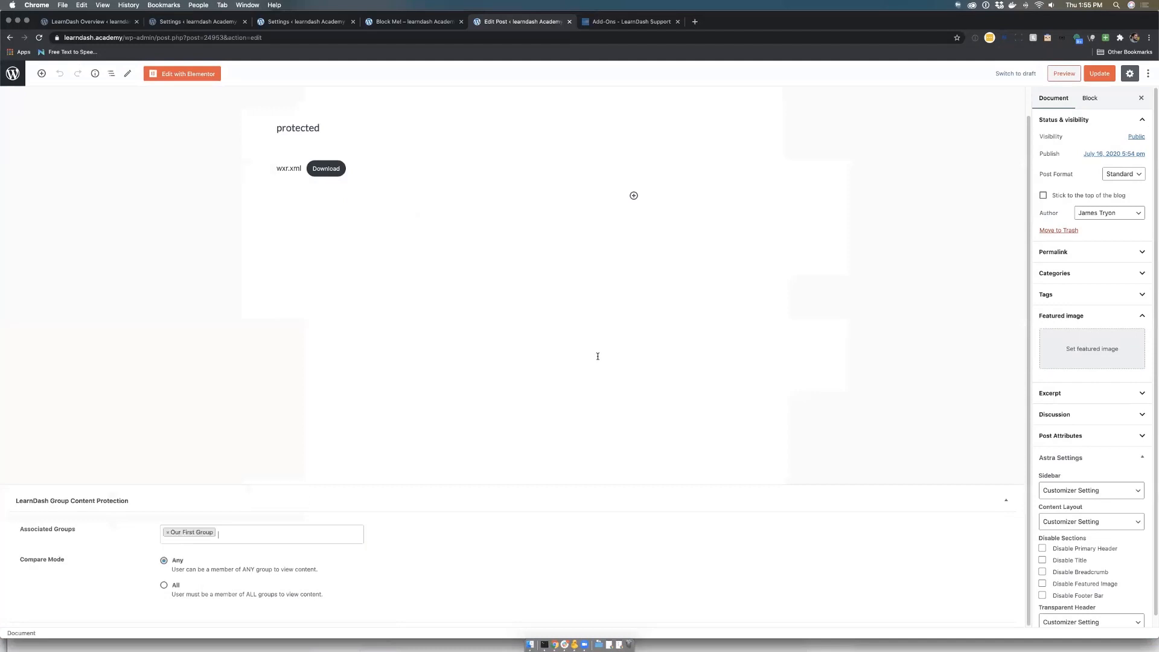
{"action": "left_click", "coordinate": [1093, 74]}
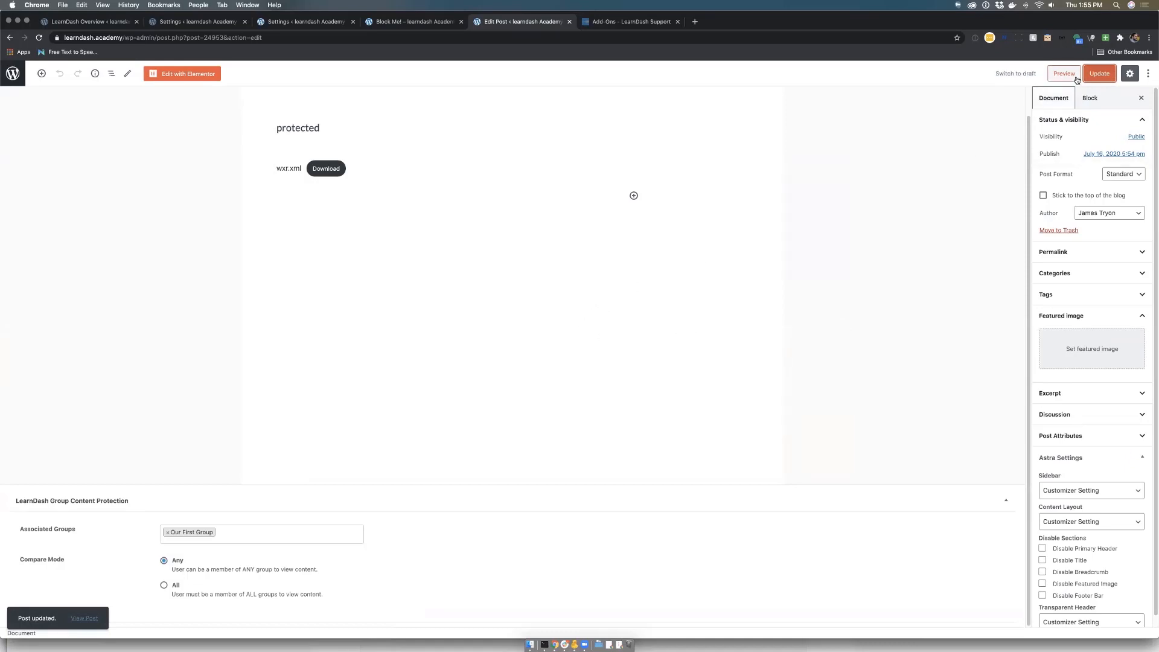
{"action": "key", "text": "super+s"}
Switch to the incognito window and reload the protected post to view it as a visitor.
{"action": "left_click_drag", "start_coordinate": [915, 24], "coordinate": [836, 142]}
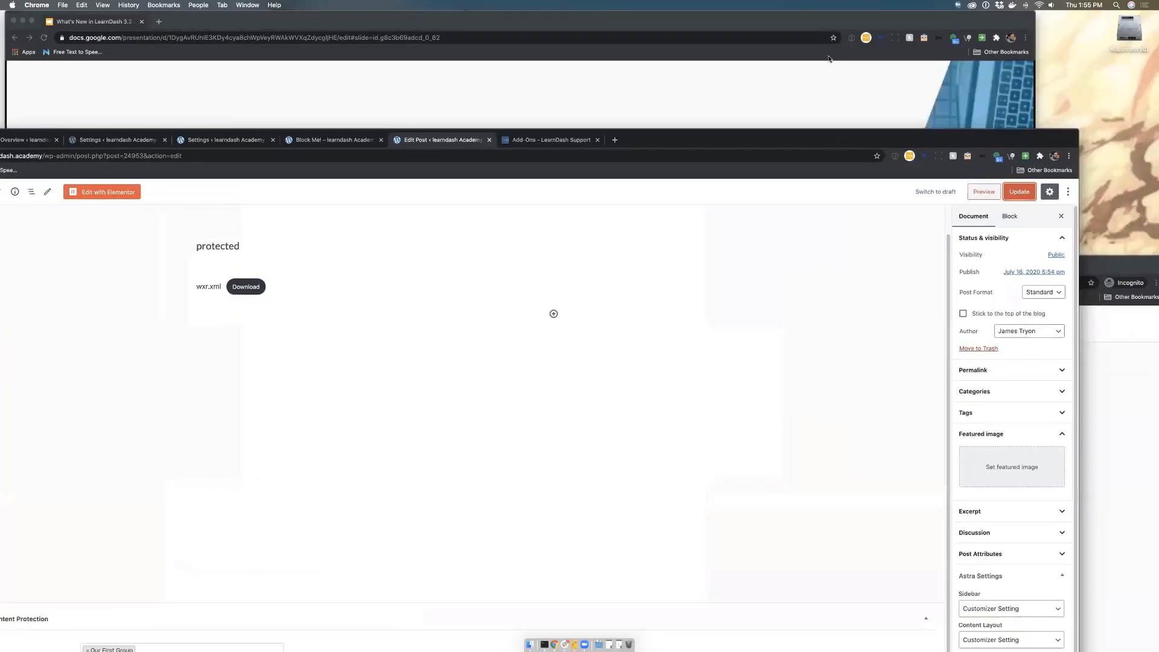
{"action": "left_click", "coordinate": [894, 114]}
{"action": "key", "text": "super+grave"}
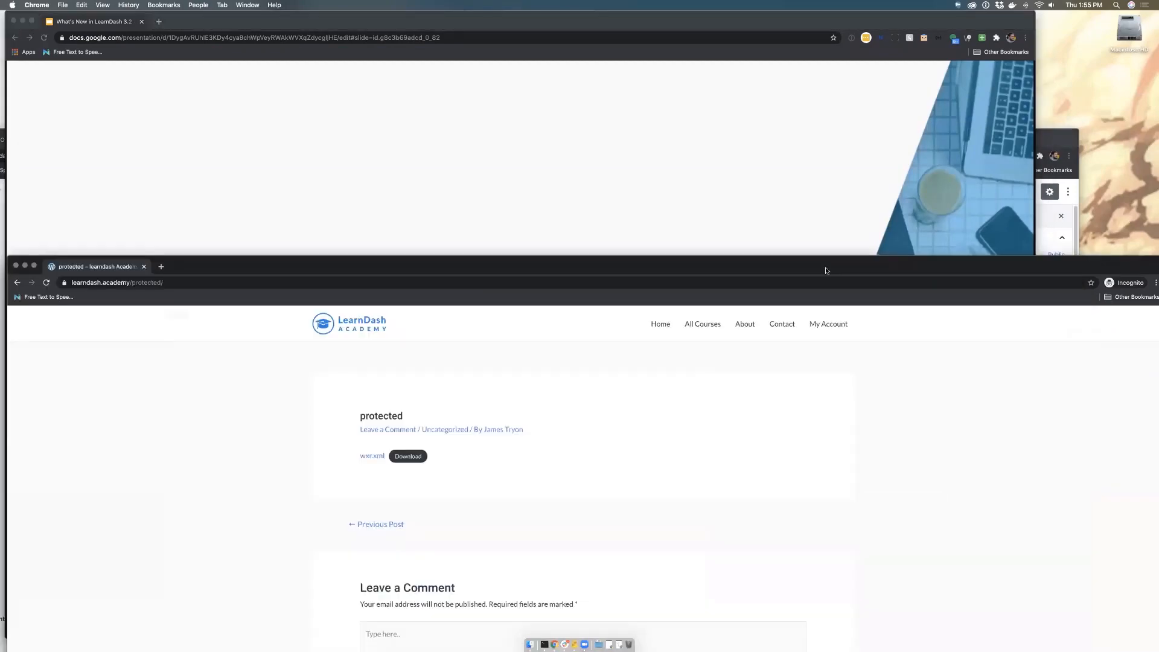
{"action": "left_click", "coordinate": [45, 282]}
{"action": "double_click", "coordinate": [213, 270]}
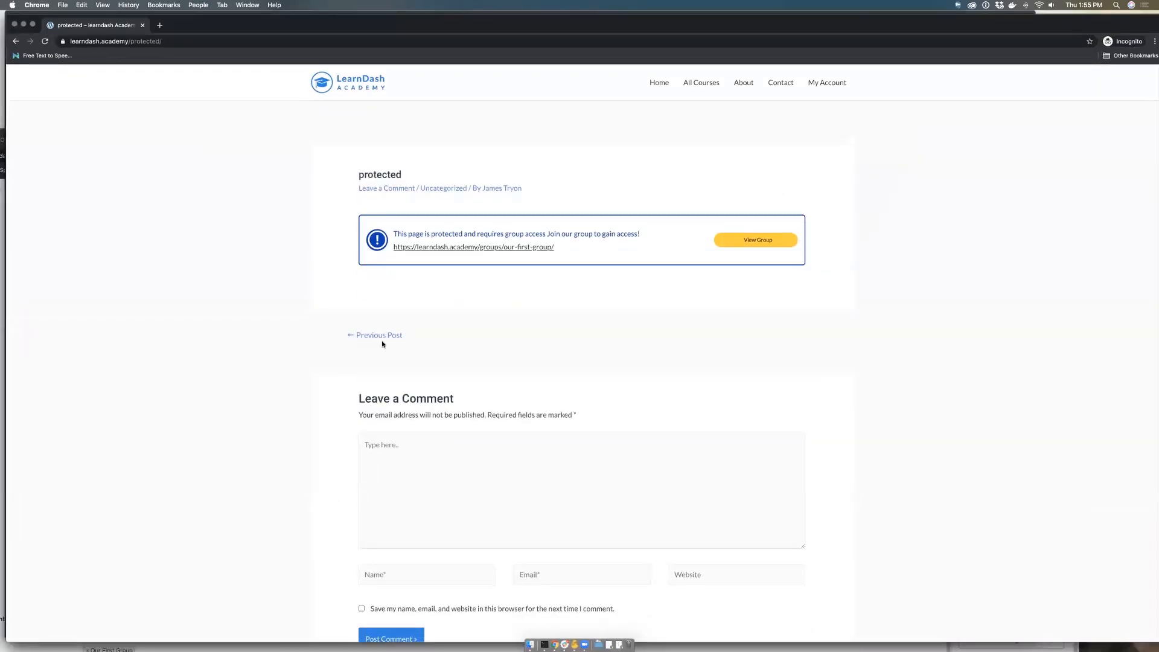